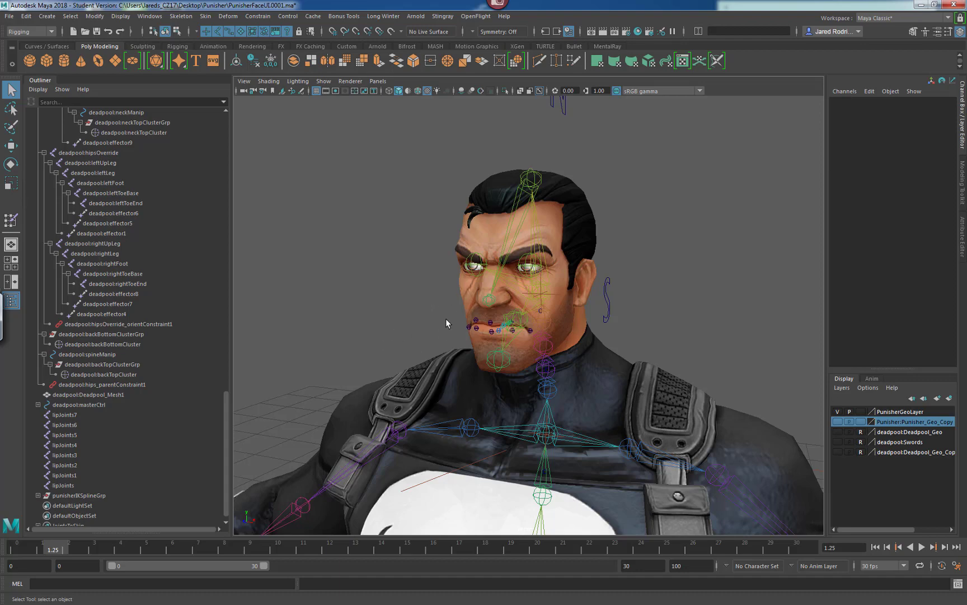
Orbit around the character's head to examine the facial rig in the perspective view.
alt+drag(453, 328, 501, 341)
alt+middle_drag(485, 346, 471, 311)
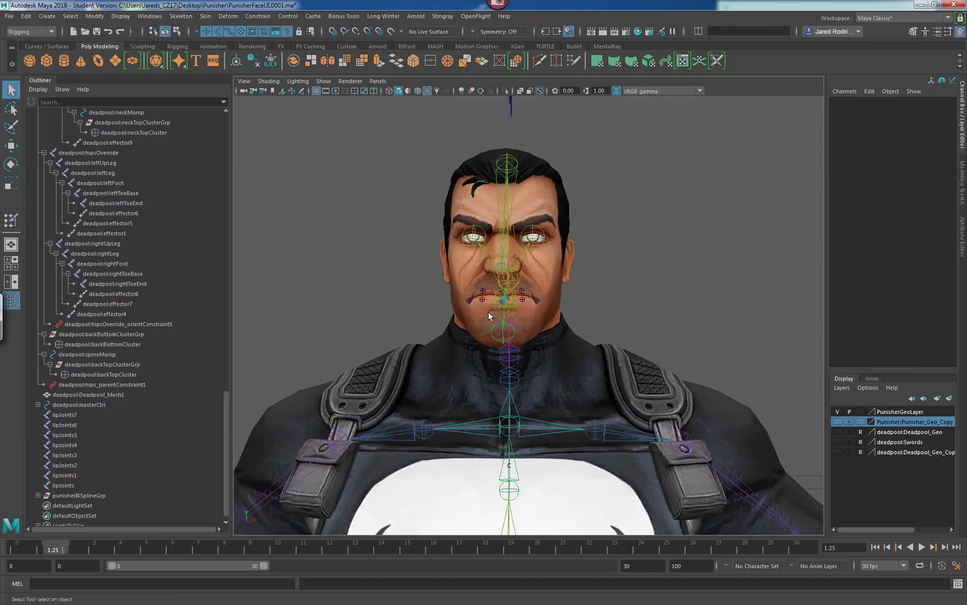
alt+drag(488, 312, 445, 317)
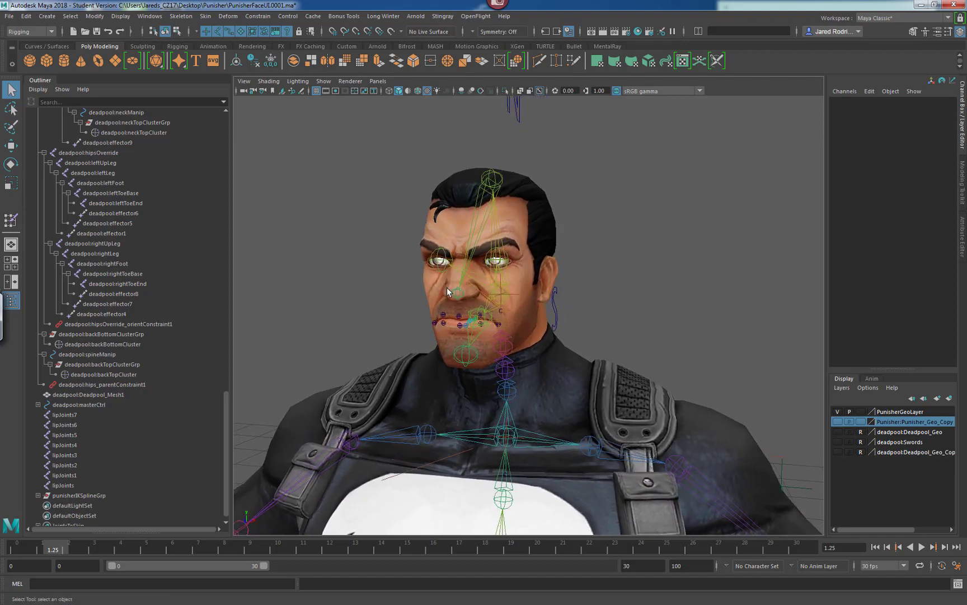
alt+drag(438, 334, 492, 309)
alt+right_drag(492, 309, 540, 374)
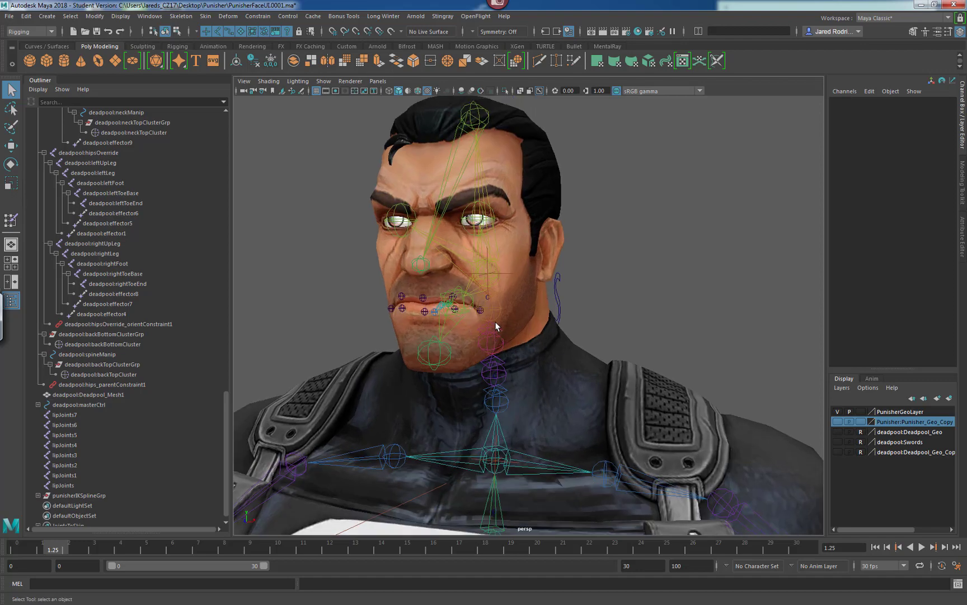
alt+drag(395, 268, 468, 309)
Switch to the front view and open the grid display options.
key(space)
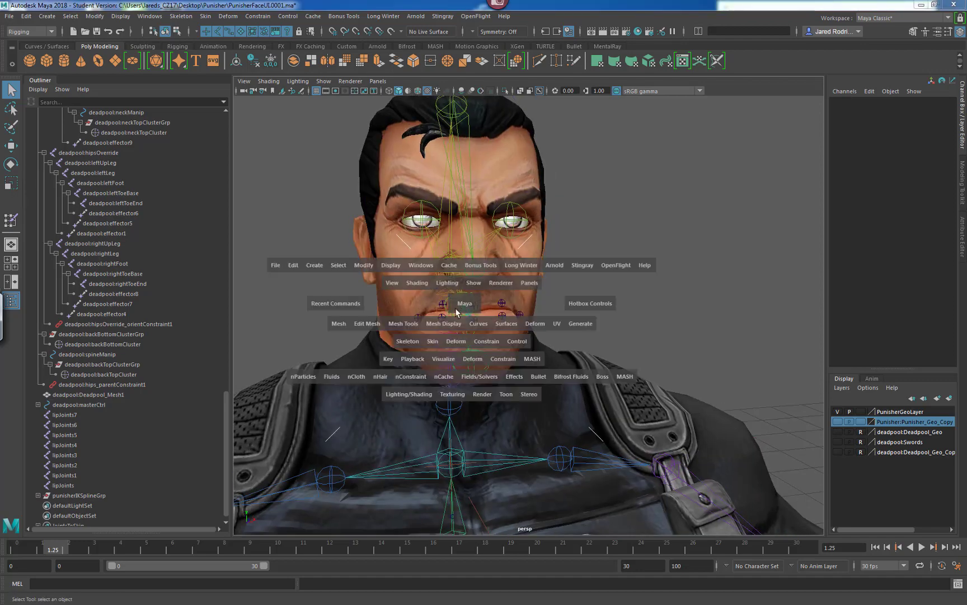
key(space)
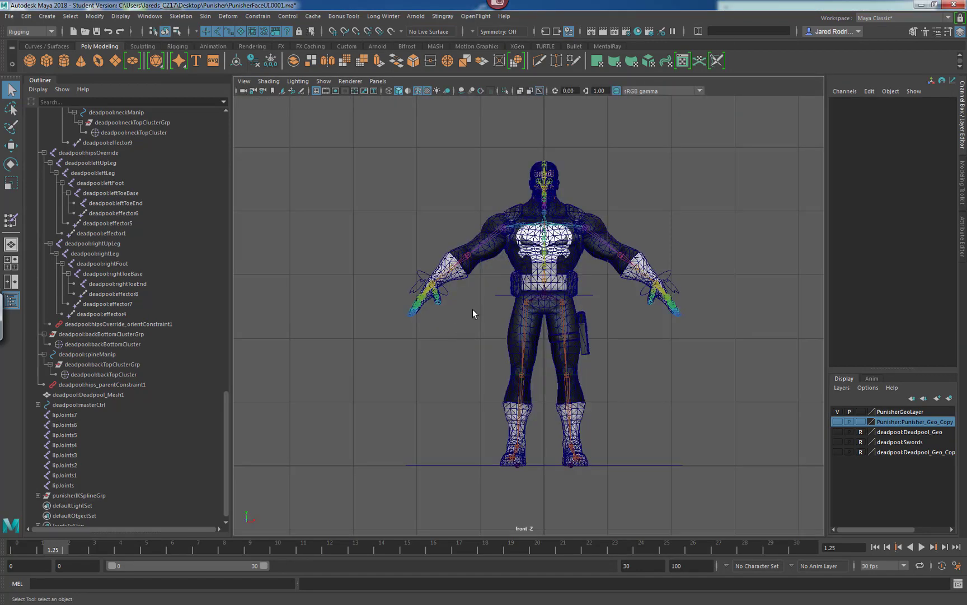
alt+middle_drag(459, 311, 412, 364)
alt+right_drag(412, 364, 450, 350)
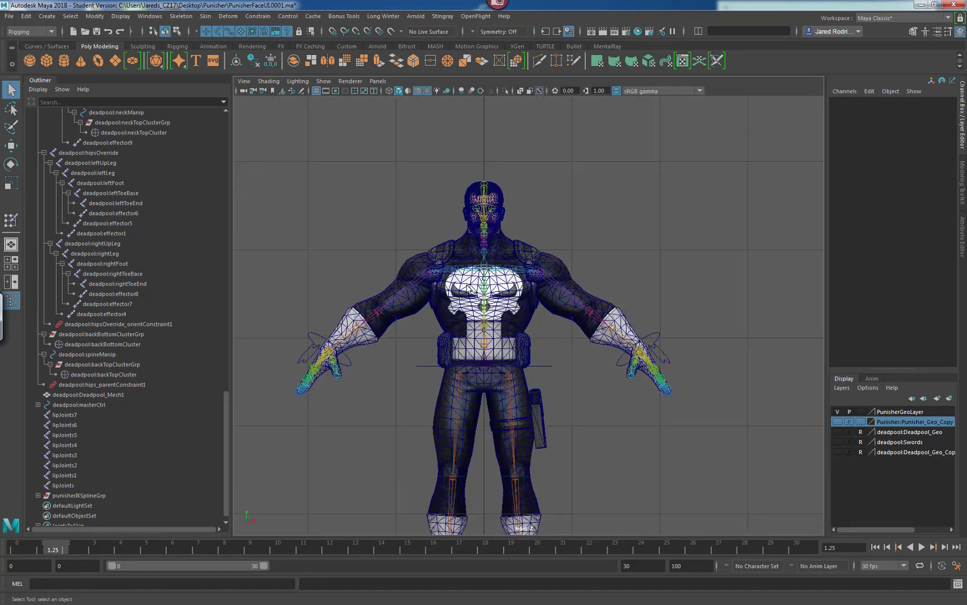
alt+middle_drag(516, 225, 496, 313)
alt+right_drag(496, 313, 600, 302)
alt+middle_drag(498, 286, 429, 323)
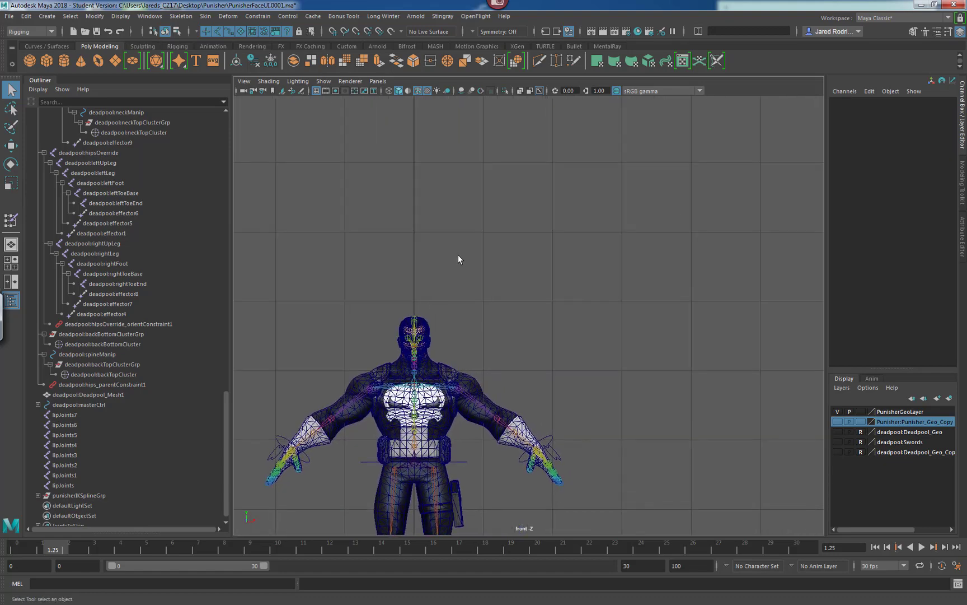
mouse_move(430, 283)
alt+middle_down()
mouse_move(421, 285)
mouse_move(441, 297)
alt+middle_up()
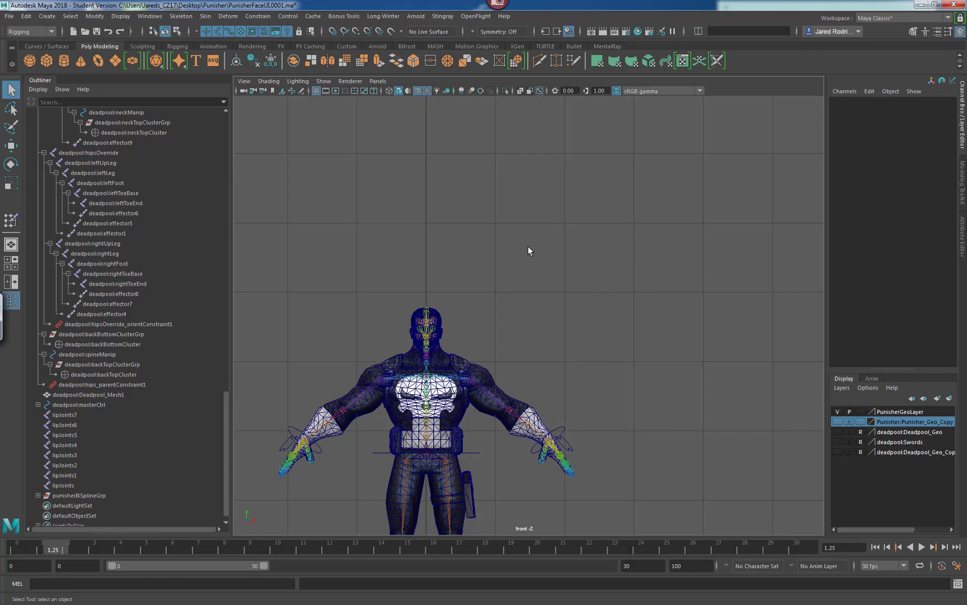
alt+middle_drag(466, 238, 424, 229)
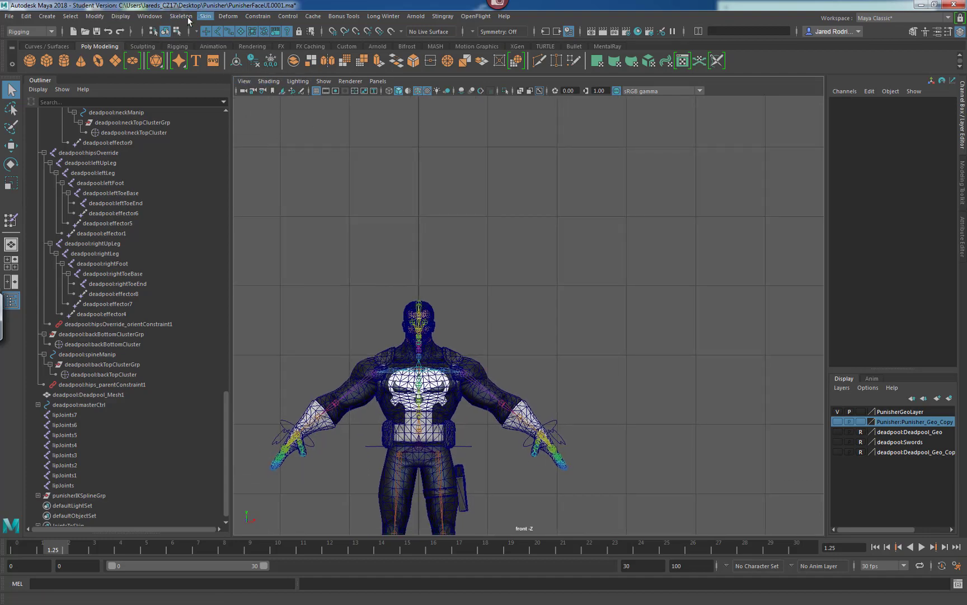
click(121, 17)
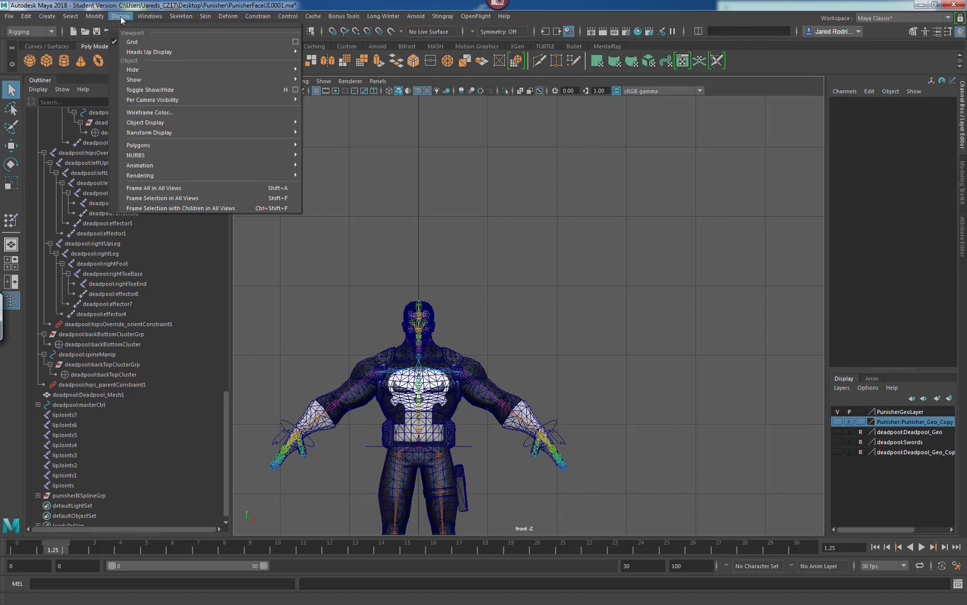
click(295, 42)
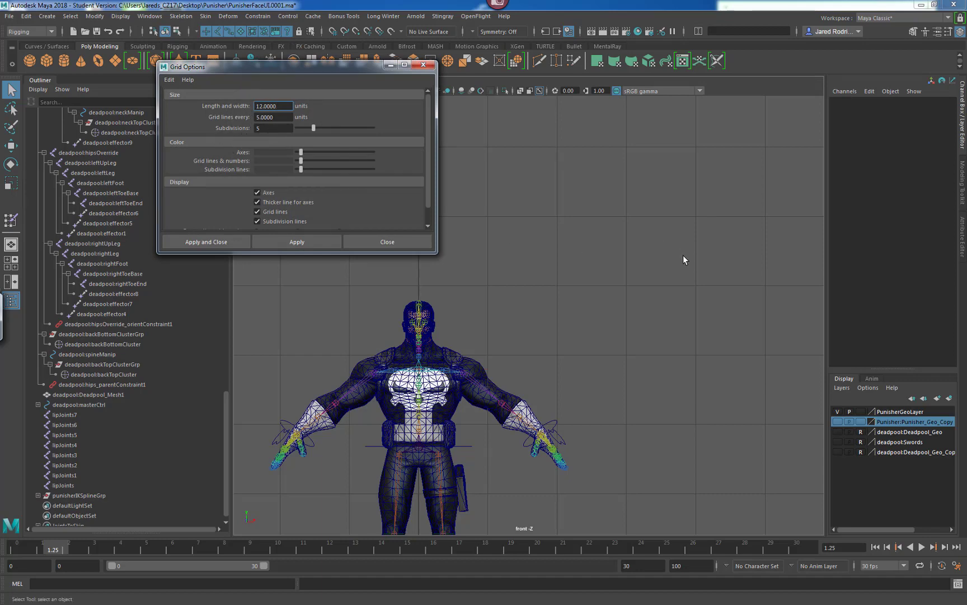
Set the grid subdivisions to 12 and apply.
scroll(683, 257, down, 5)
scroll(612, 288, up, 1)
scroll(622, 303, down, 1)
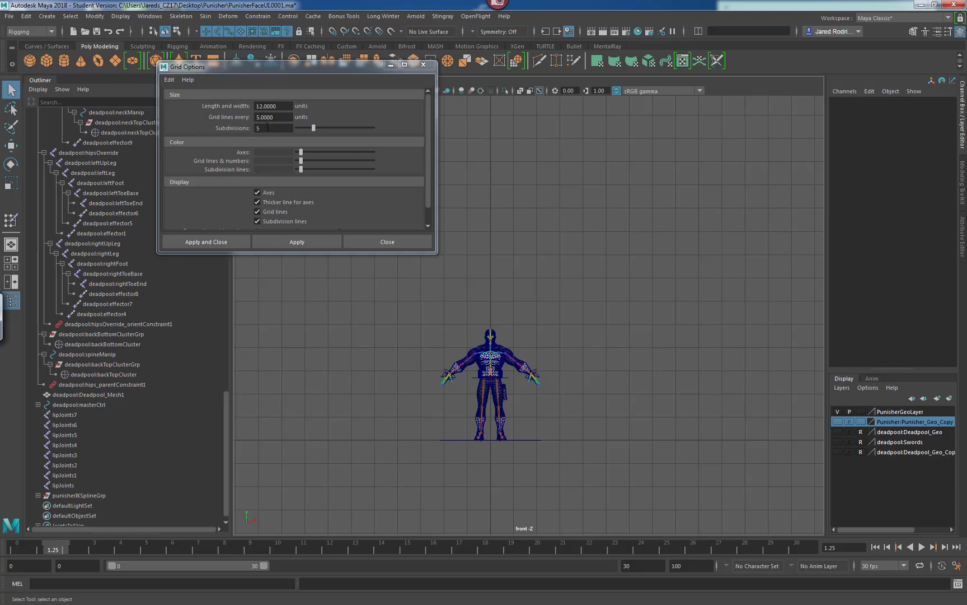
alt+middle_drag(490, 228, 496, 270)
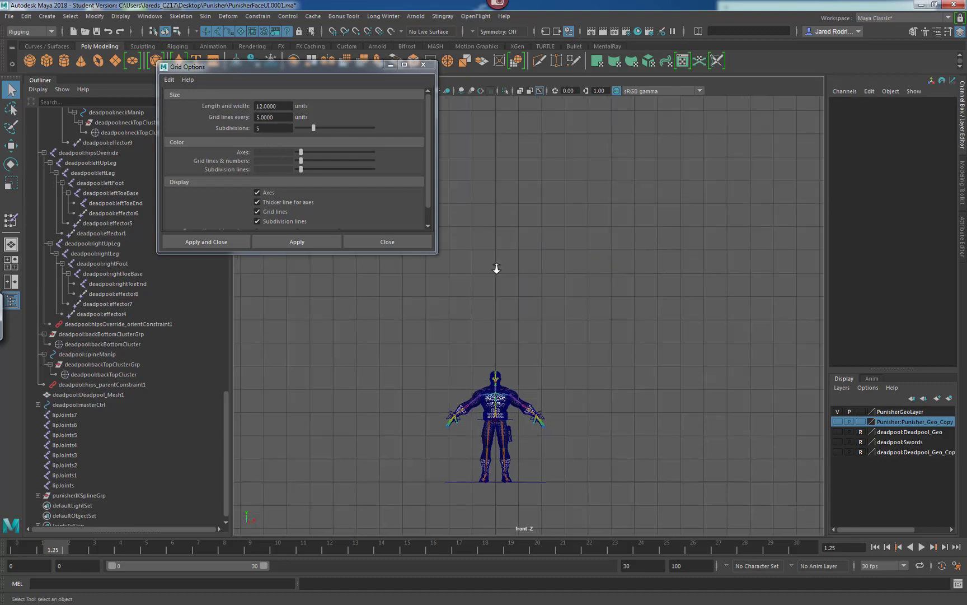
alt+right_drag(496, 270, 613, 287)
alt+middle_drag(613, 287, 659, 230)
alt+right_drag(442, 263, 610, 308)
alt+middle_drag(610, 308, 500, 280)
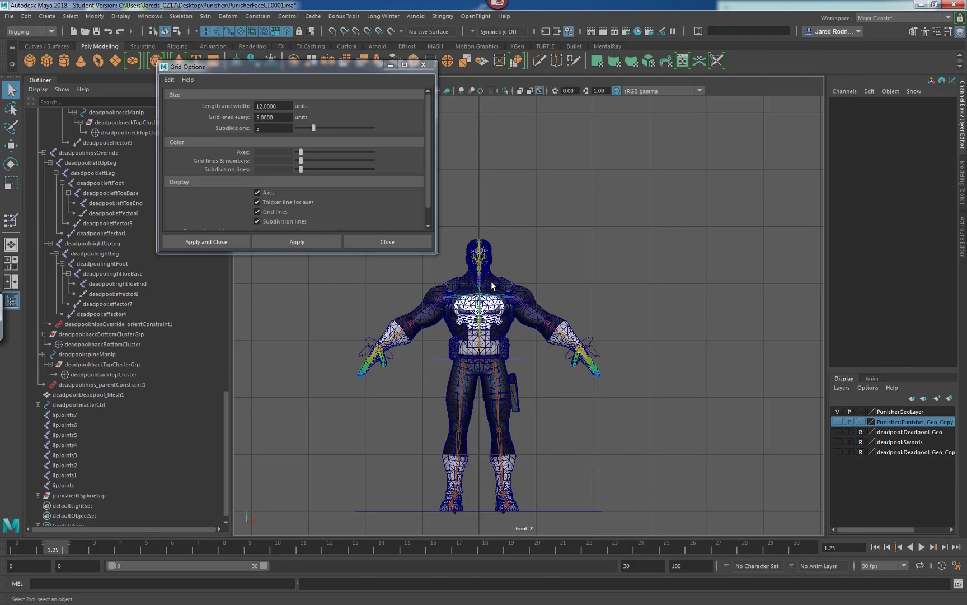
alt+right_drag(492, 294, 508, 297)
alt+middle_drag(483, 274, 507, 252)
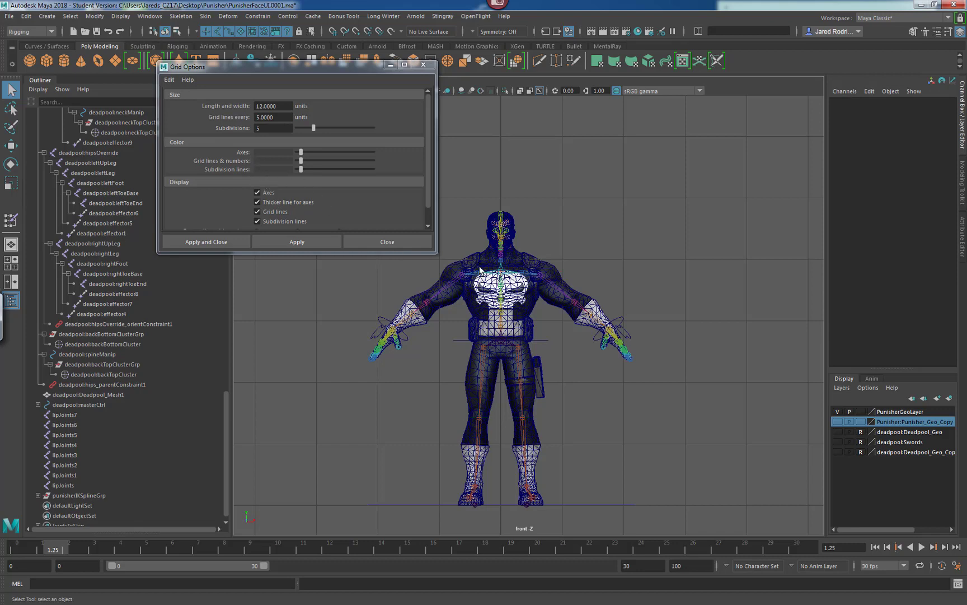
alt+middle_drag(480, 267, 498, 253)
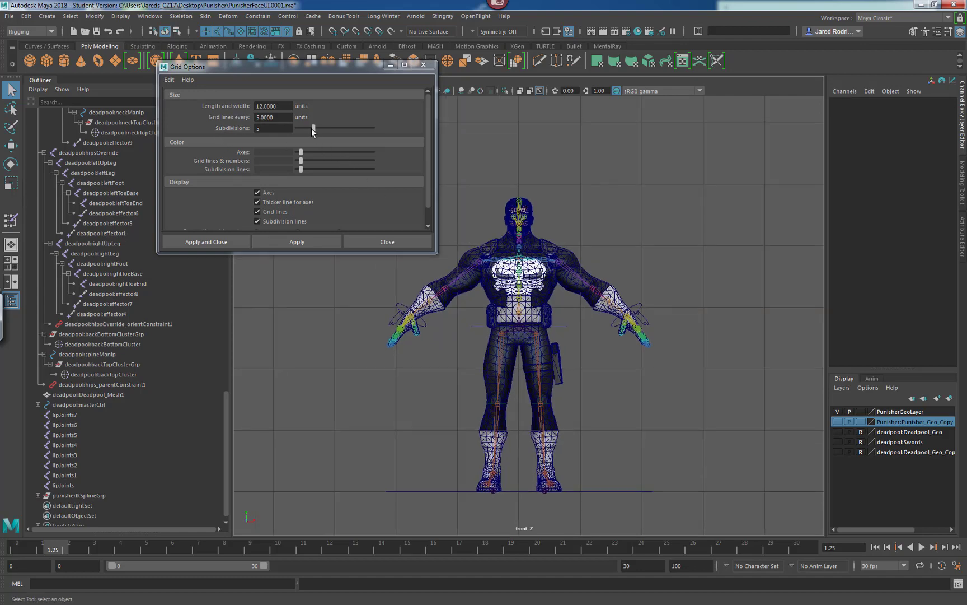
drag(311, 129, 342, 128)
click(290, 239)
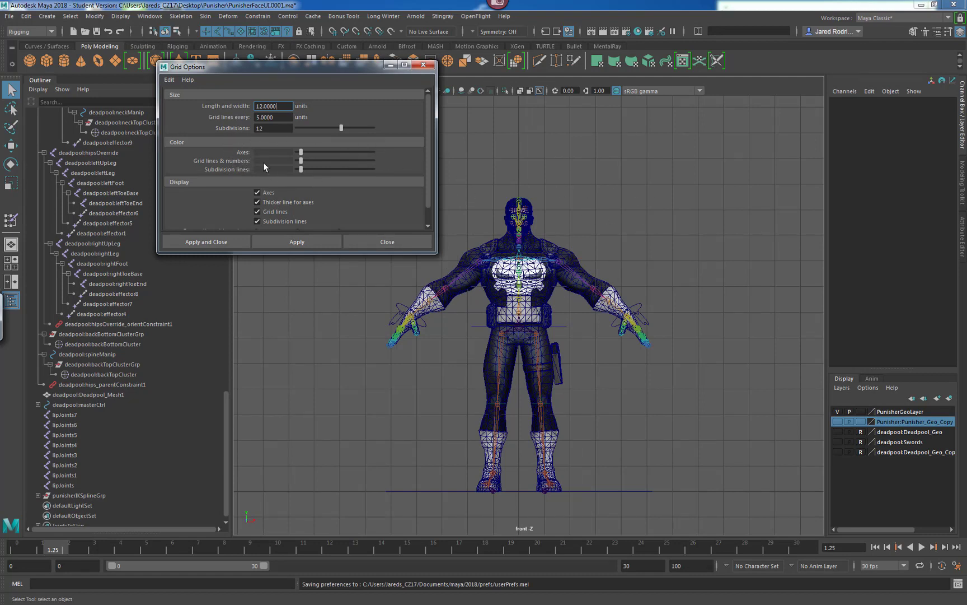
Set the grid subdivisions to 30 and apply.
click(169, 79)
click(185, 99)
drag(368, 129, 381, 129)
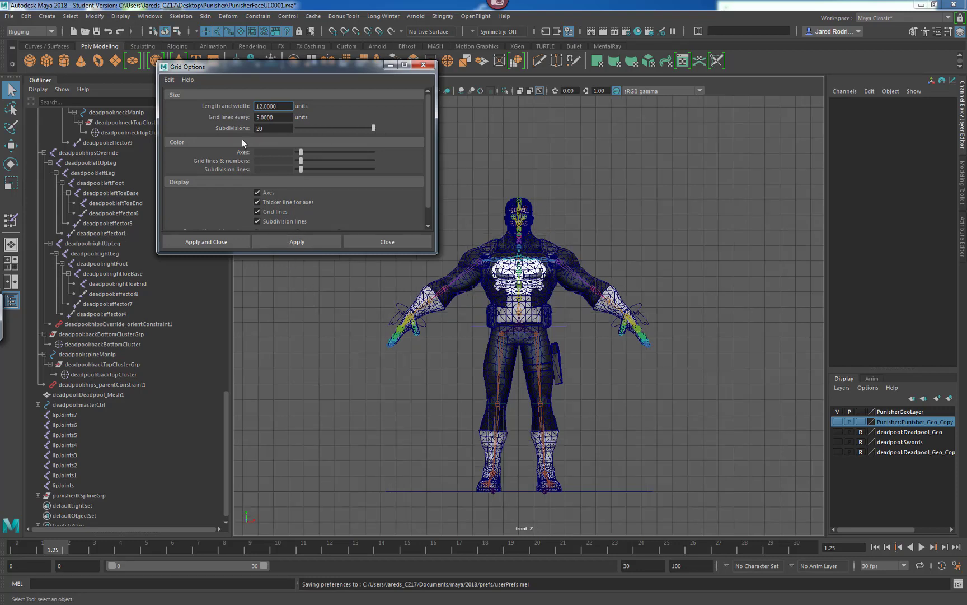
drag(269, 128, 238, 127)
text(30)
key(Return)
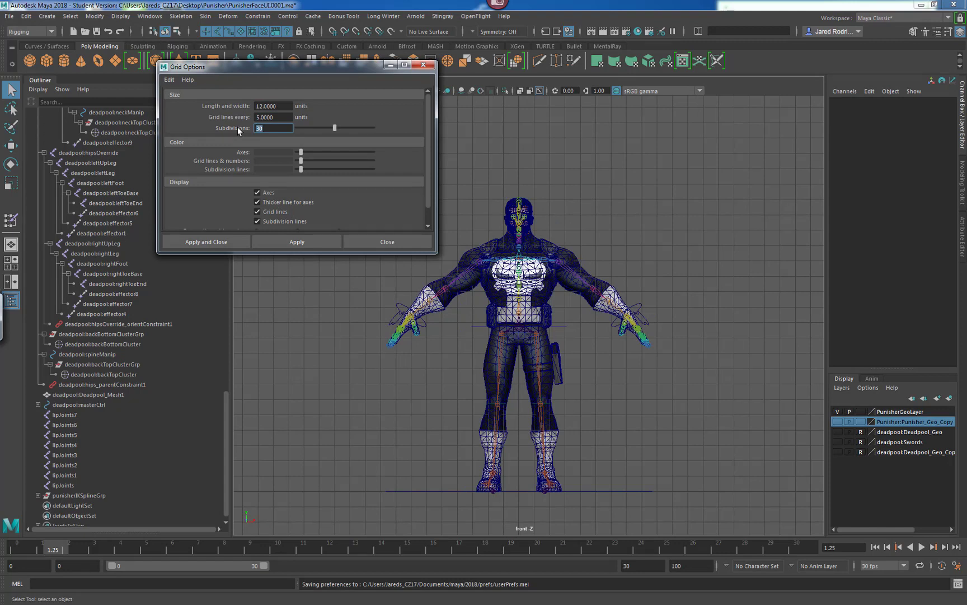
click(303, 243)
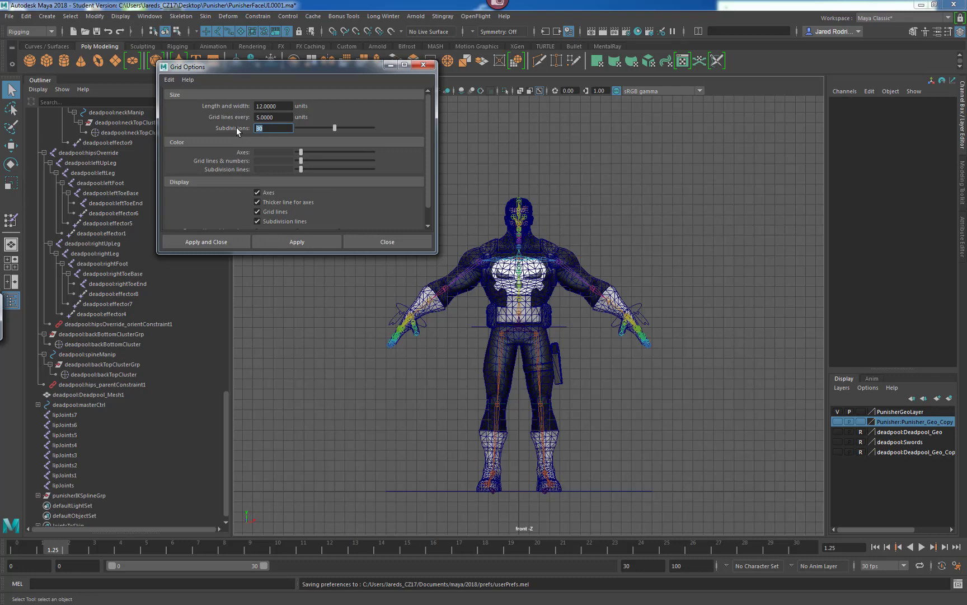
Set the grid subdivisions to 40 and apply.
text(40)
key(Return)
click(289, 246)
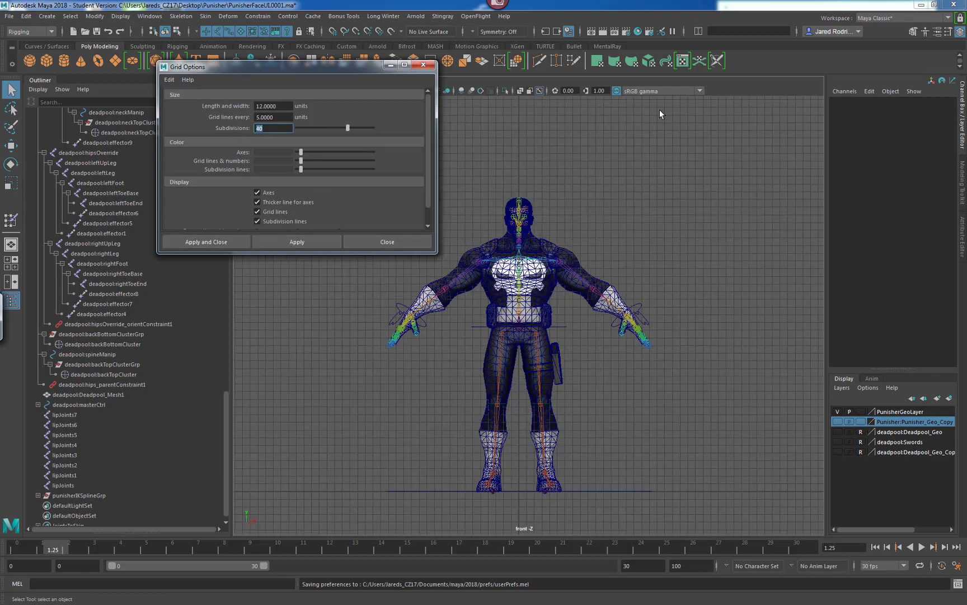
Set the grid subdivisions to 50, apply, and close the grid options.
scroll(555, 227, up, 3)
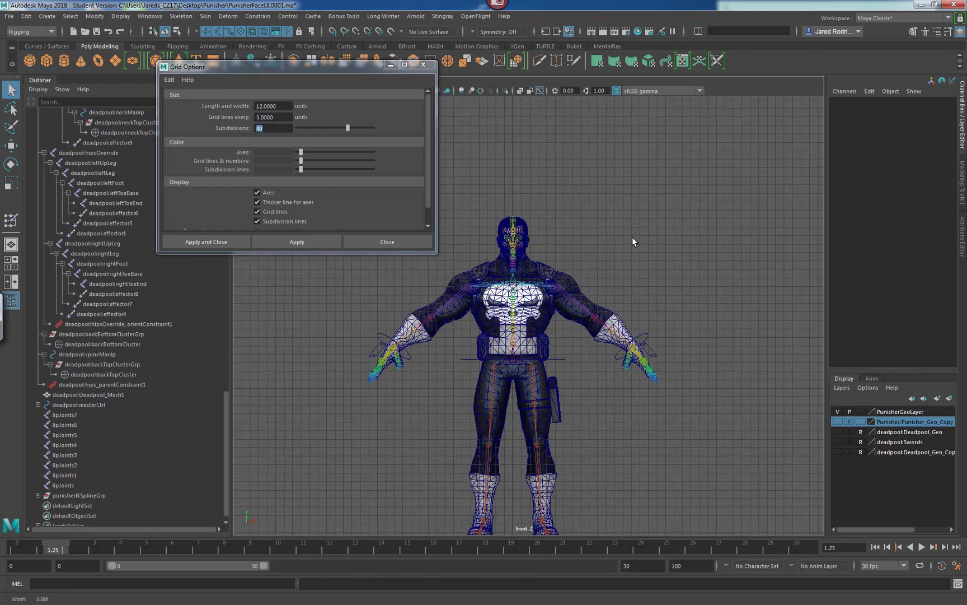
drag(272, 128, 235, 129)
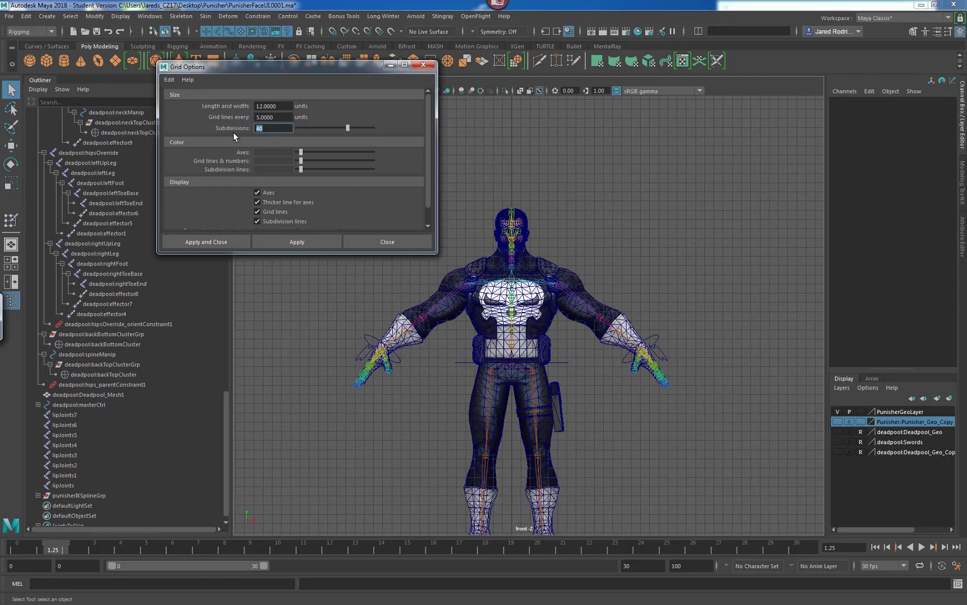
text(50)
key(Return)
click(297, 242)
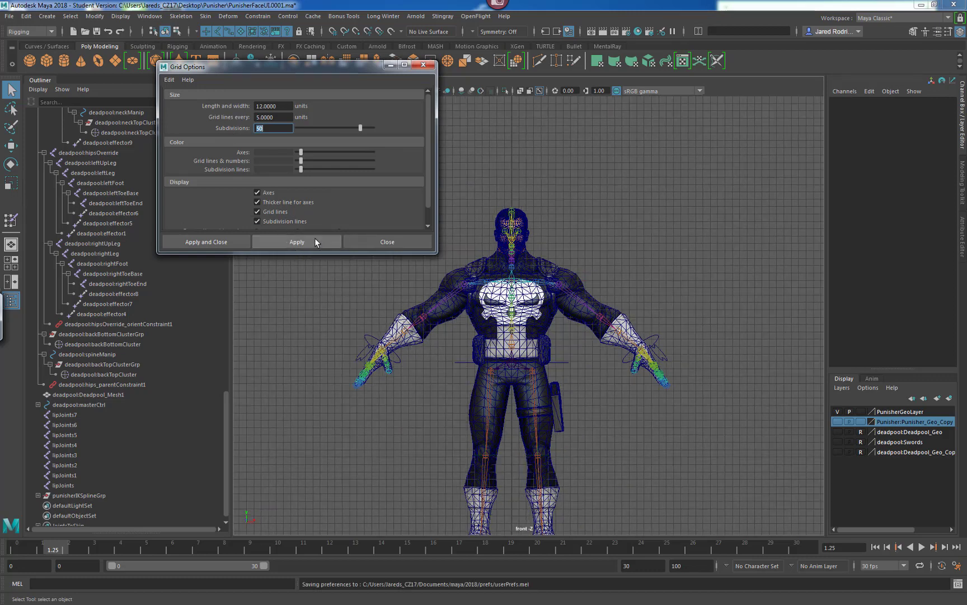
click(367, 243)
Activate the EP Curve Tool from its settings window and close that window.
scroll(519, 251, up, 3)
alt+middle_drag(459, 201, 413, 265)
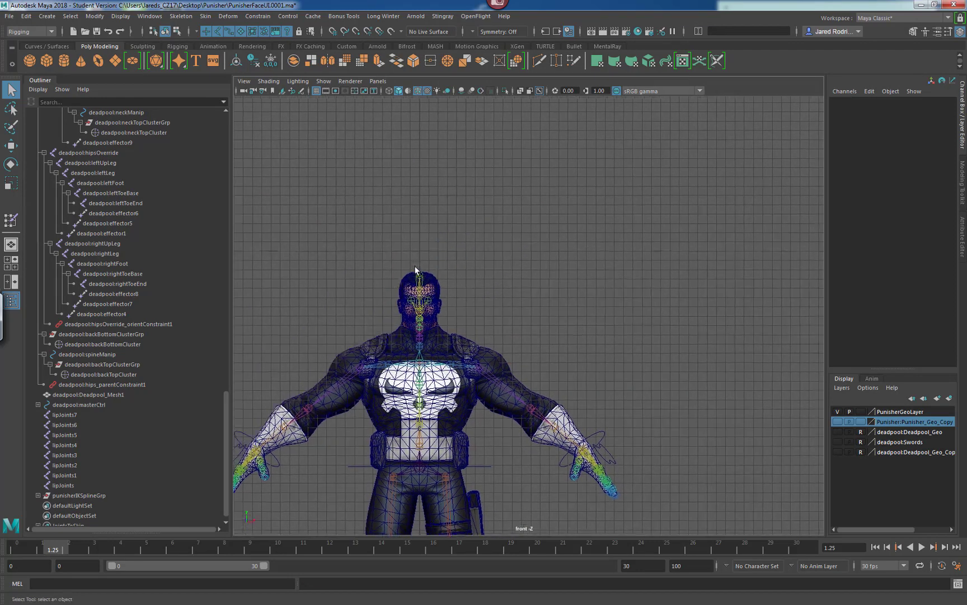
alt+right_drag(461, 251, 737, 252)
alt+middle_drag(436, 257, 426, 248)
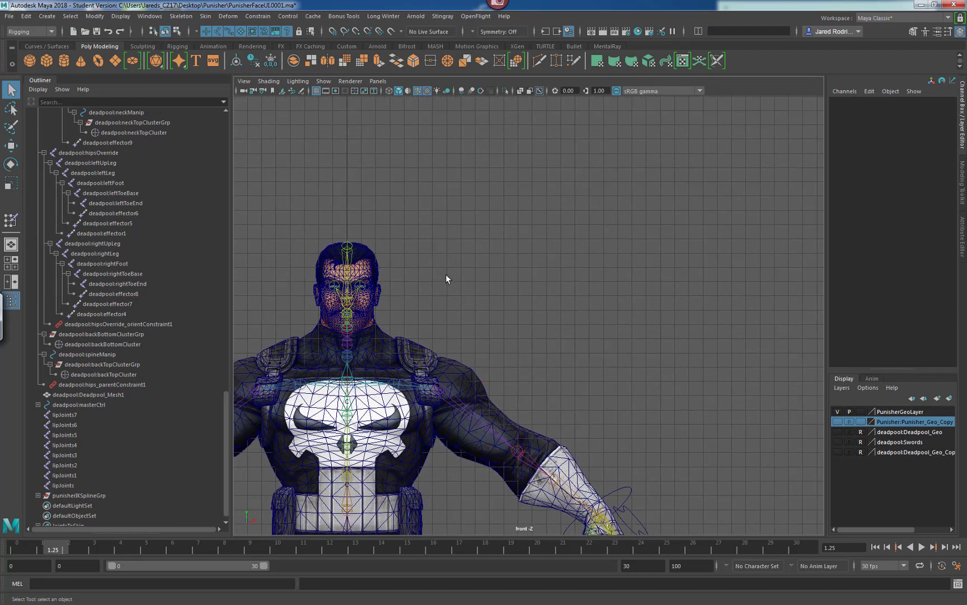
alt+right_drag(430, 262, 504, 255)
alt+middle_drag(432, 266, 459, 271)
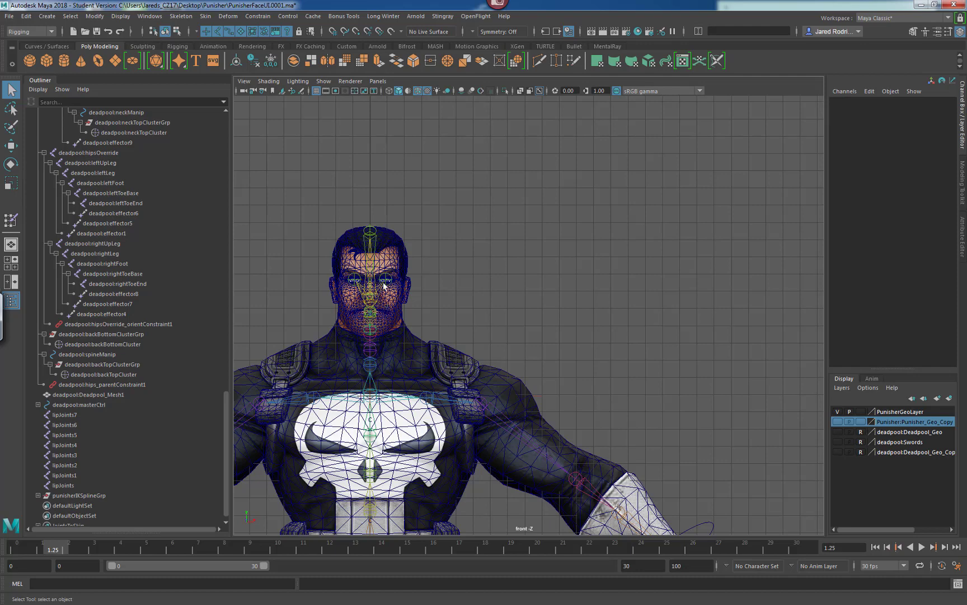
alt+middle_drag(412, 269, 436, 284)
alt+right_drag(431, 274, 471, 278)
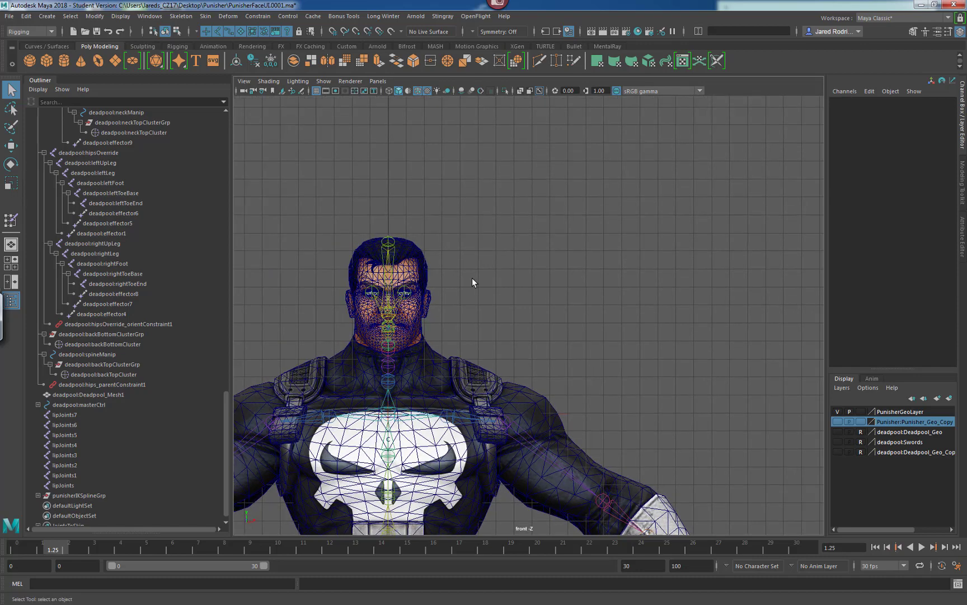
alt+right_drag(414, 268, 537, 291)
alt+middle_drag(453, 301, 485, 321)
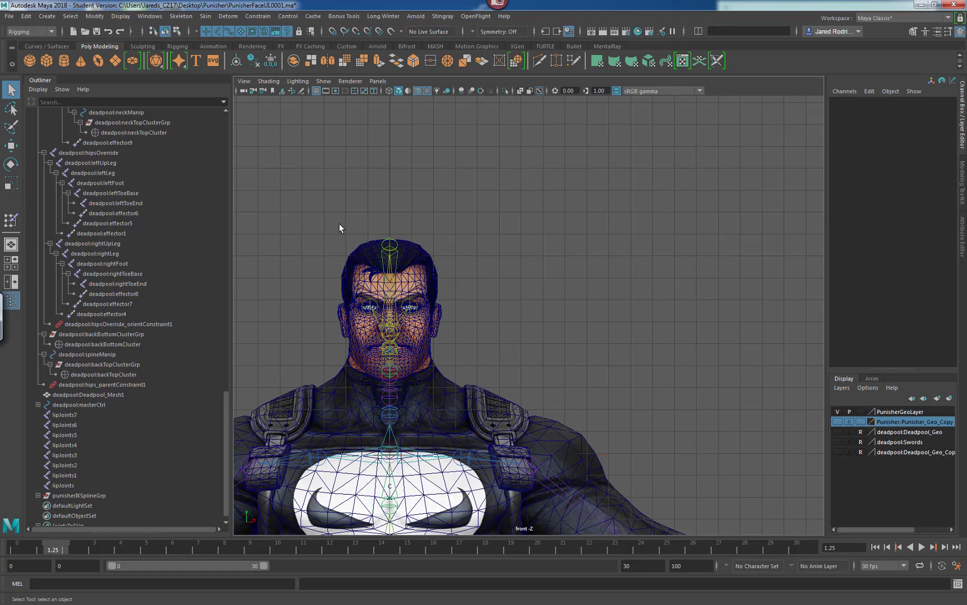
click(47, 15)
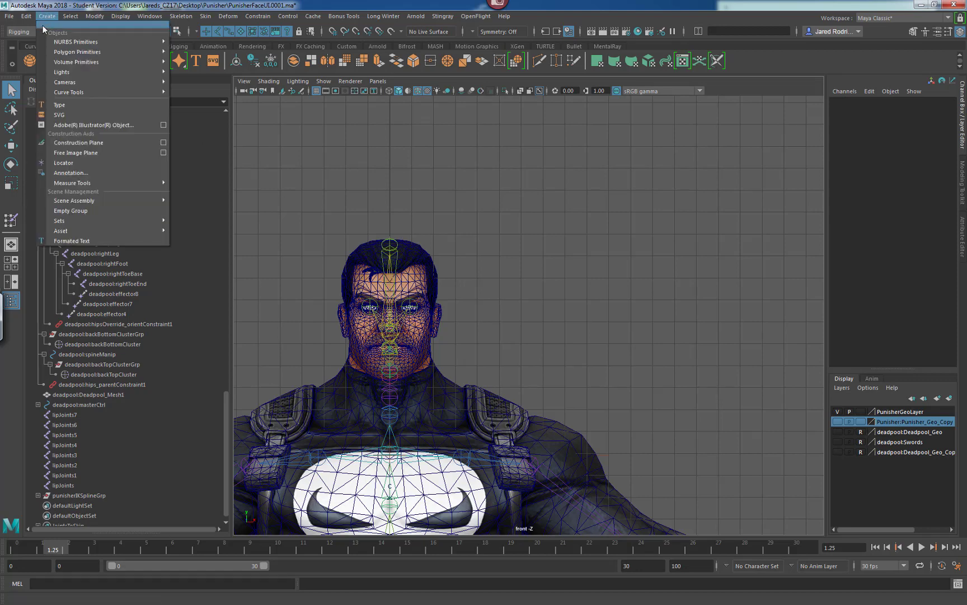
mouse_move(80, 96)
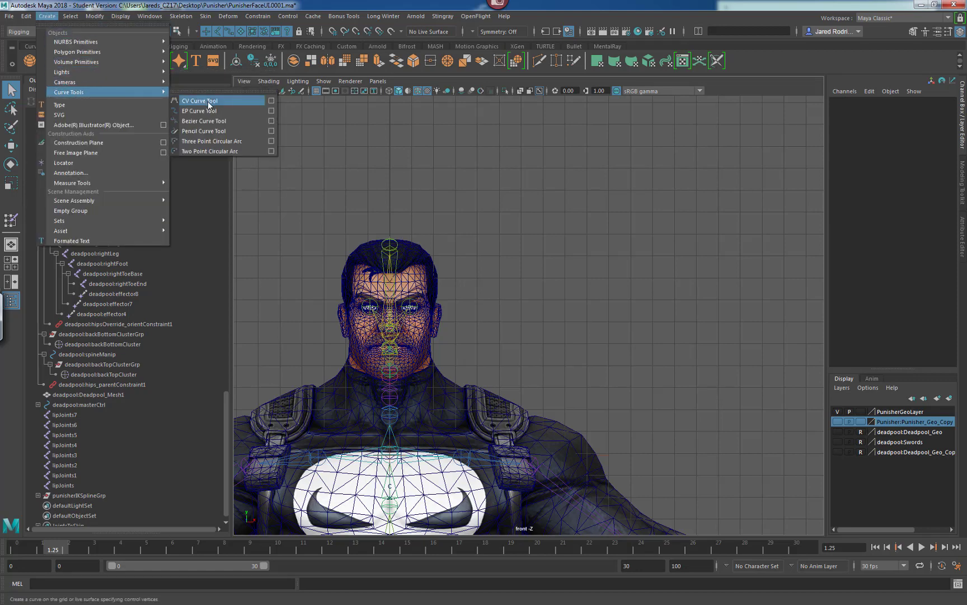
click(272, 111)
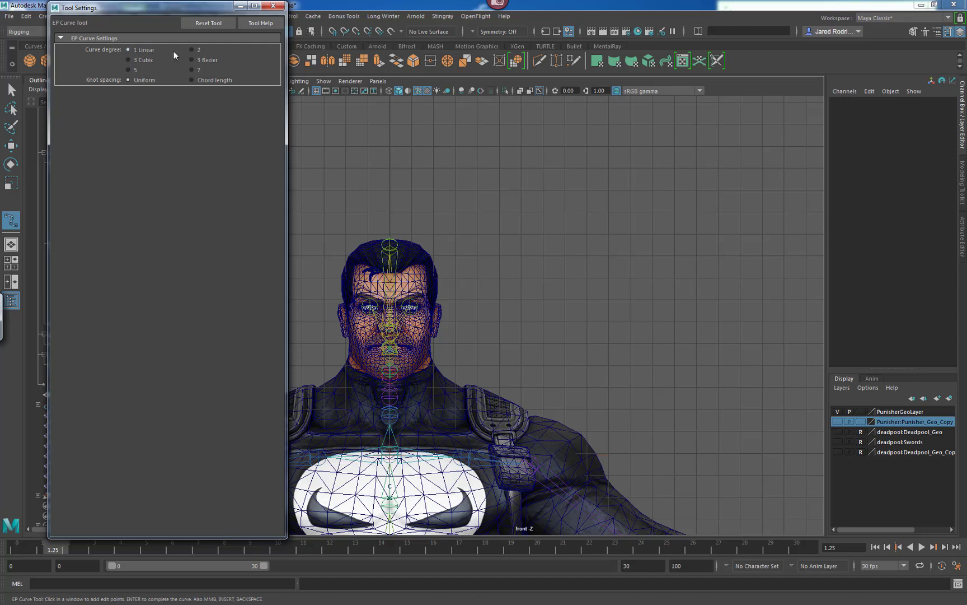
click(273, 6)
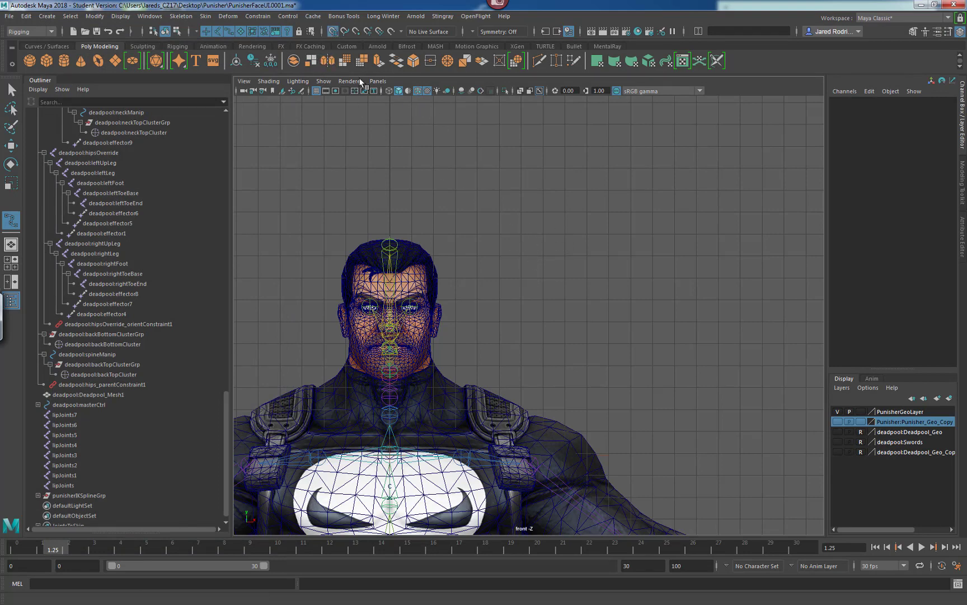
Draw a closed rectangular EP curve snapped to the grid above and to the right of the head.
click(335, 31)
click(332, 37)
click(333, 32)
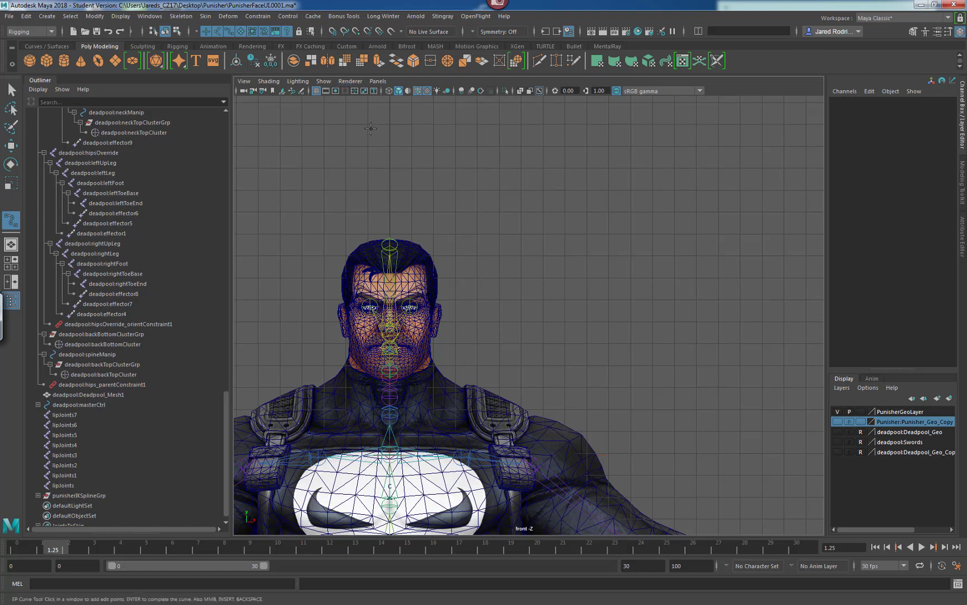
click(333, 32)
key(x)
click(498, 169)
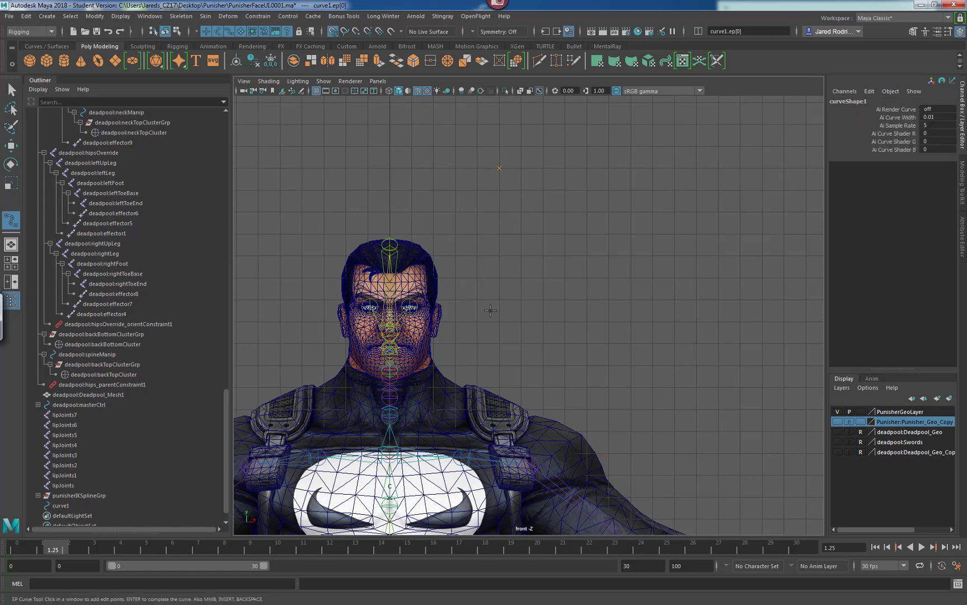
click(499, 322)
click(738, 323)
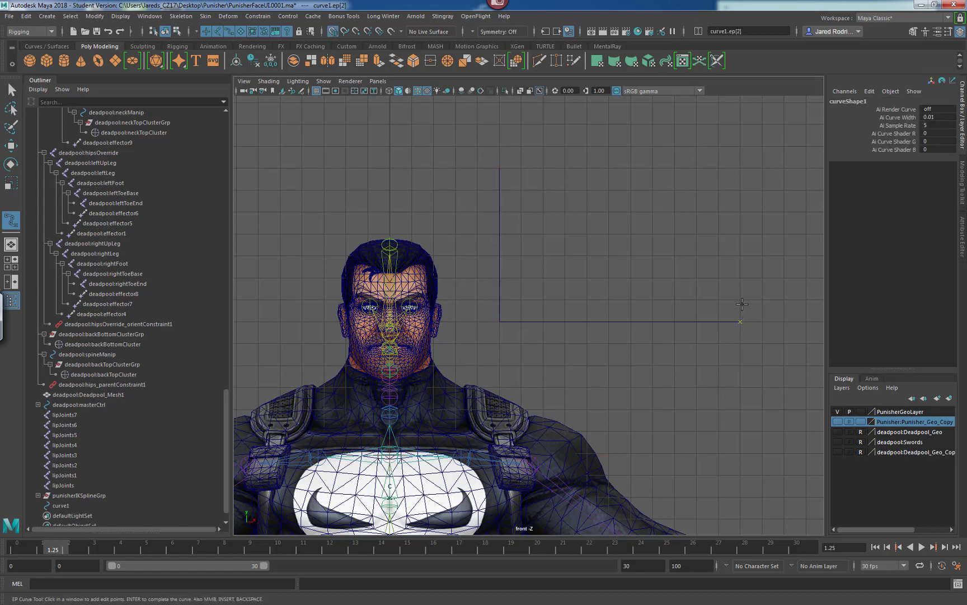
click(734, 169)
click(499, 169)
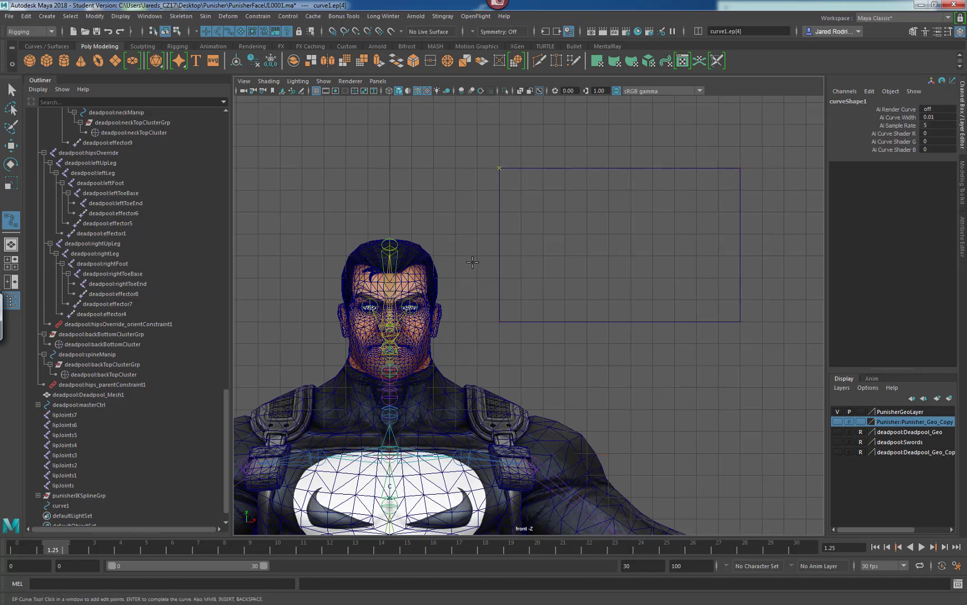
key(q)
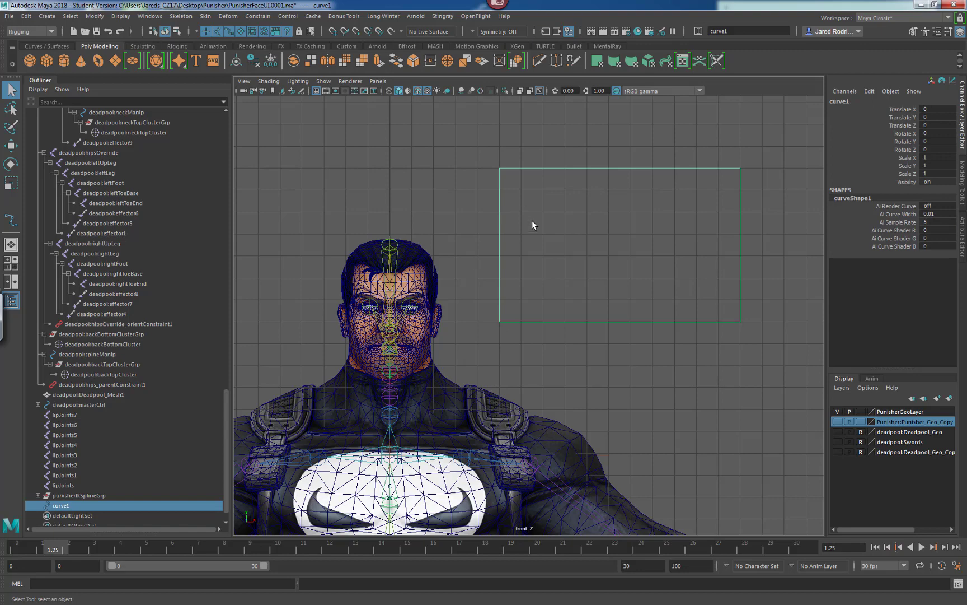
Rename the rectangle curve to faceUIBox.
click(843, 103)
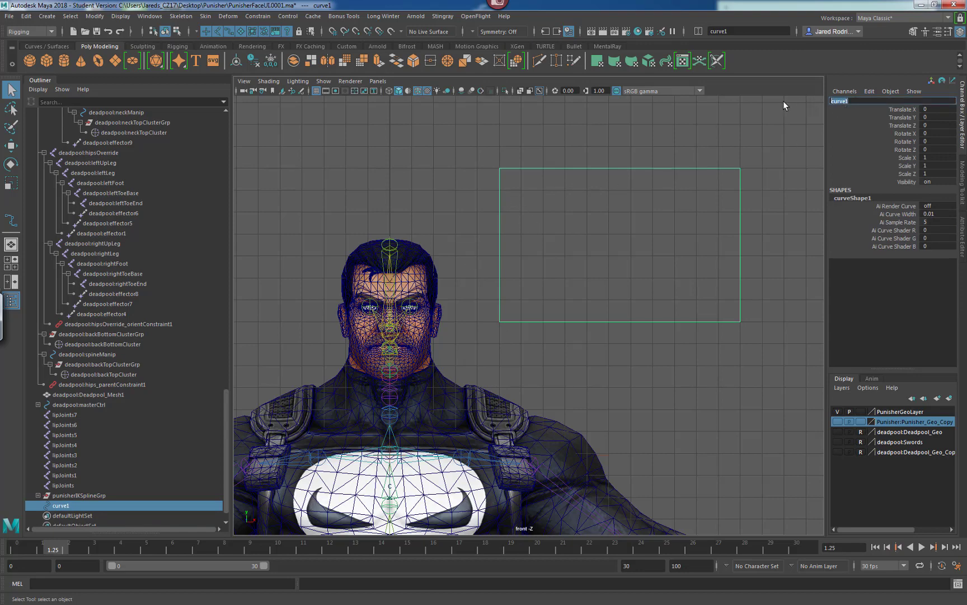
text(faceUIBox)
key(Return)
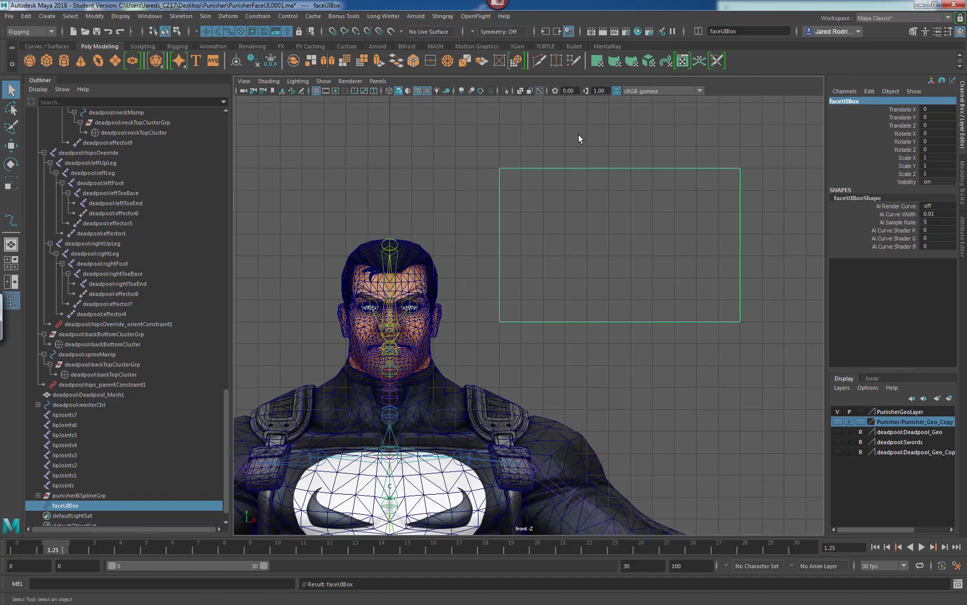
Draw a tall narrow closed EP curve rectangle snapped to the grid inside the left part of faceUIBox.
alt+middle_drag(546, 167, 555, 198)
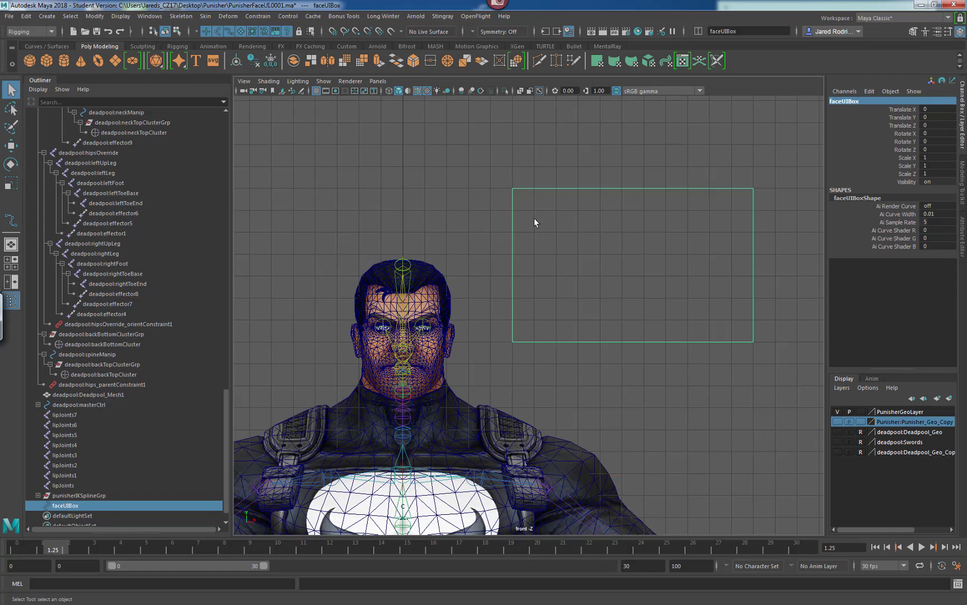
click(120, 15)
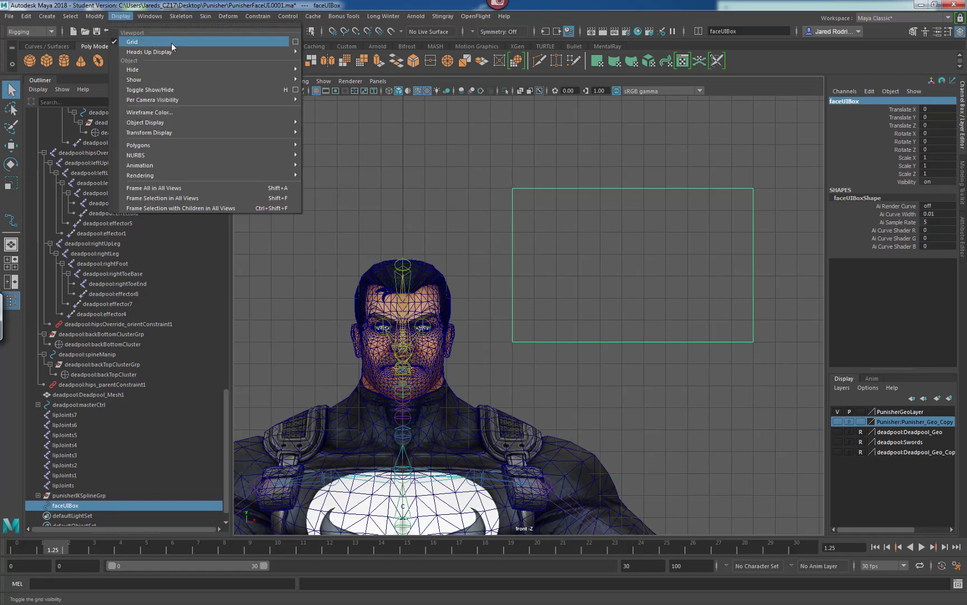
click(123, 18)
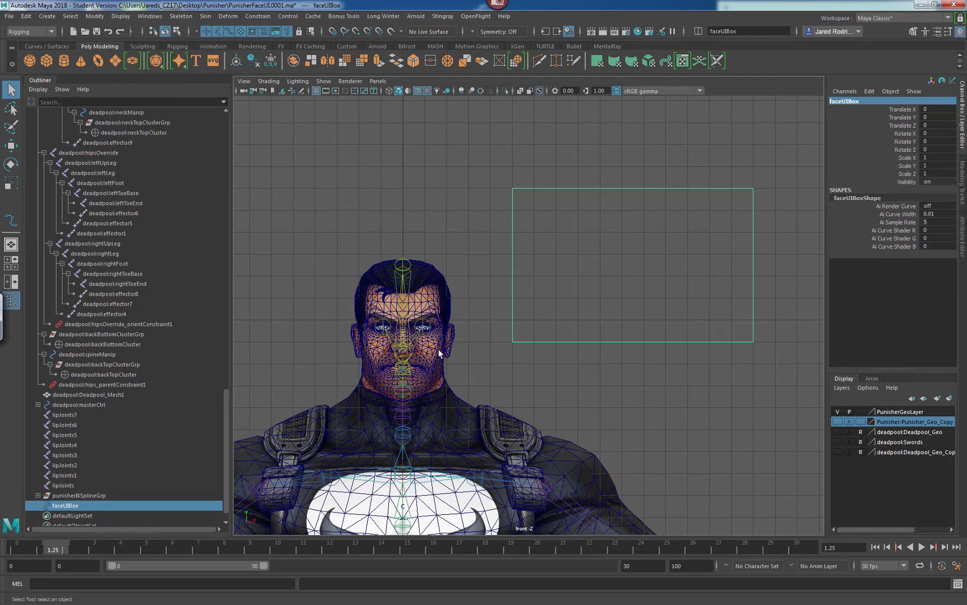
alt+middle_drag(438, 348, 477, 290)
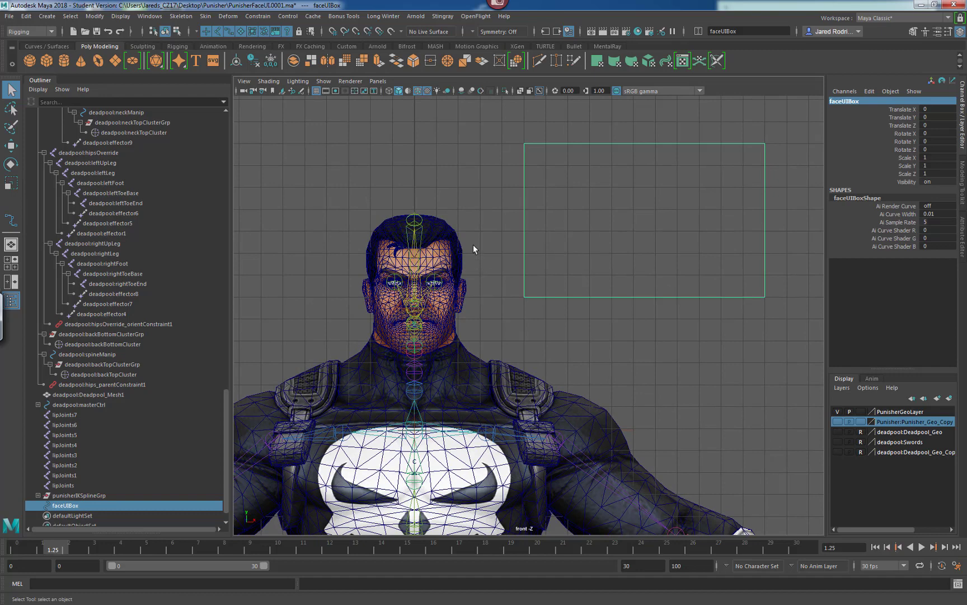
click(11, 222)
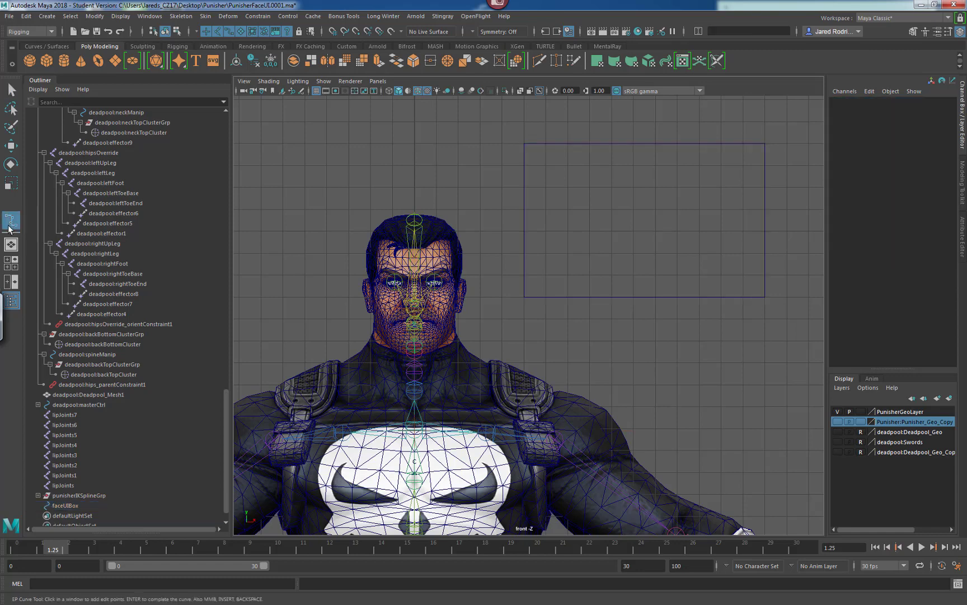
click(47, 16)
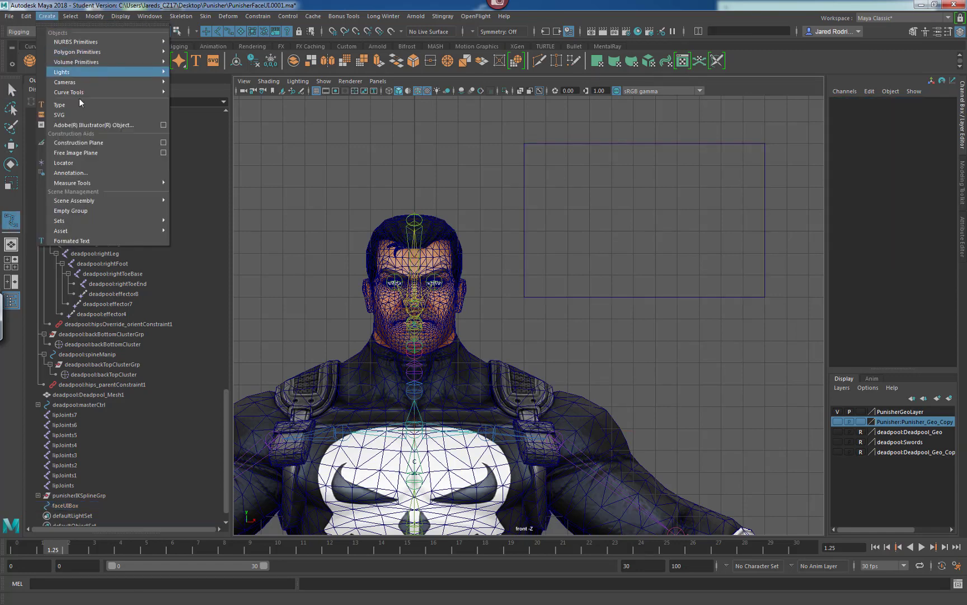
mouse_move(139, 92)
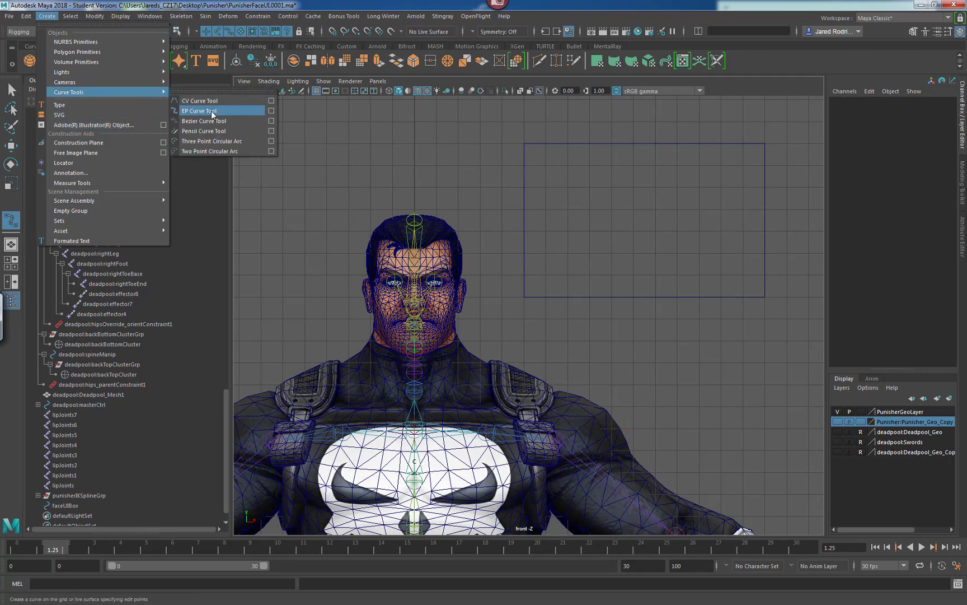
click(212, 111)
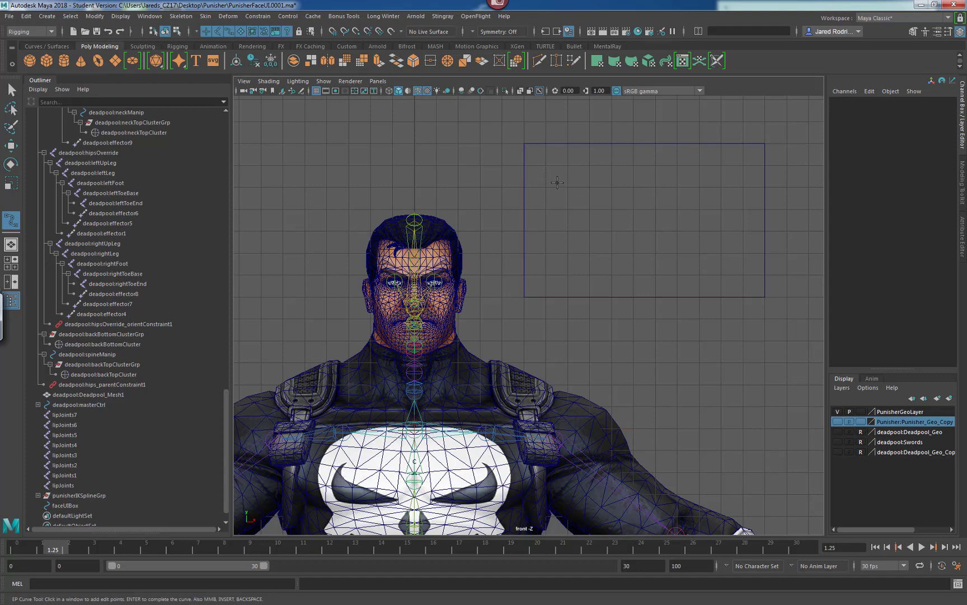
key(Insert)
key(Insert)
key(Insert)
key(x)
click(546, 166)
click(545, 231)
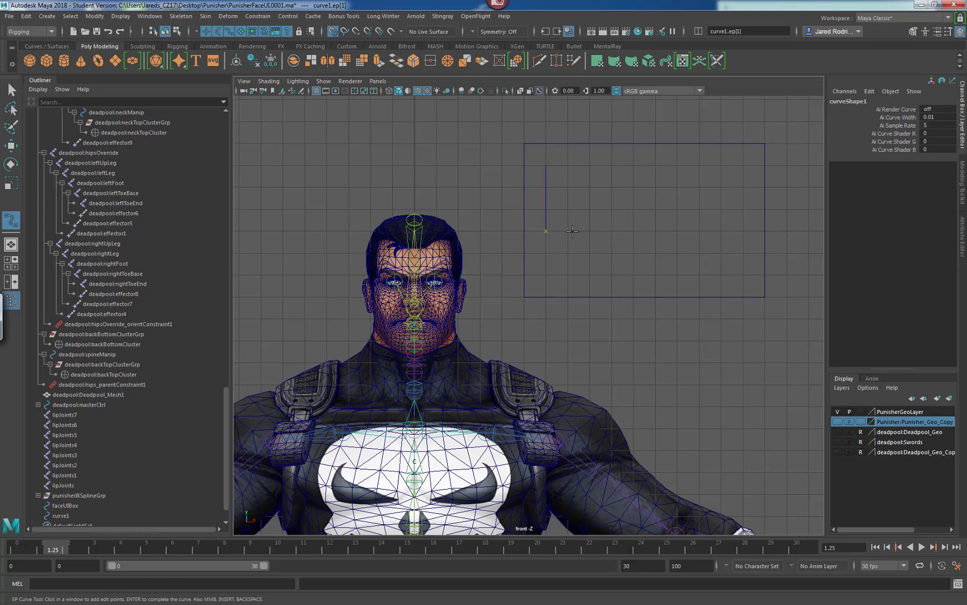
click(568, 230)
click(568, 166)
click(546, 166)
key(q)
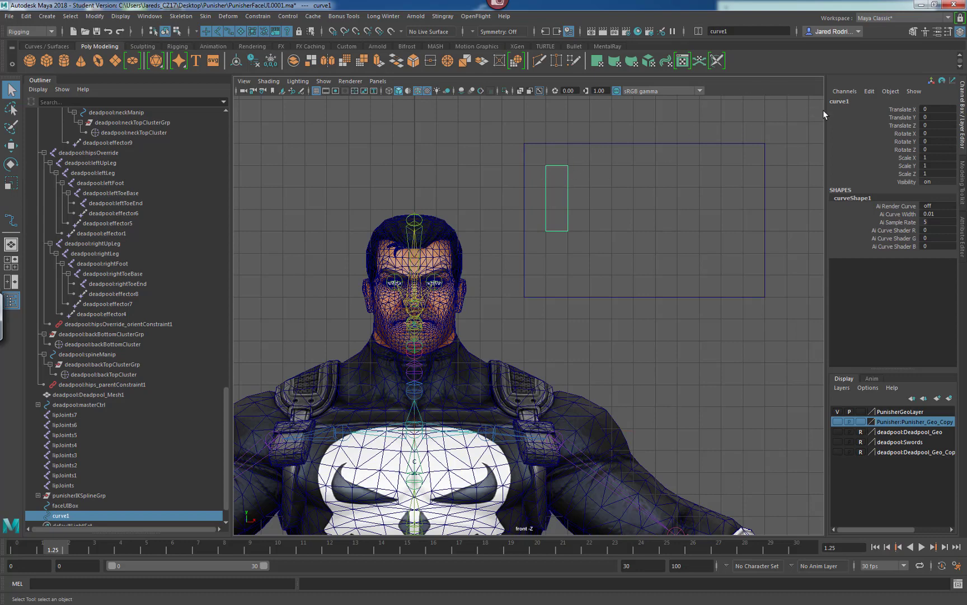
Rename the narrow rectangle curve to smileFrownSlider.
double_click(836, 101)
text(smileFrownSlider)
key(Return)
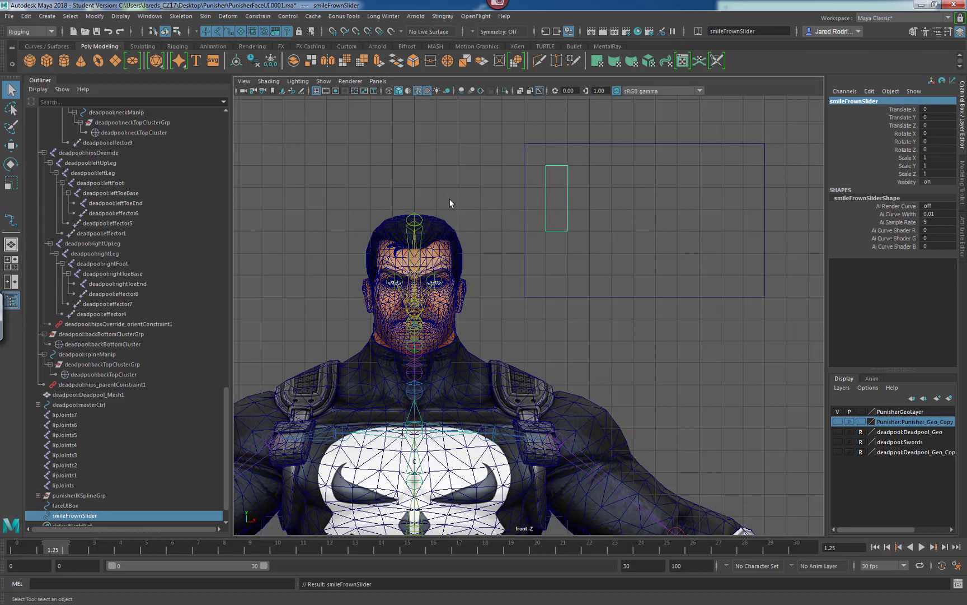
Draw a small closed square EP curve snapped to the grid in the middle of the slider.
click(477, 220)
key(y)
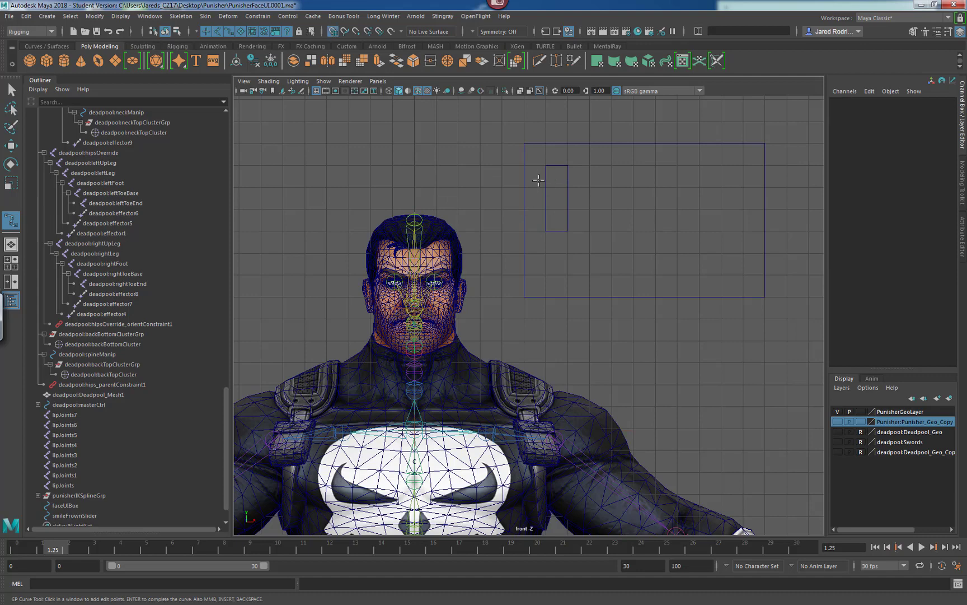
click(546, 209)
click(567, 209)
click(568, 187)
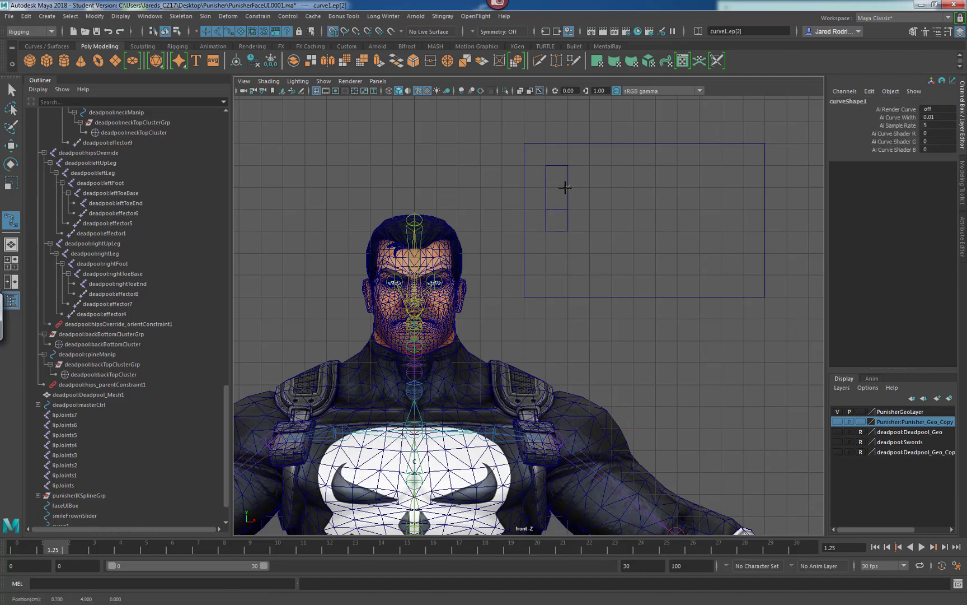
click(545, 188)
key(q)
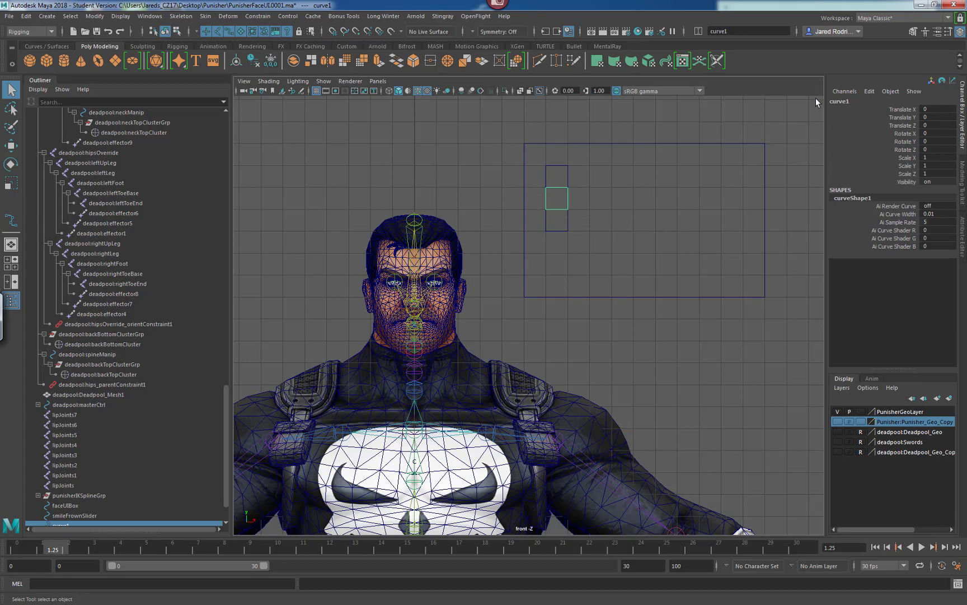
Rename the small square curve to smileFrownController.
double_click(853, 102)
text(smileFrownController)
key(Return)
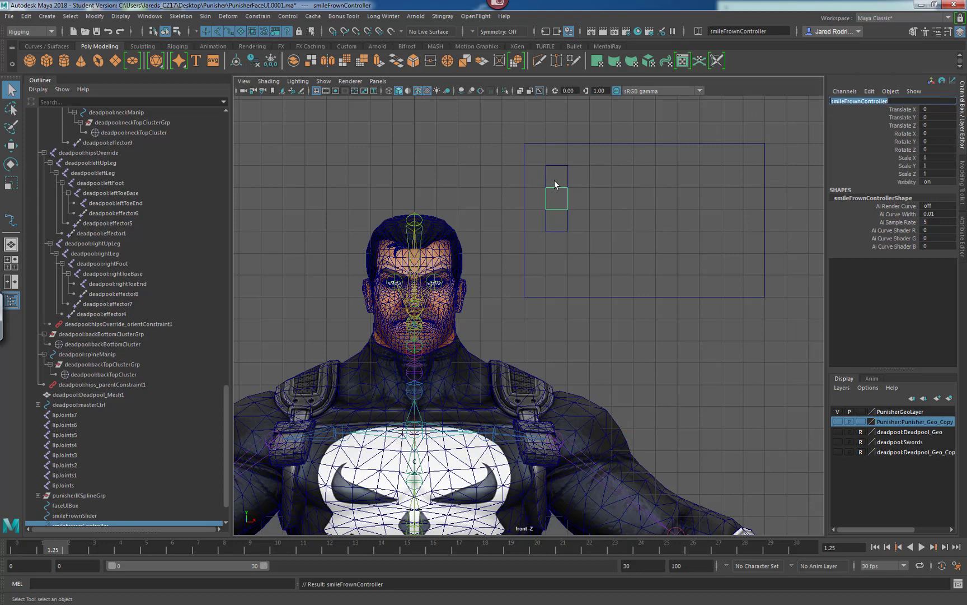
Select faceUIBox and freeze its transformations.
drag(562, 152, 500, 162)
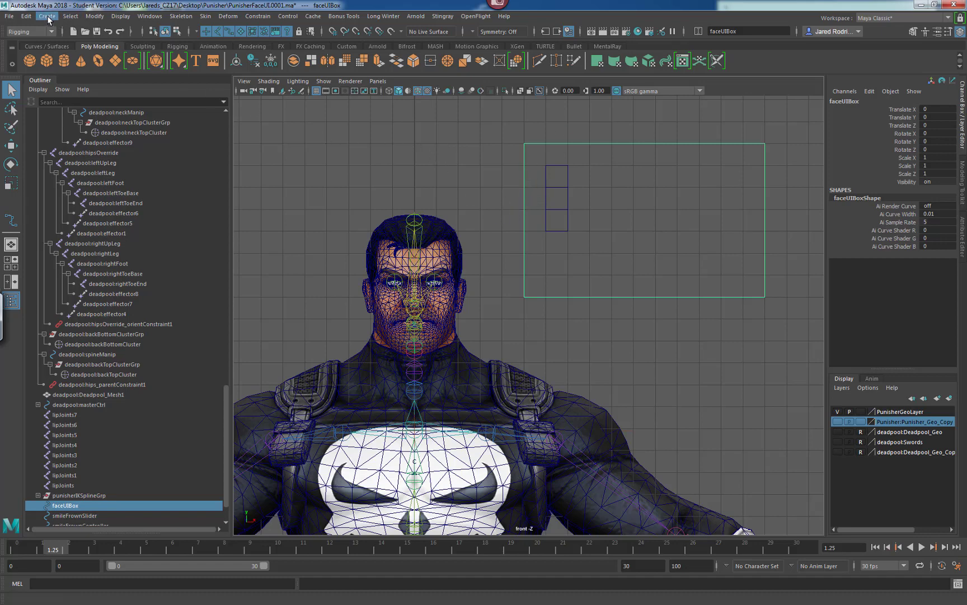
click(94, 16)
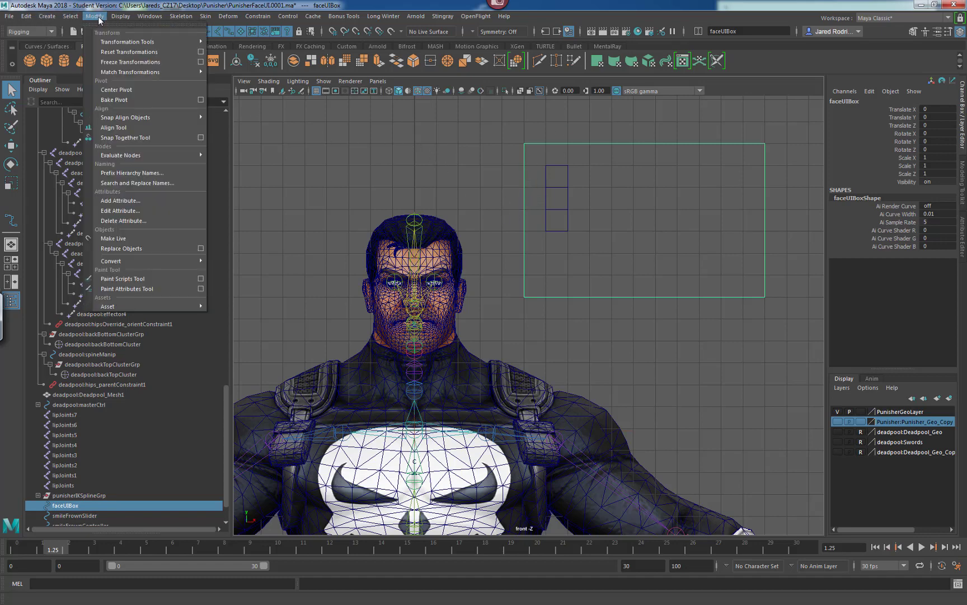
click(116, 90)
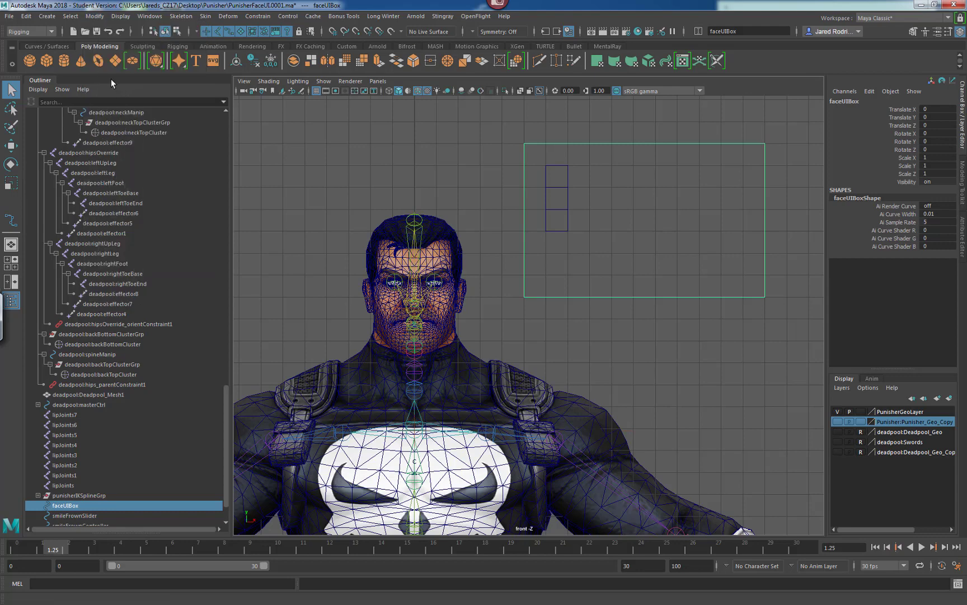
Delete the construction history of faceUIBox.
click(90, 17)
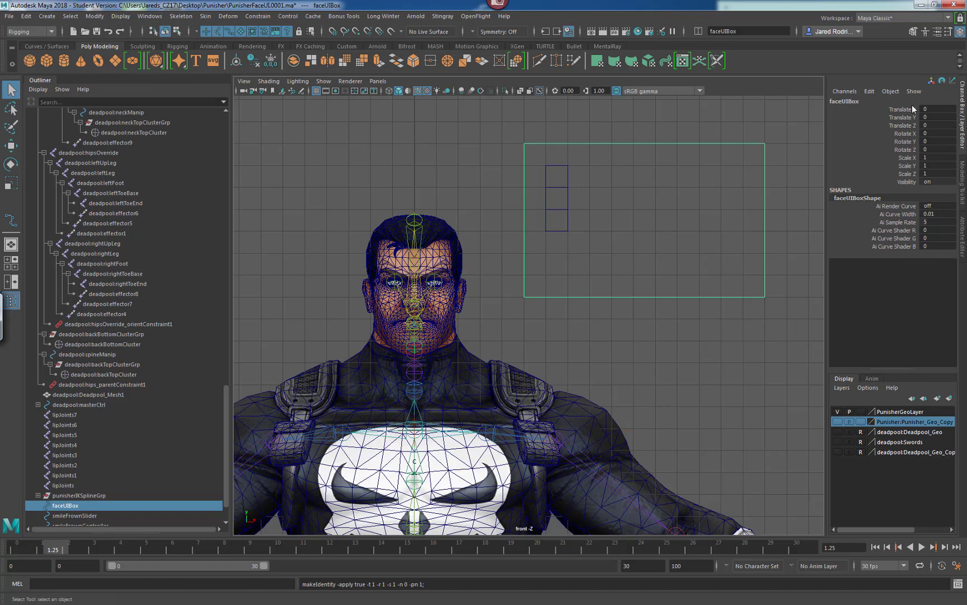
click(26, 16)
mouse_move(118, 134)
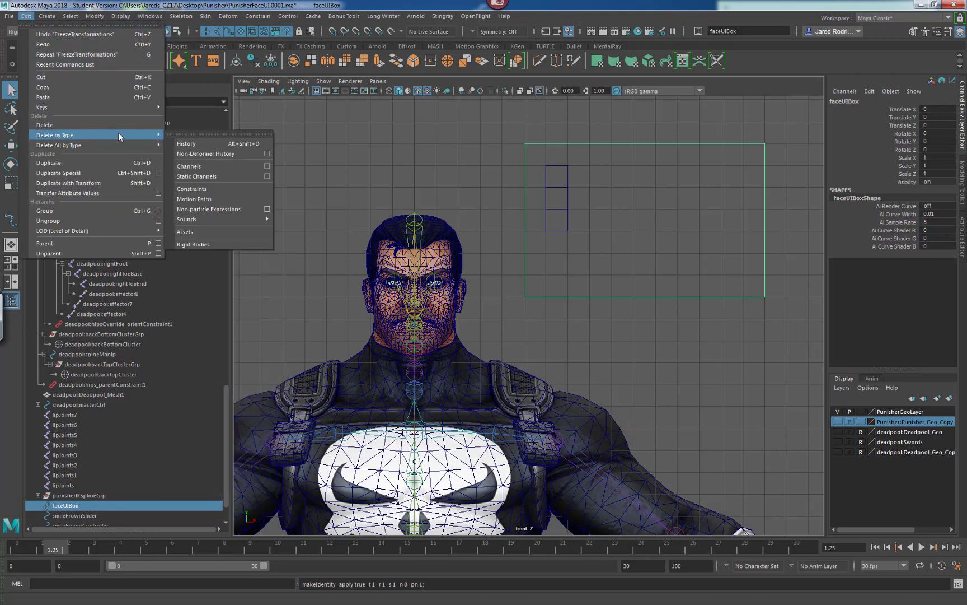
click(202, 142)
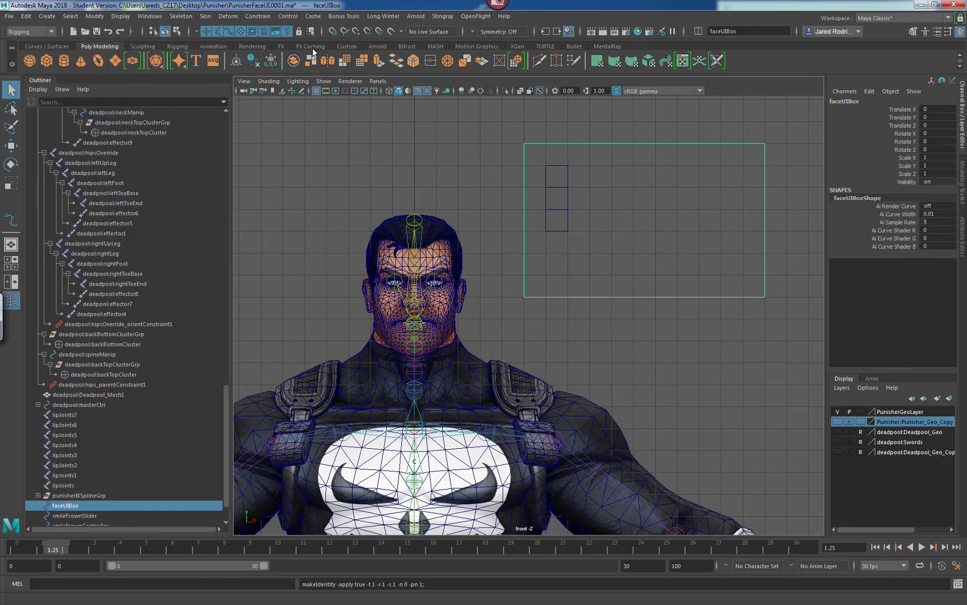
Add the Center Pivot command as a button on the Custom shelf.
click(344, 47)
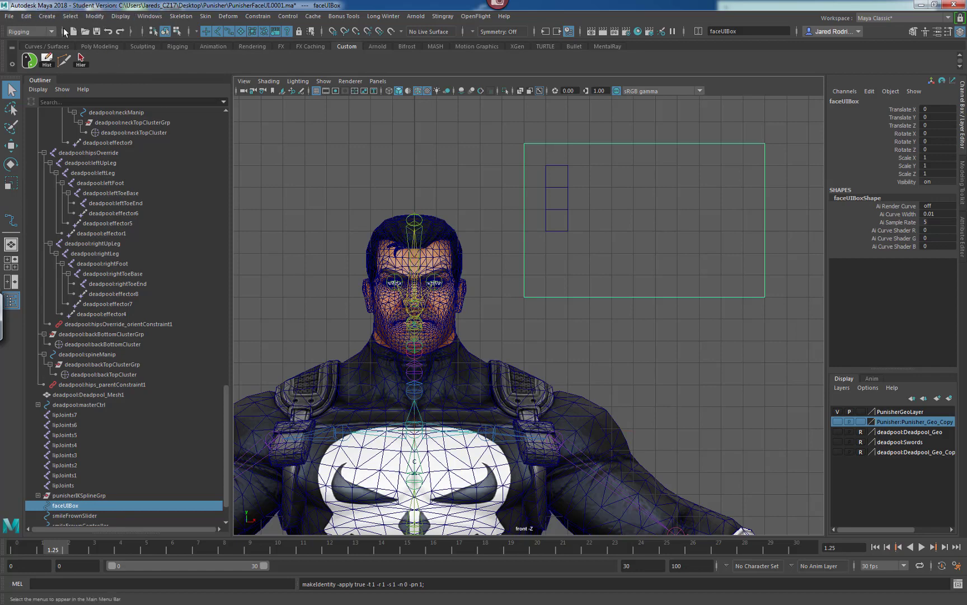
click(97, 18)
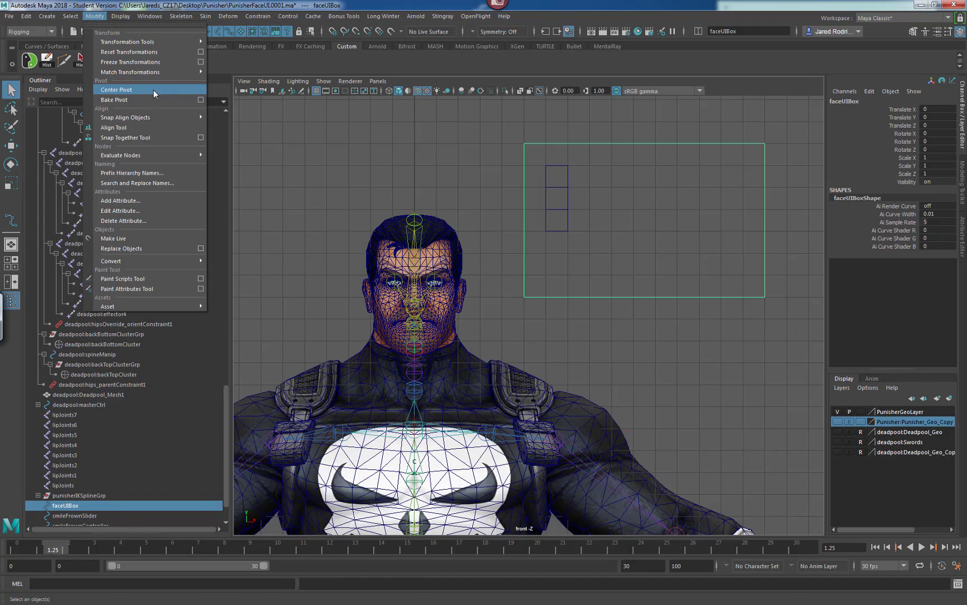
click(229, 58)
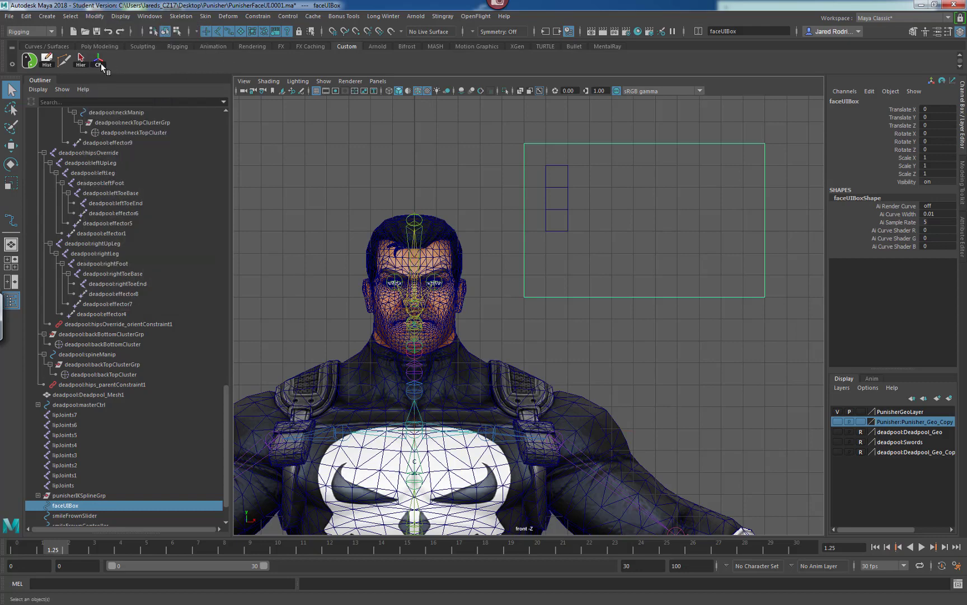
Remove the History button from the Custom shelf.
double_click(28, 61)
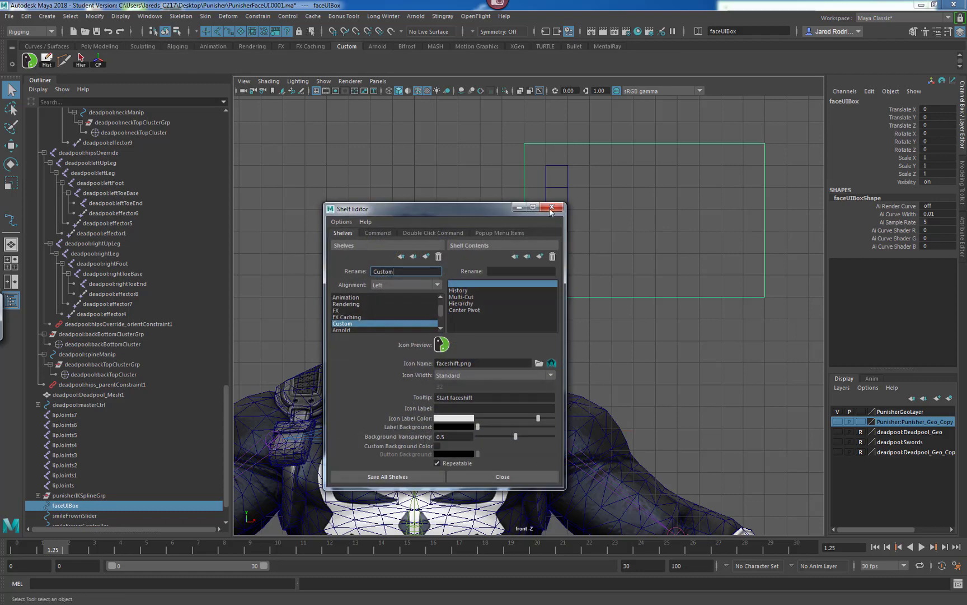
click(552, 208)
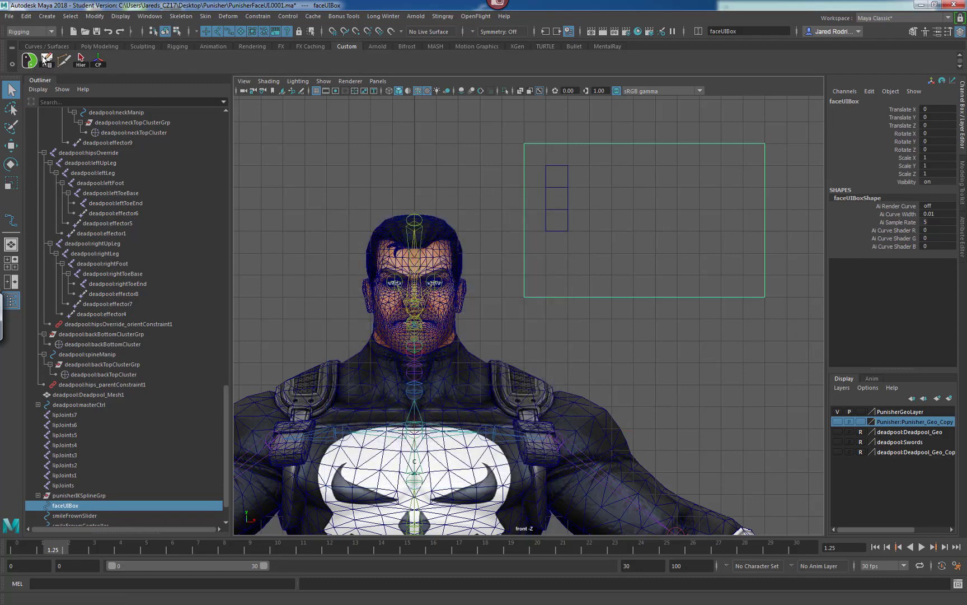
right_click(58, 62)
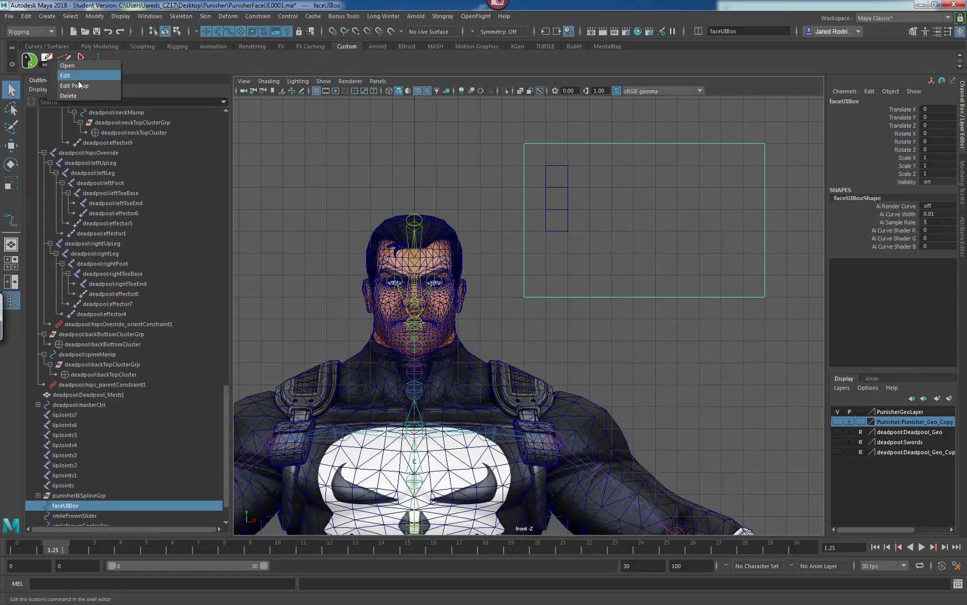
click(70, 96)
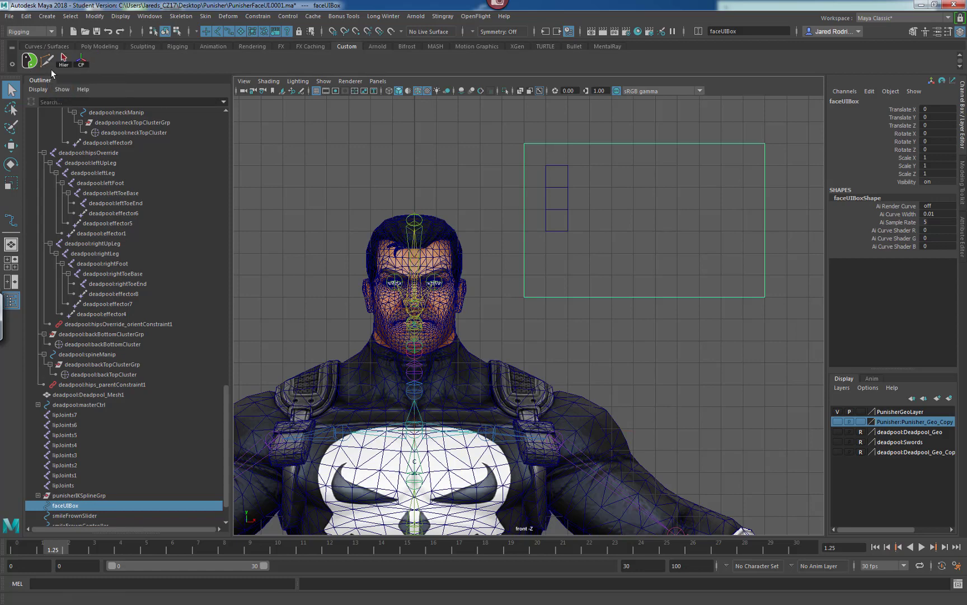
Remove the two extra buttons from the Custom shelf, leaving only the Center Pivot button.
right_click(49, 62)
click(68, 95)
right_click(49, 66)
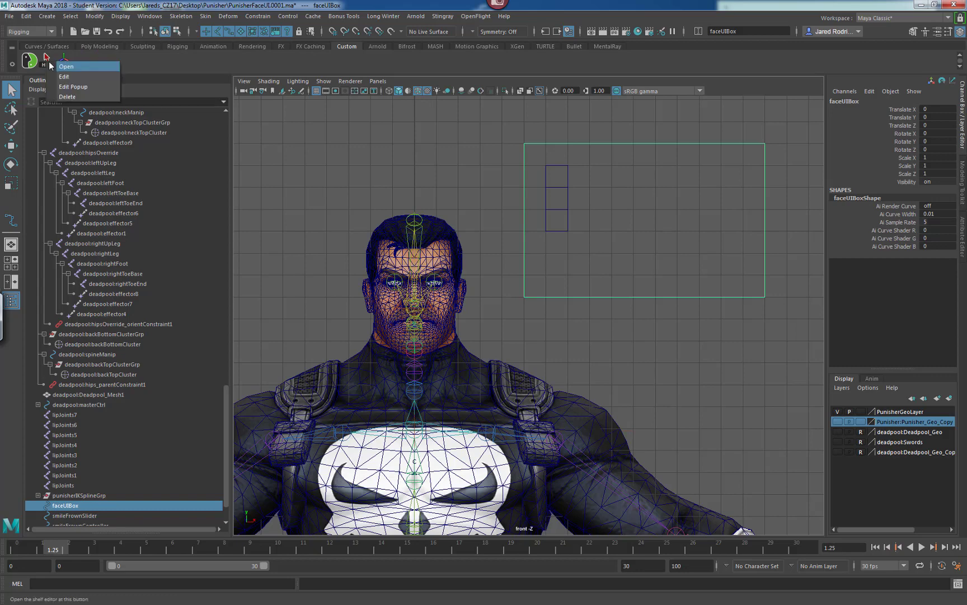
click(68, 96)
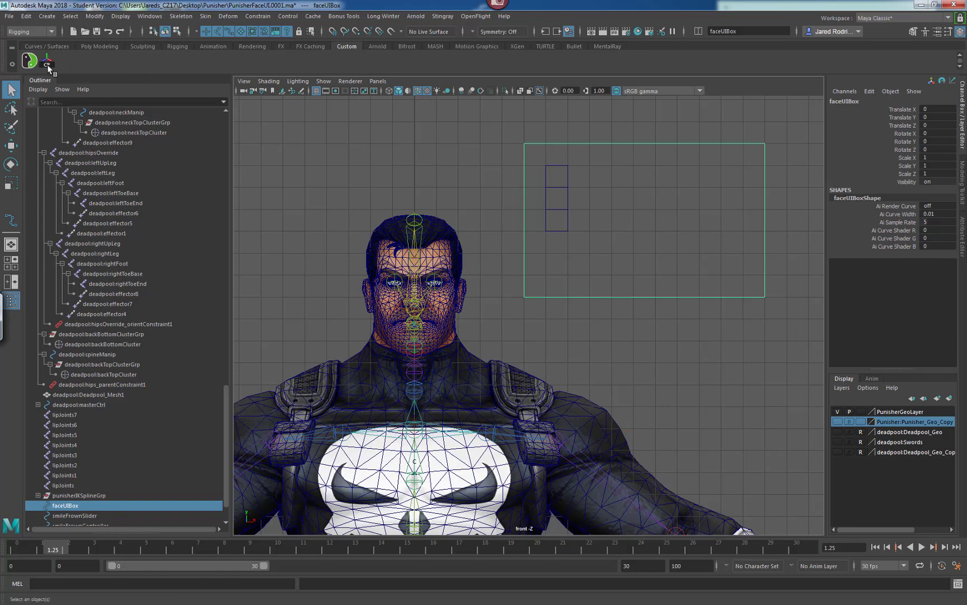
Add Delete by Type History as a Custom shelf button and run it on faceUIBox.
click(26, 16)
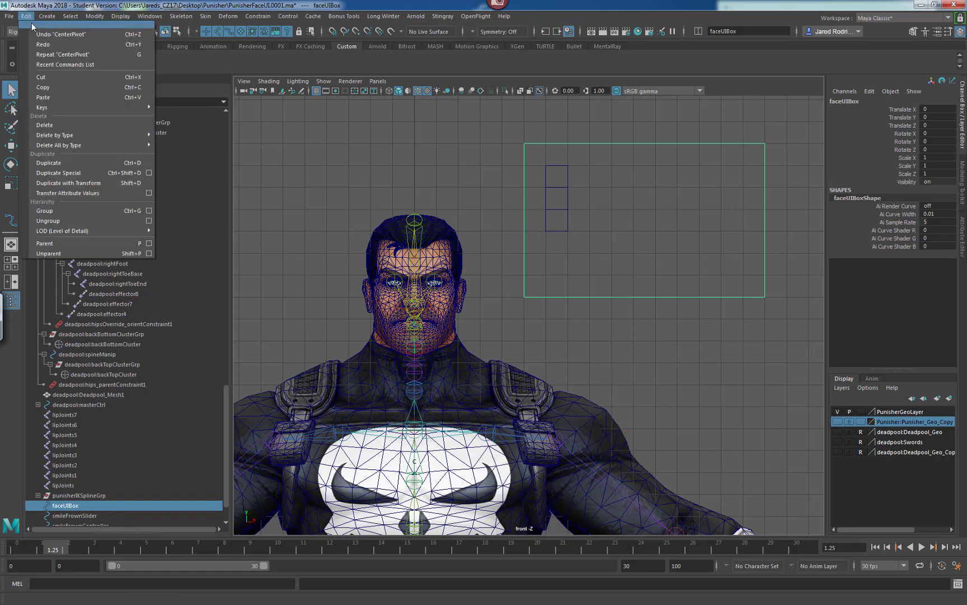
mouse_move(76, 134)
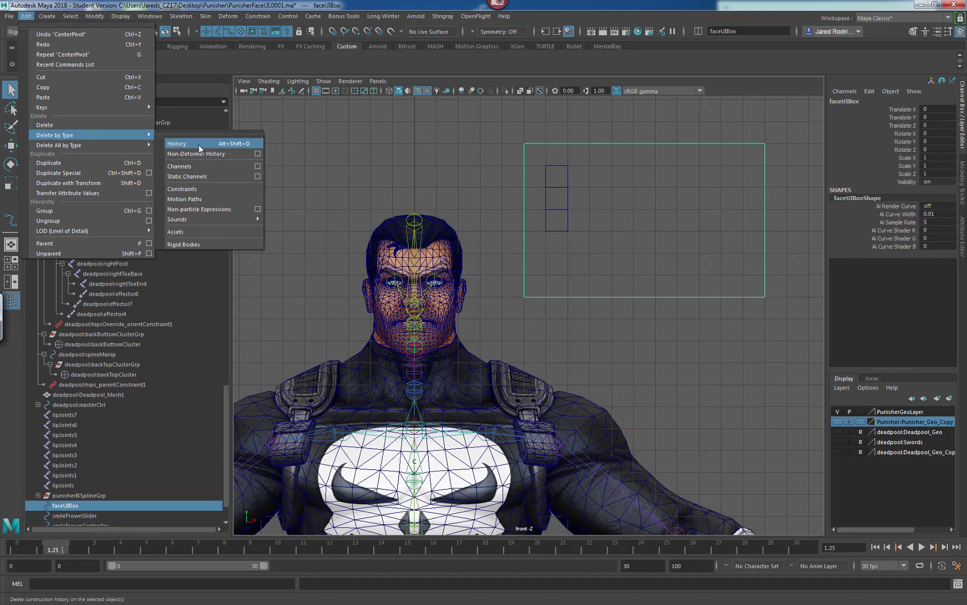
click(178, 60)
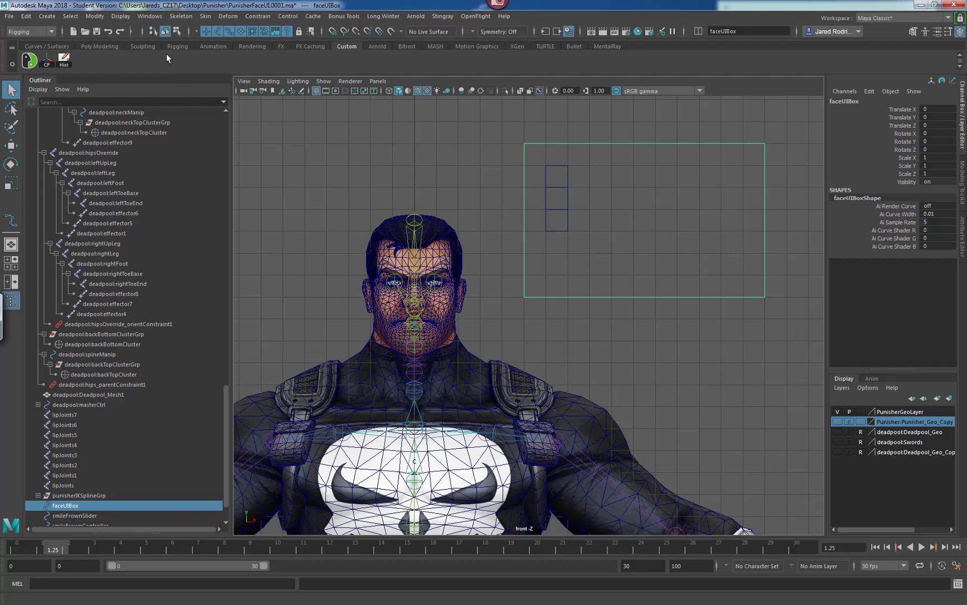
click(63, 57)
Add Freeze Transformations as a Custom shelf button, and freeze and delete history on faceUIBox with the shelf buttons.
click(91, 17)
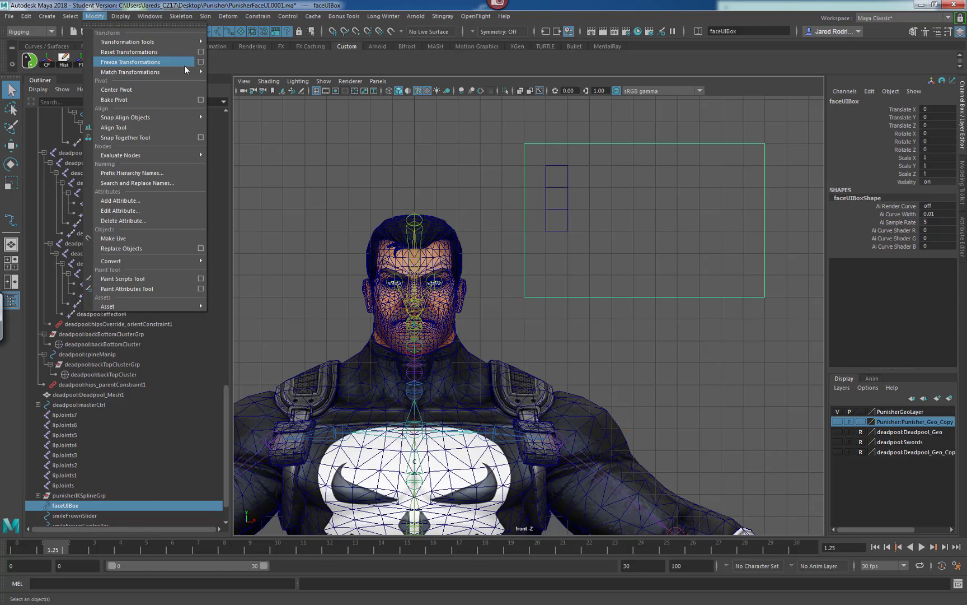
click(212, 61)
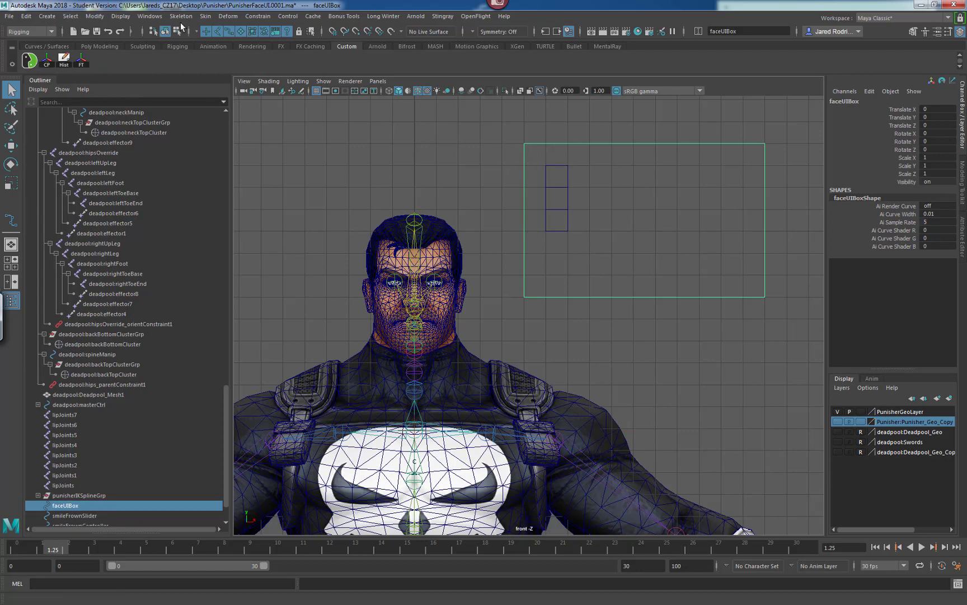
click(81, 60)
click(64, 59)
Freeze the transformations of smileFrownSlider and smileFrownController, and delete the controller's history.
click(557, 176)
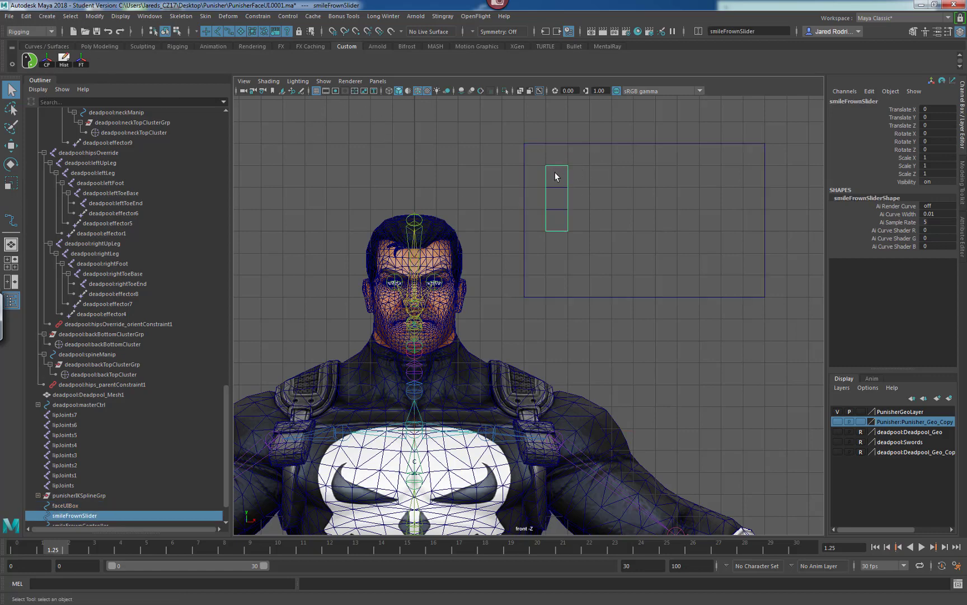
click(76, 59)
click(557, 198)
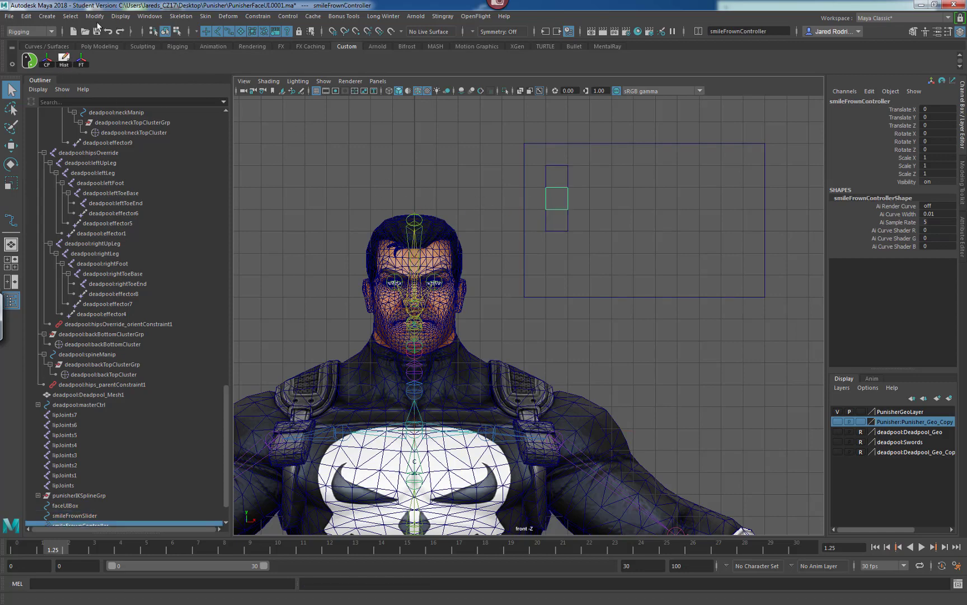
click(80, 59)
click(63, 58)
Create a 3D Type object in the scene.
scroll(623, 230, up, 1)
alt+middle_drag(565, 173, 562, 230)
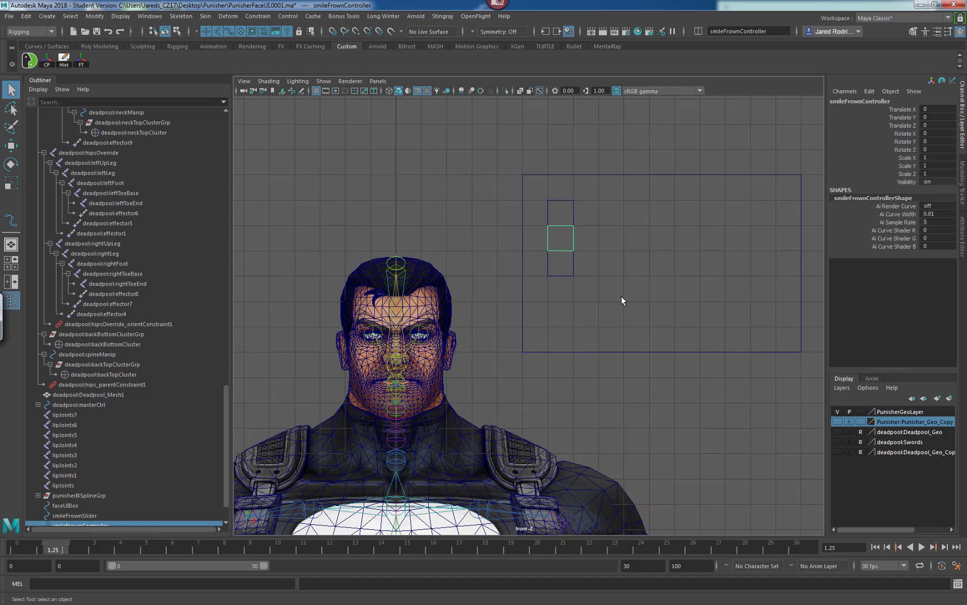
scroll(621, 297, down, 6)
alt+middle_drag(477, 295, 385, 179)
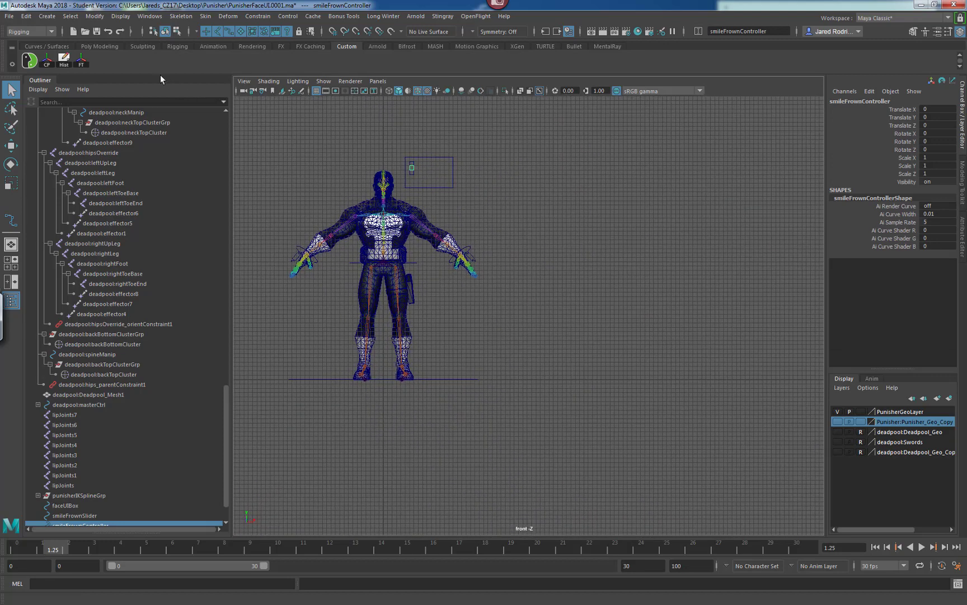
click(47, 16)
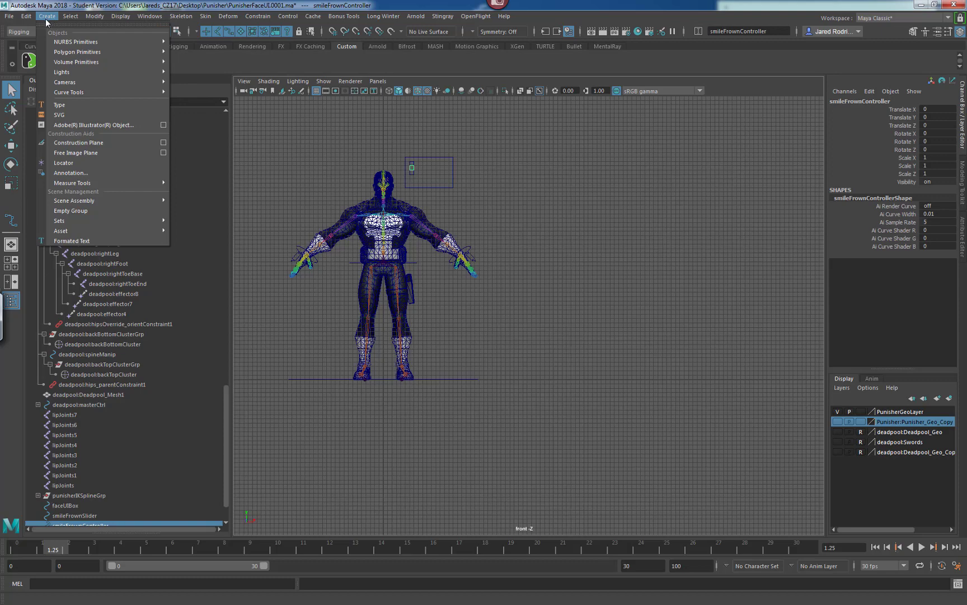
click(64, 105)
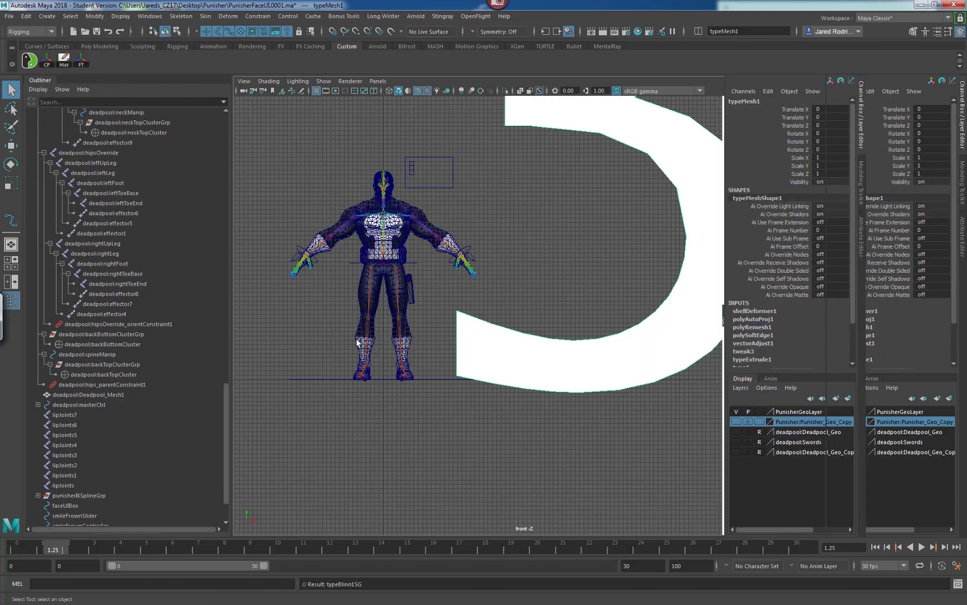
Replace the type object's text with "Smile" and "Frown" on two lines.
scroll(524, 291, down, 8)
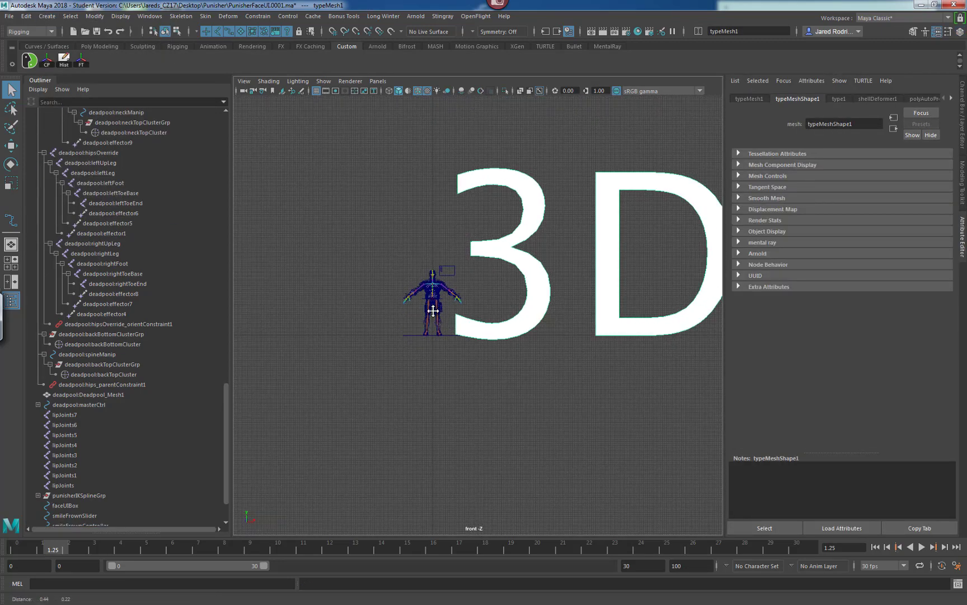
alt+middle_drag(434, 311, 283, 351)
scroll(507, 302, down, 6)
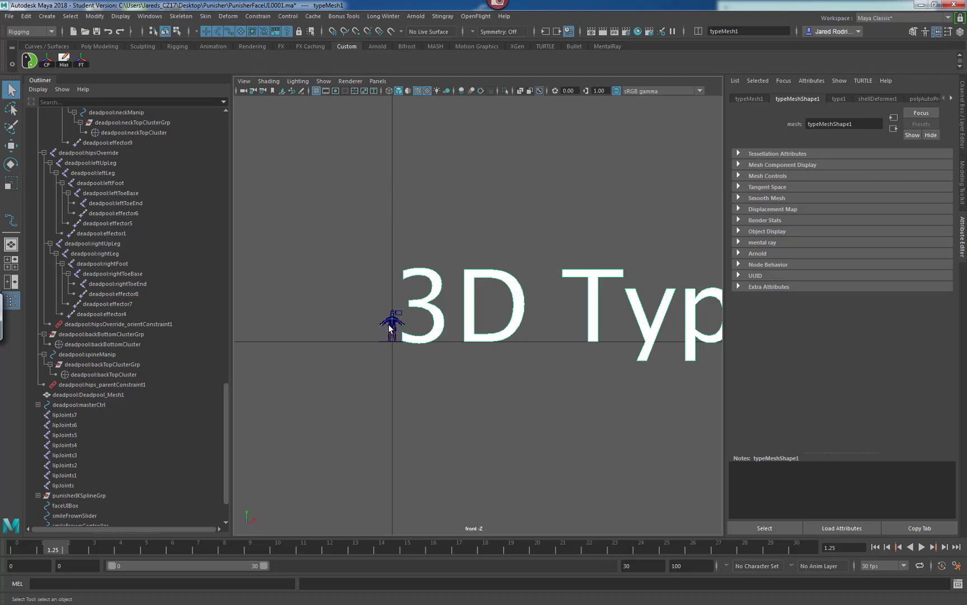
alt+middle_drag(410, 331, 356, 330)
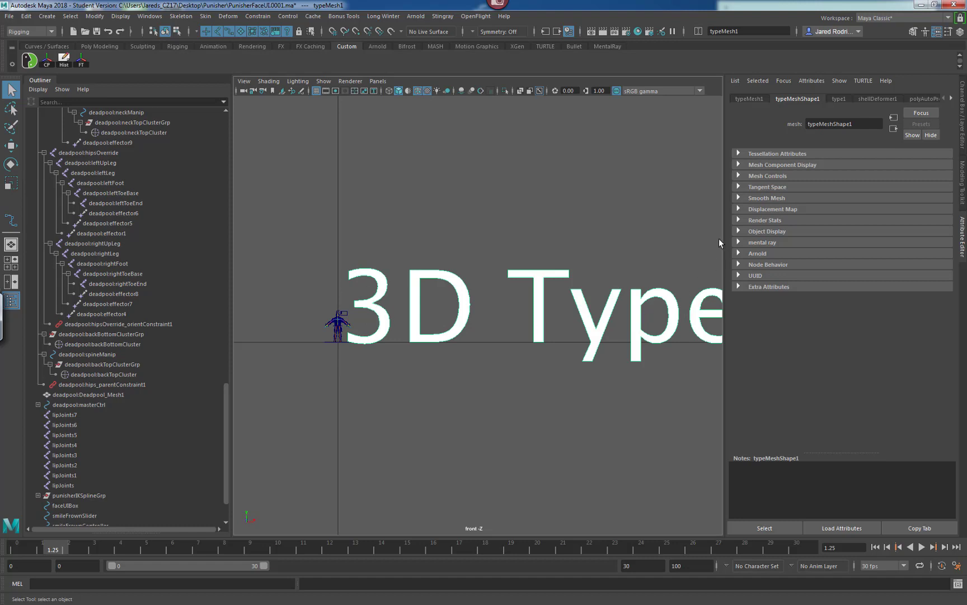
click(838, 99)
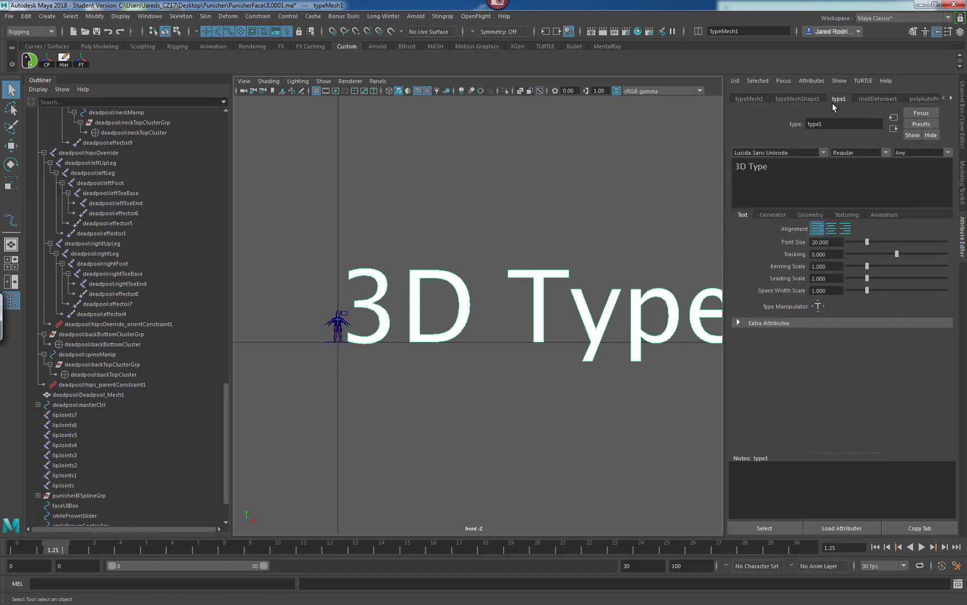
drag(774, 166, 700, 167)
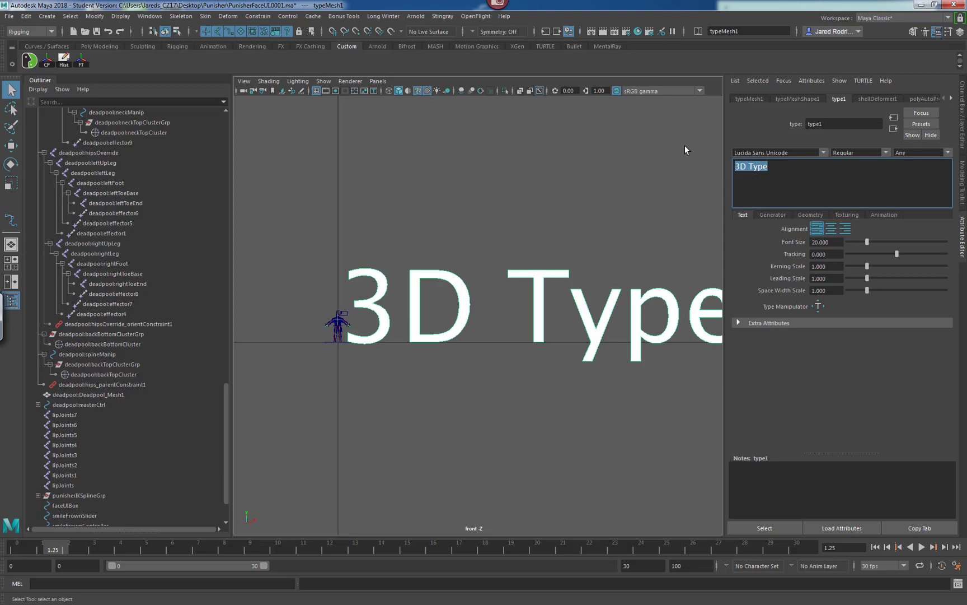
text(Smile)
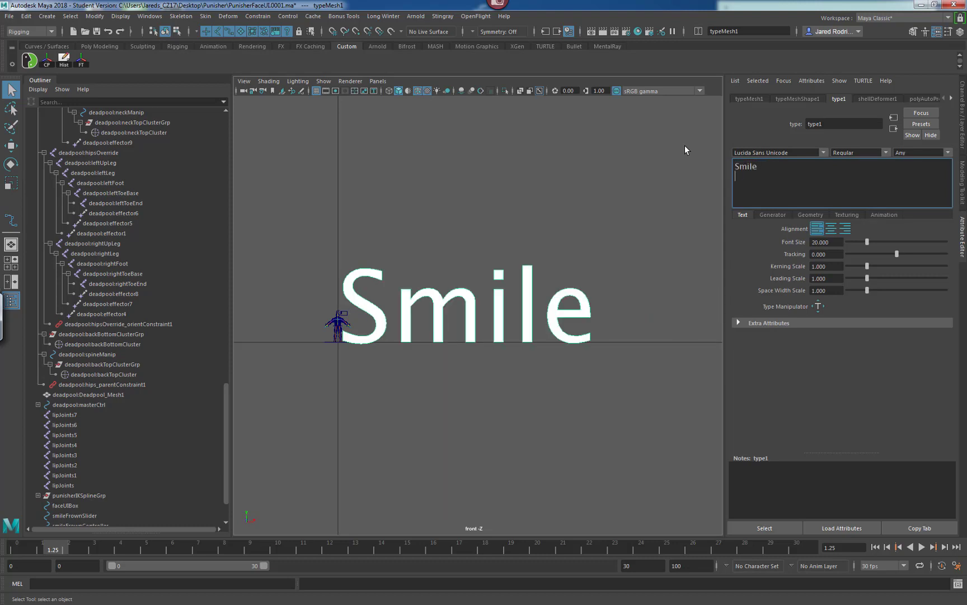
text(Frown)
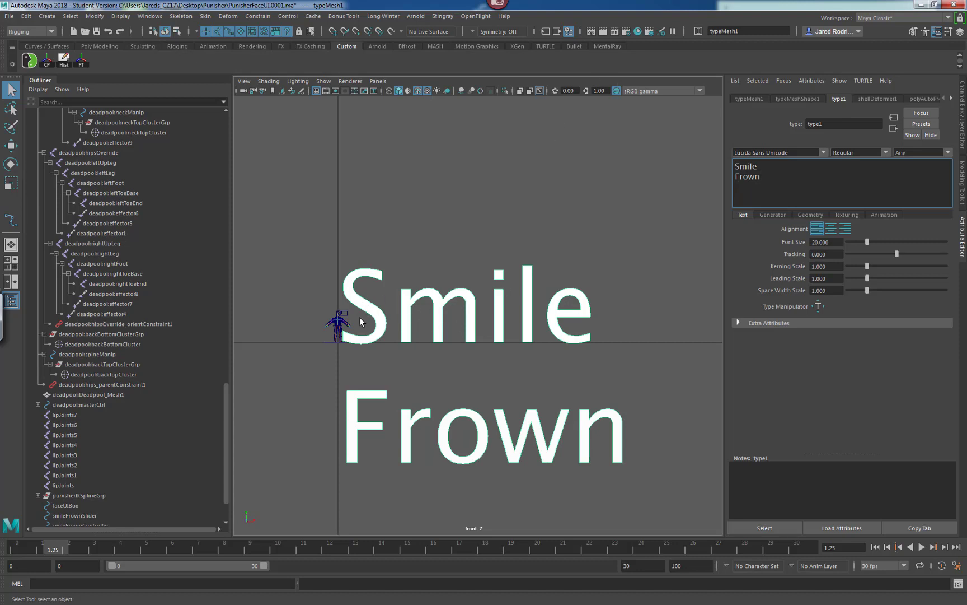
Generate curves from the Smile Frown type using its geometry settings.
scroll(207, 430, down, 3)
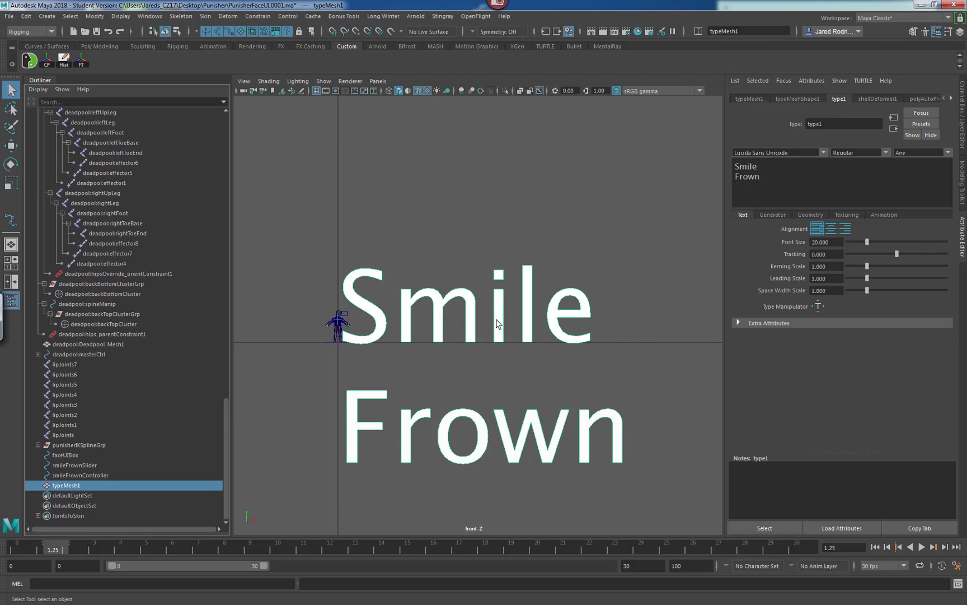
click(812, 215)
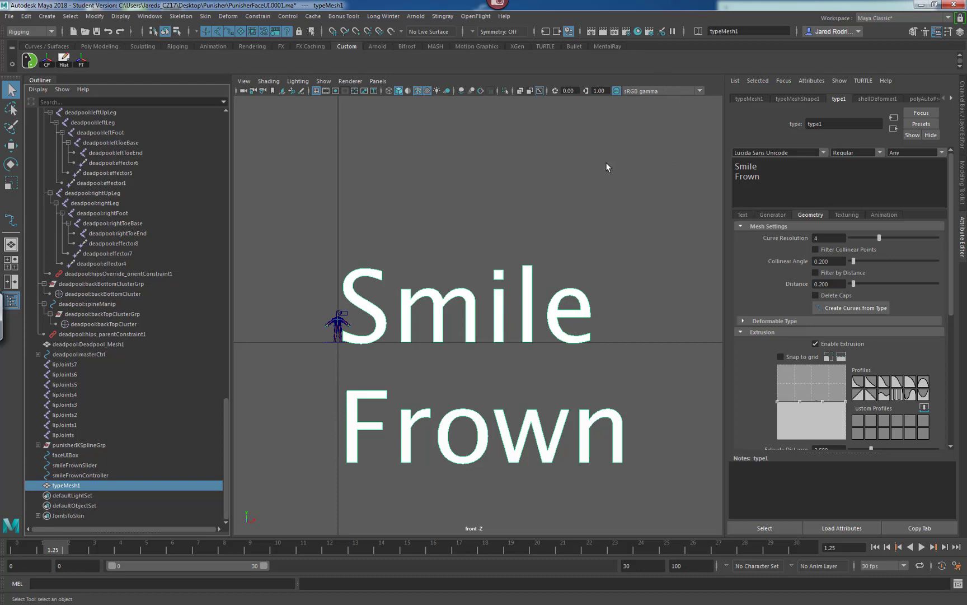
key(space)
alt+drag(651, 212, 643, 217)
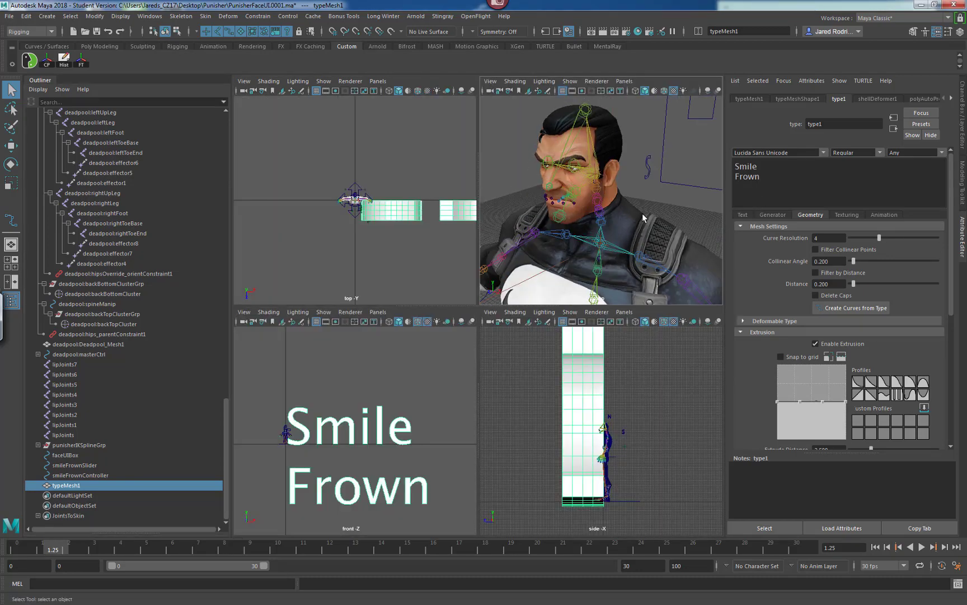
scroll(649, 218, down, 12)
alt+middle_drag(620, 216, 548, 211)
alt+drag(549, 215, 604, 208)
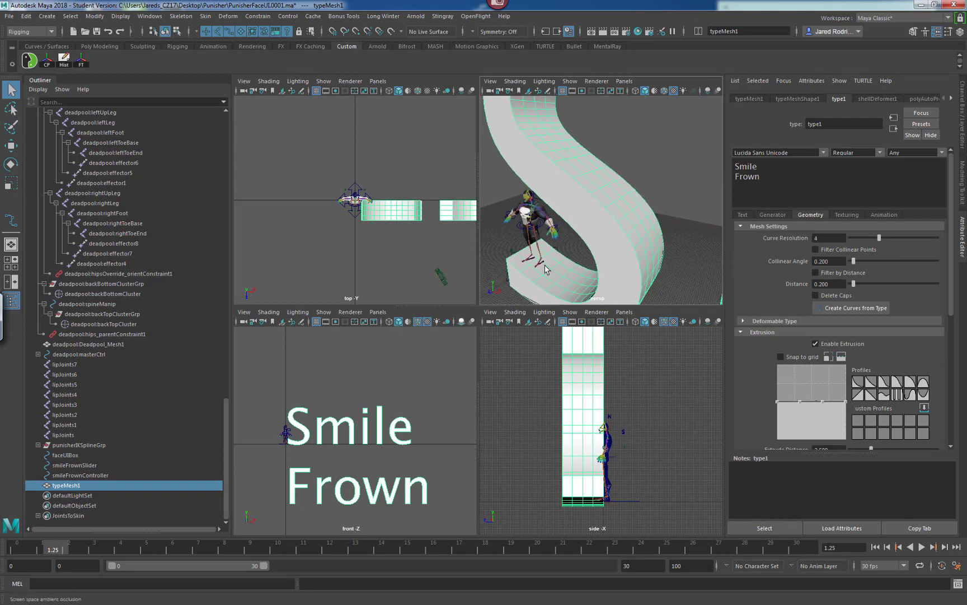
click(855, 308)
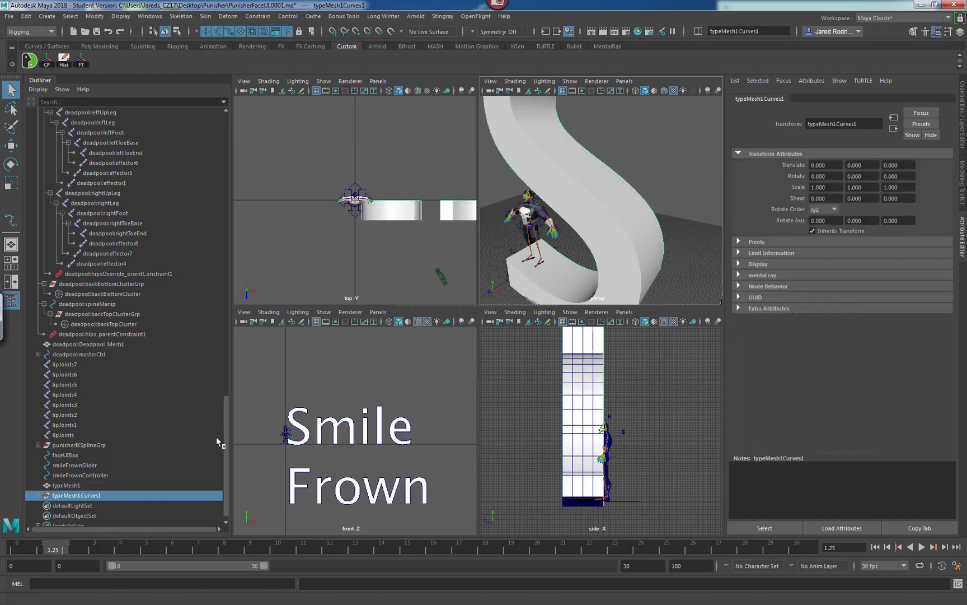
Delete the typeMesh1 mesh object, keeping the generated curves.
scroll(224, 427, down, 1)
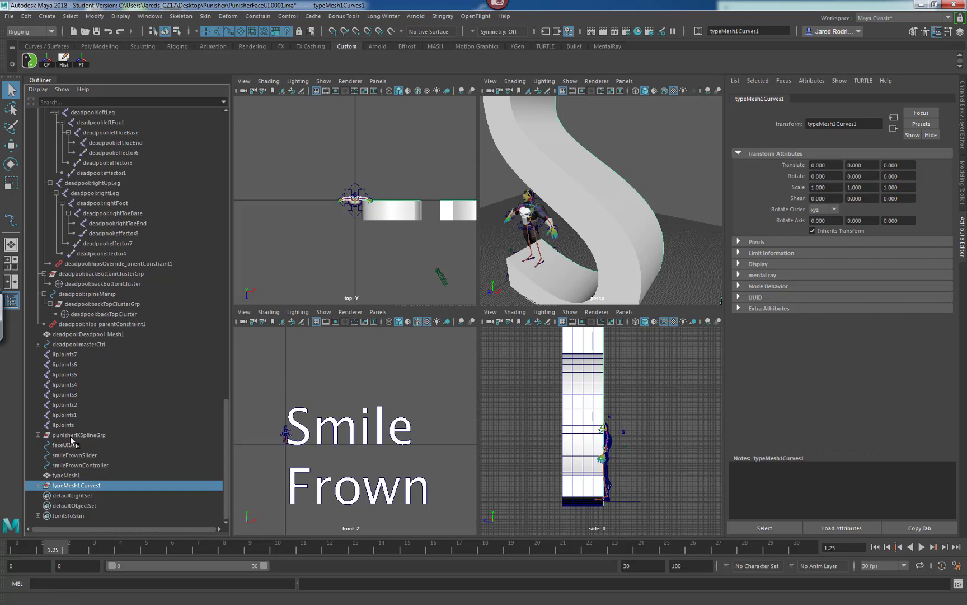
click(68, 476)
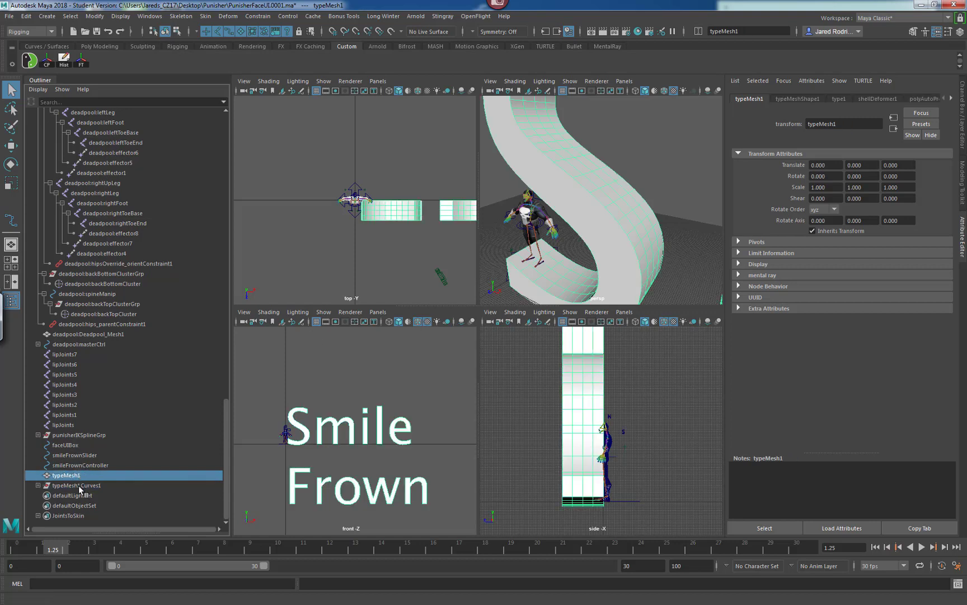
key(Delete)
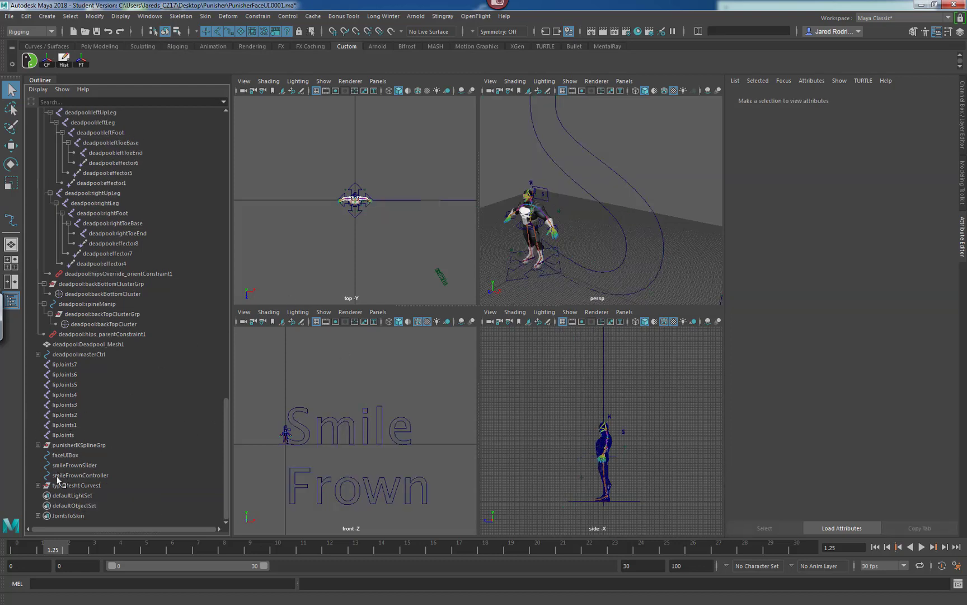
Expand the typeMesh1Curves1 group and select the curves forming the word Smile.
click(38, 485)
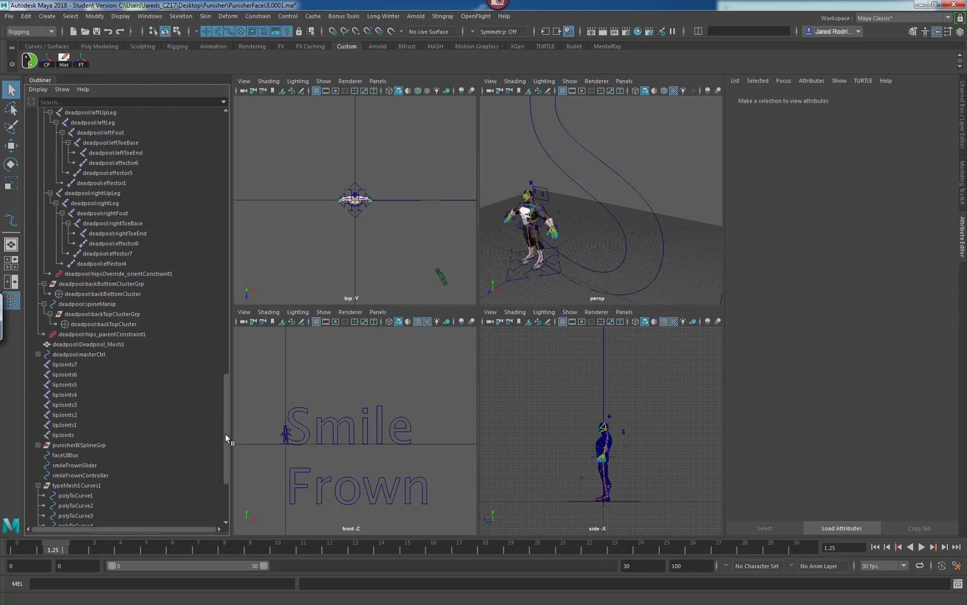
drag(226, 435, 226, 469)
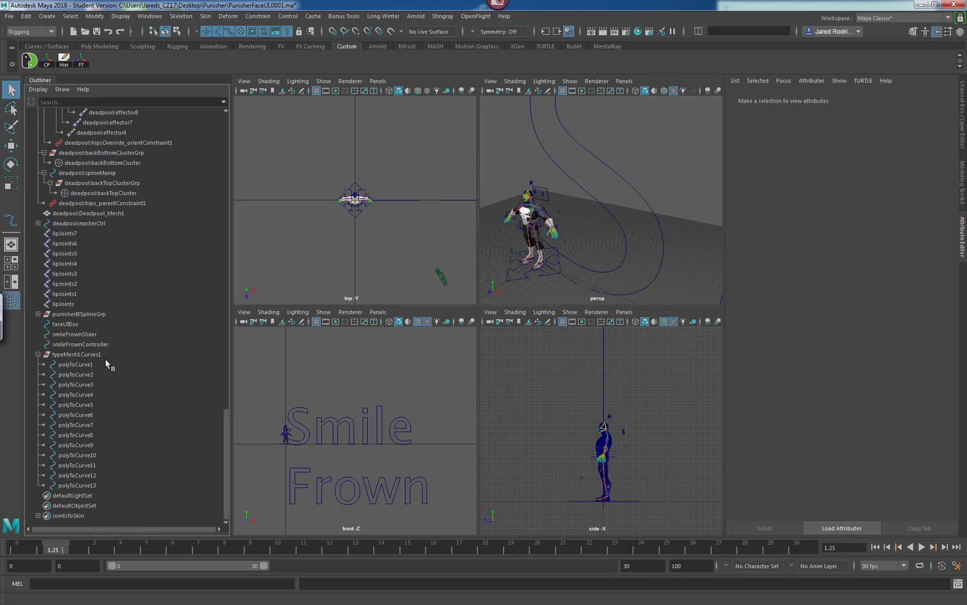
alt+right_drag(582, 234, 566, 234)
key(space)
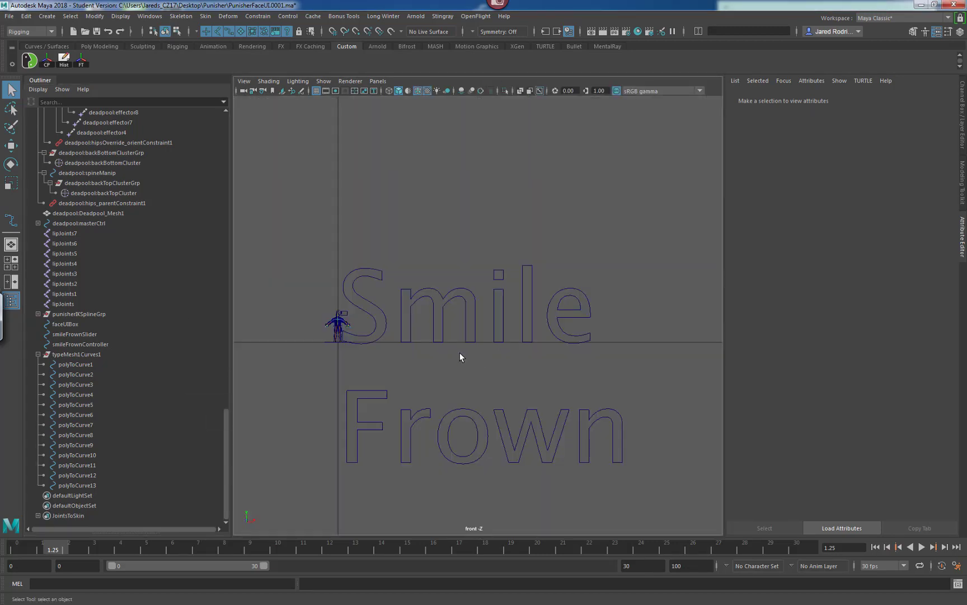
alt+middle_drag(460, 356, 516, 332)
scroll(458, 315, up, 2)
drag(694, 206, 420, 326)
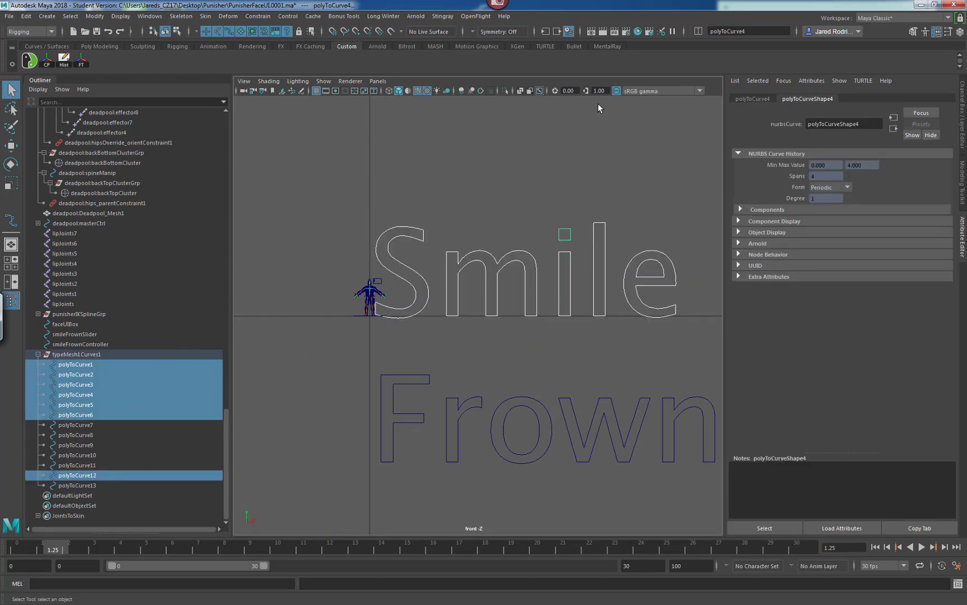
click(684, 31)
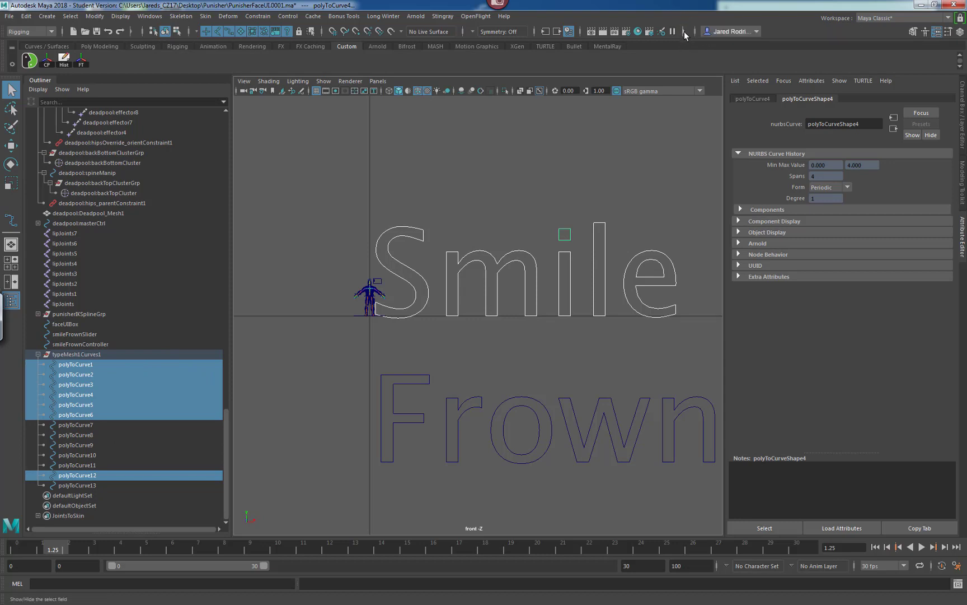
click(683, 31)
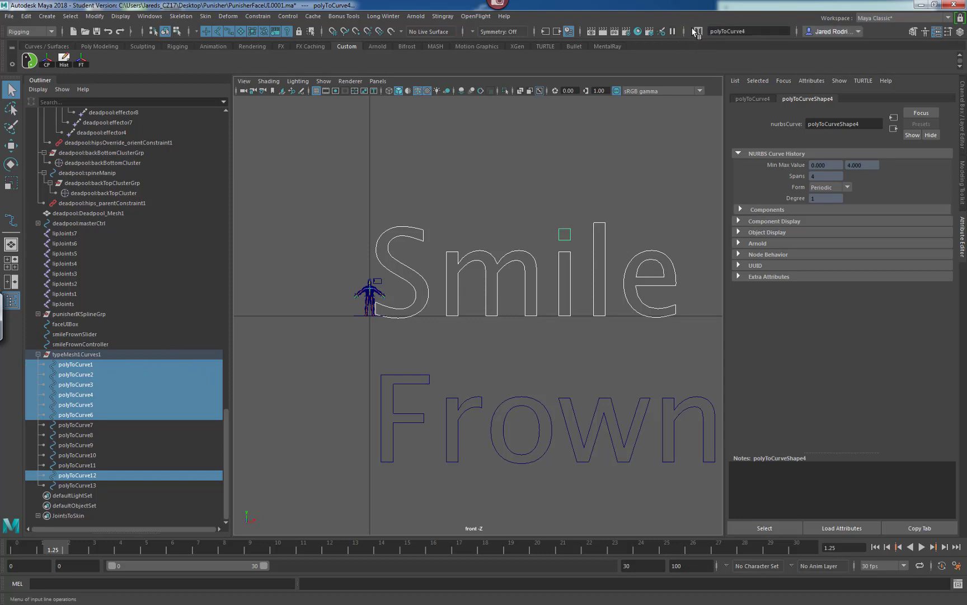
Rename the selected Smile letter curves to smileCurves.
click(699, 35)
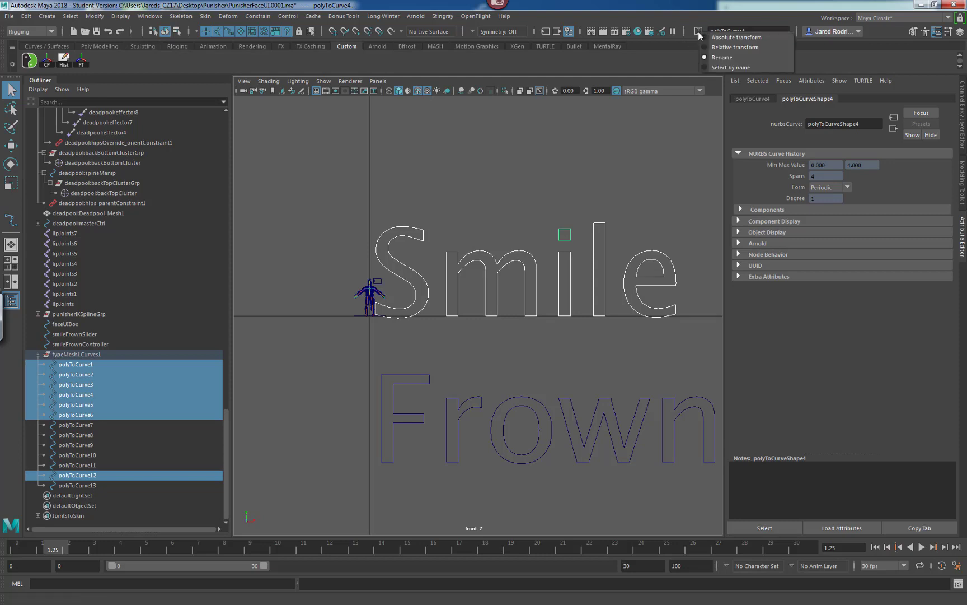
click(725, 58)
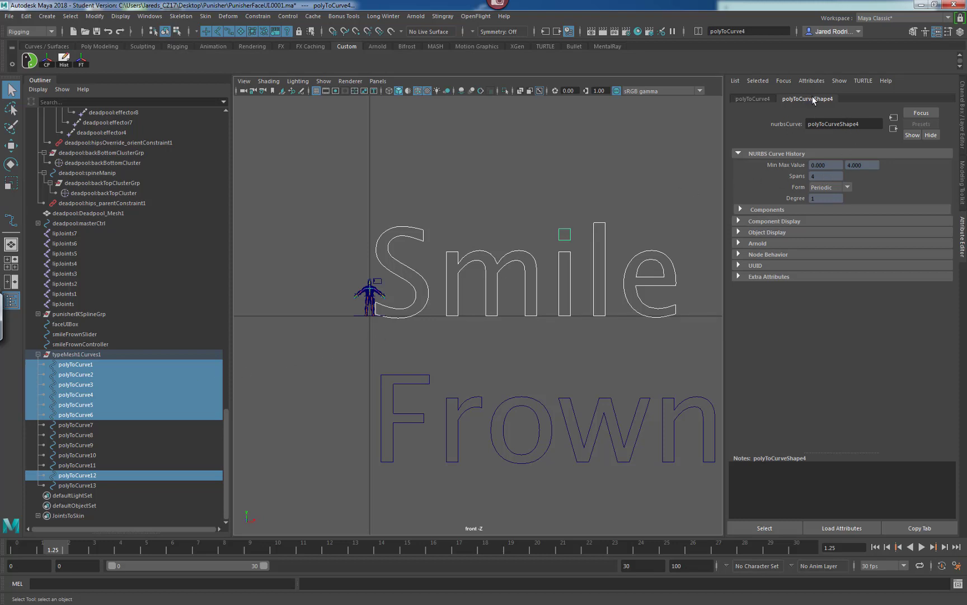
click(748, 31)
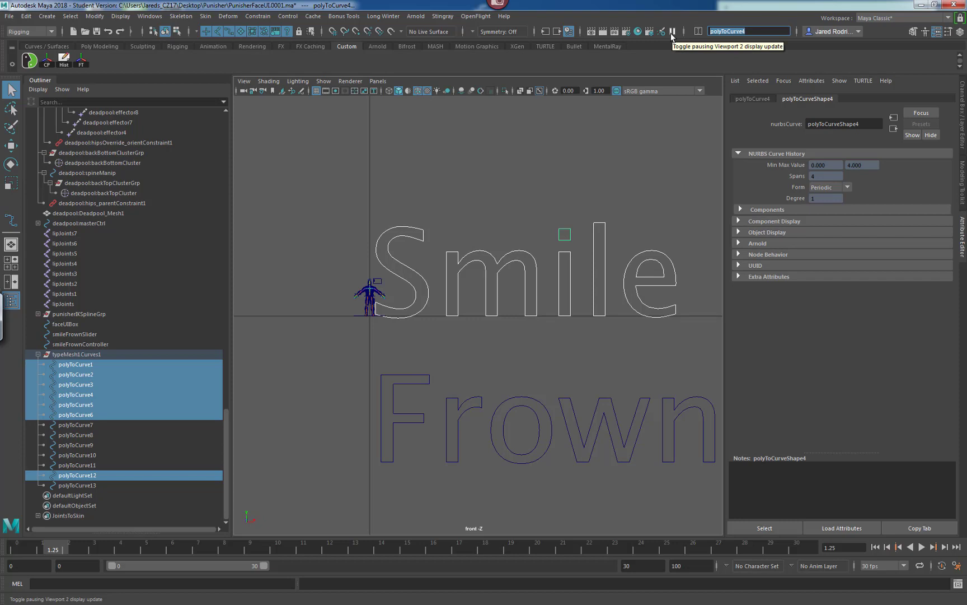
text(smile)
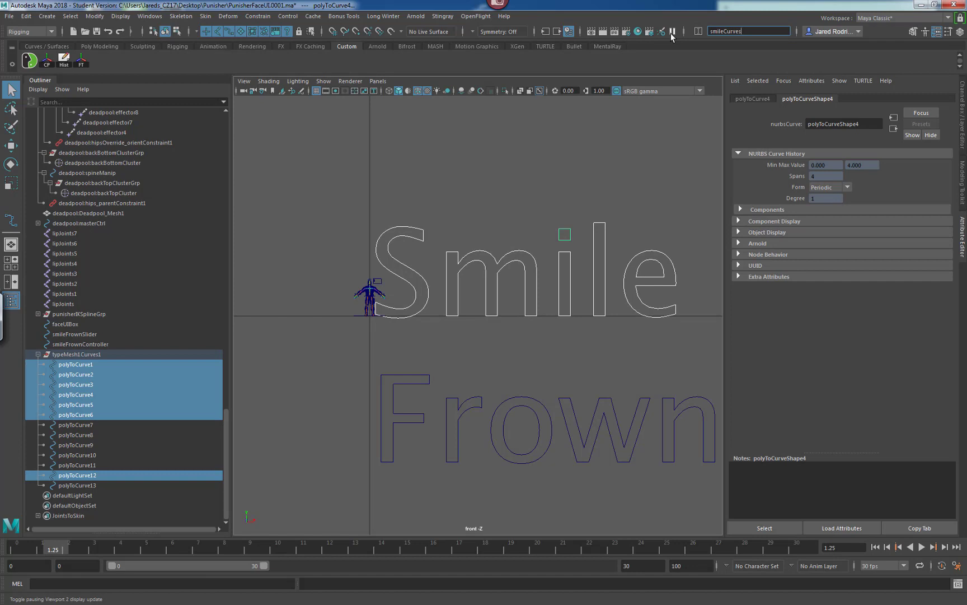
key(Return)
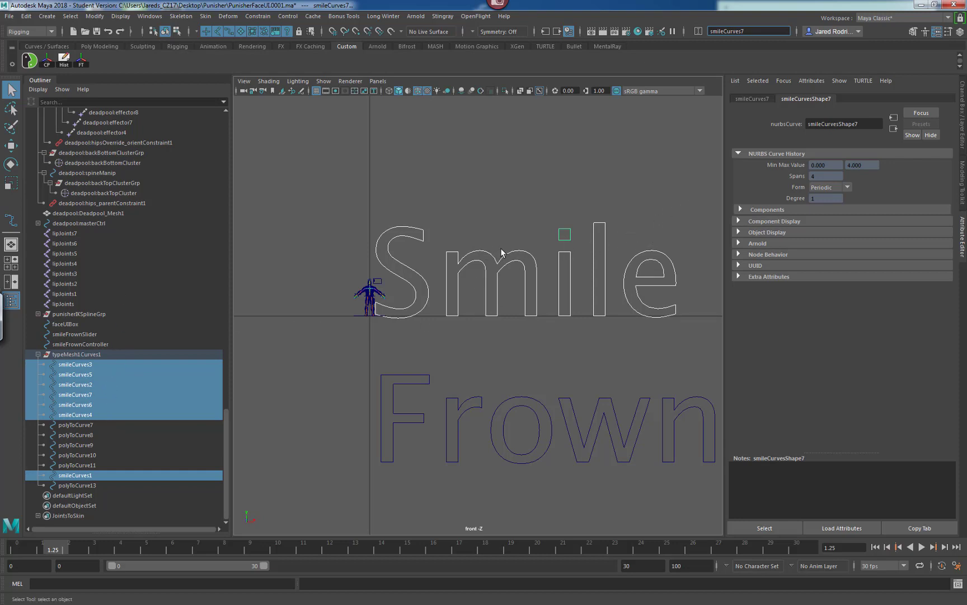
Parent the other Smile letter curves under the S curve, smileCurves3.
drag(685, 195, 439, 297)
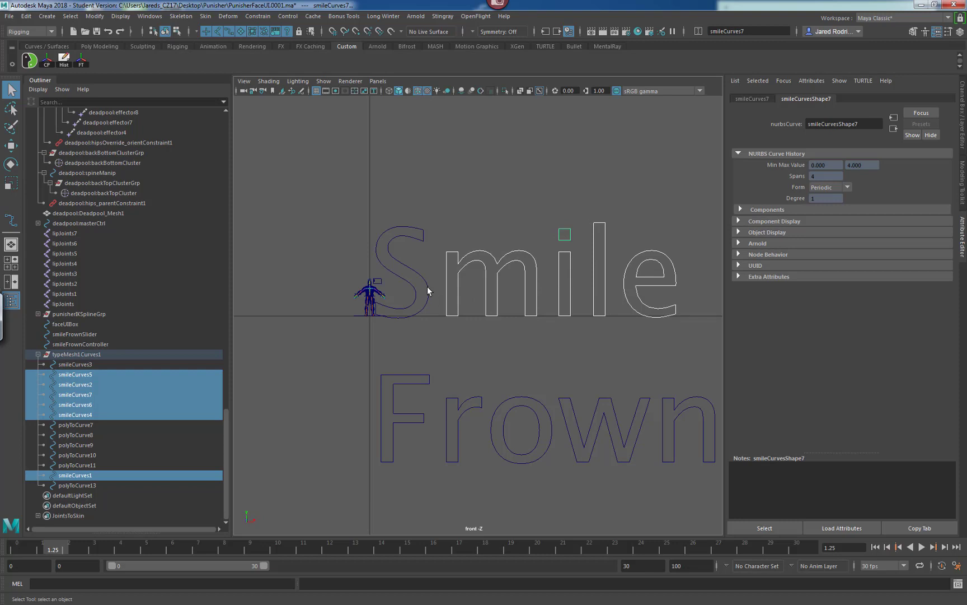
shift+click(413, 284)
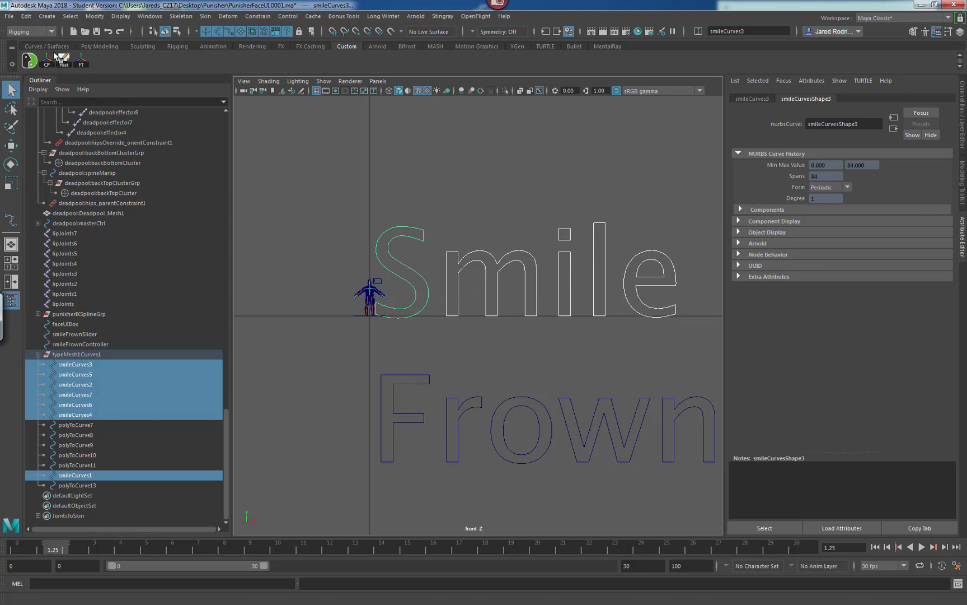
click(27, 16)
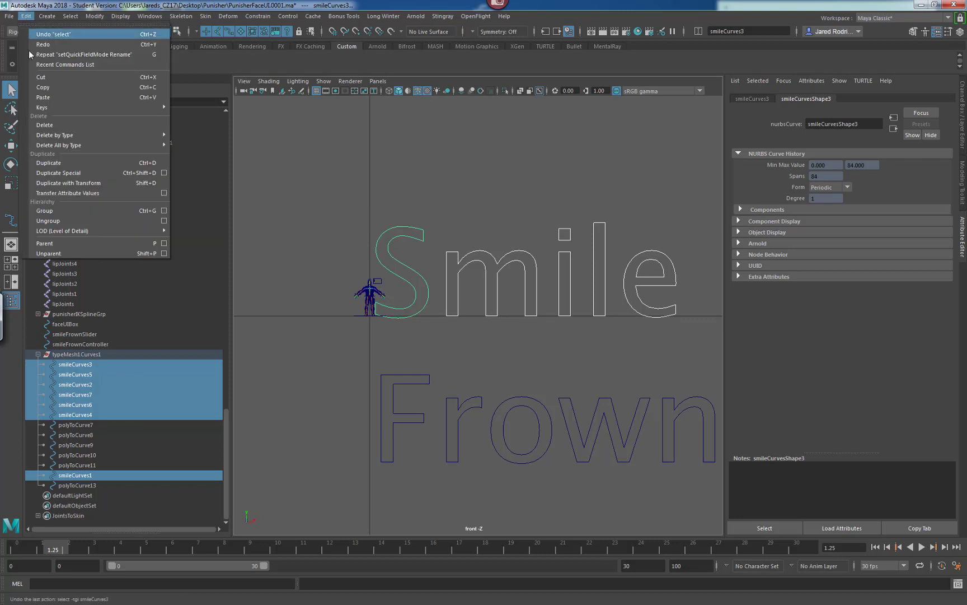
click(93, 244)
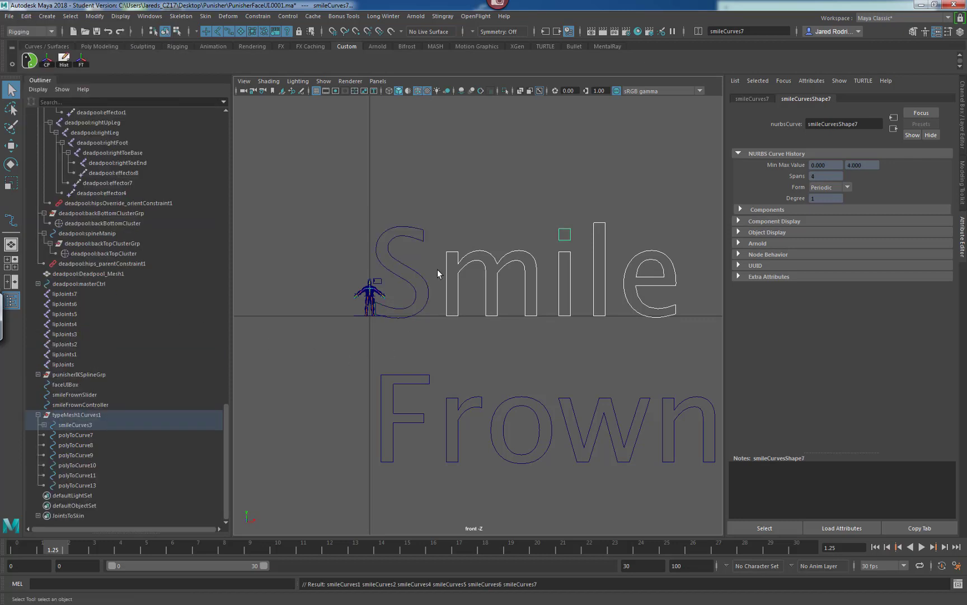
Parent the smileCurves3 hierarchy under smileFrownController.
click(421, 274)
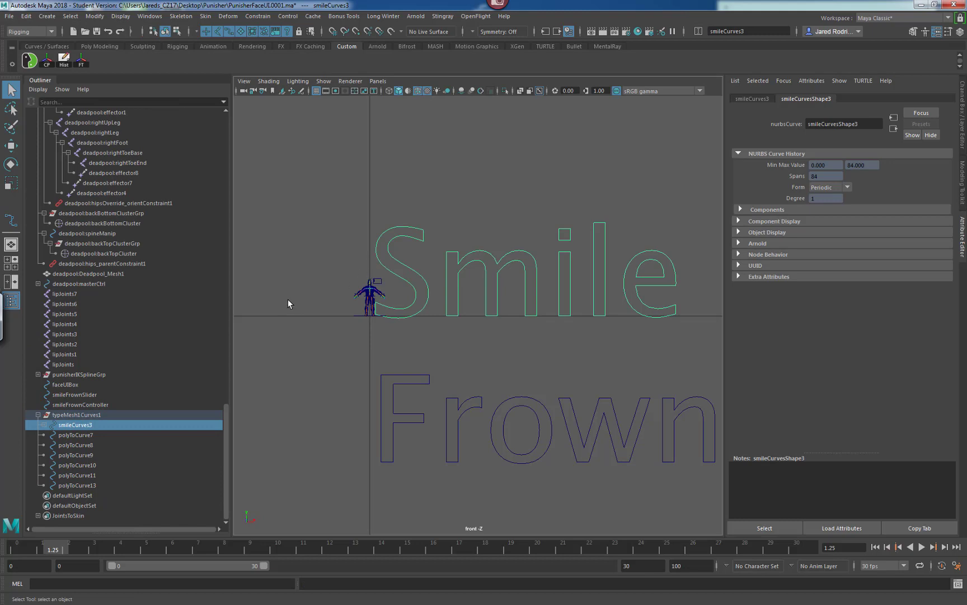
click(44, 425)
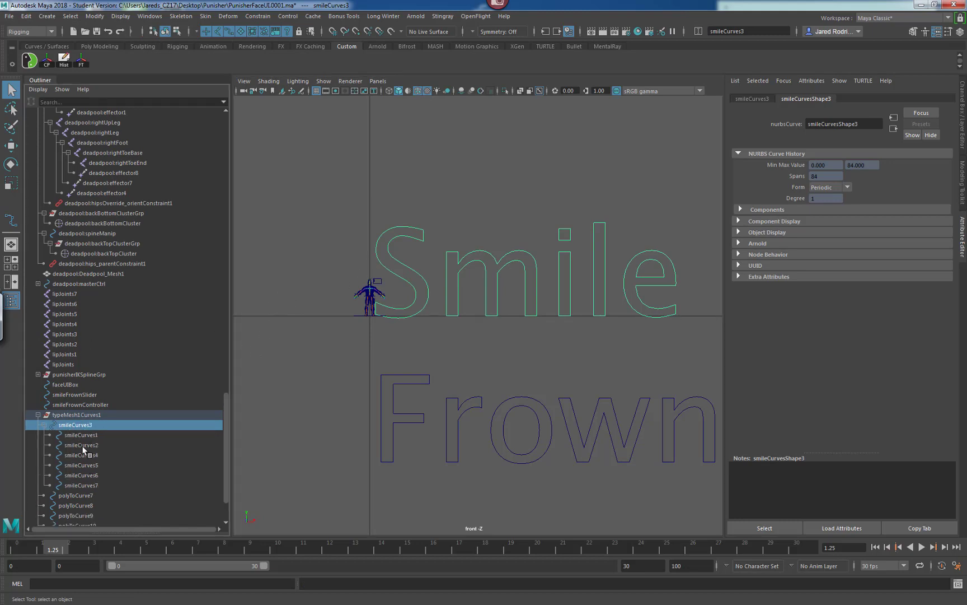
click(44, 425)
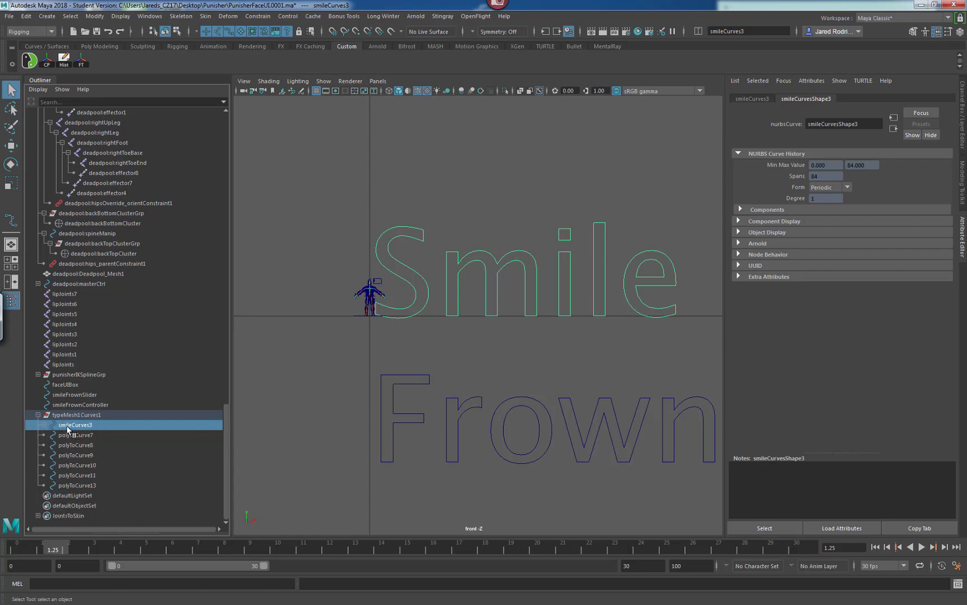
middle_drag(66, 425, 81, 407)
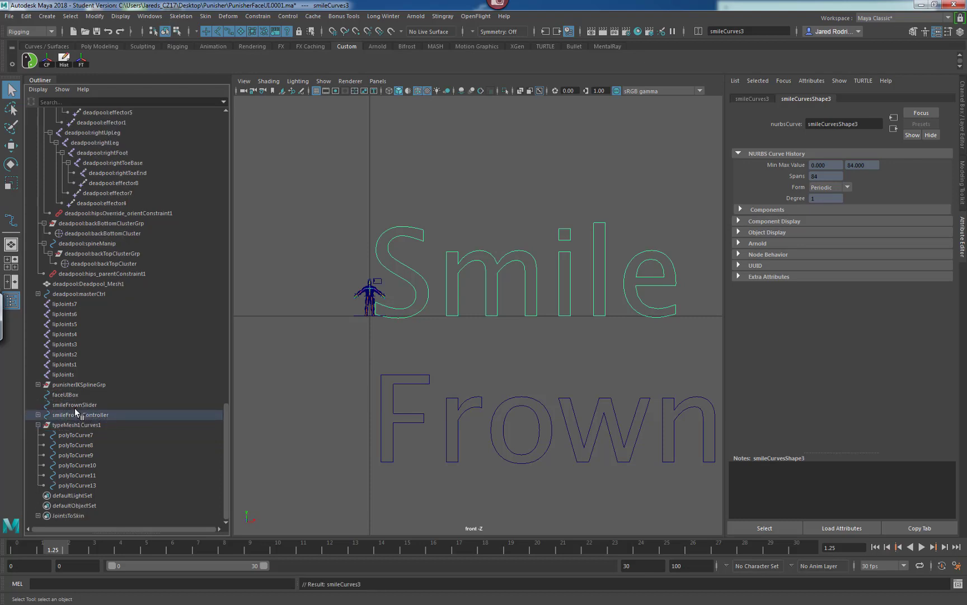
click(37, 415)
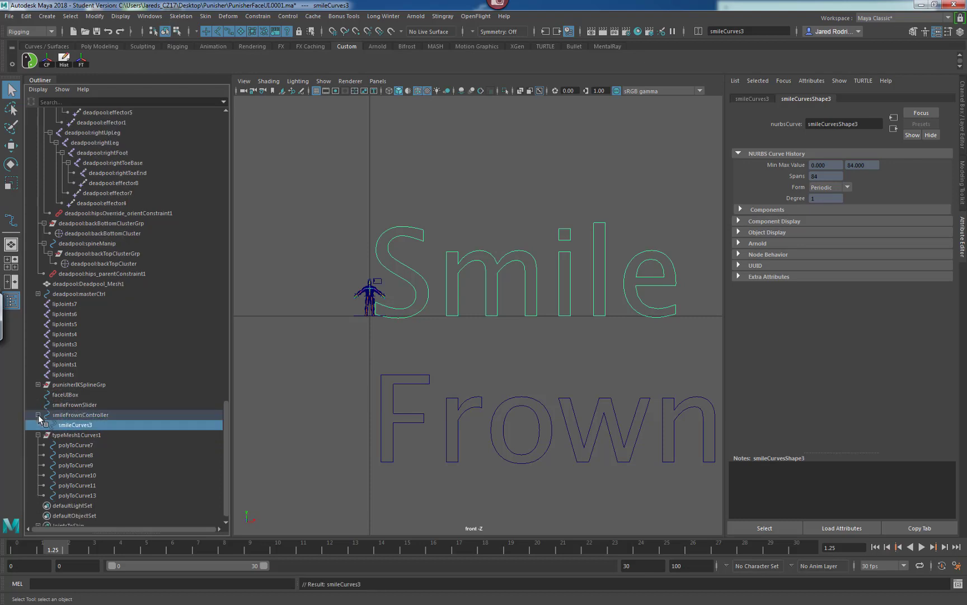
click(41, 421)
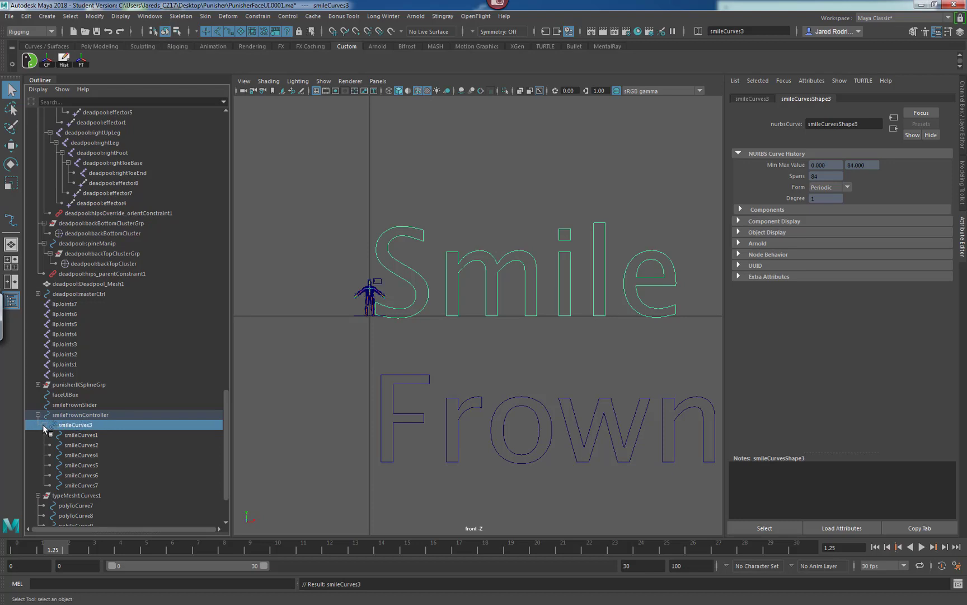
click(44, 424)
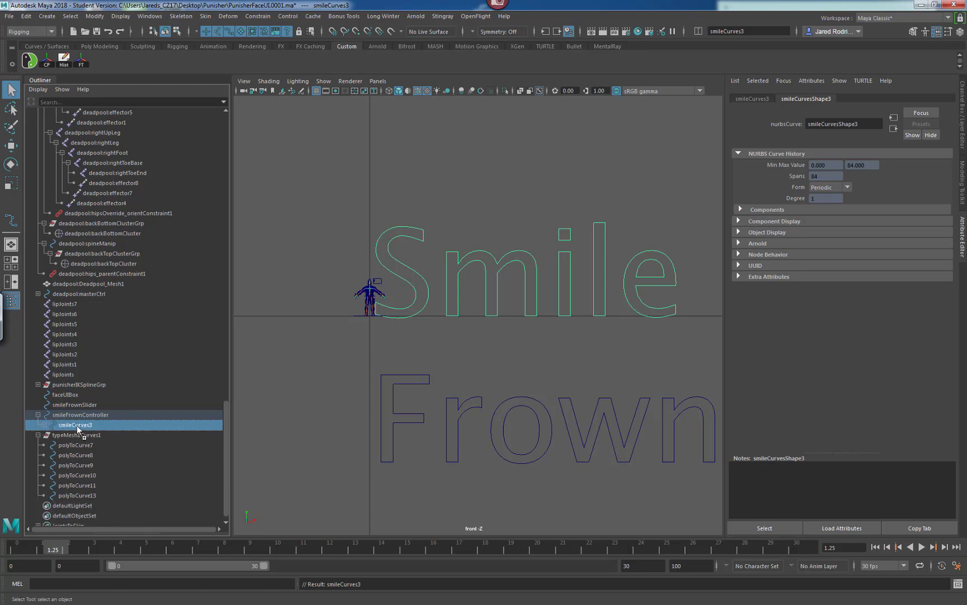
Move smileCurves3 out to the top level of the Outliner hierarchy.
drag(77, 429, 85, 403)
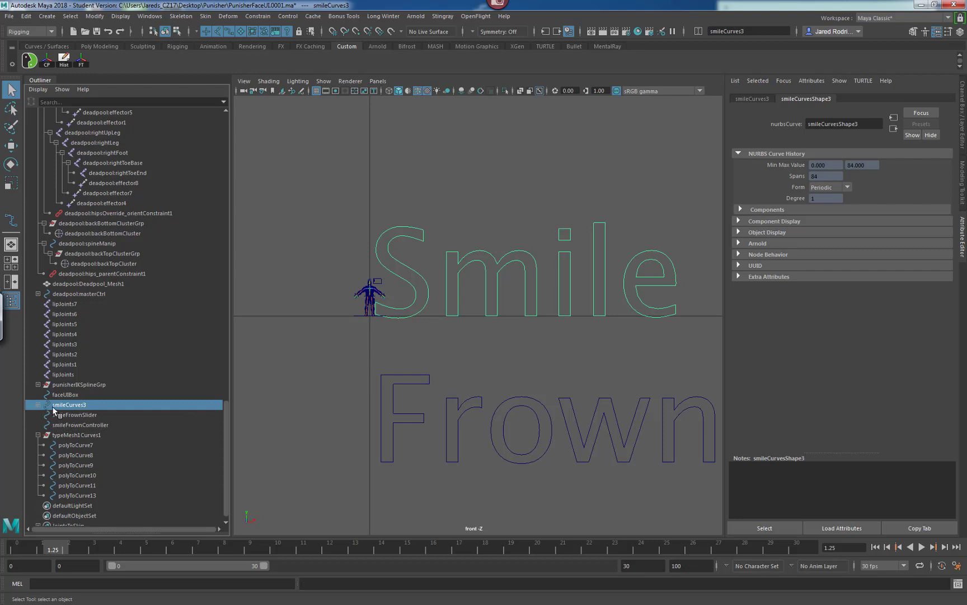
click(37, 404)
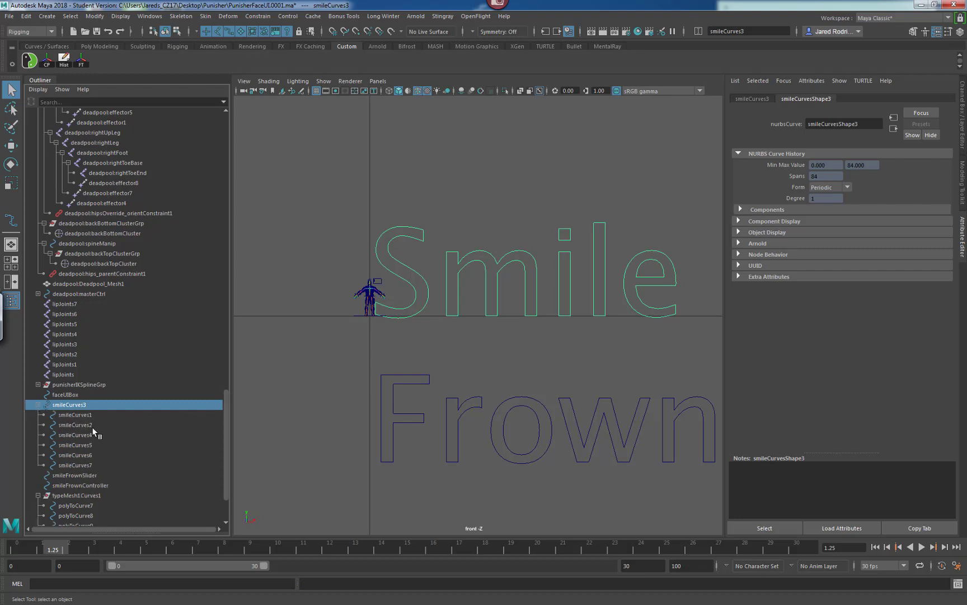
shift+click(79, 466)
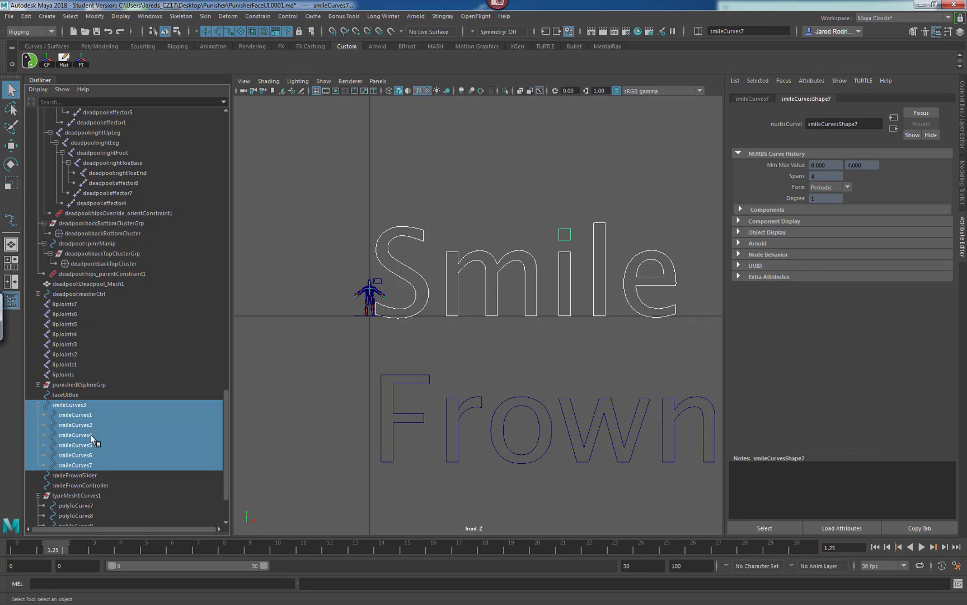
click(37, 404)
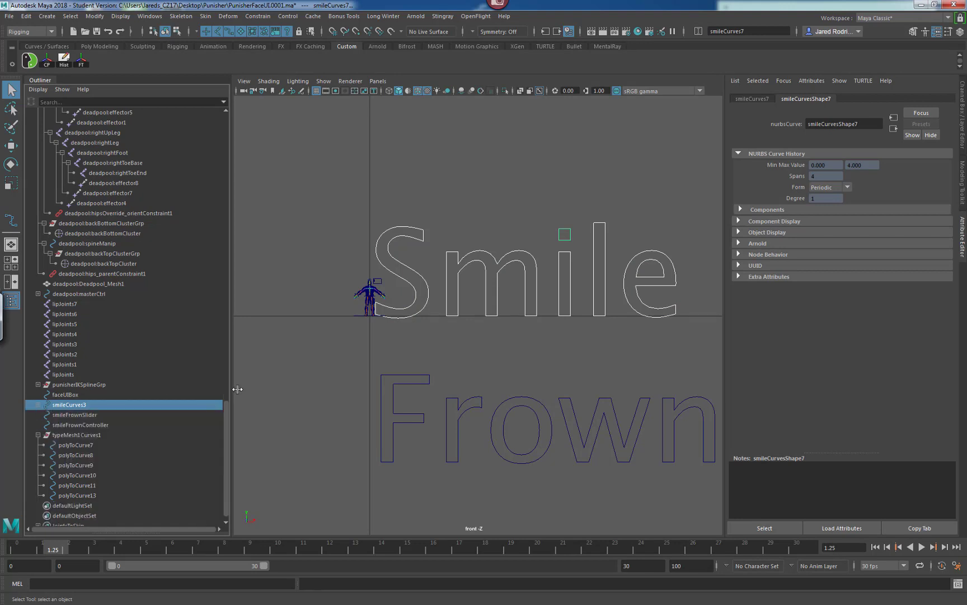
Parent the remaining Frown letter curves under the F curve, polyToCurve7.
click(73, 445)
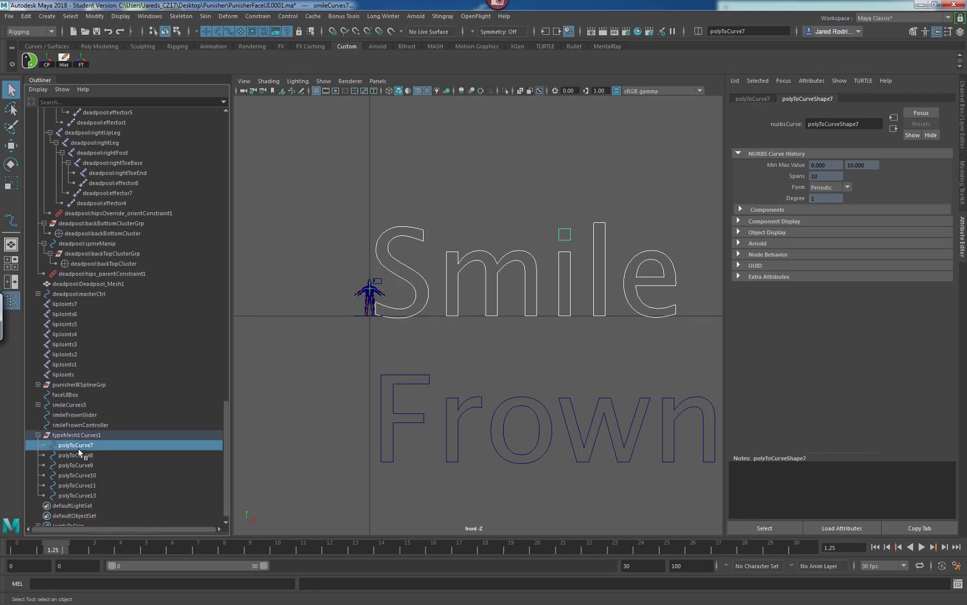
click(78, 496)
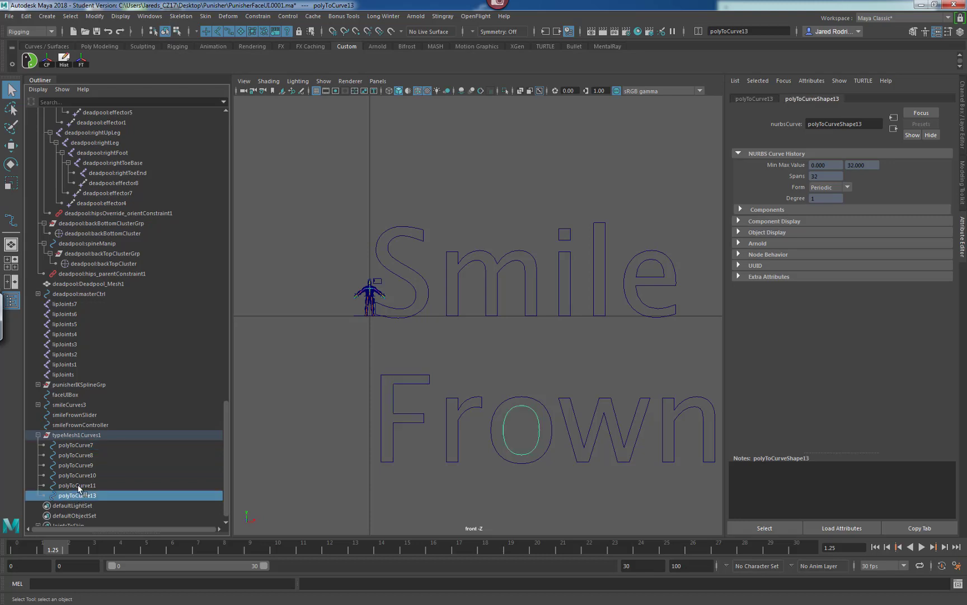
shift+click(76, 454)
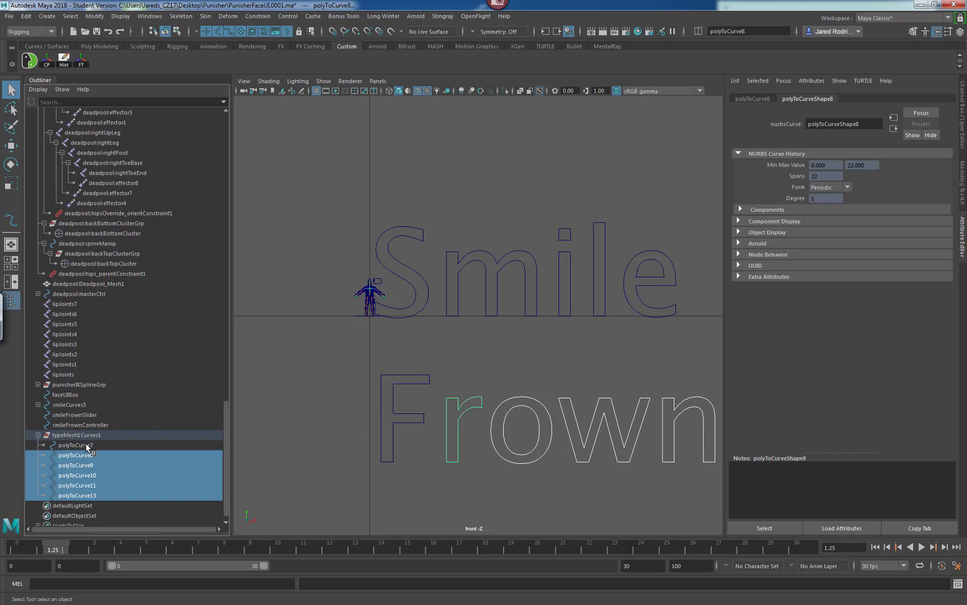
shift+click(74, 446)
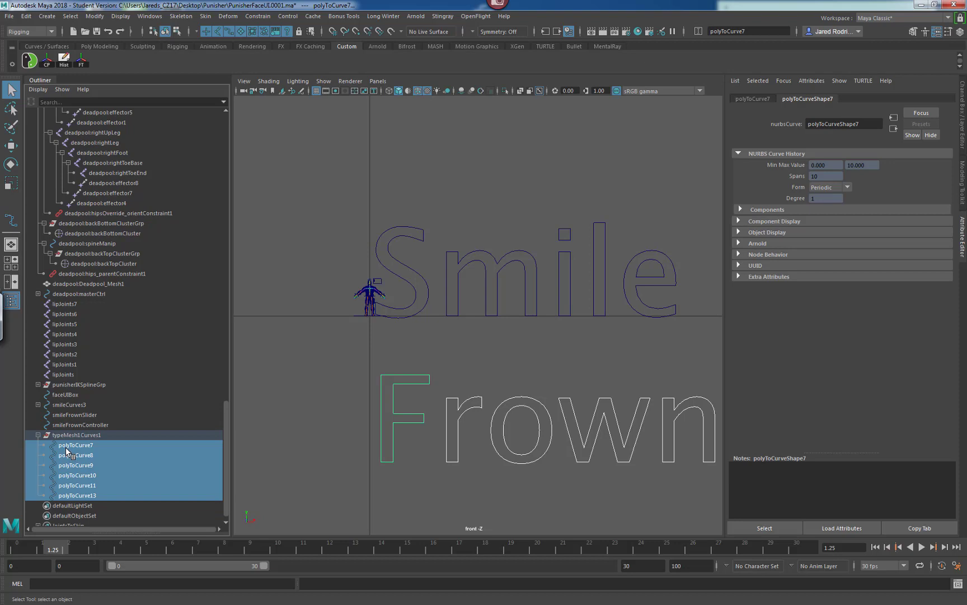
key(p)
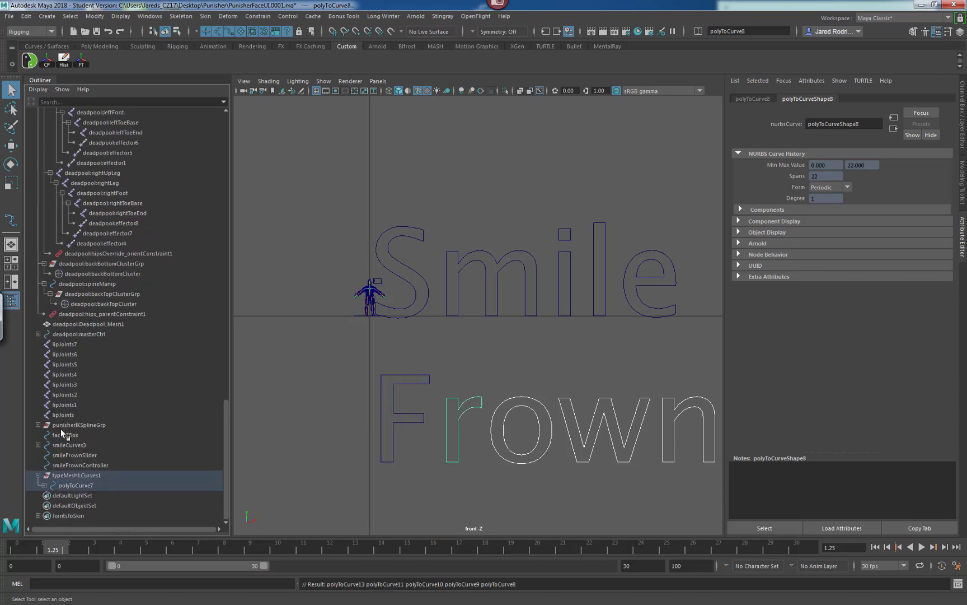
Select the Frown curve hierarchy and rename its curves to frownCurves.
click(44, 485)
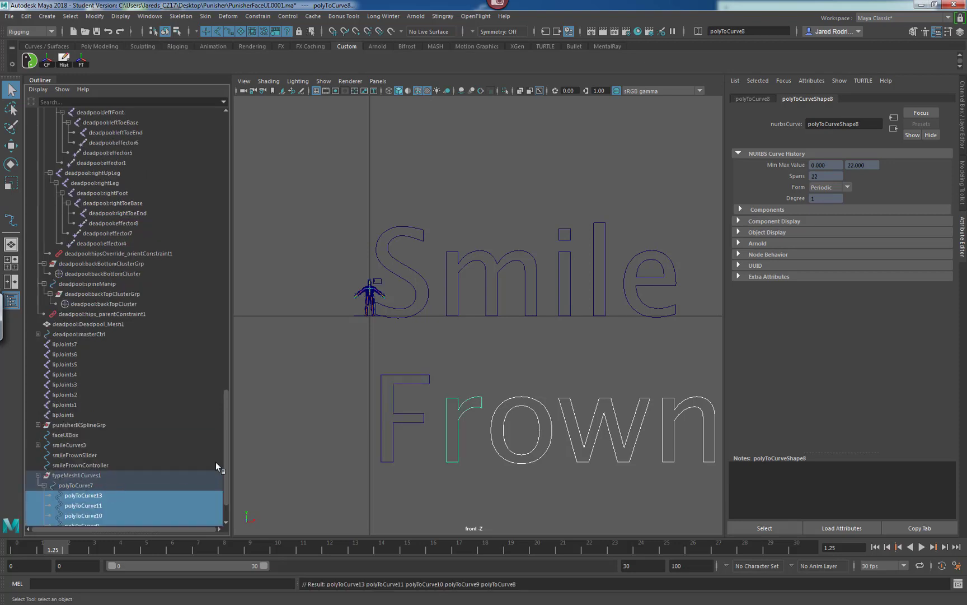
scroll(225, 451, down, 3)
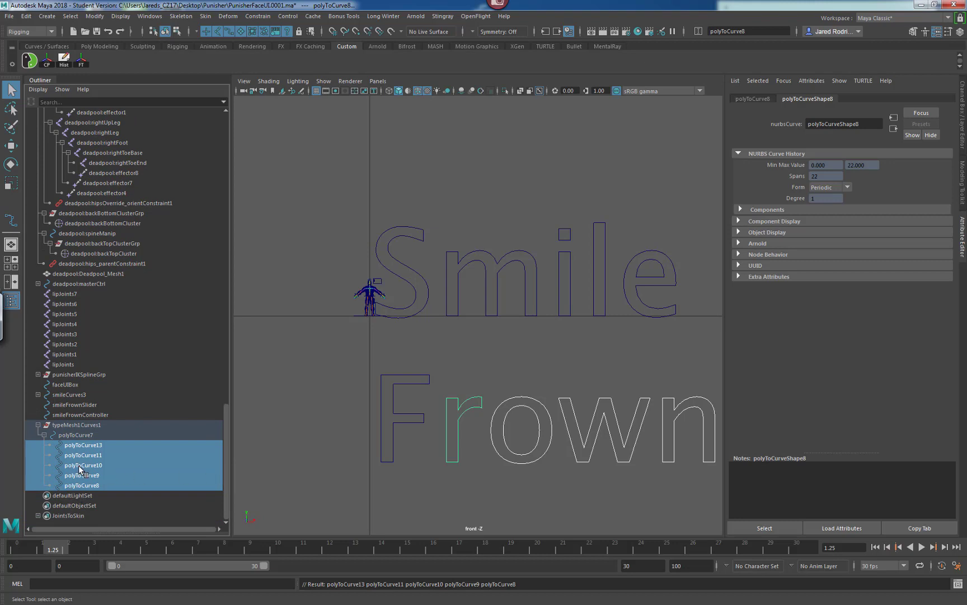
drag(348, 365, 716, 457)
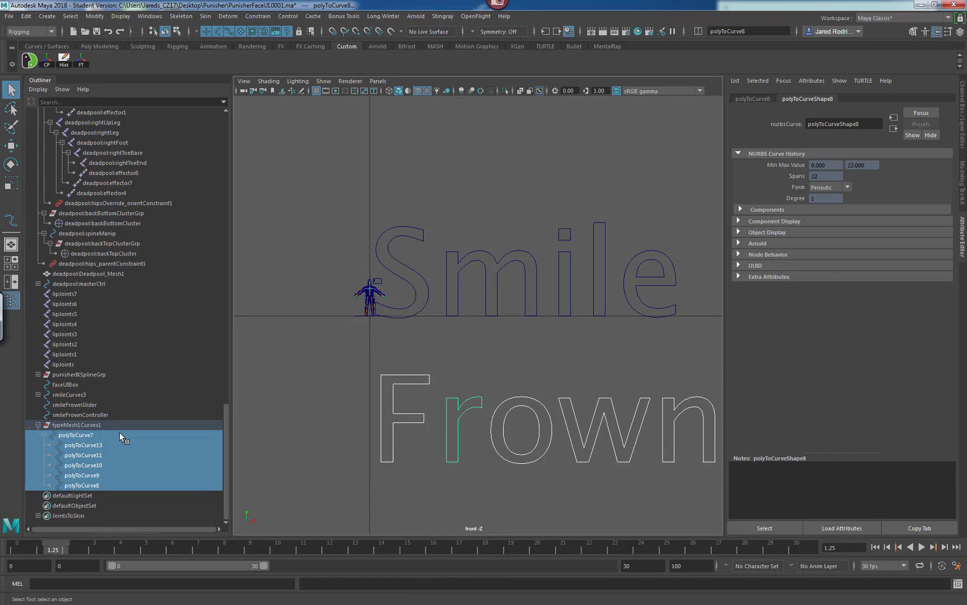
click(760, 31)
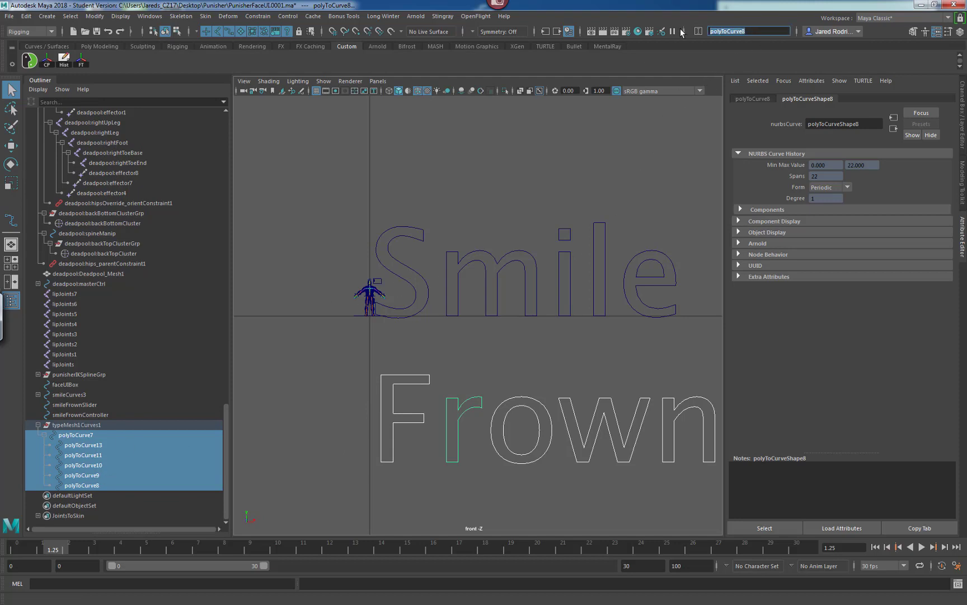
text(frownCurves)
key(Return)
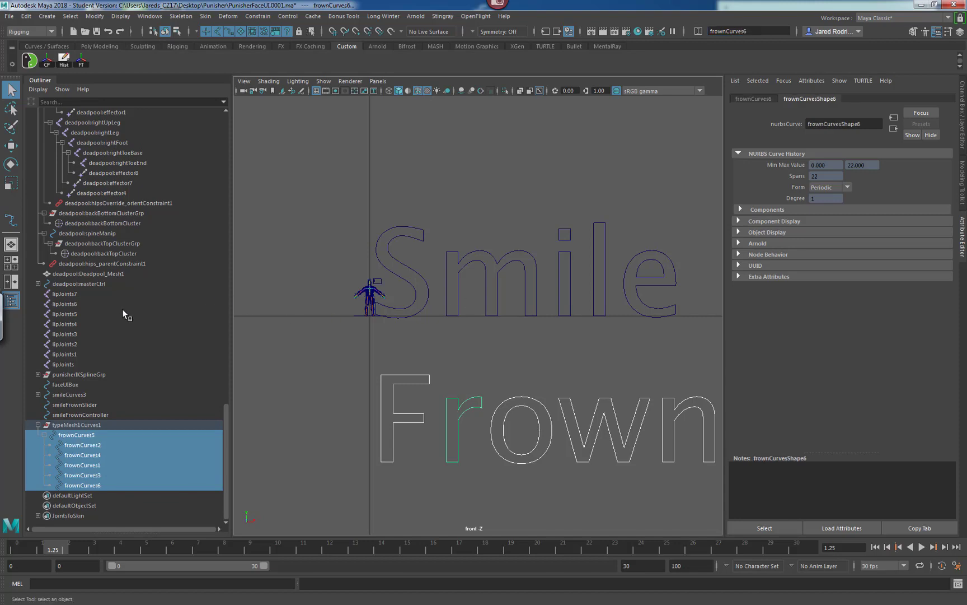
Move the frownCurves hierarchy out of the typeMesh1Curves1 group to the top level.
click(45, 435)
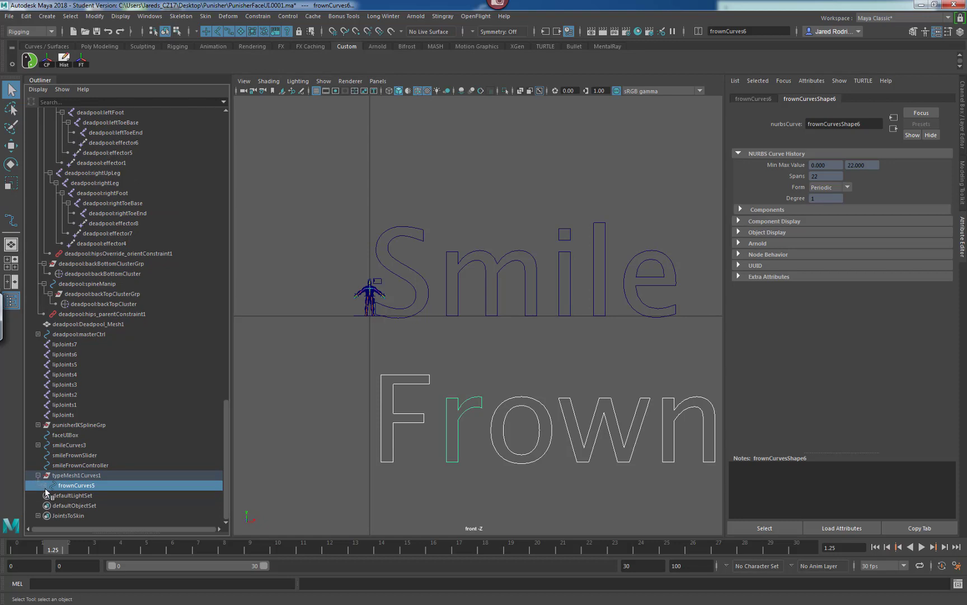
middle_drag(76, 486, 76, 460)
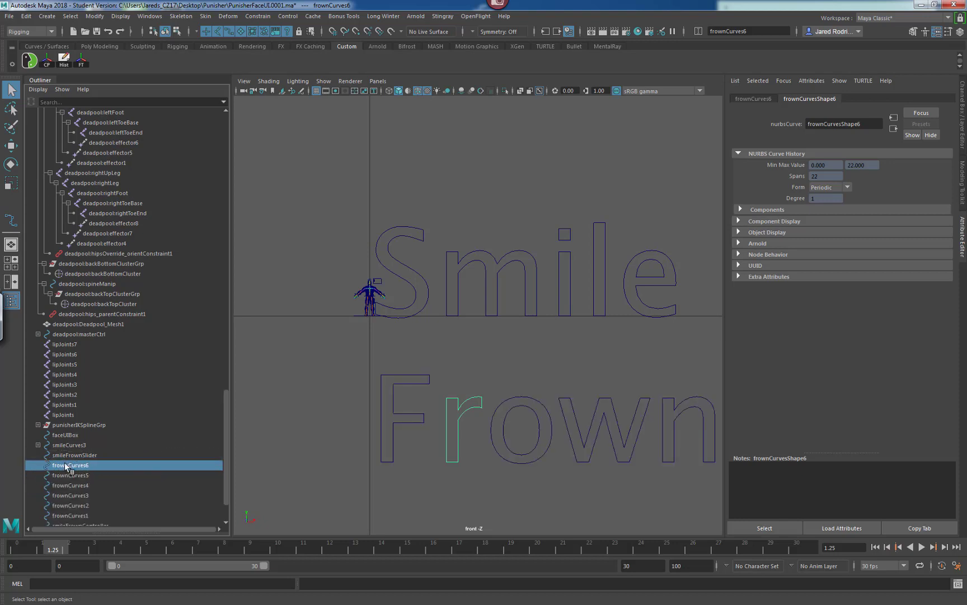
scroll(220, 443, down, 3)
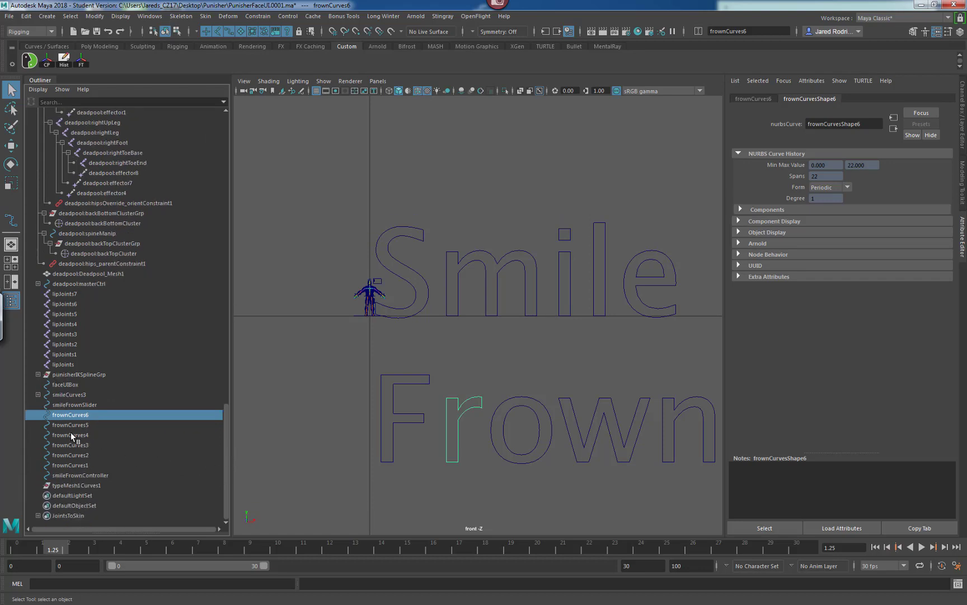
Delete the empty typeMesh1Curves1 group.
click(84, 485)
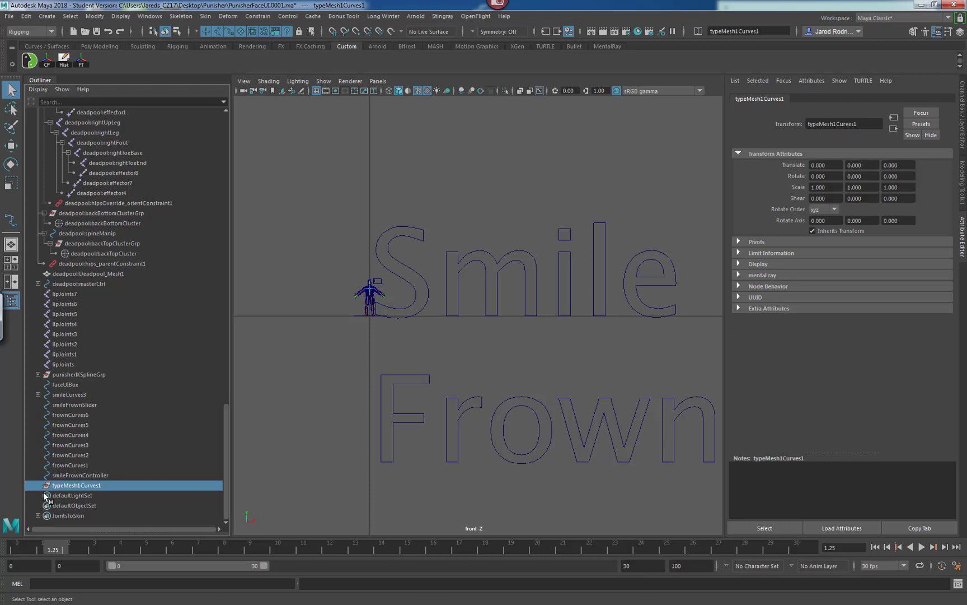
key(Delete)
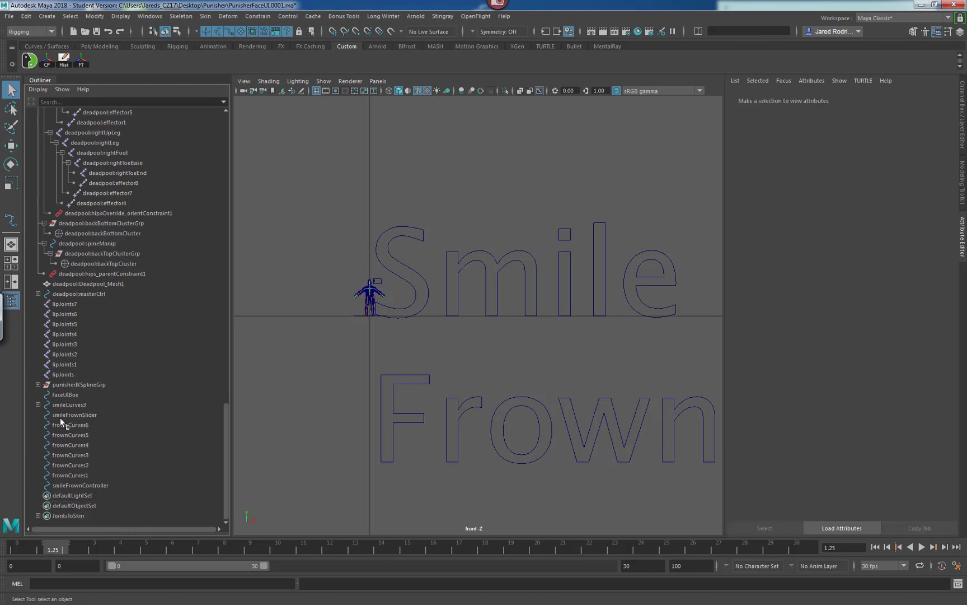
Parent the remaining Frown letter curves under the F curve, frownCurves5.
drag(705, 376, 439, 451)
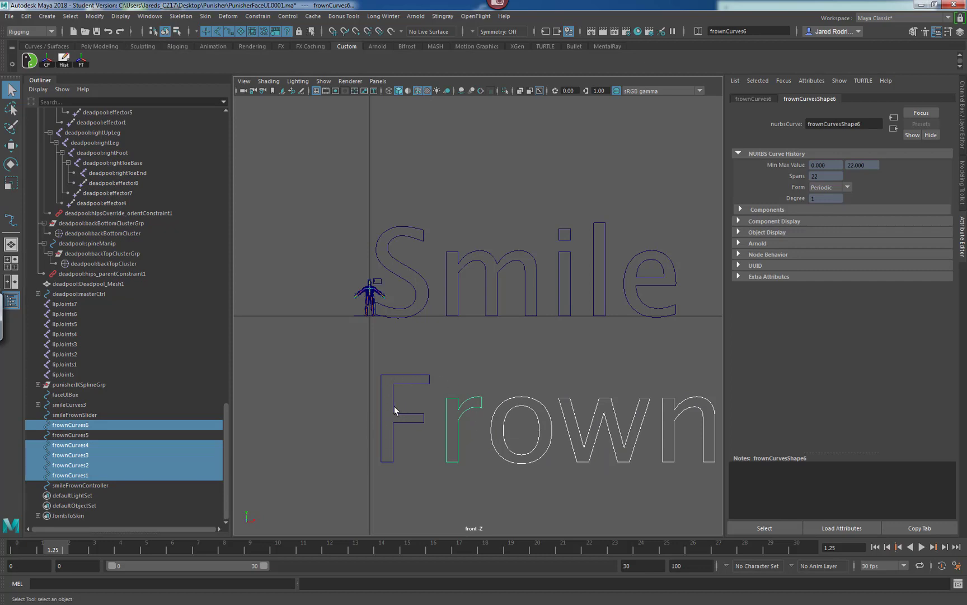
shift+click(380, 426)
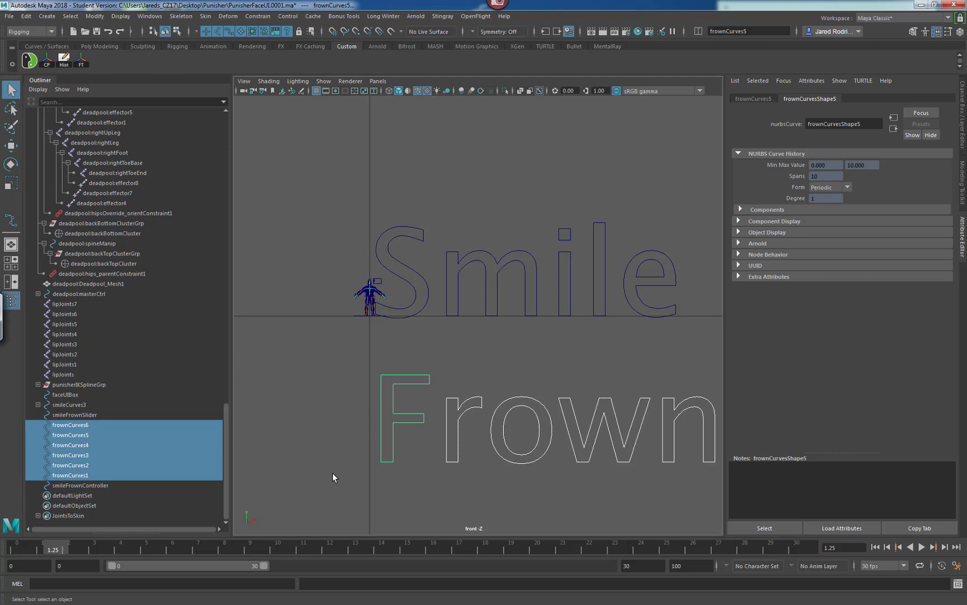
key(p)
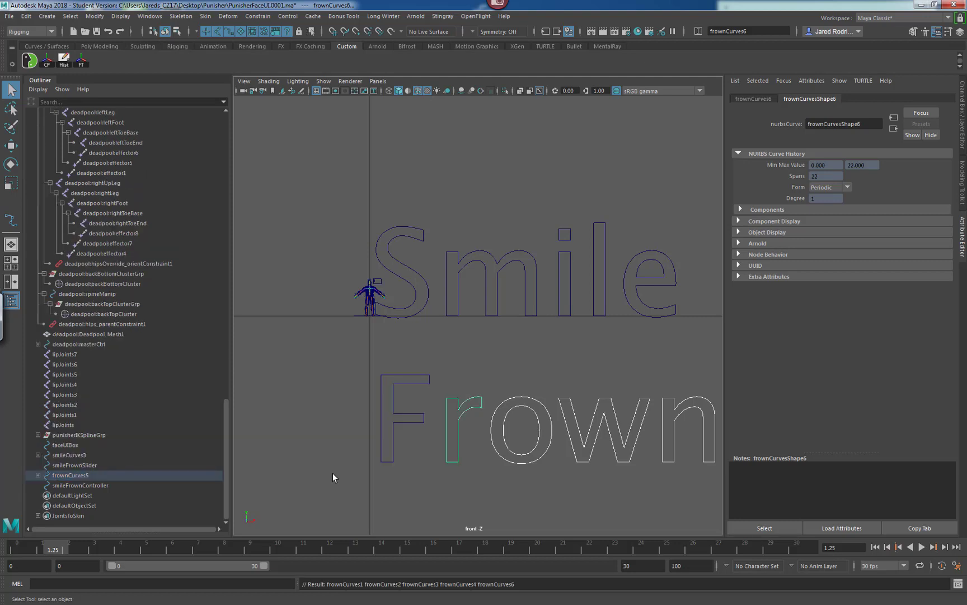
Reorder smileCurves3 in the Outliner so it sits directly above frownCurves5.
click(72, 455)
click(70, 474)
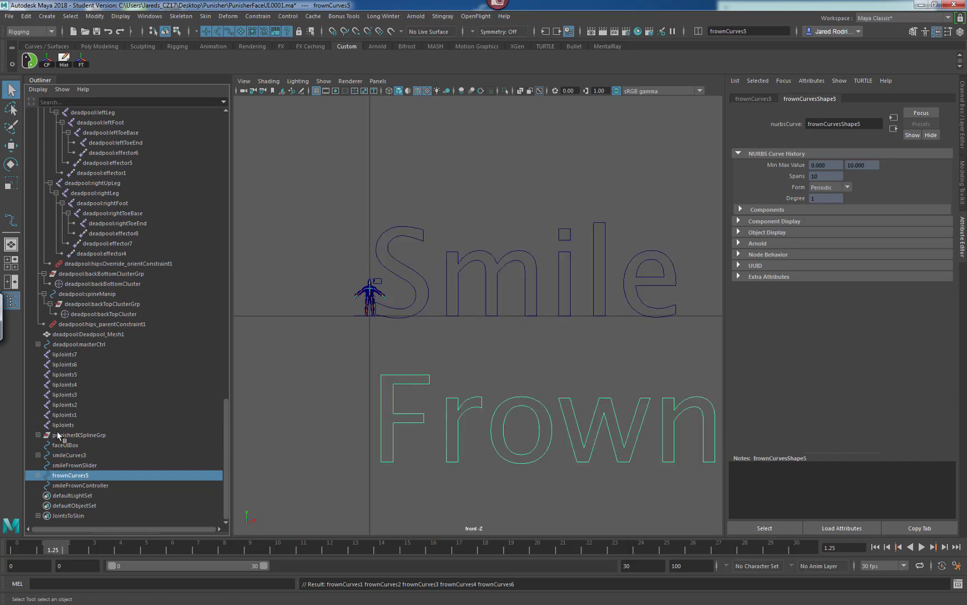
drag(63, 455, 72, 468)
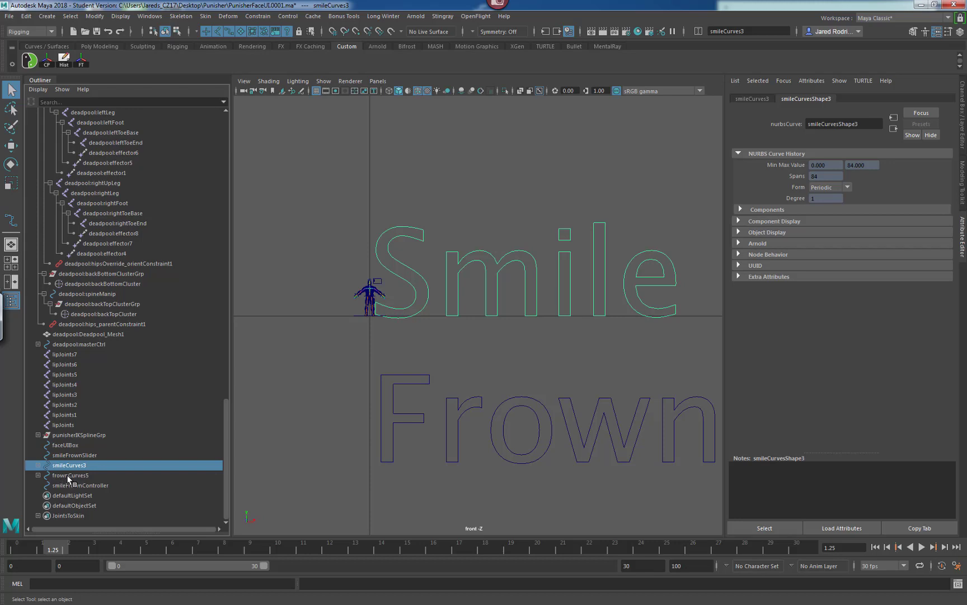
Select both the Smile and Frown curve hierarchies, scale them down and move them up above the Punisher's head.
ctrl+click(62, 475)
alt+right_drag(516, 345, 415, 339)
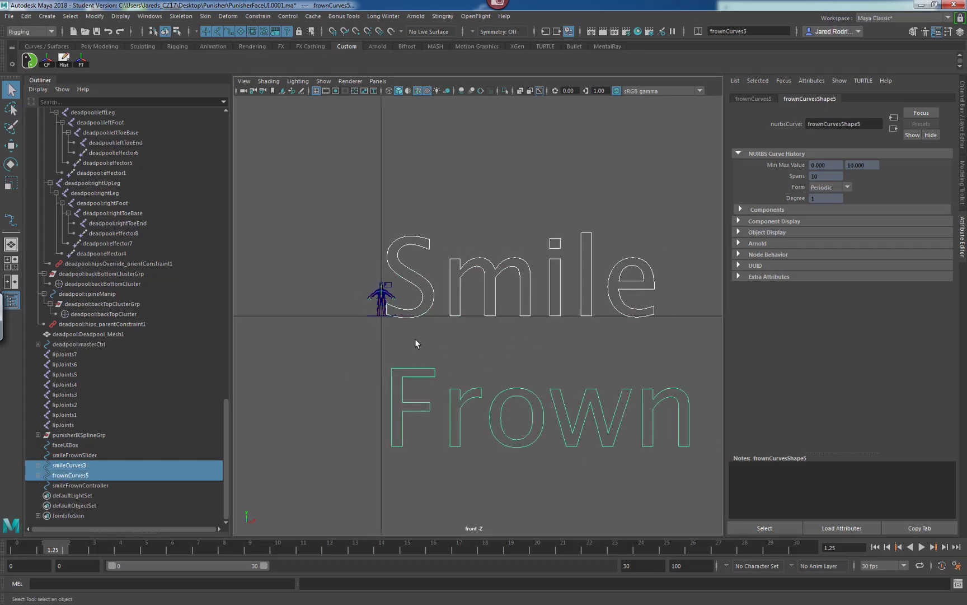
alt+middle_drag(398, 327, 454, 344)
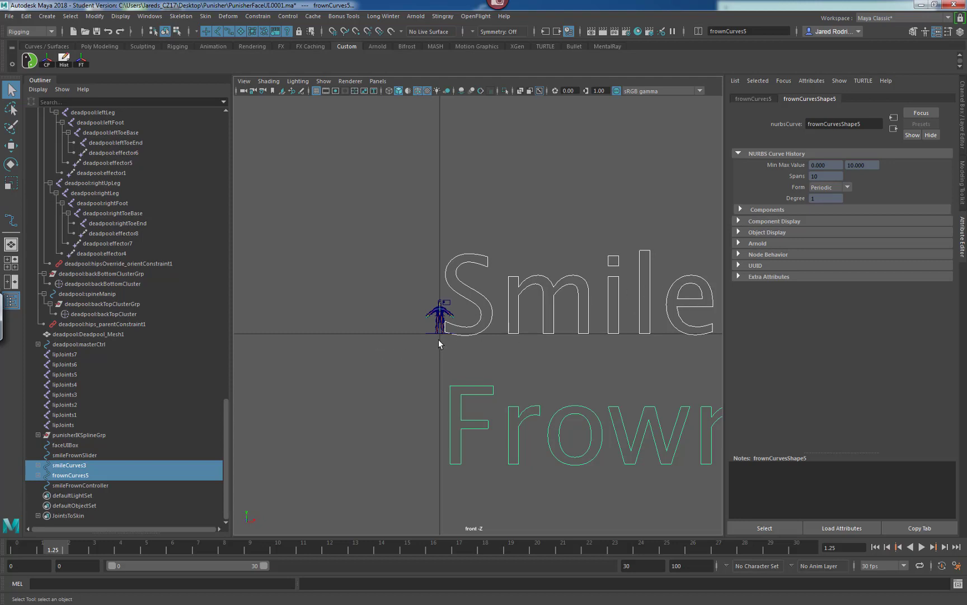
key(r)
drag(439, 334, 171, 486)
alt+right_drag(334, 341, 658, 326)
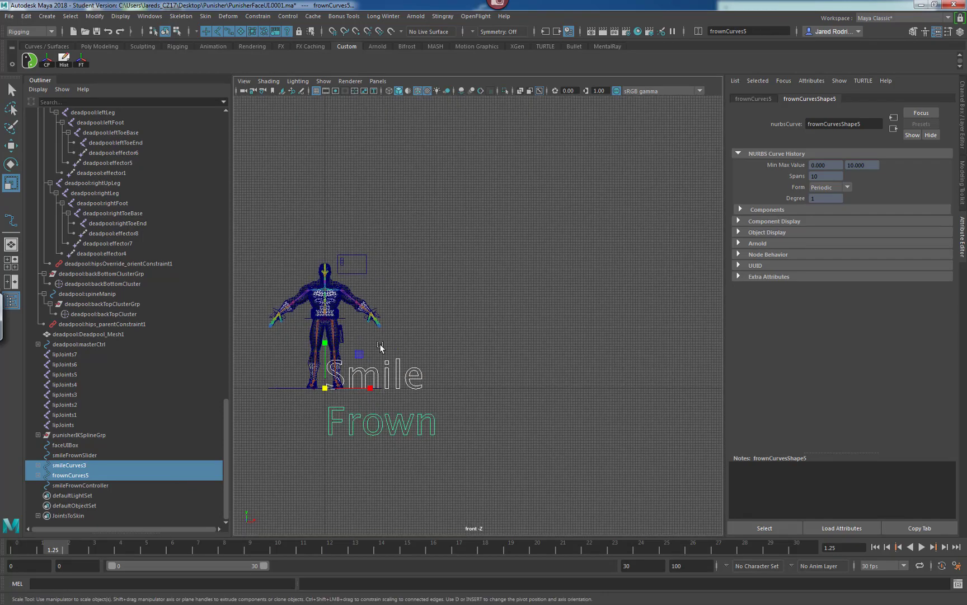
alt+middle_drag(365, 345, 493, 327)
drag(451, 371, 391, 375)
key(w)
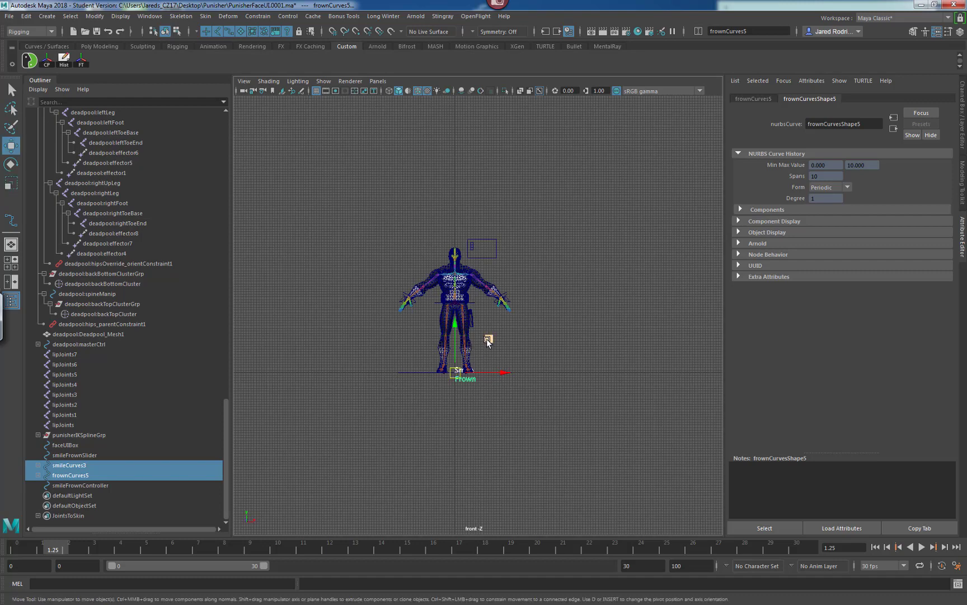
middle_drag(487, 338, 489, 221)
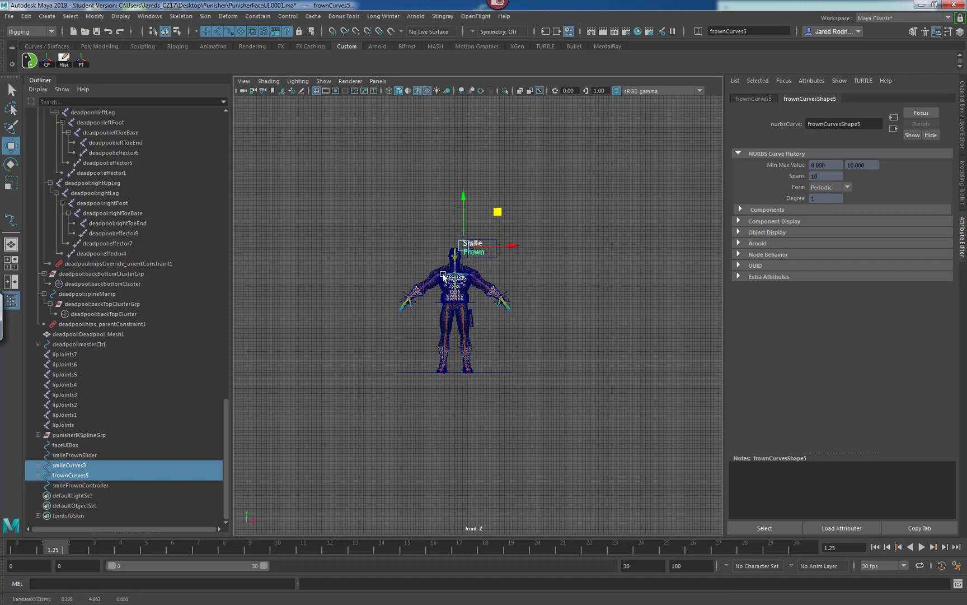
Refine the scale and position of the Smile and Frown text next to the face UI box.
key(f)
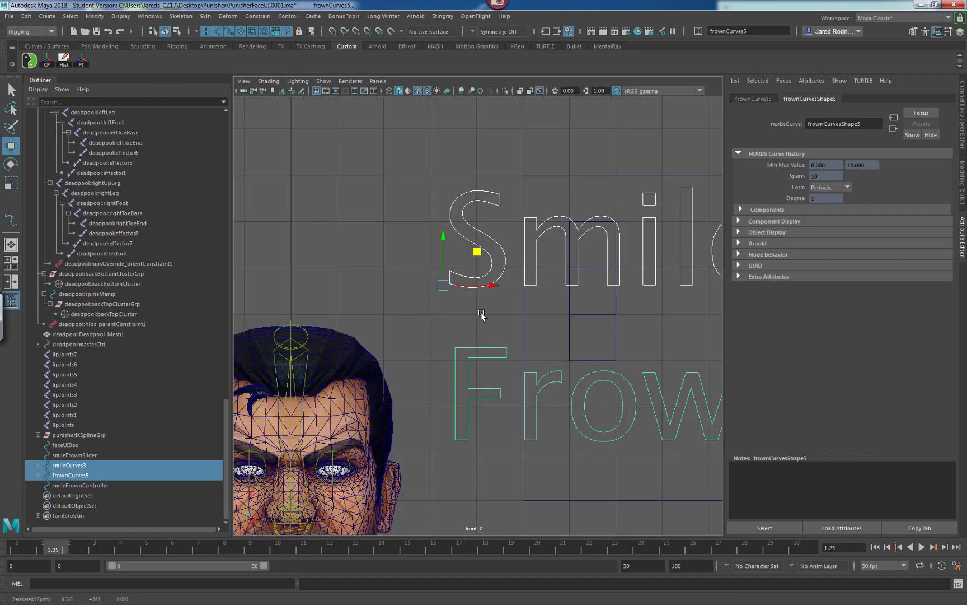
scroll(481, 315, down, 5)
scroll(509, 313, up, 4)
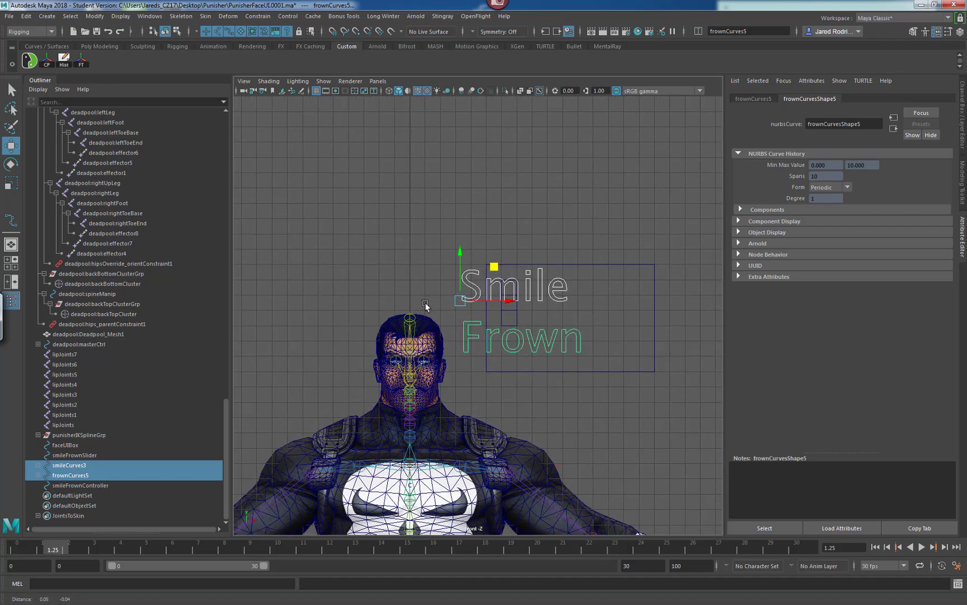
alt+middle_drag(425, 303, 399, 283)
key(r)
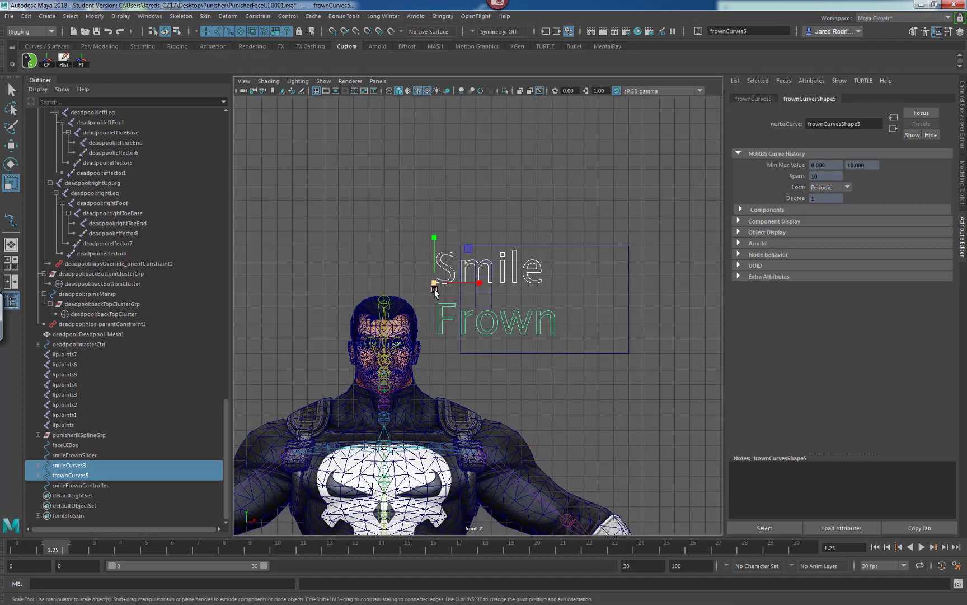
drag(435, 282, 365, 315)
scroll(580, 287, up, 3)
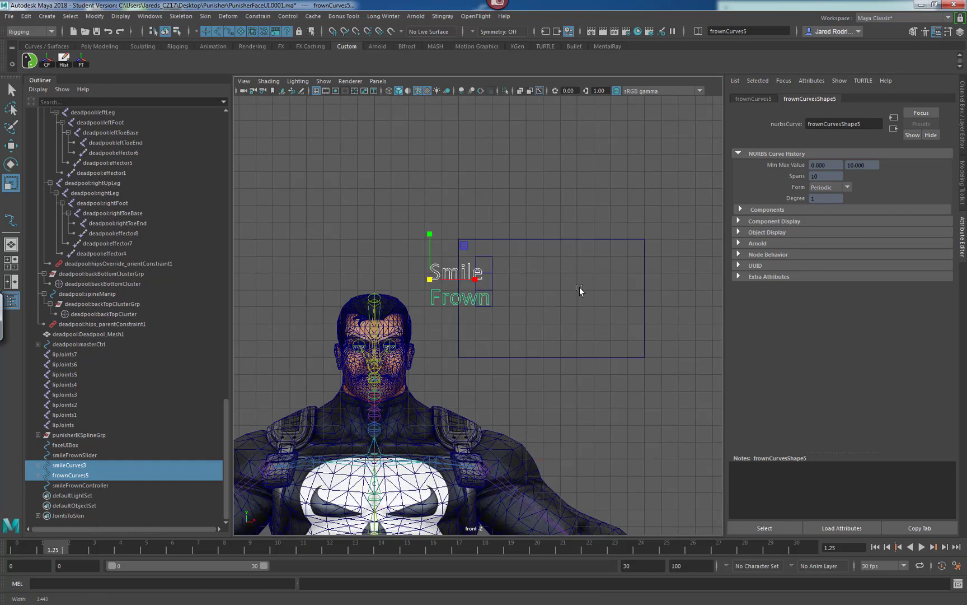
alt+middle_drag(409, 269, 415, 297)
key(w)
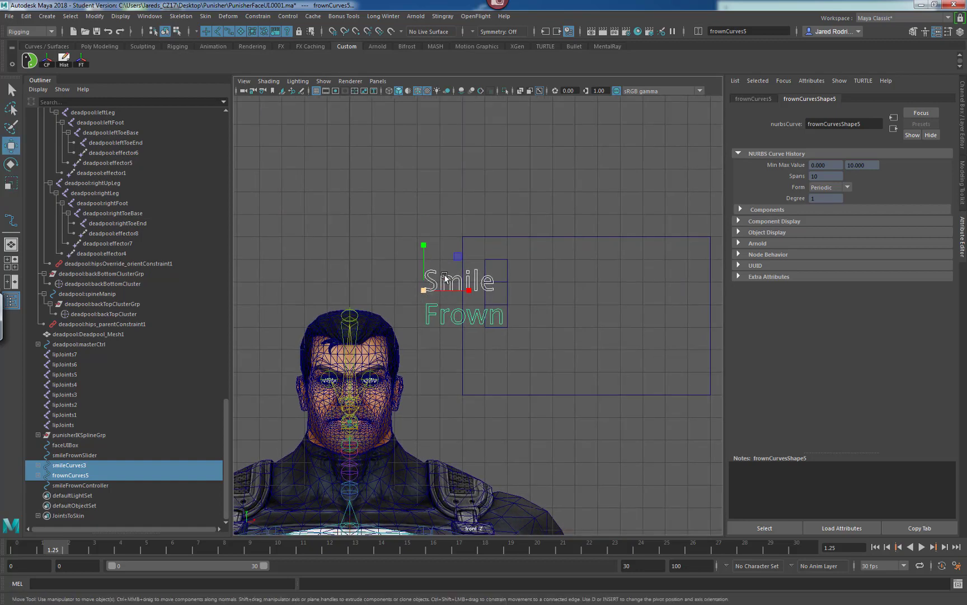
drag(458, 258, 501, 223)
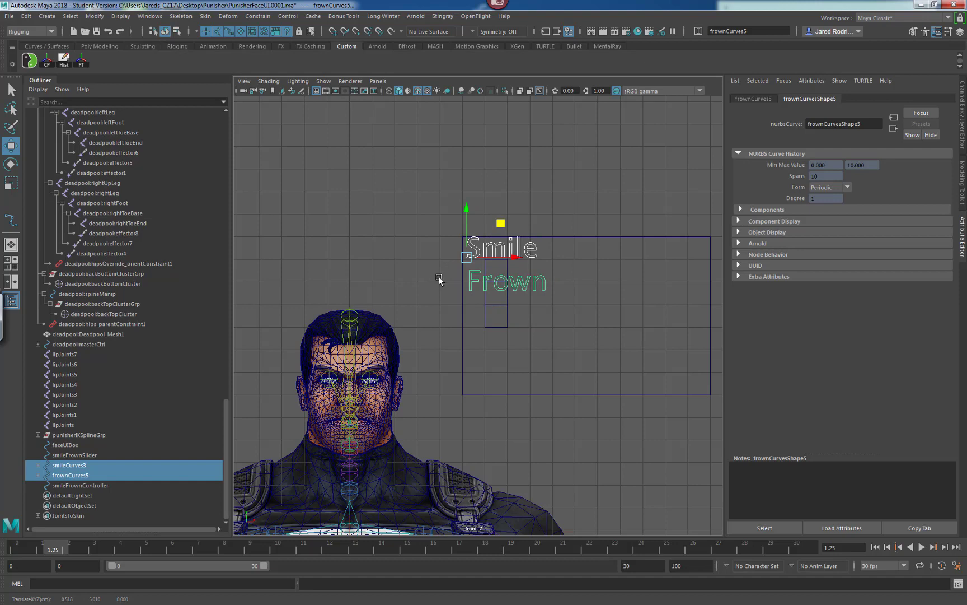
key(r)
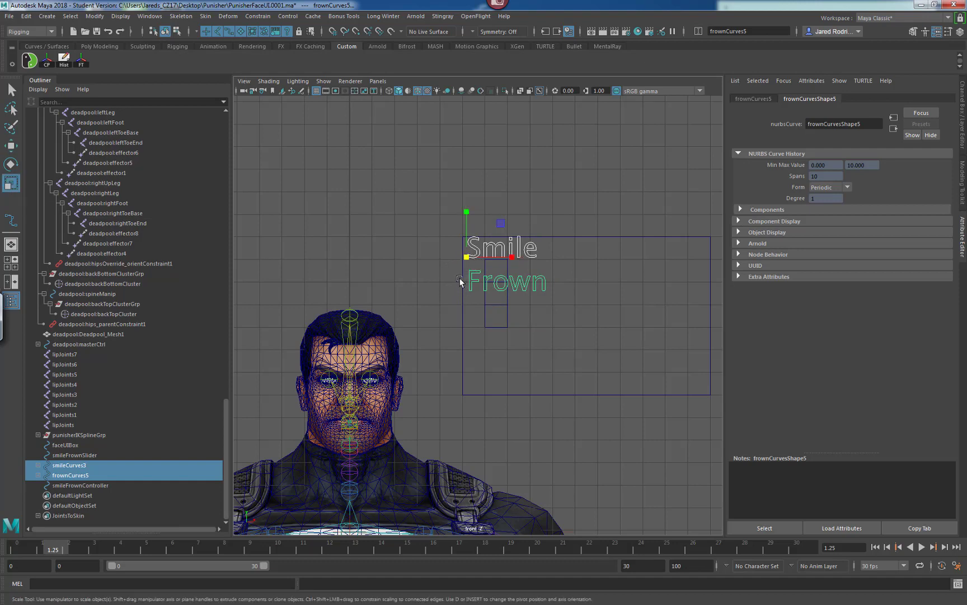
drag(465, 257, 436, 270)
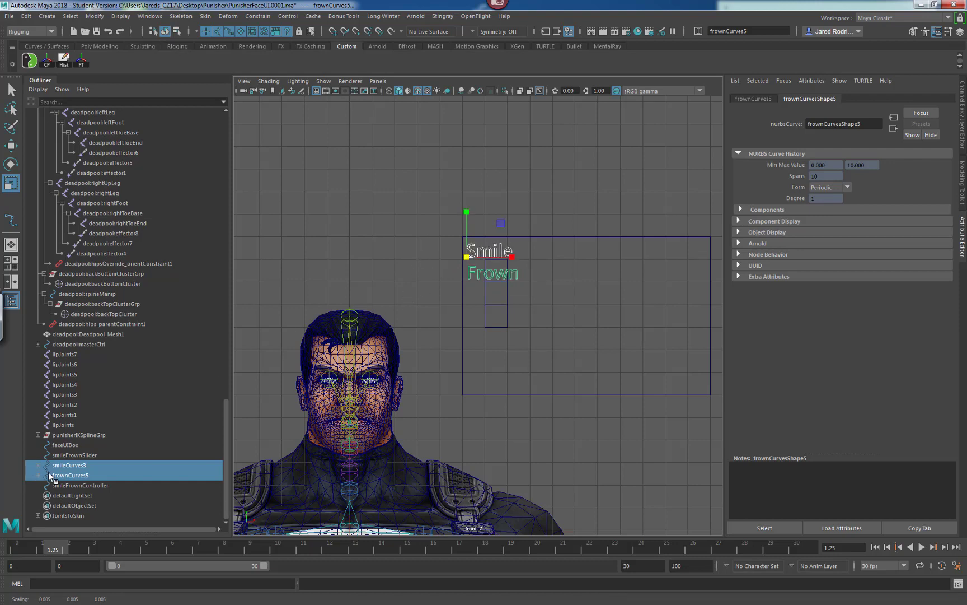
Place the Smile text at the top of the slider and move the Frown text below the slider's bottom.
click(61, 465)
key(w)
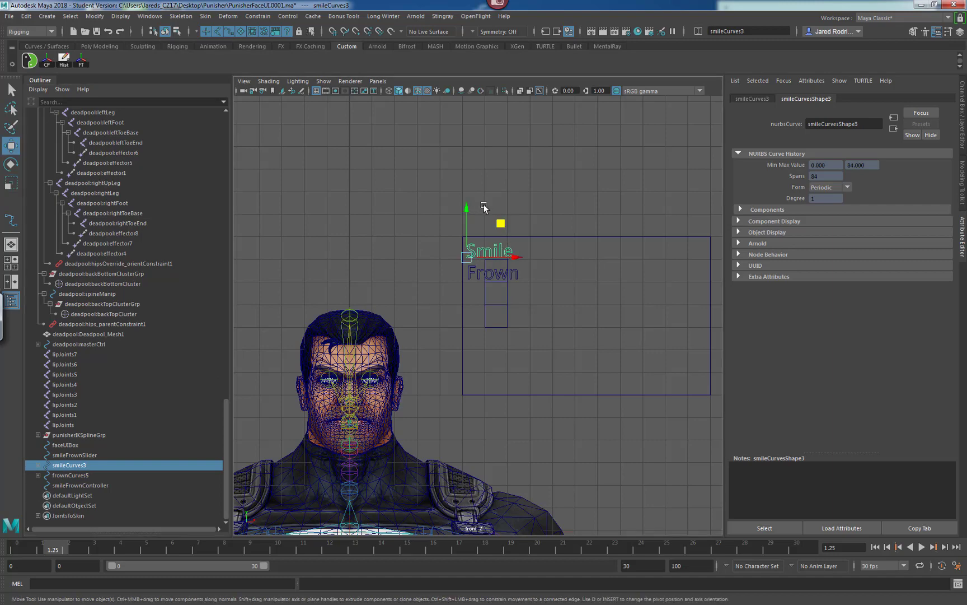
mouse_move(468, 209)
mouse_down()
mouse_move(467, 196)
mouse_move(471, 208)
mouse_up()
scroll(652, 301, up, 5)
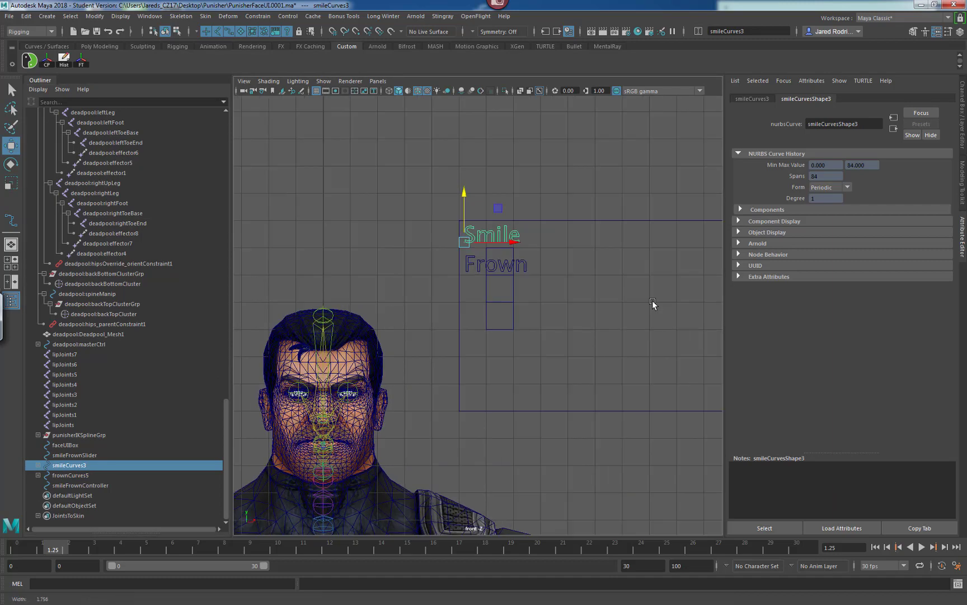
alt+middle_drag(484, 231, 442, 280)
click(446, 266)
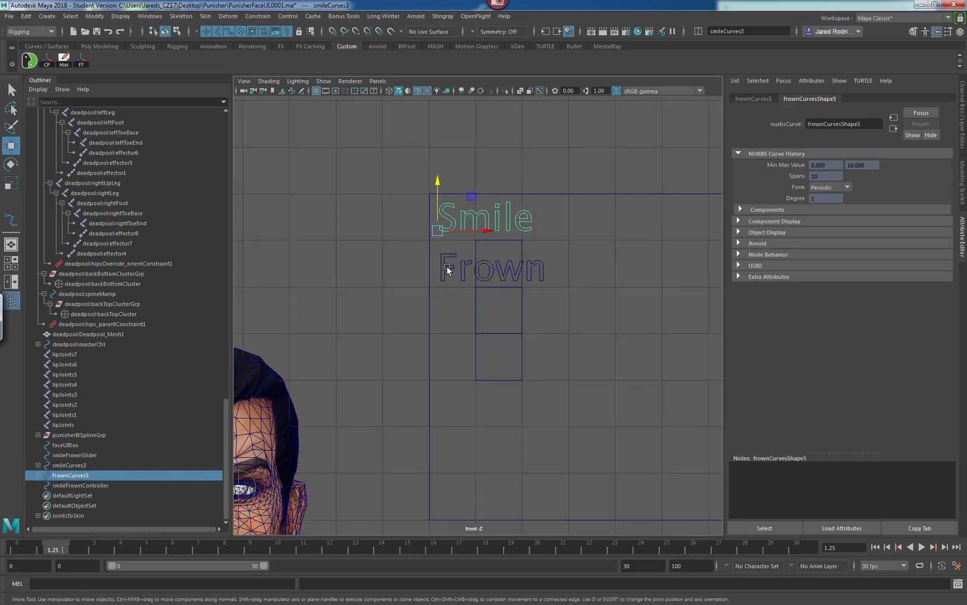
drag(440, 194, 421, 323)
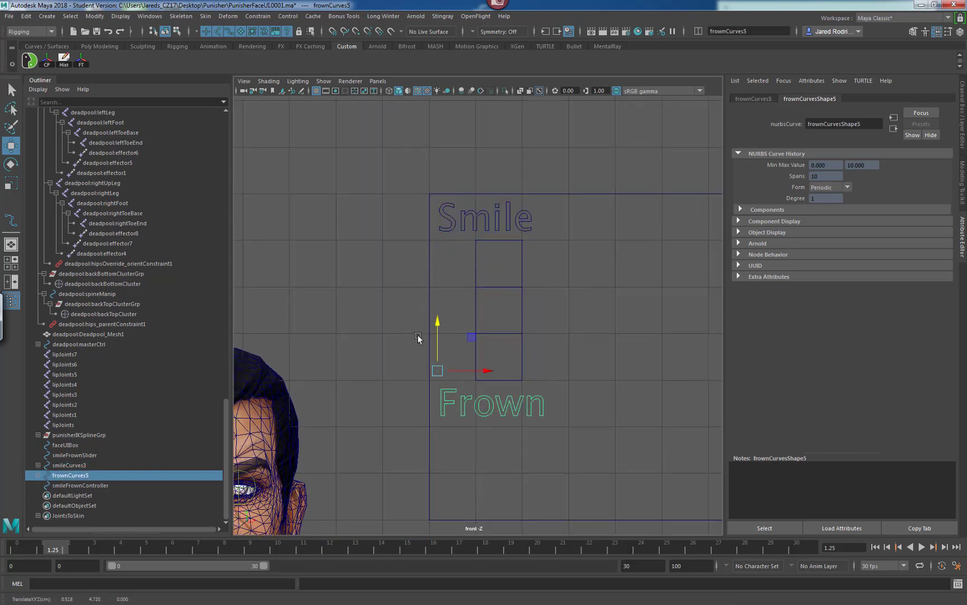
Nudge the Smile text slightly to the right to align it over the slider.
shift+click(456, 222)
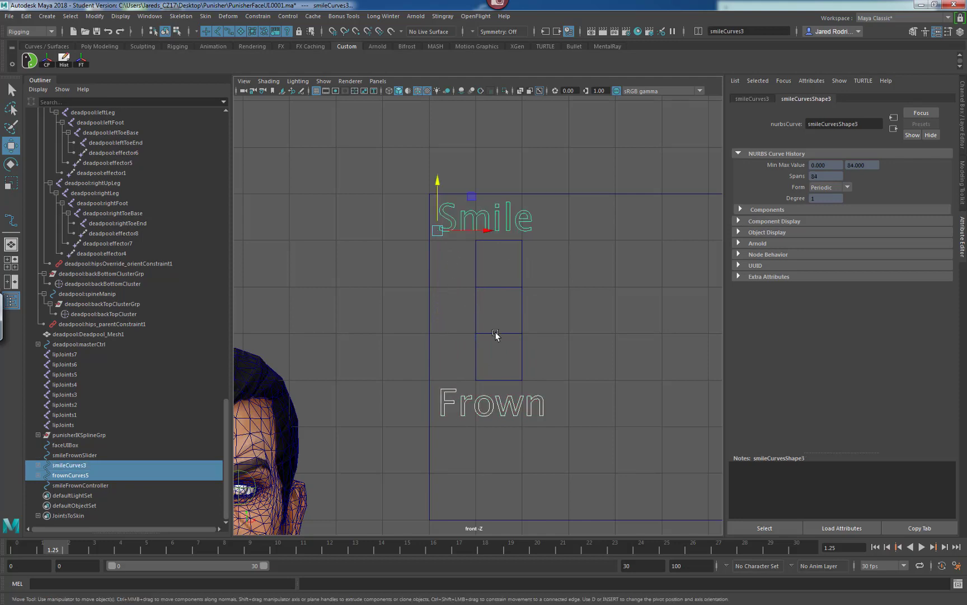
drag(489, 231, 500, 232)
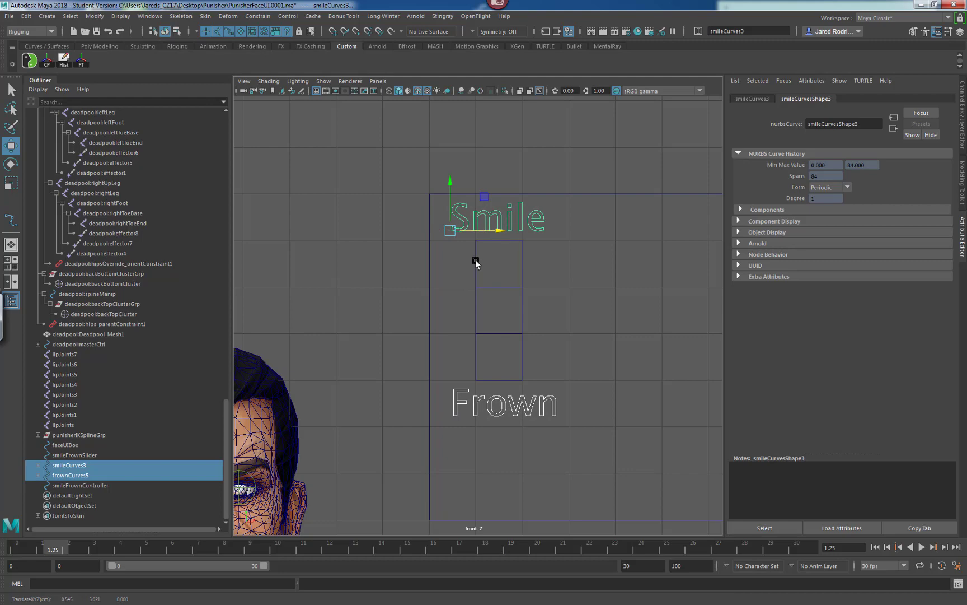
scroll(384, 328, down, 10)
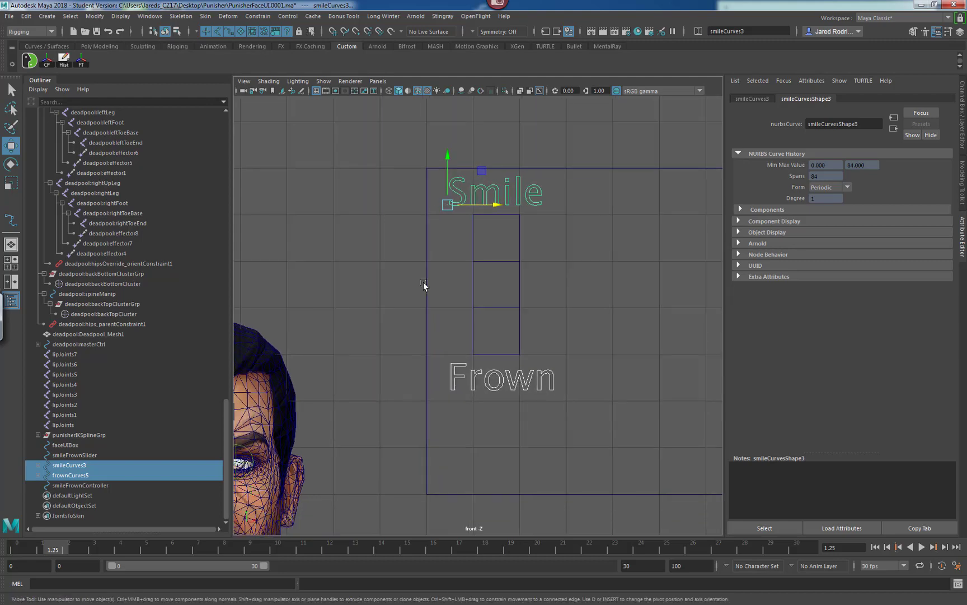
scroll(456, 293, up, 8)
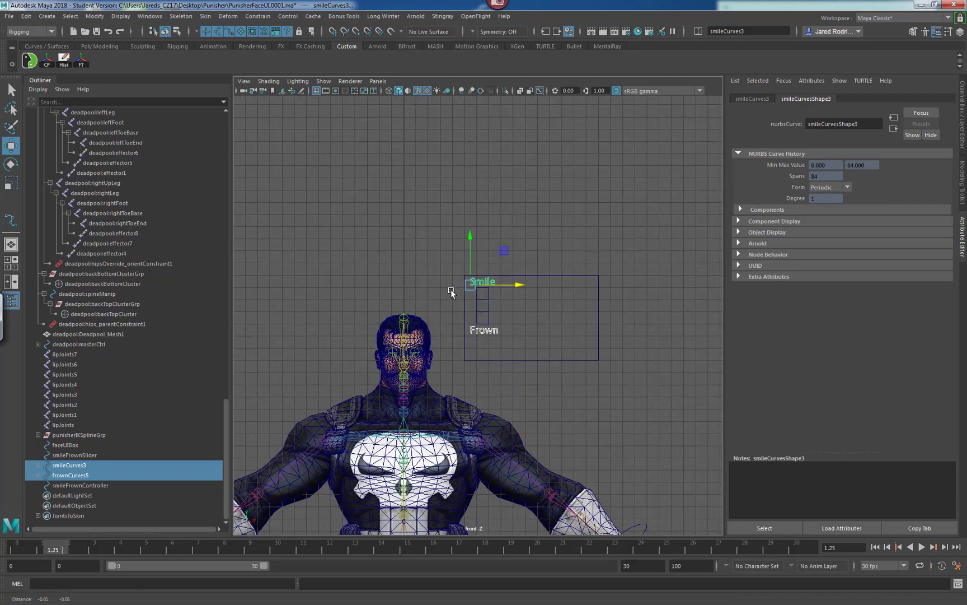
alt+middle_drag(502, 275, 480, 294)
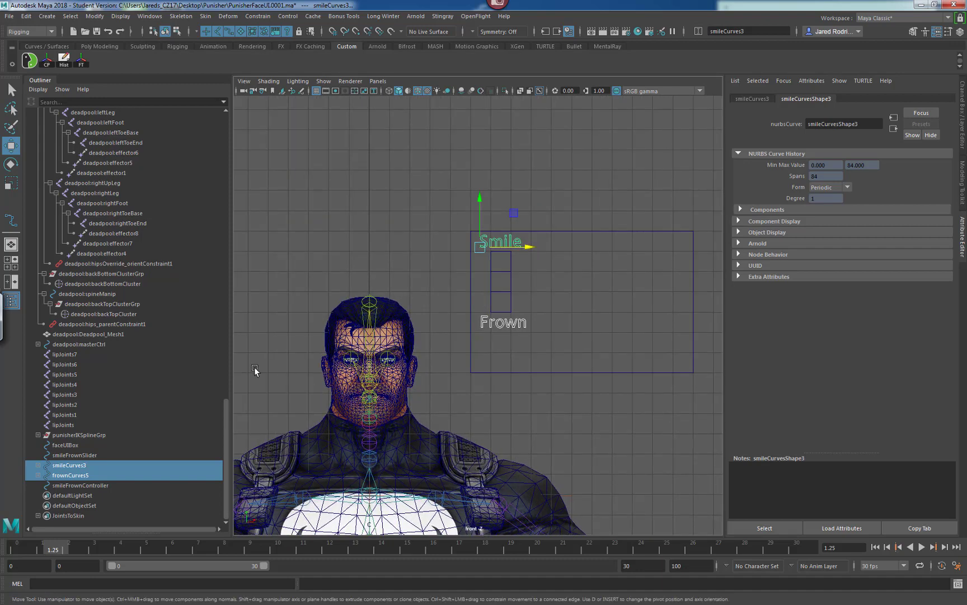
scroll(483, 300, up, 2)
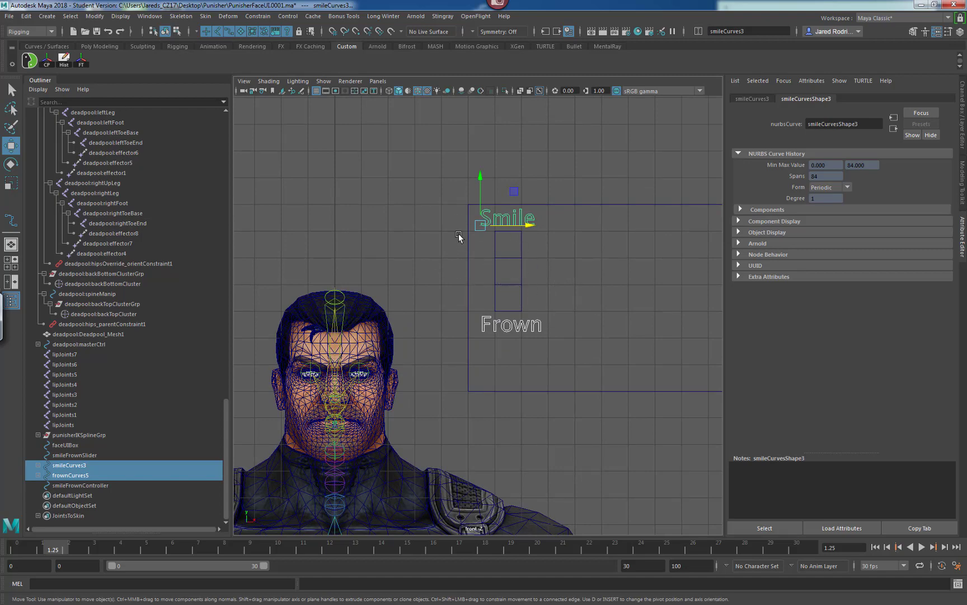
Freeze transformations and delete history on the selected Smile and Frown curve hierarchies.
click(960, 140)
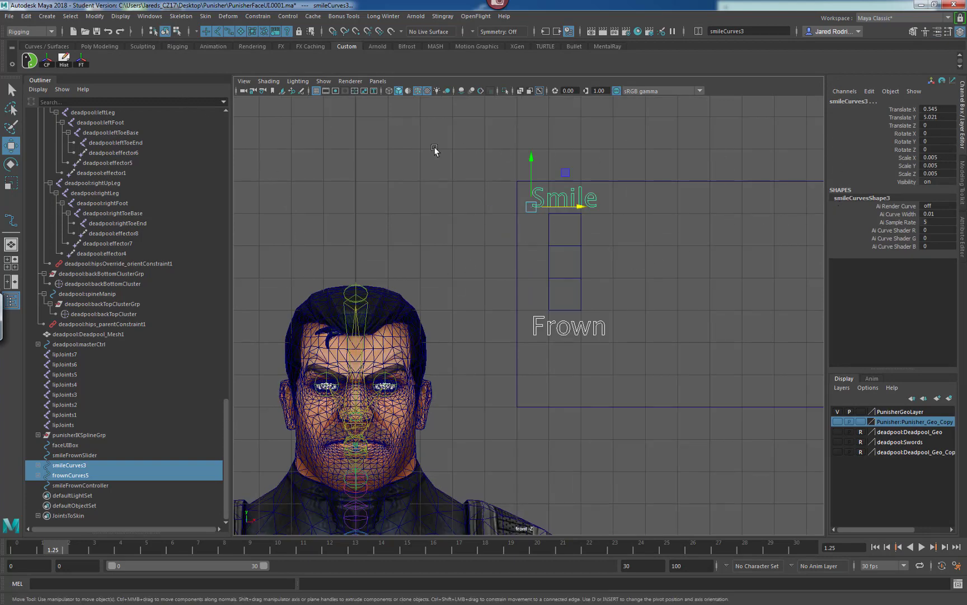
click(82, 59)
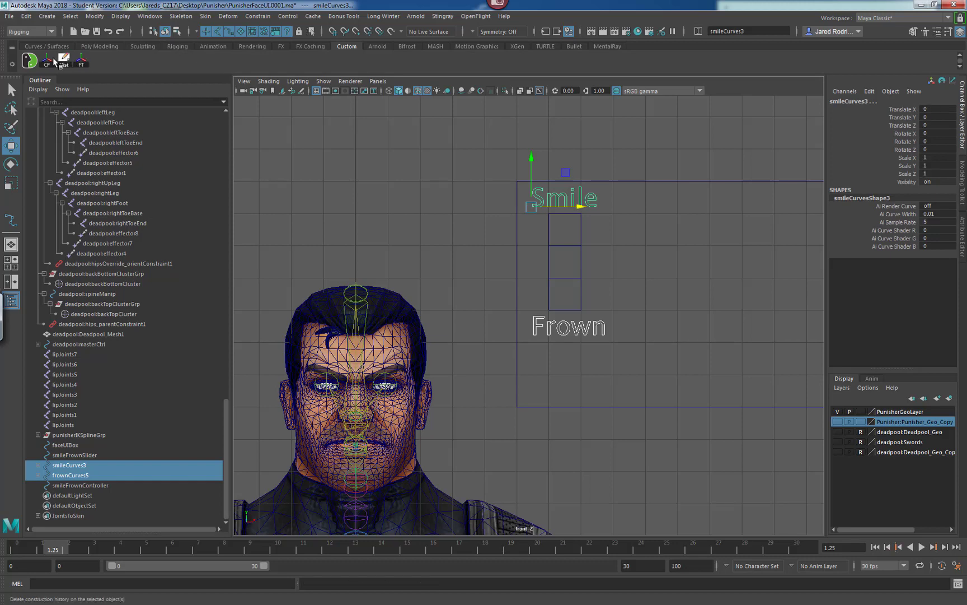
click(62, 59)
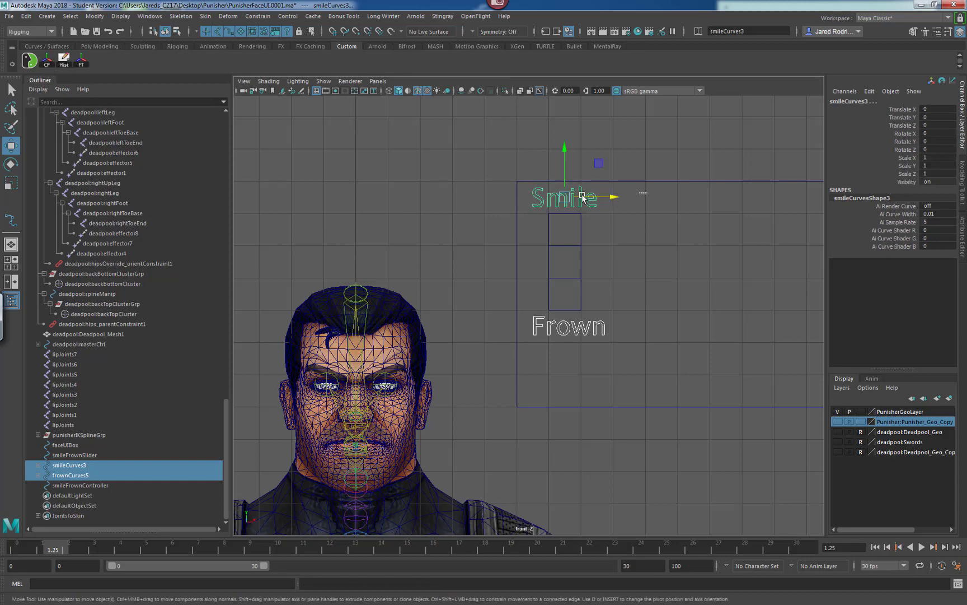
Check individual letter curves of the Smile and Frown text for leftover transformations.
click(532, 205)
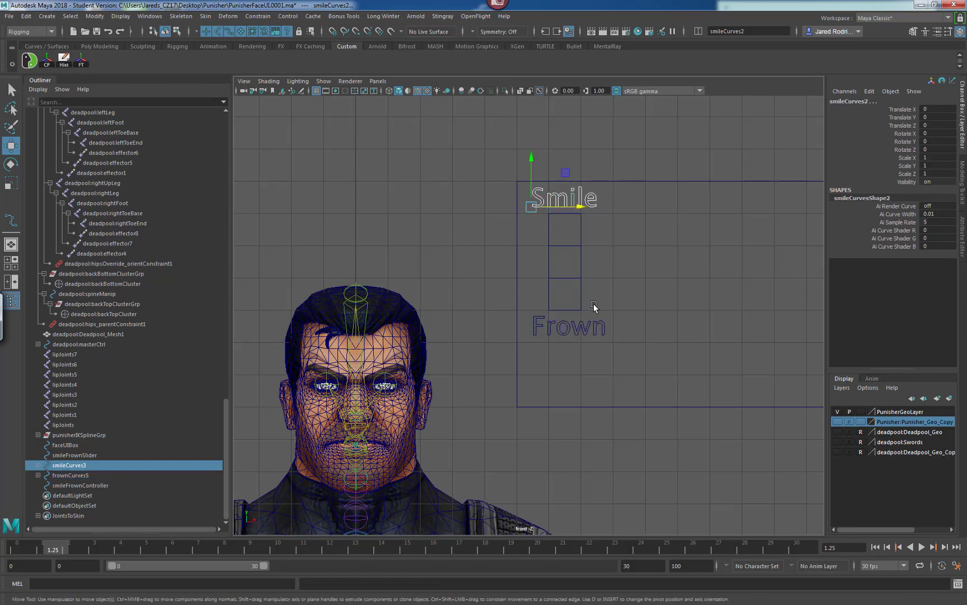
click(543, 330)
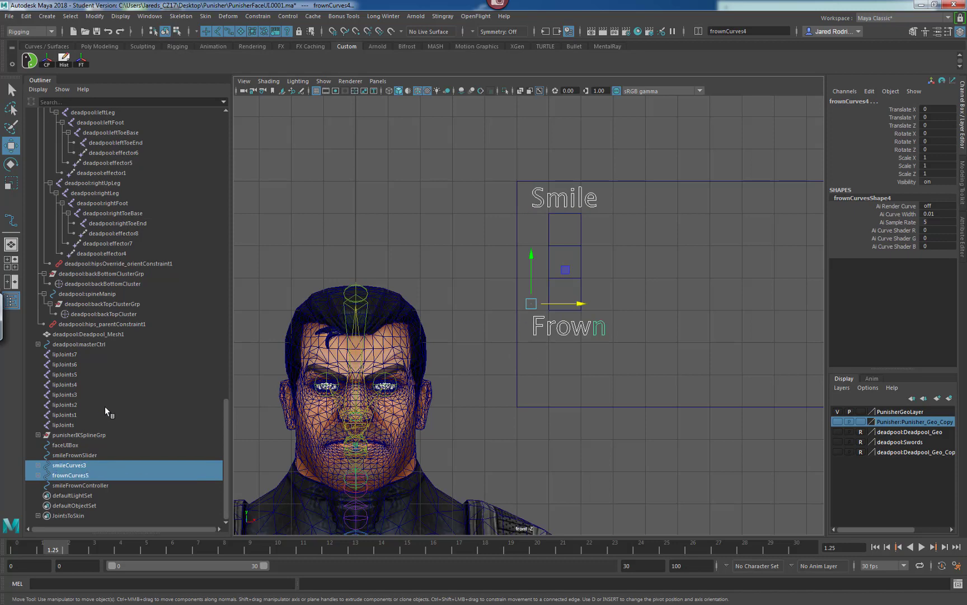
click(81, 61)
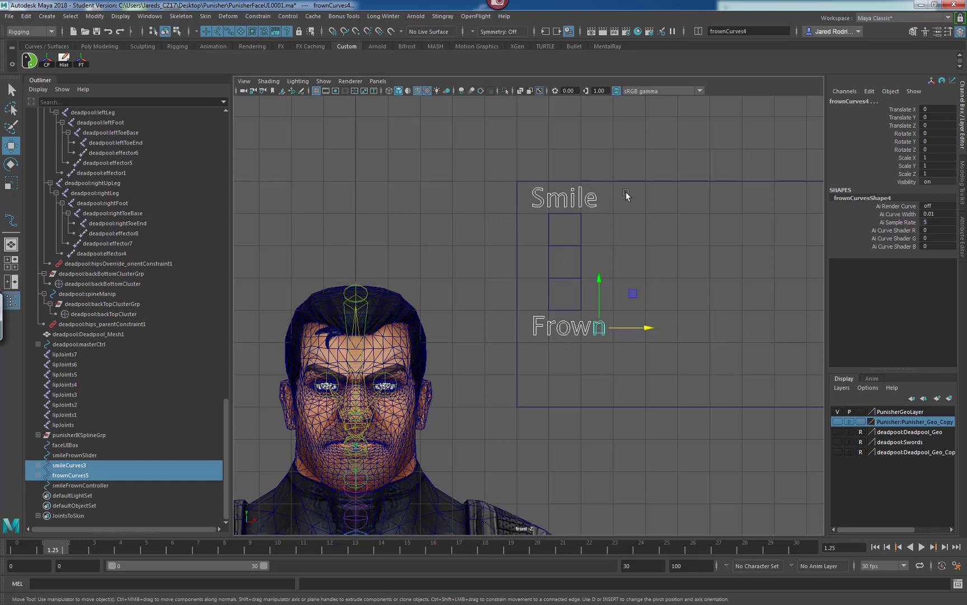
click(595, 198)
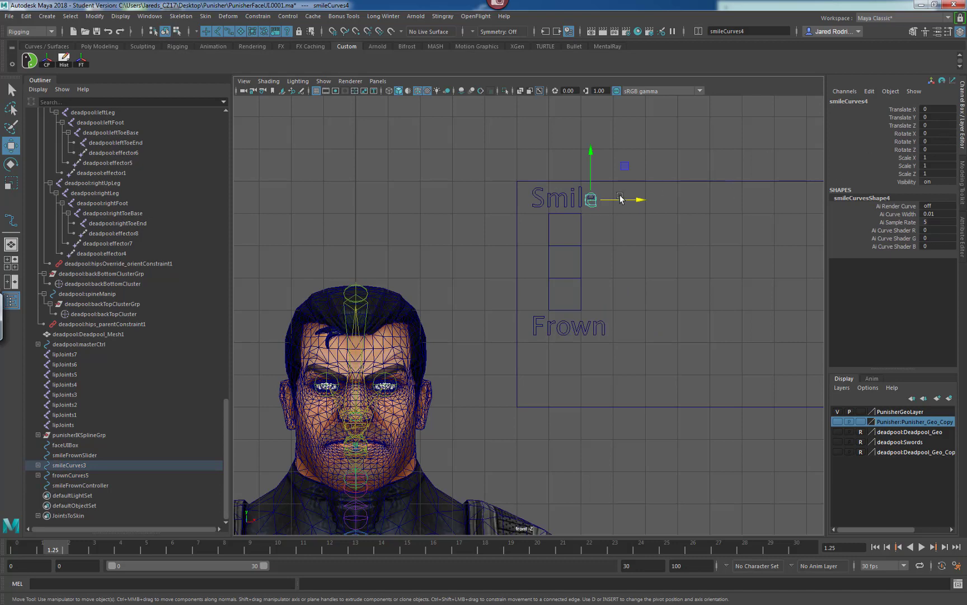
click(565, 202)
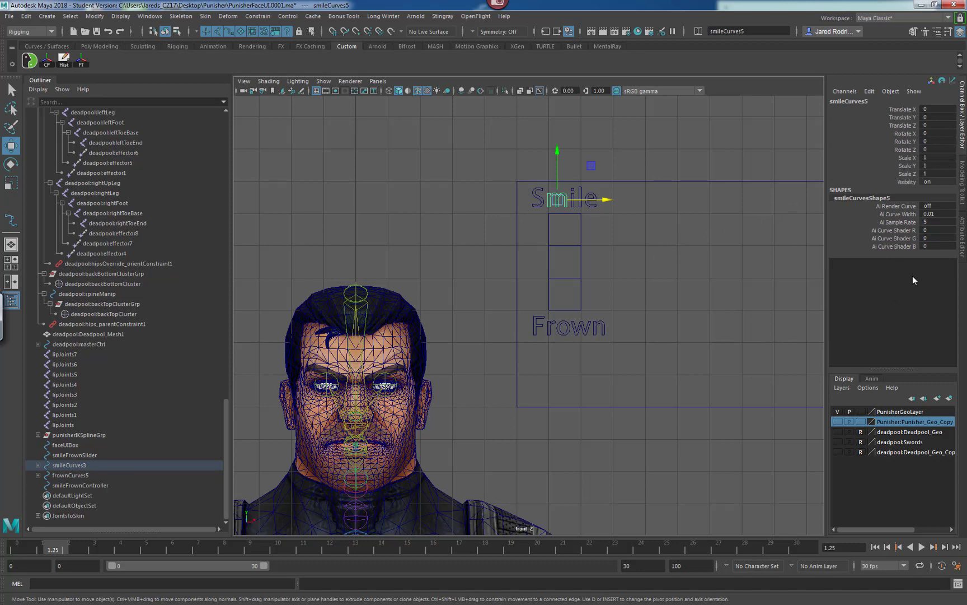
alt+middle_drag(641, 255, 635, 280)
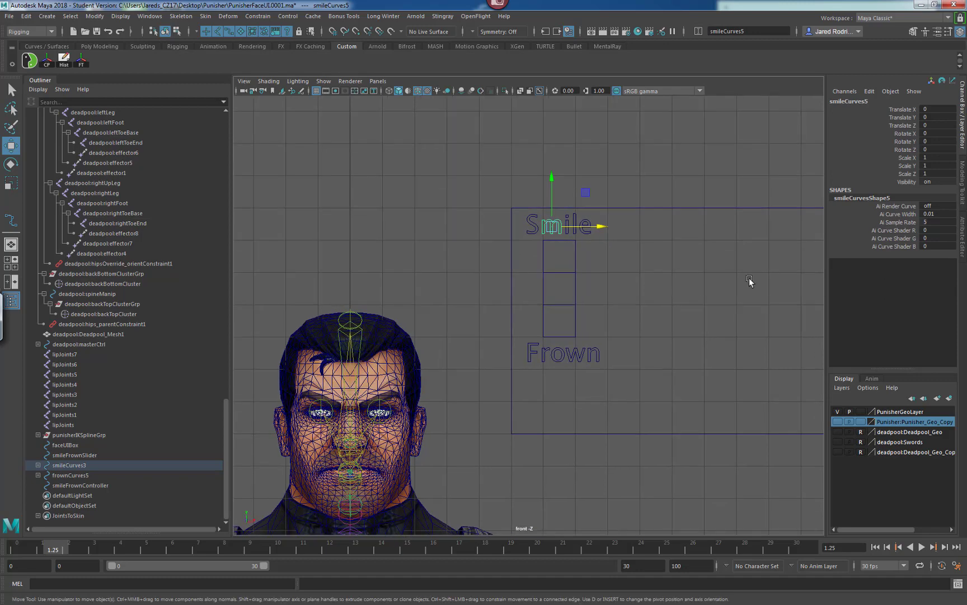
alt+middle_drag(533, 301, 518, 310)
alt+right_drag(517, 310, 678, 290)
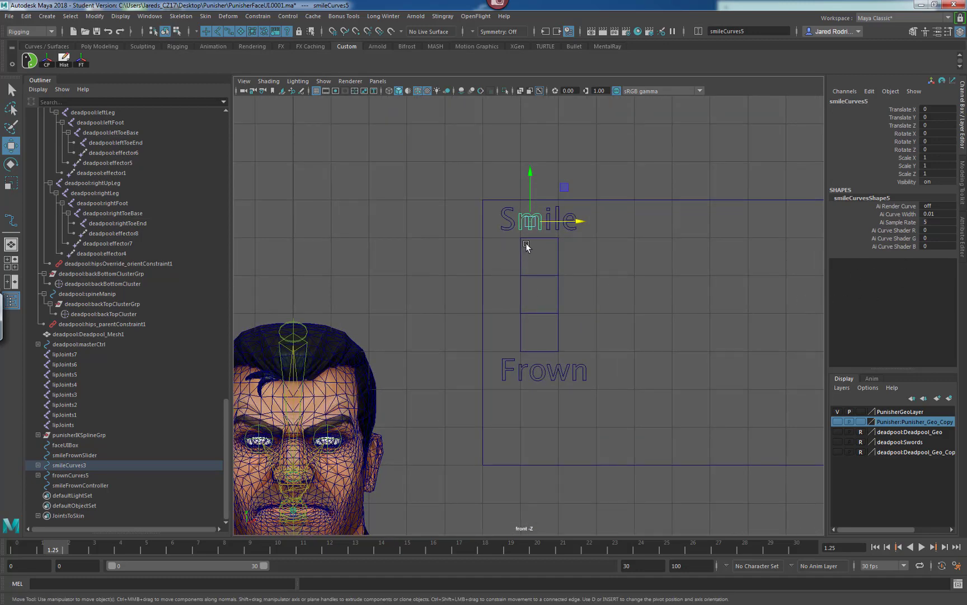
Parent the Smile and Frown text groups, slider and controller under the faceUIBox curve.
click(504, 217)
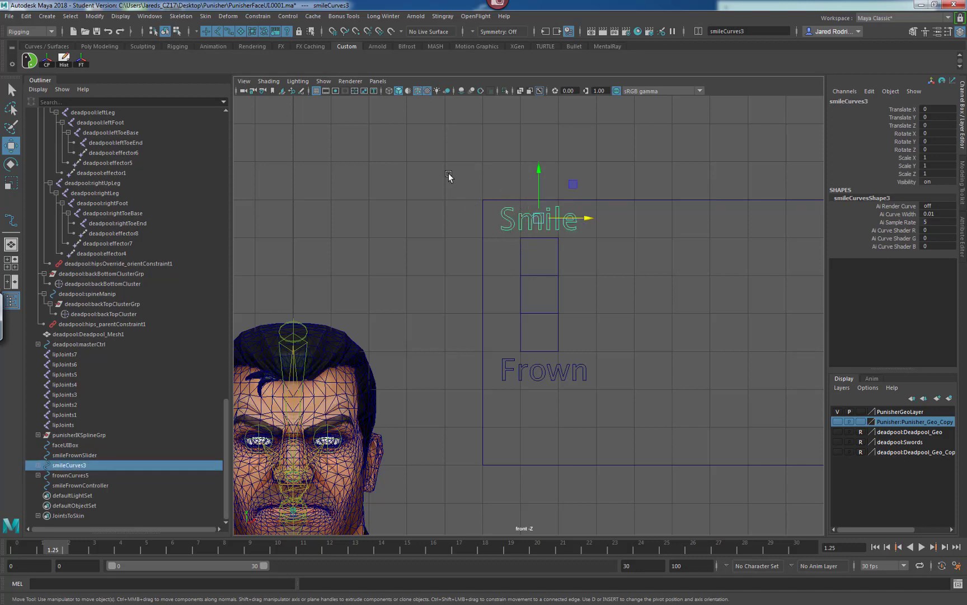
drag(439, 168, 538, 378)
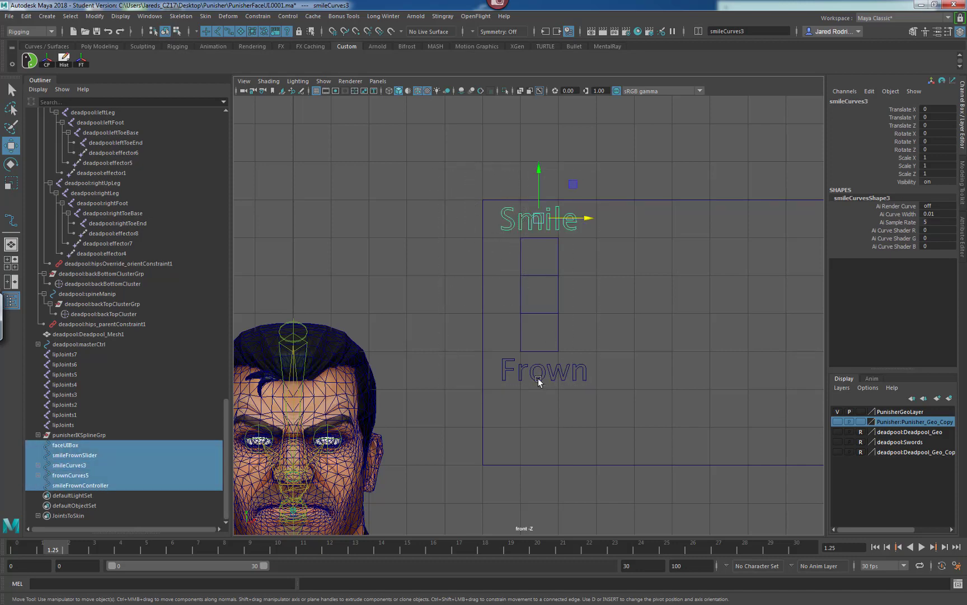
ctrl+click(482, 283)
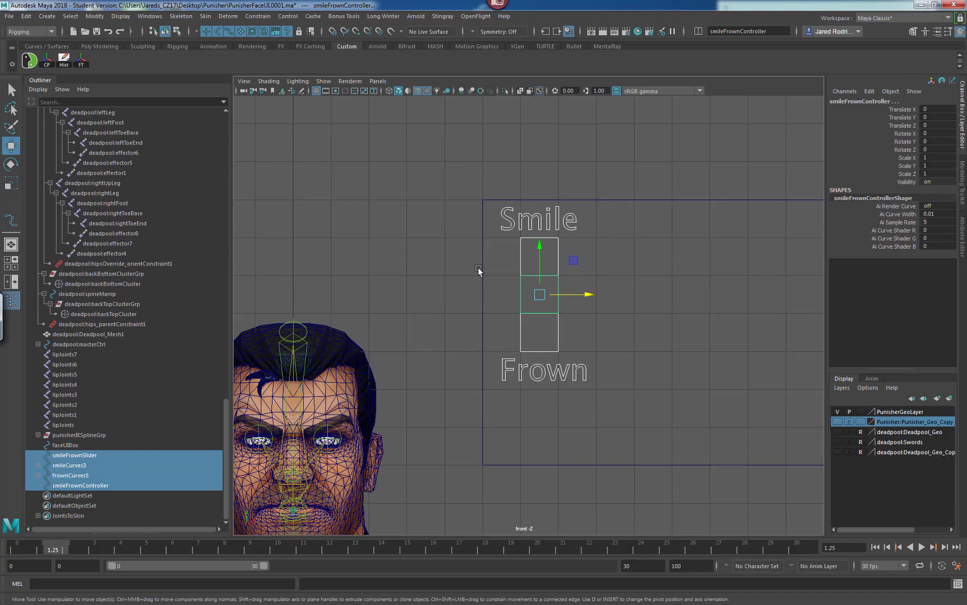
shift+click(483, 269)
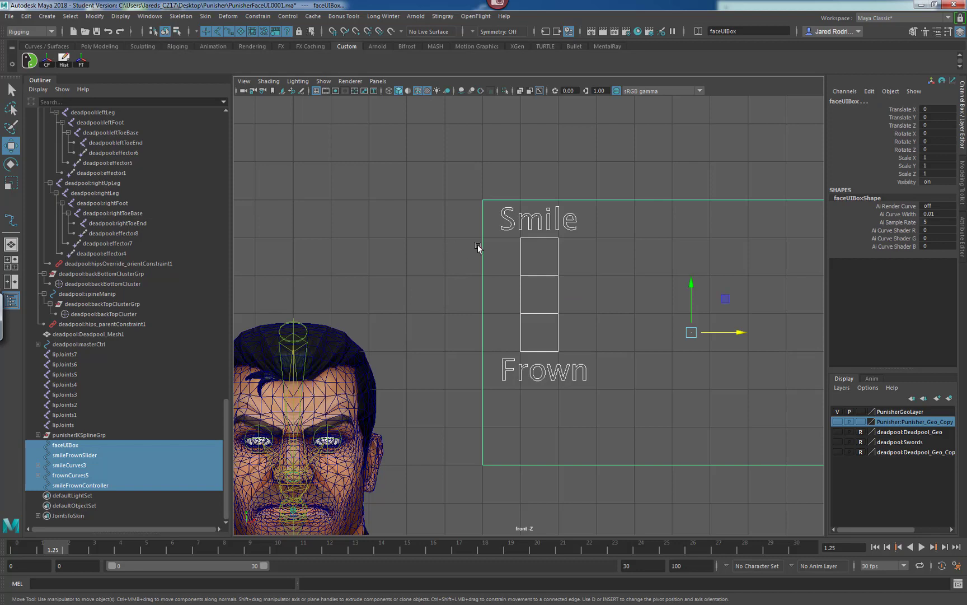
click(484, 272)
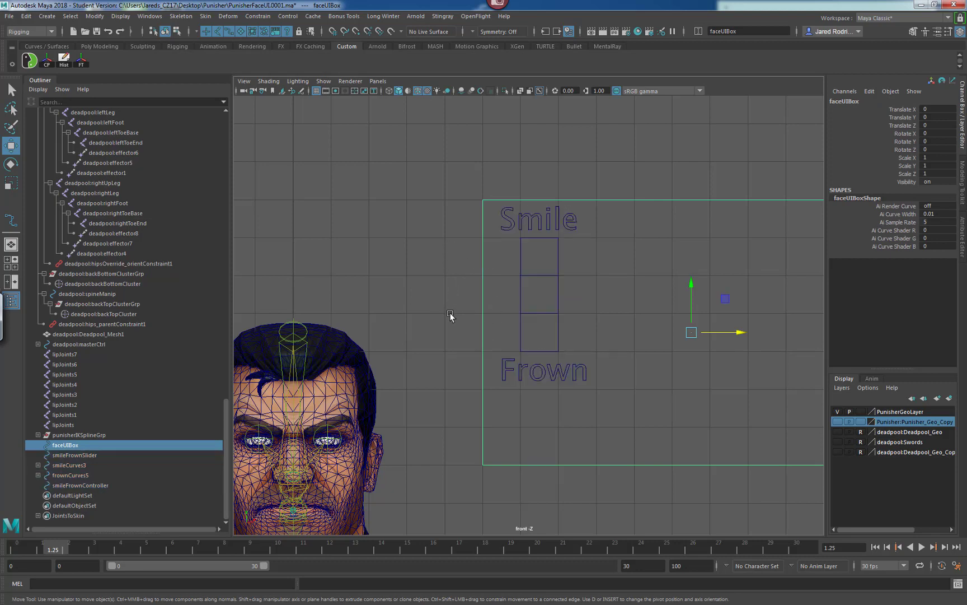
click(502, 225)
shift+click(502, 363)
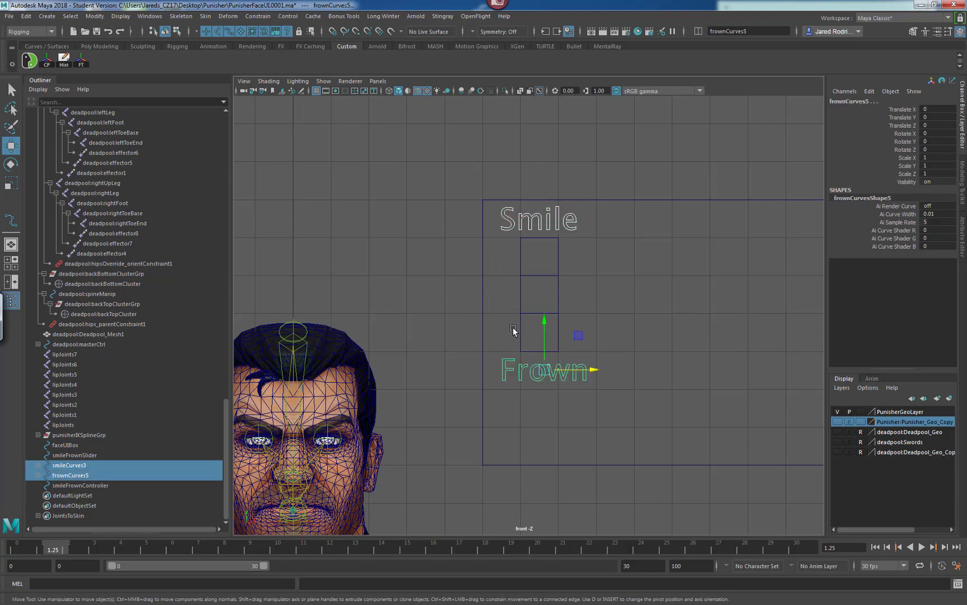
shift+click(540, 271)
shift+click(529, 275)
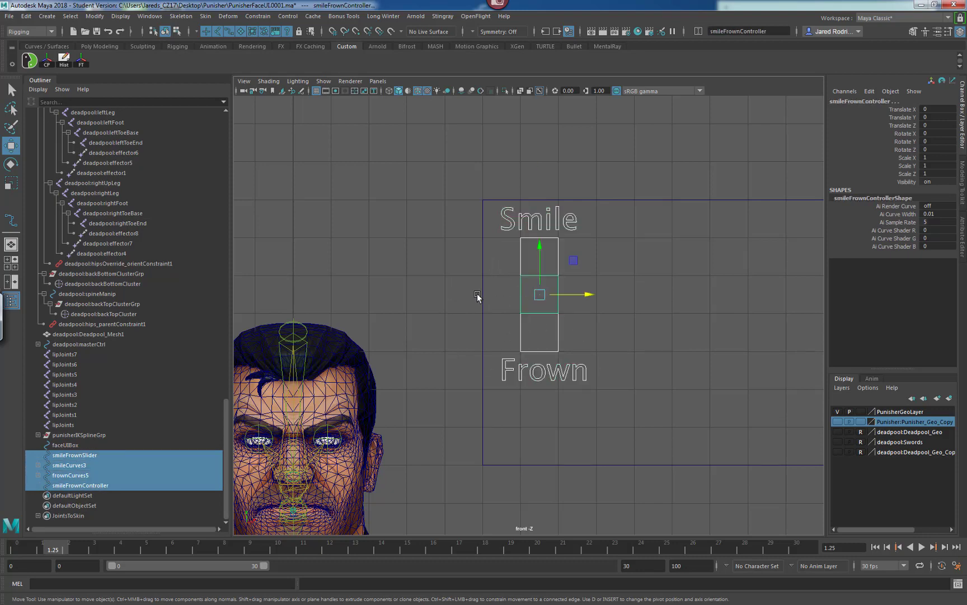
shift+click(485, 283)
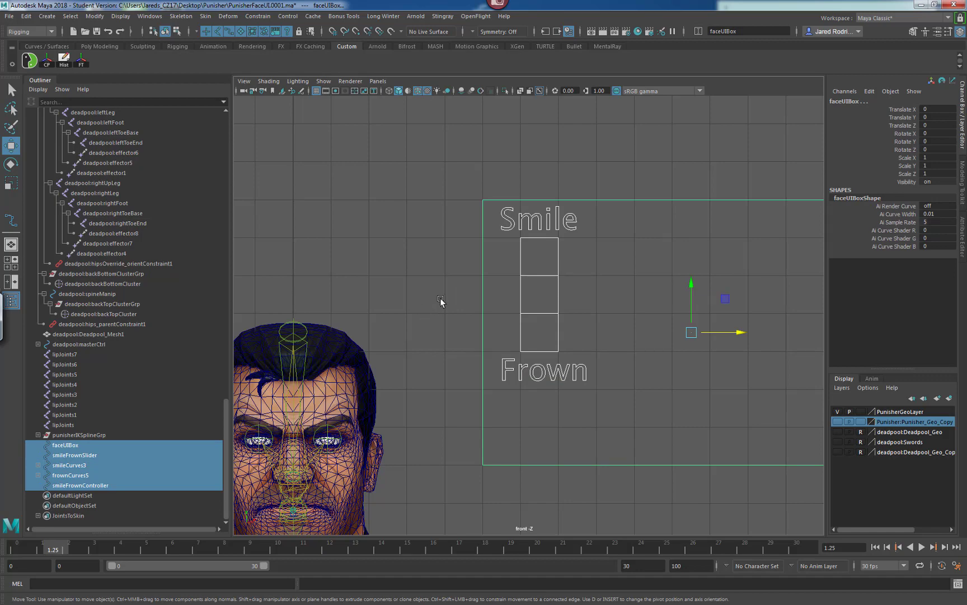
key(p)
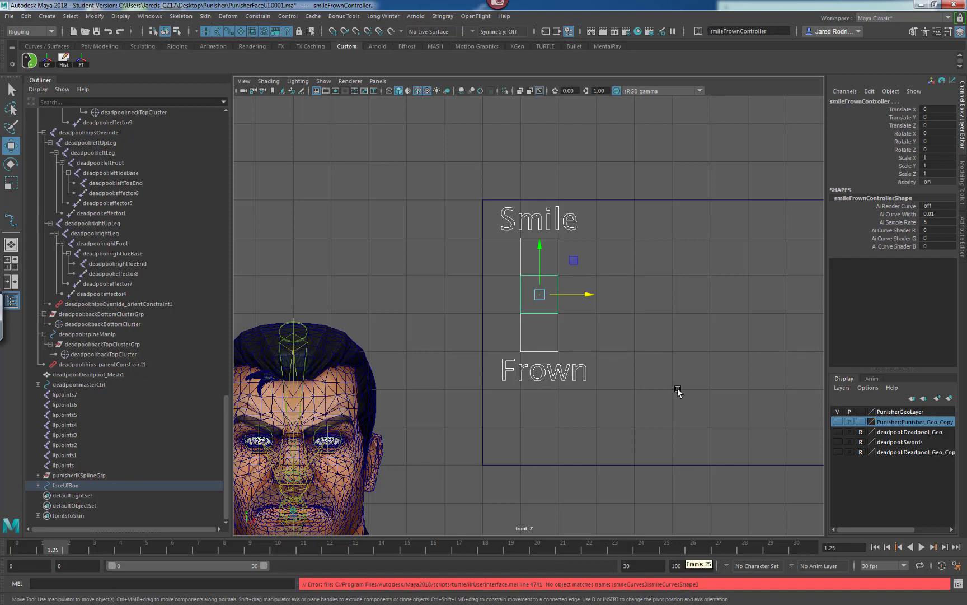
Examine the letter curves inside the Smile text group within the faceUIBox hierarchy.
click(480, 309)
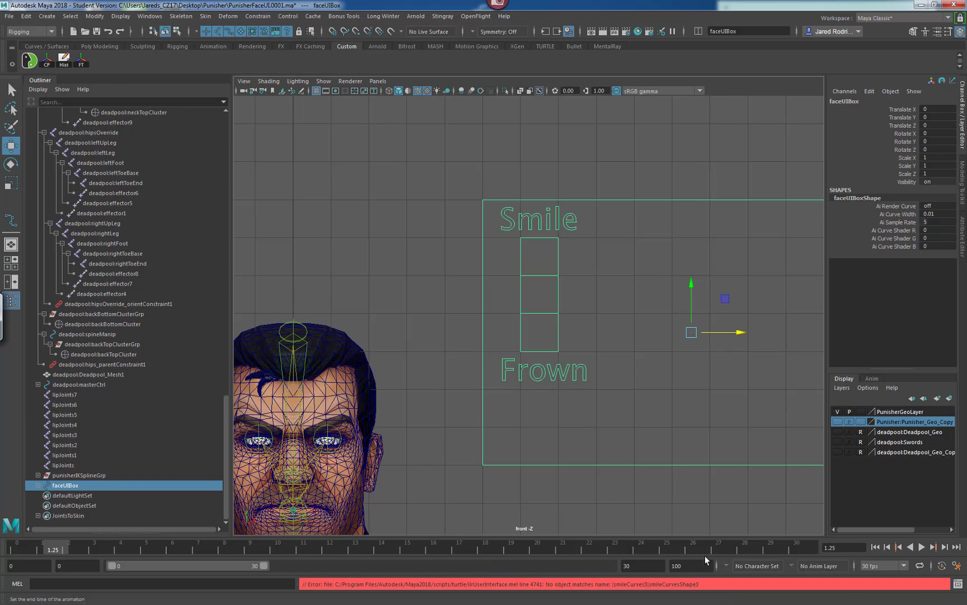
click(508, 220)
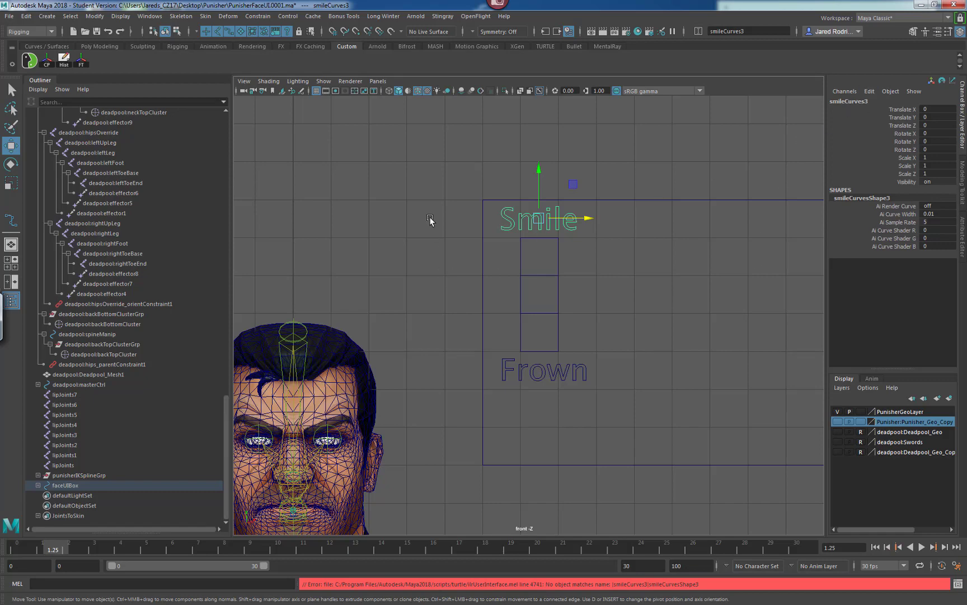
click(38, 486)
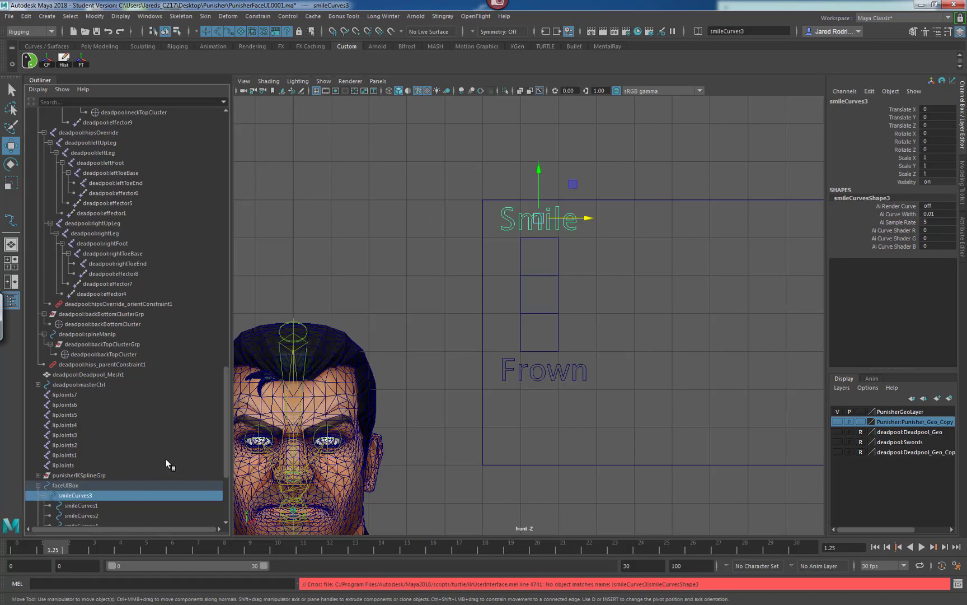
mouse_move(220, 437)
mouse_down()
mouse_move(228, 456)
mouse_move(227, 447)
mouse_up()
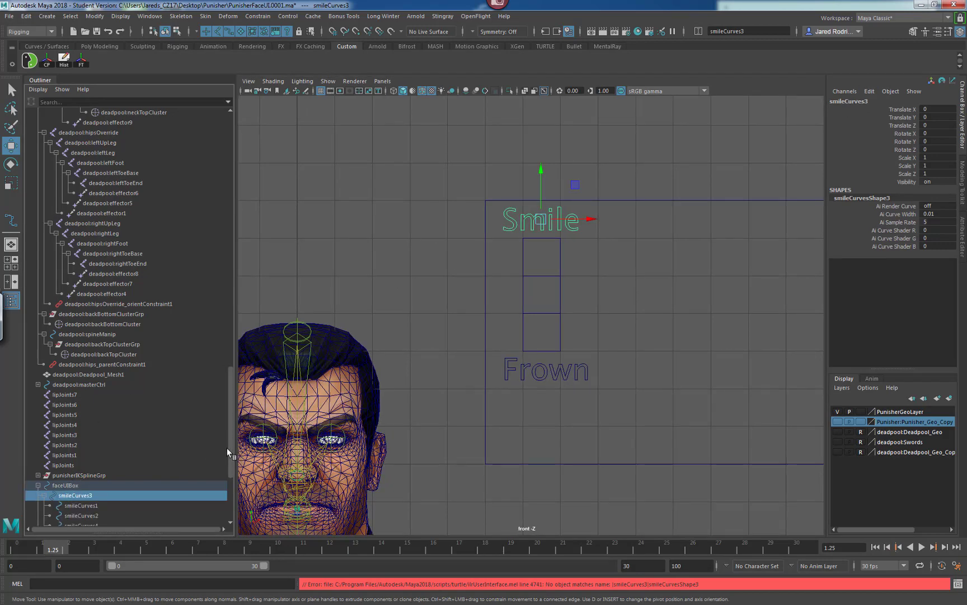
scroll(226, 454, down, 3)
scroll(227, 471, down, 2)
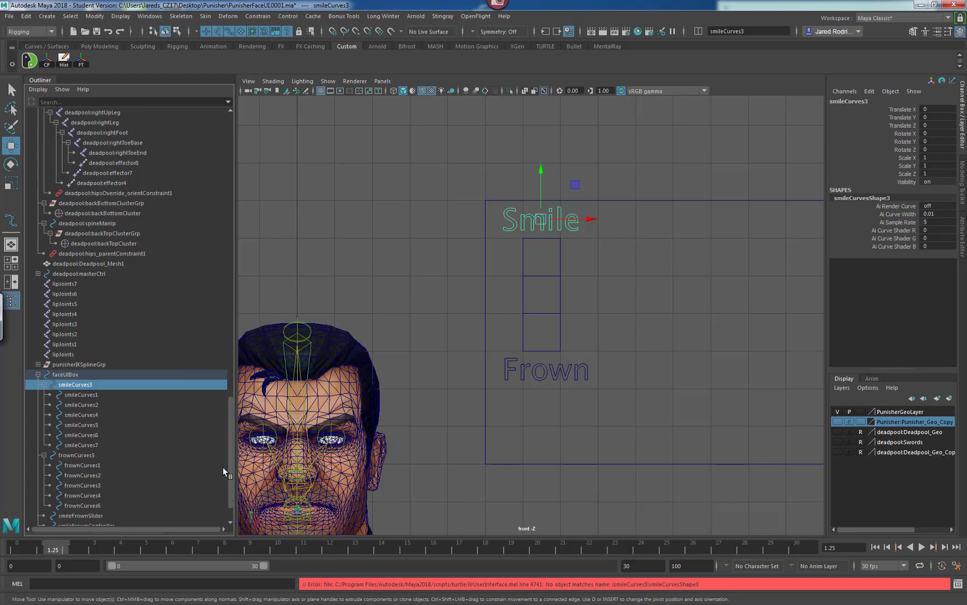
click(81, 397)
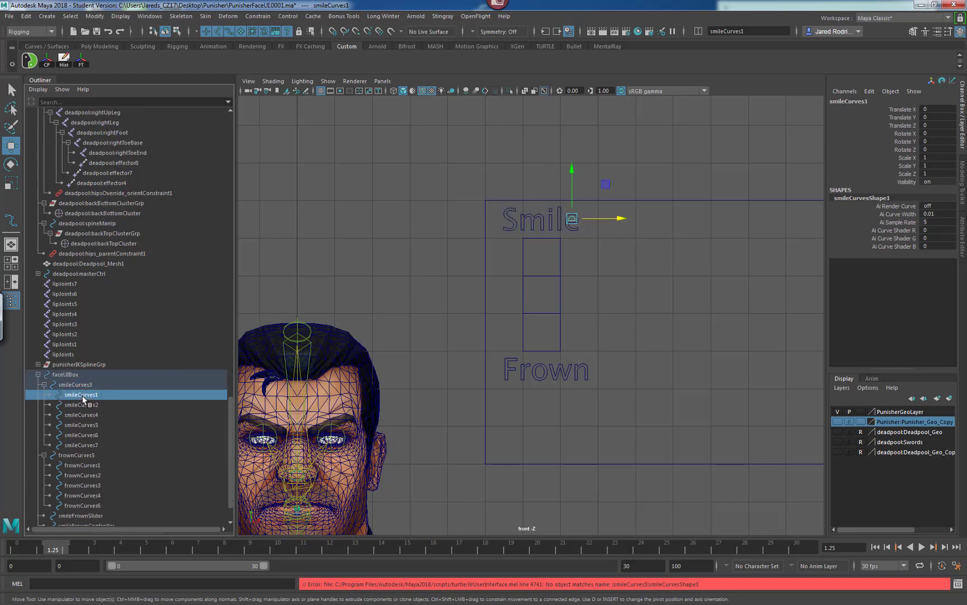
click(82, 387)
click(81, 394)
click(76, 406)
click(80, 415)
click(81, 425)
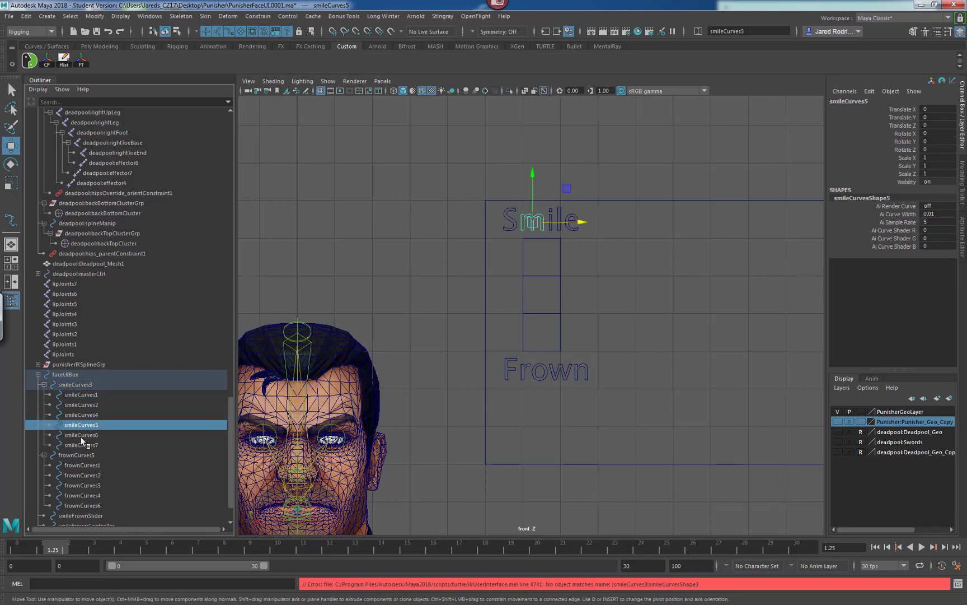
click(80, 442)
click(79, 434)
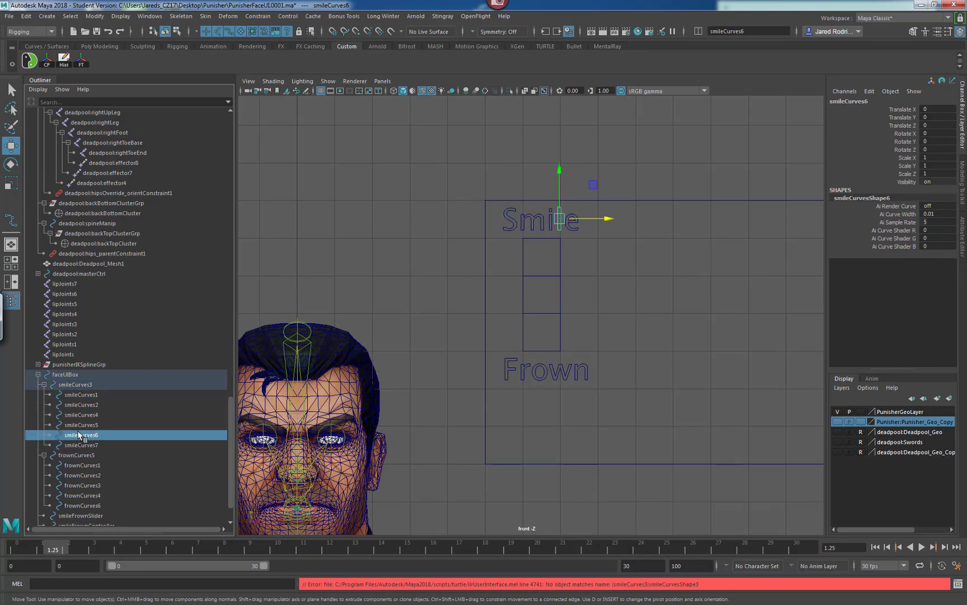
click(66, 385)
click(44, 385)
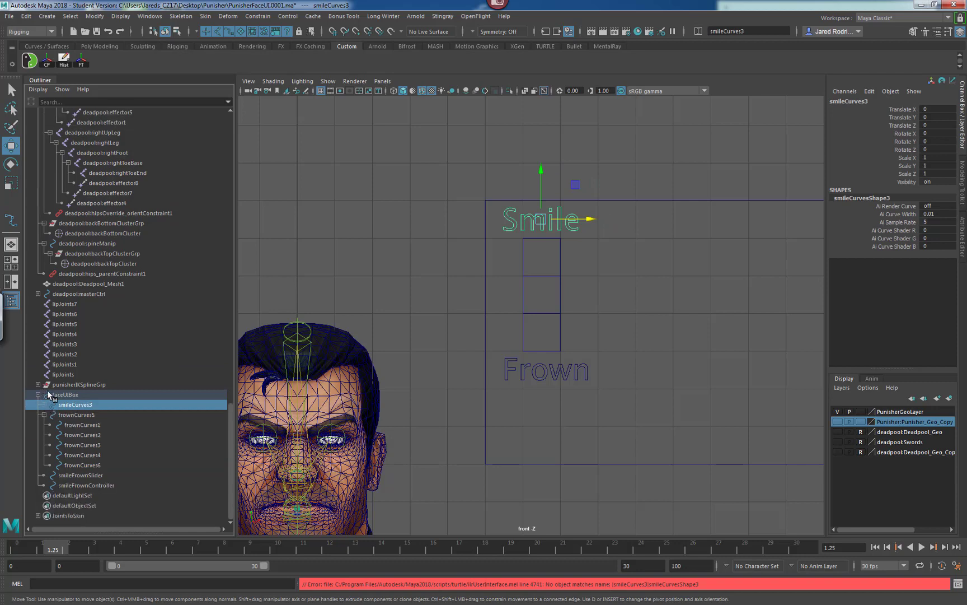
Unparent the smileCurves3 group from faceUIBox in the Outliner.
middle_drag(73, 406, 83, 372)
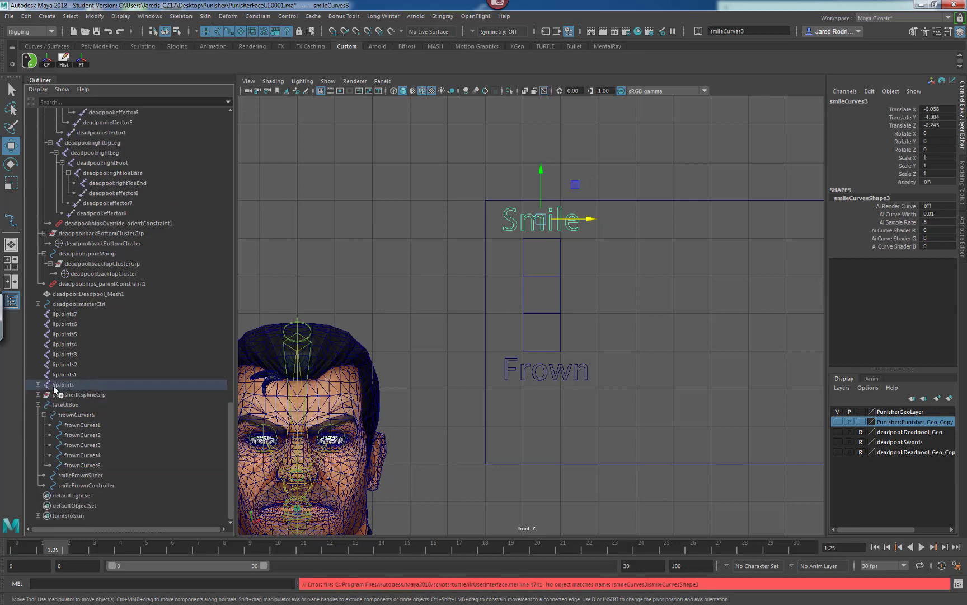
key(ctrl+z)
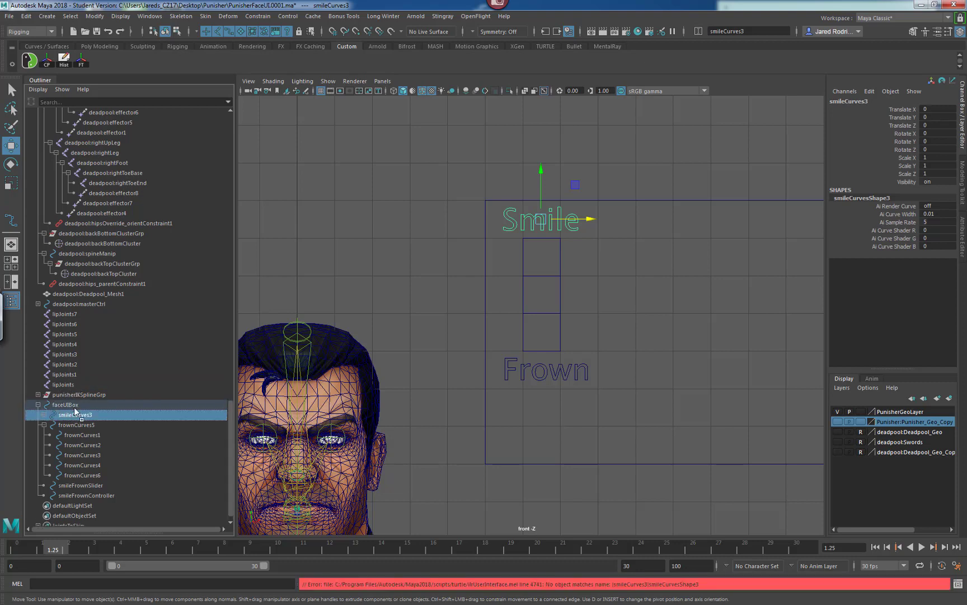
middle_drag(75, 412, 84, 364)
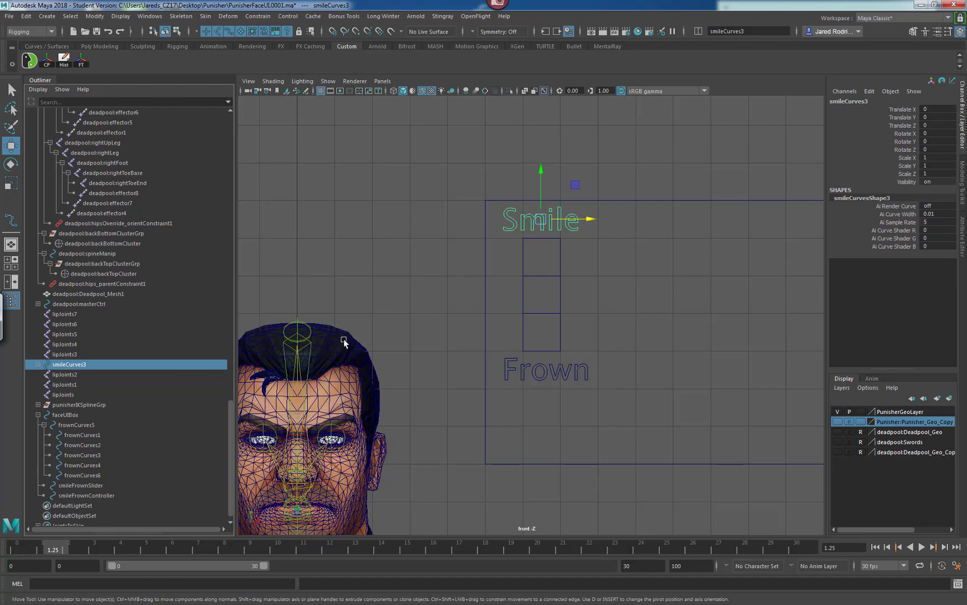
Parent the Smile text group back under faceUIBox and select the faceUIBox parent.
alt+middle_drag(447, 328, 439, 310)
click(513, 242)
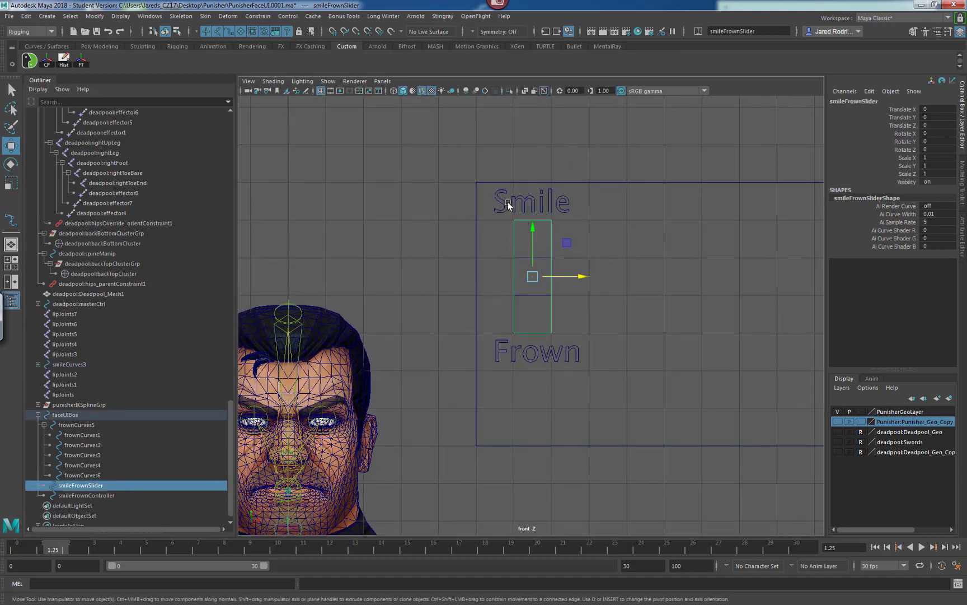
click(508, 202)
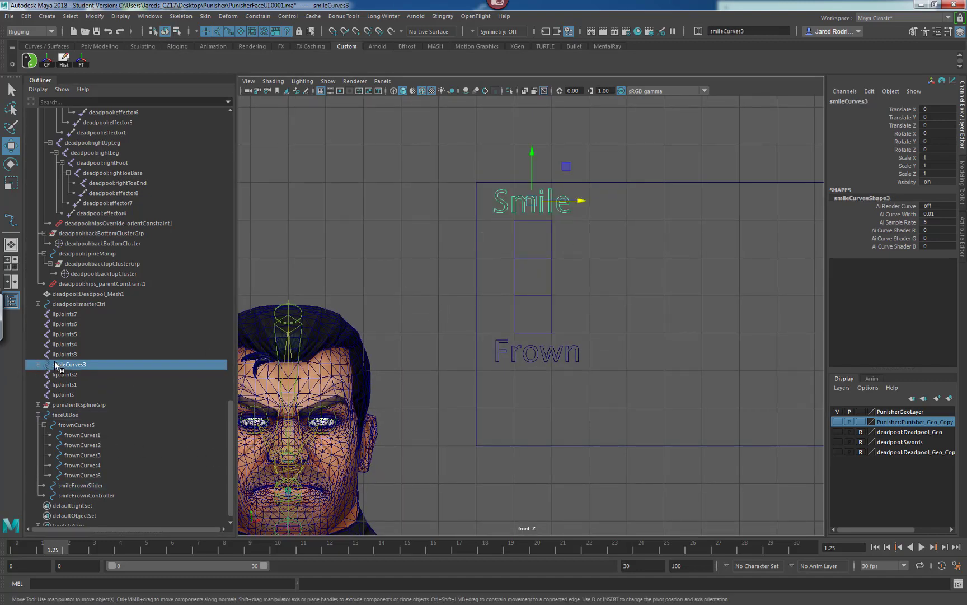
click(499, 224)
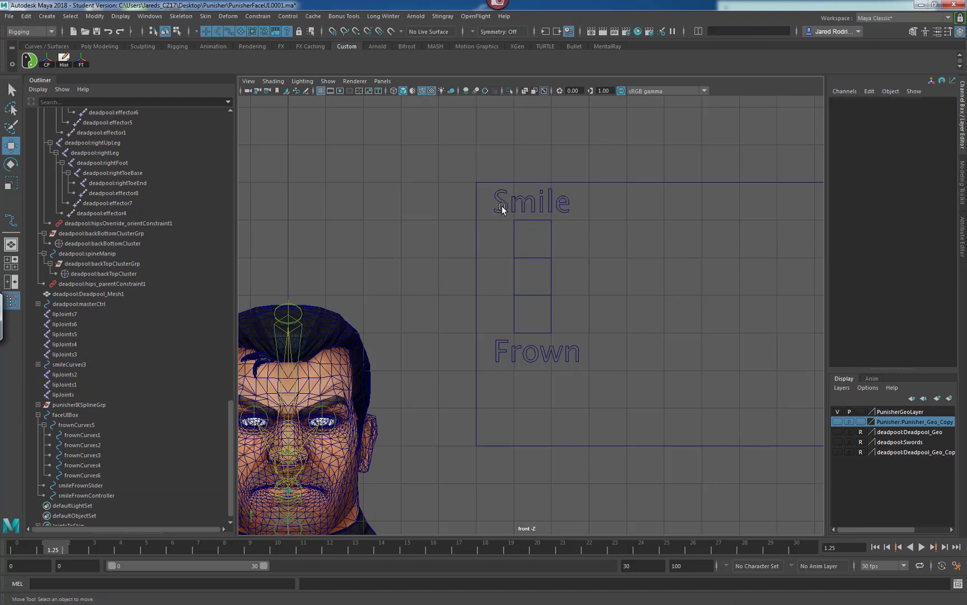
click(502, 206)
shift+click(477, 248)
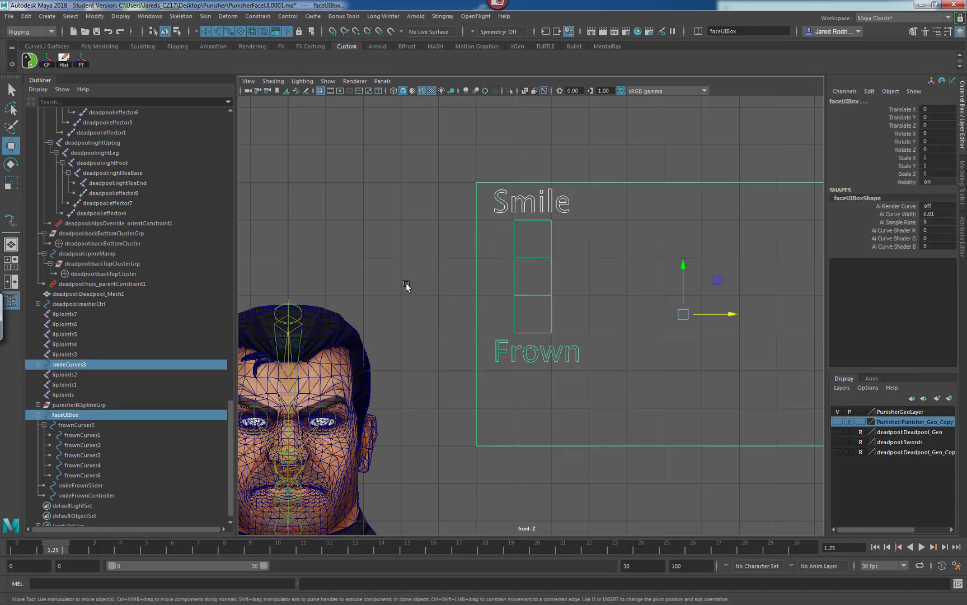
key(p)
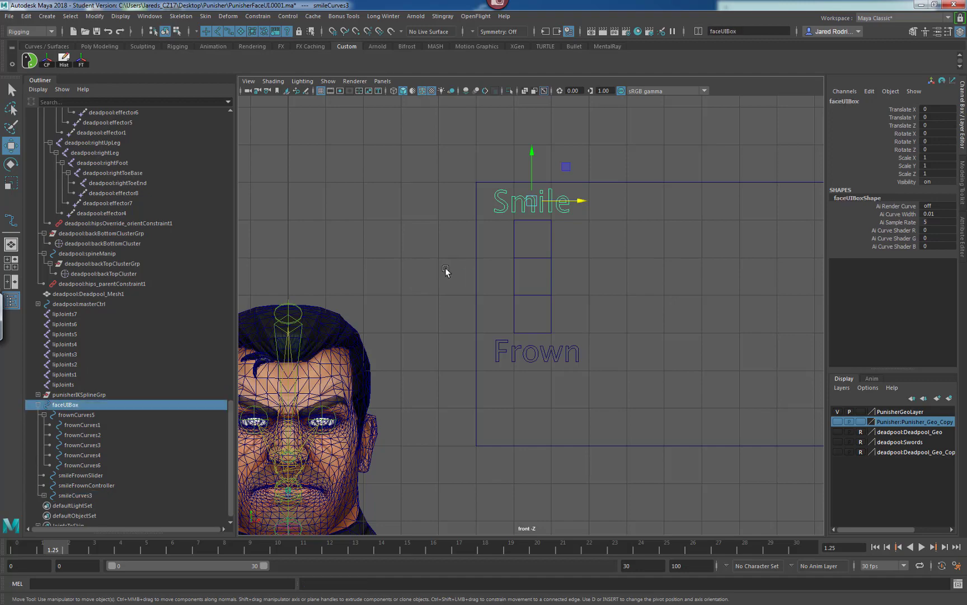
key(Up)
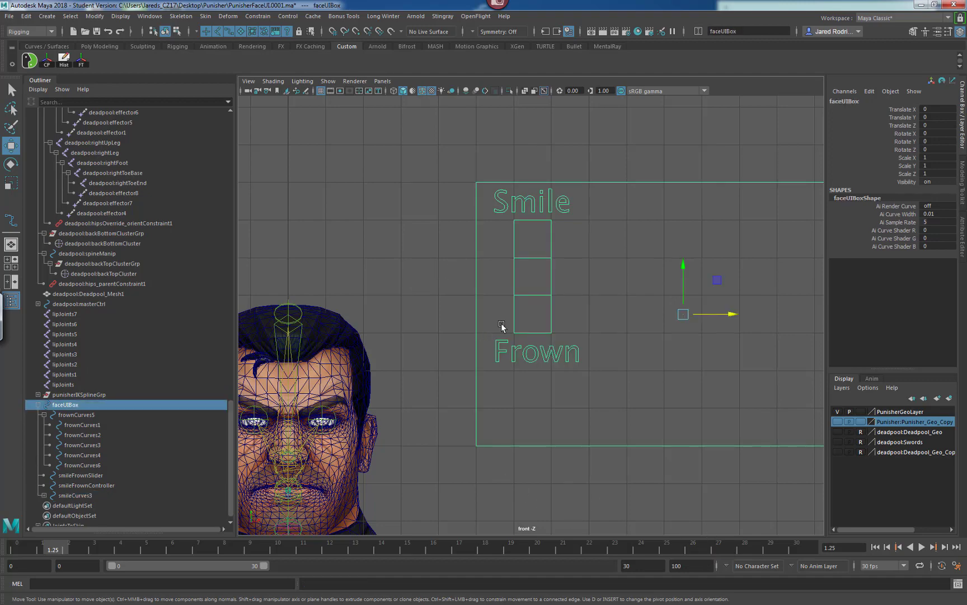
alt+middle_drag(474, 308, 419, 305)
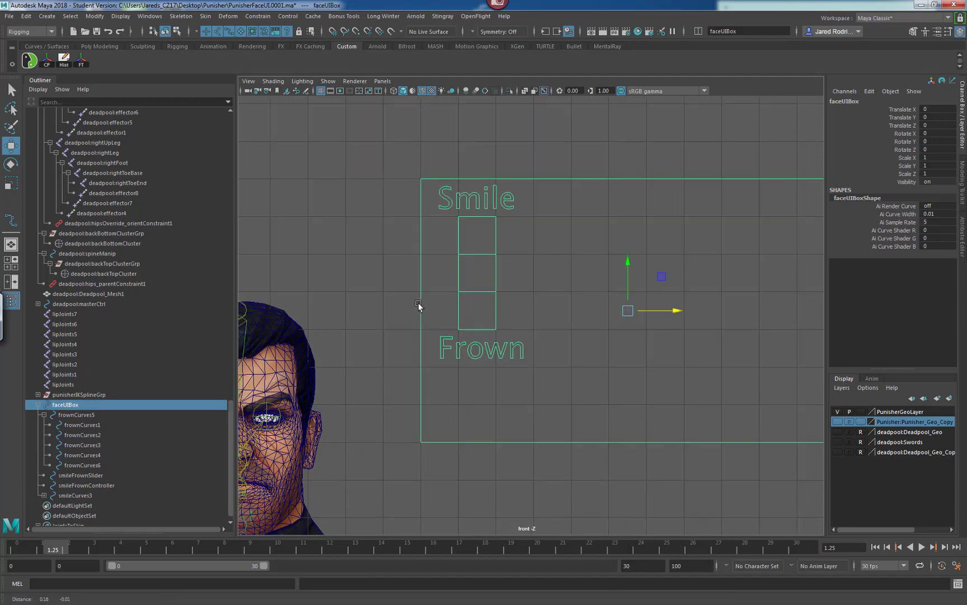
Select the Smile and Frown text, slider and faceUIBox together and lock and hide all their transform and visibility channels.
mouse_move(568, 292)
alt+right_down()
mouse_move(543, 289)
mouse_move(575, 290)
mouse_move(560, 293)
alt+right_up()
alt+middle_drag(488, 309, 479, 307)
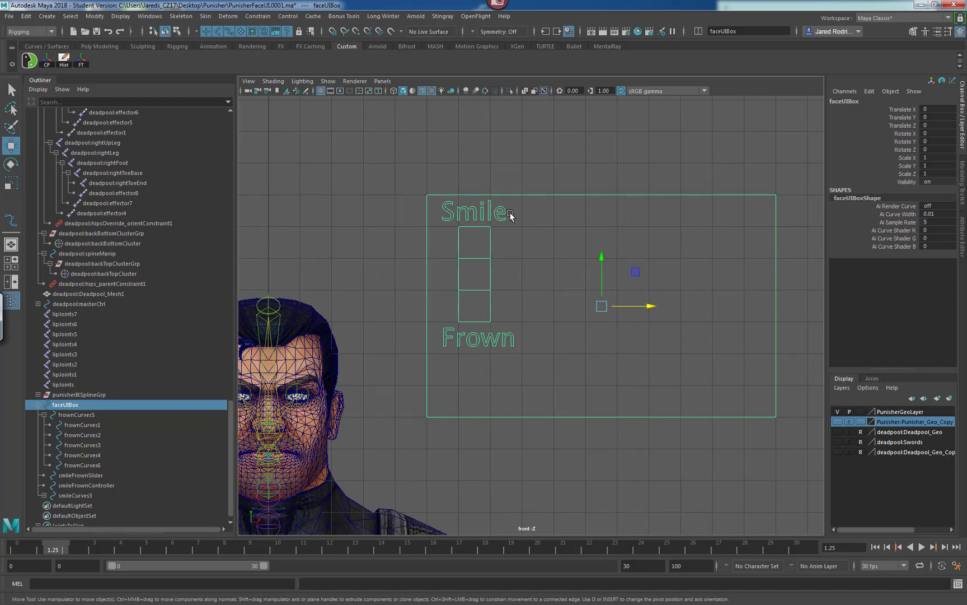
drag(519, 207, 437, 216)
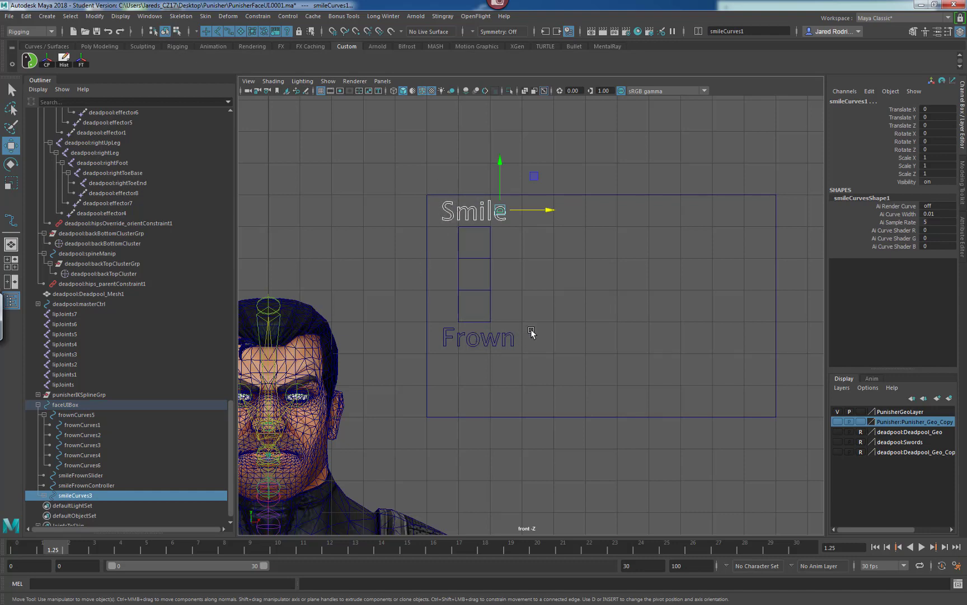
drag(531, 330, 432, 336)
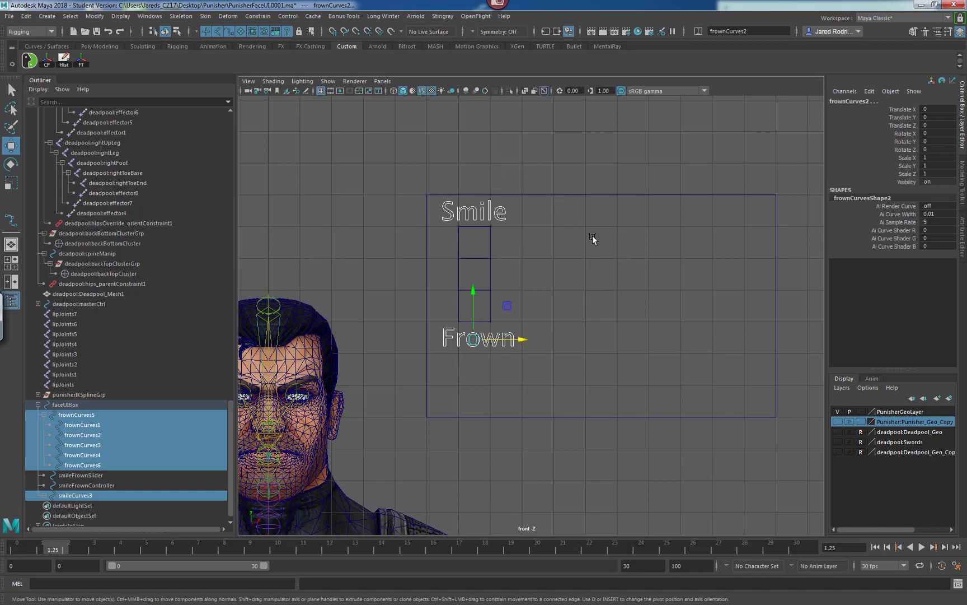
shift+click(491, 244)
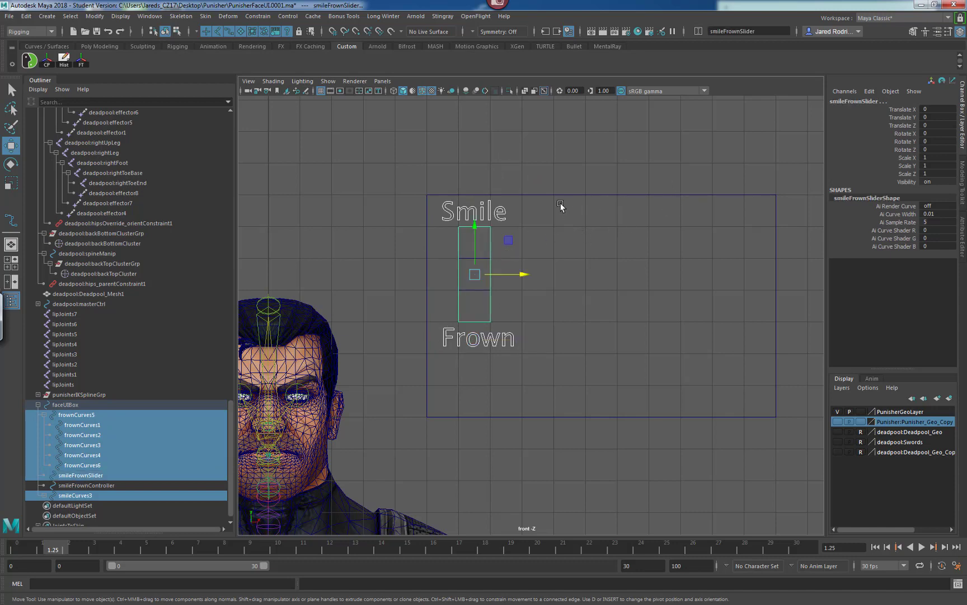
shift+click(542, 195)
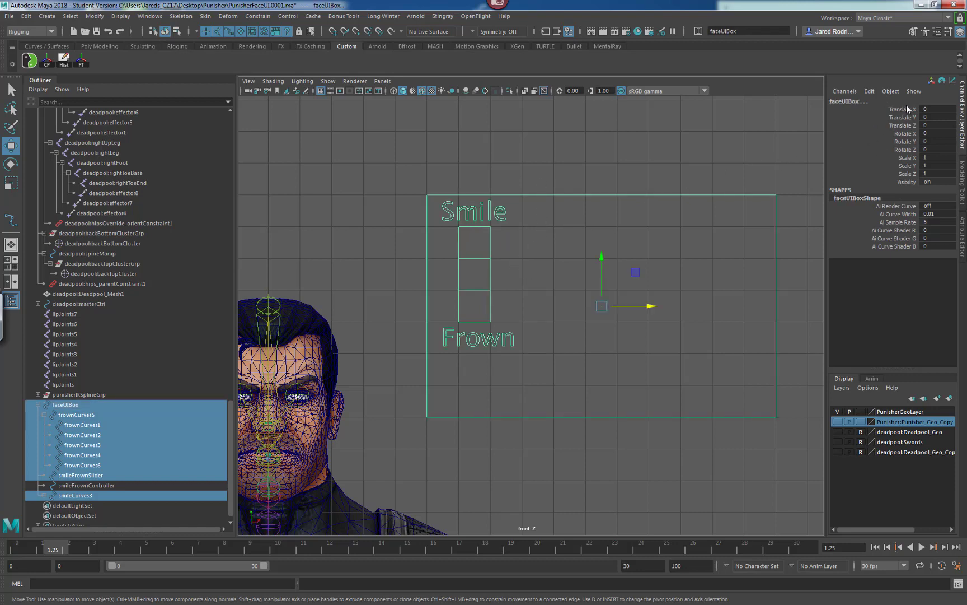
drag(907, 105, 894, 178)
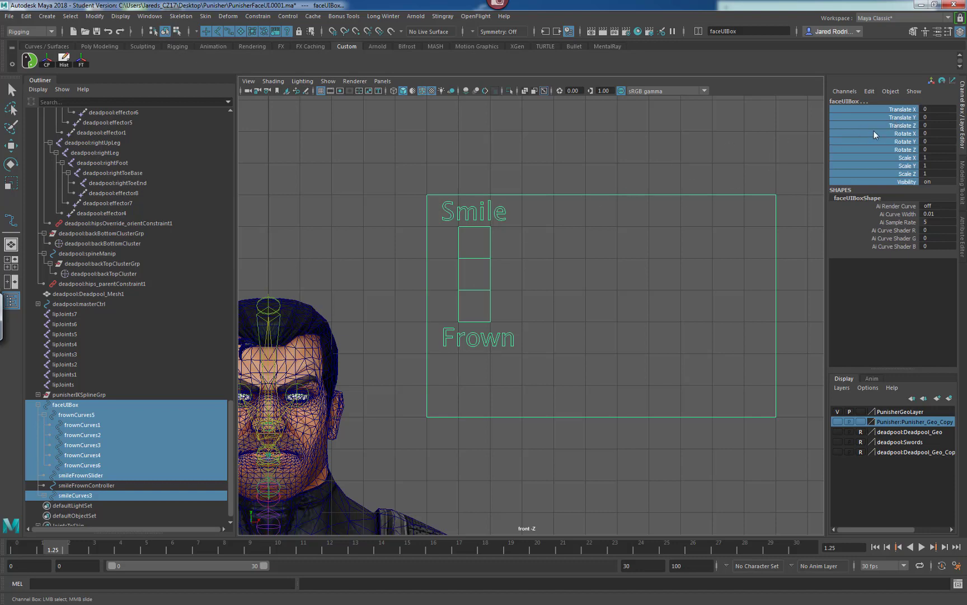
right_click(902, 119)
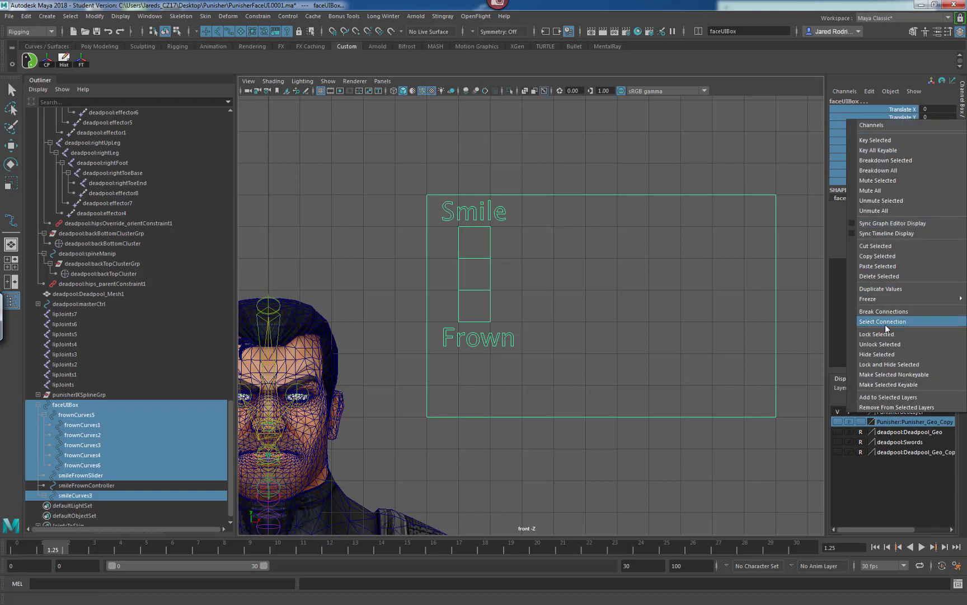
click(889, 363)
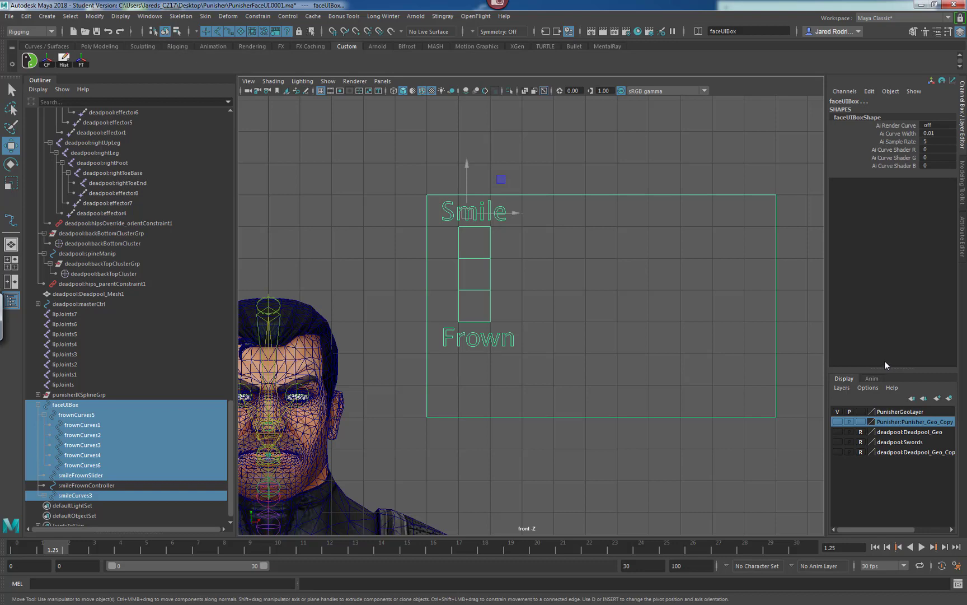
Select the box, text groups and slider one at a time to check their channels.
click(560, 312)
click(507, 339)
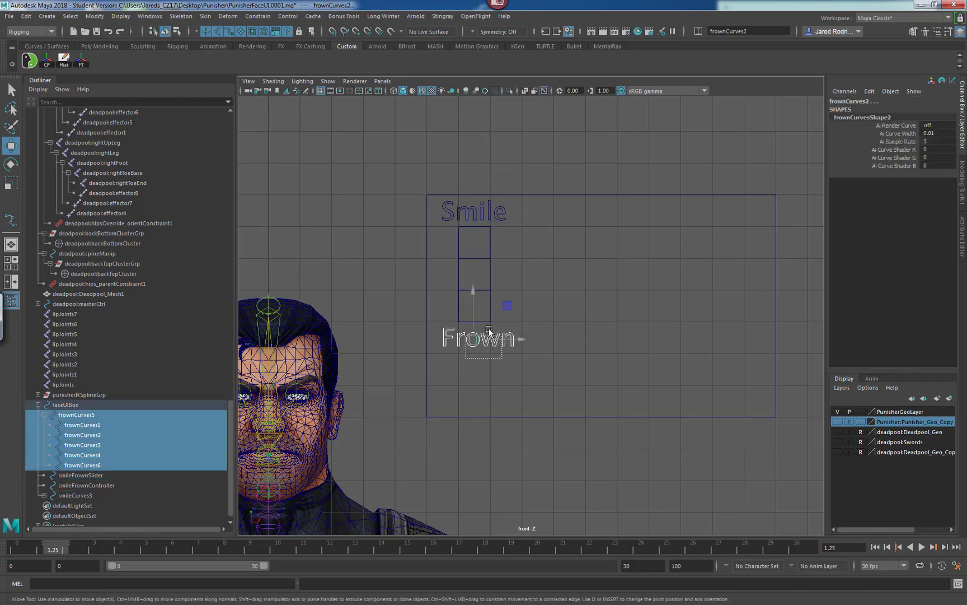
click(503, 213)
drag(401, 276, 439, 330)
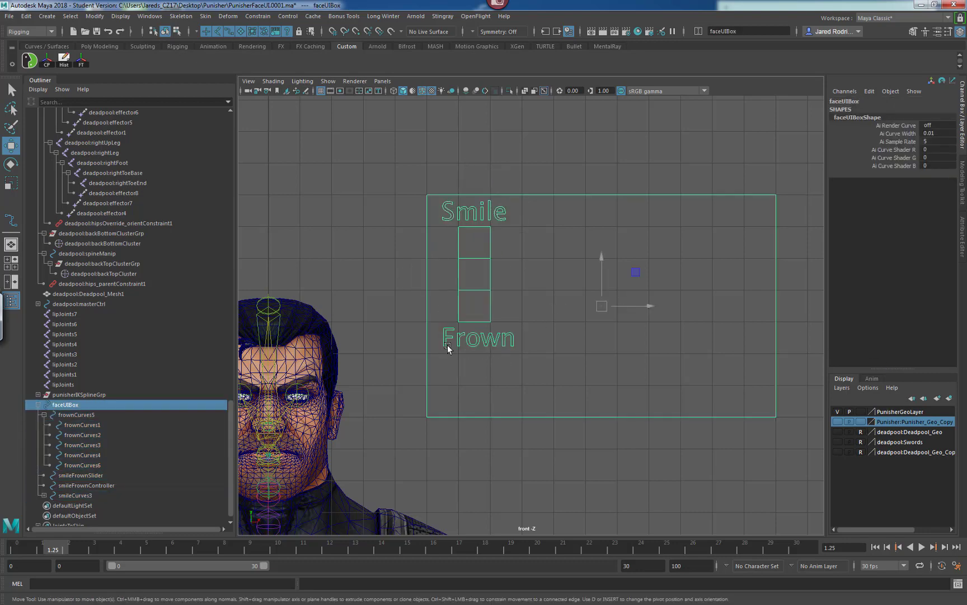
click(454, 339)
click(456, 347)
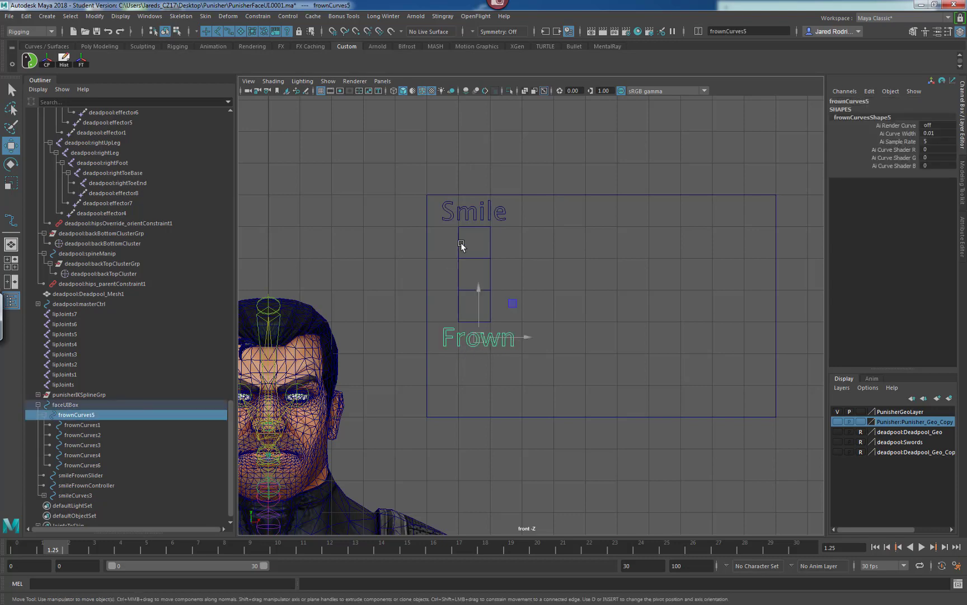
drag(462, 242, 433, 275)
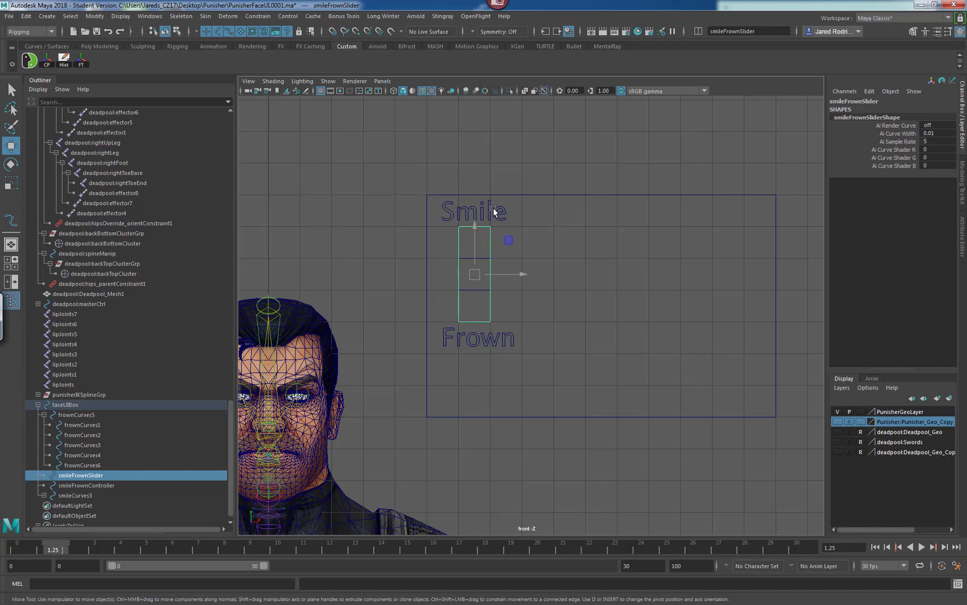
Enable drawing overrides on the Smile text group in the Attribute Editor and set its override colour to red.
click(450, 213)
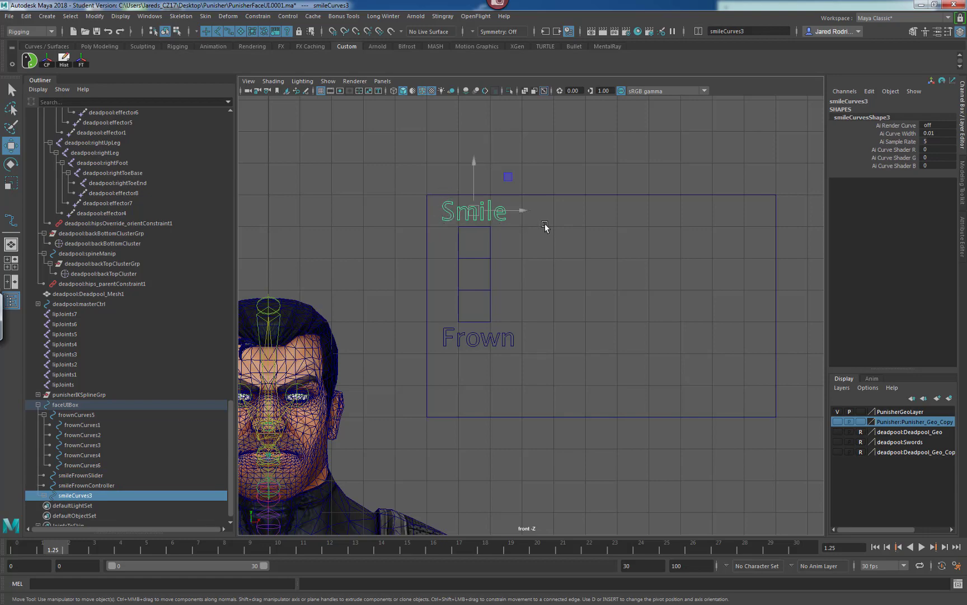
click(963, 238)
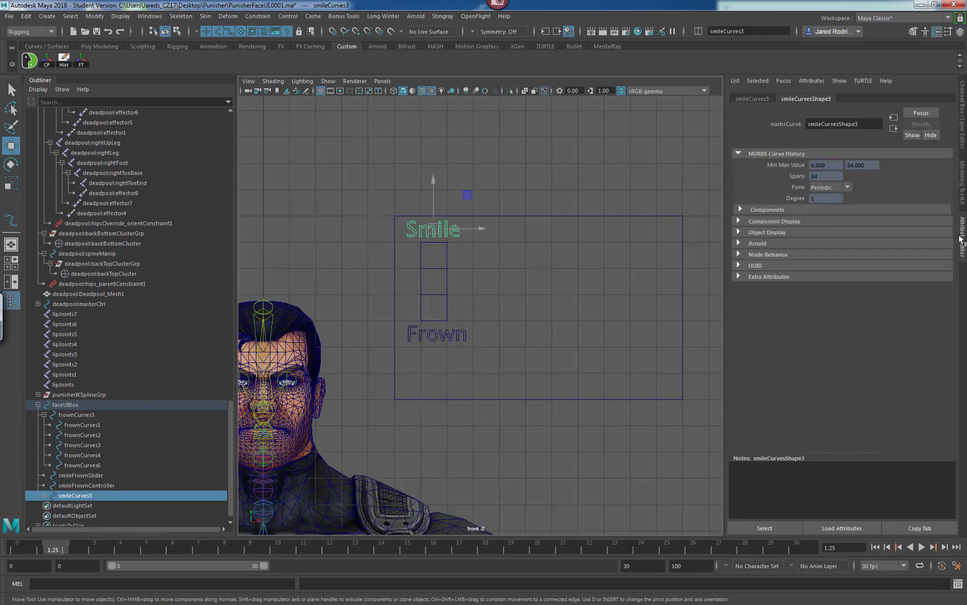
click(752, 99)
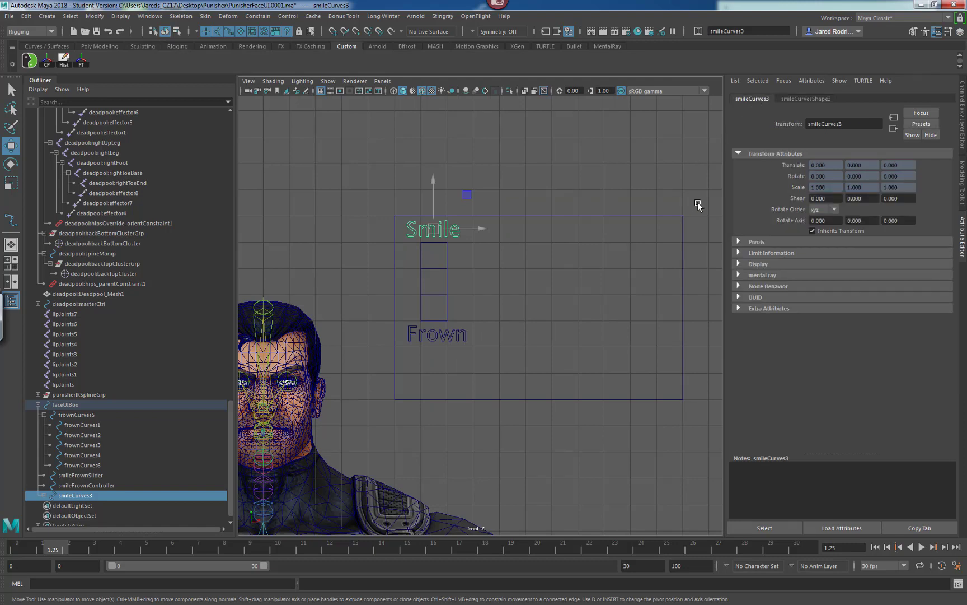
click(752, 264)
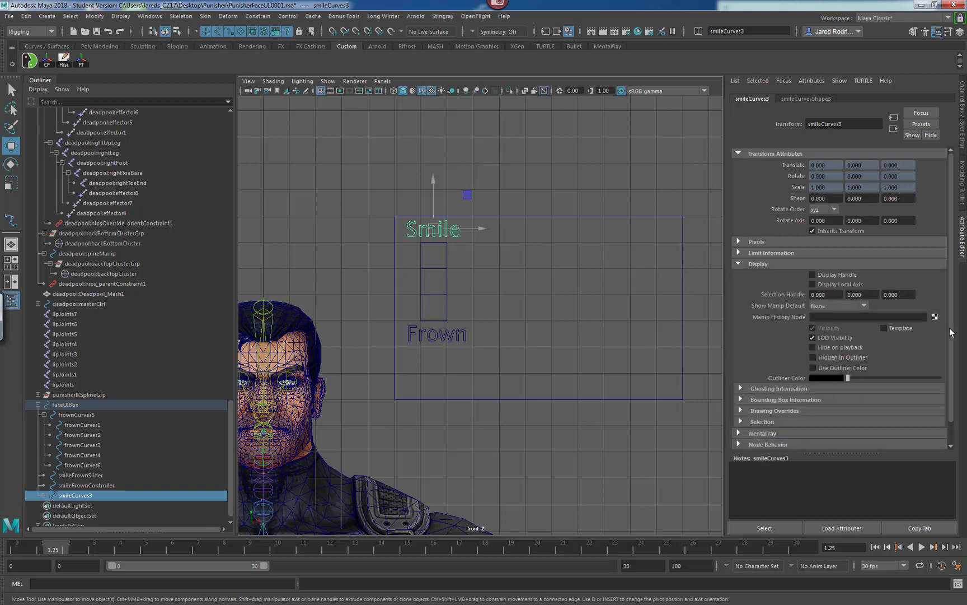
scroll(950, 332, down, 2)
click(750, 388)
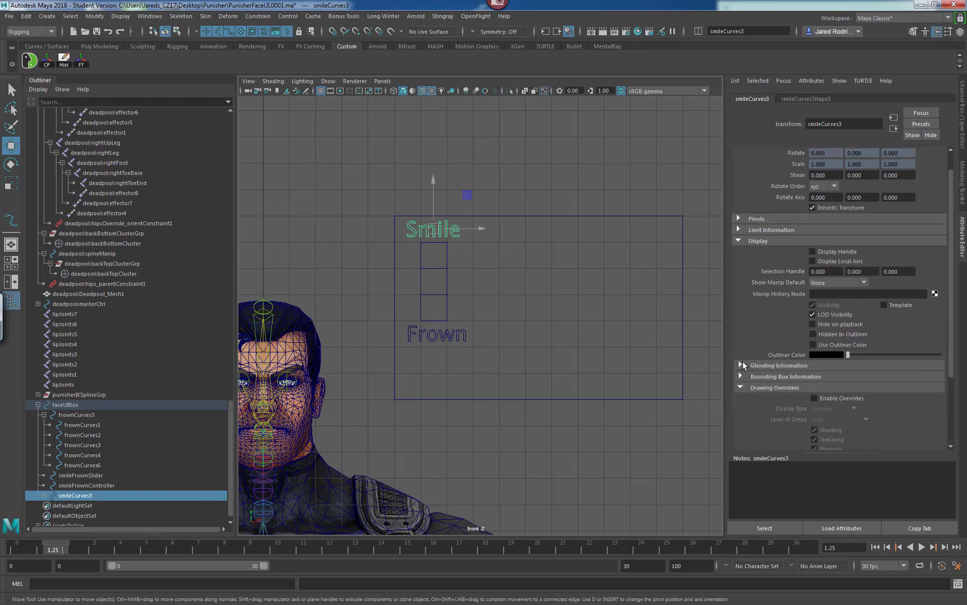
scroll(864, 357, down, 3)
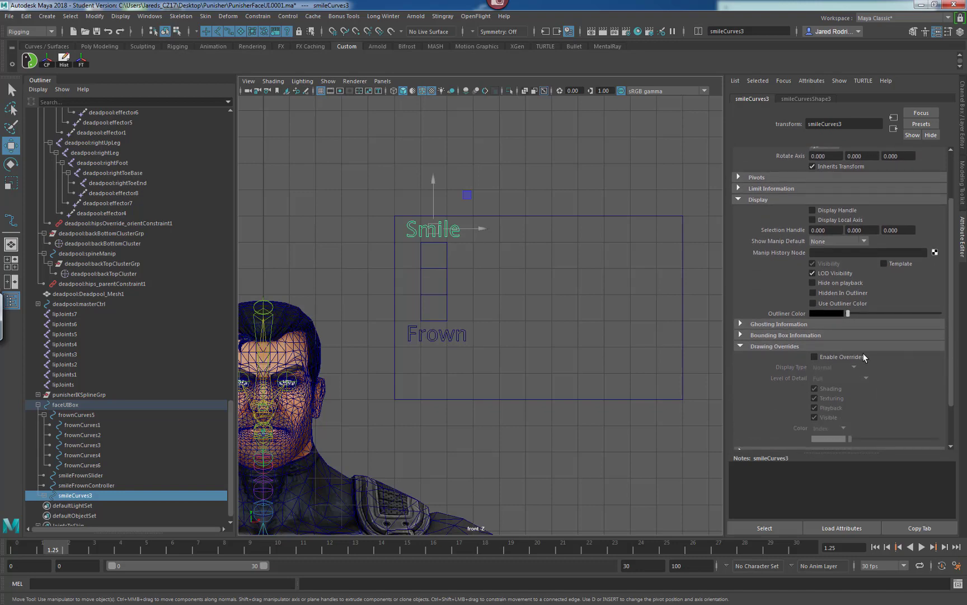
click(815, 357)
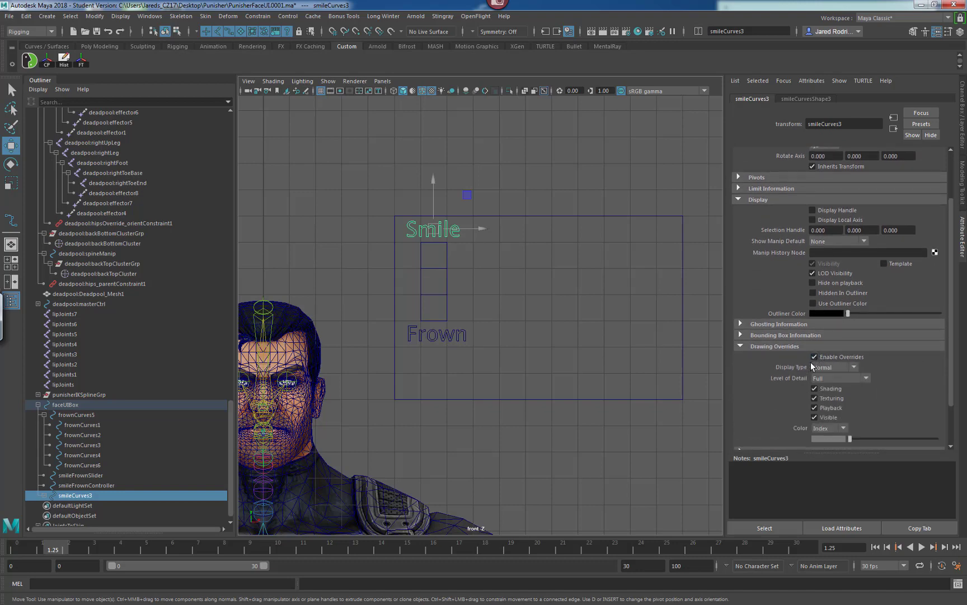
scroll(952, 361, down, 3)
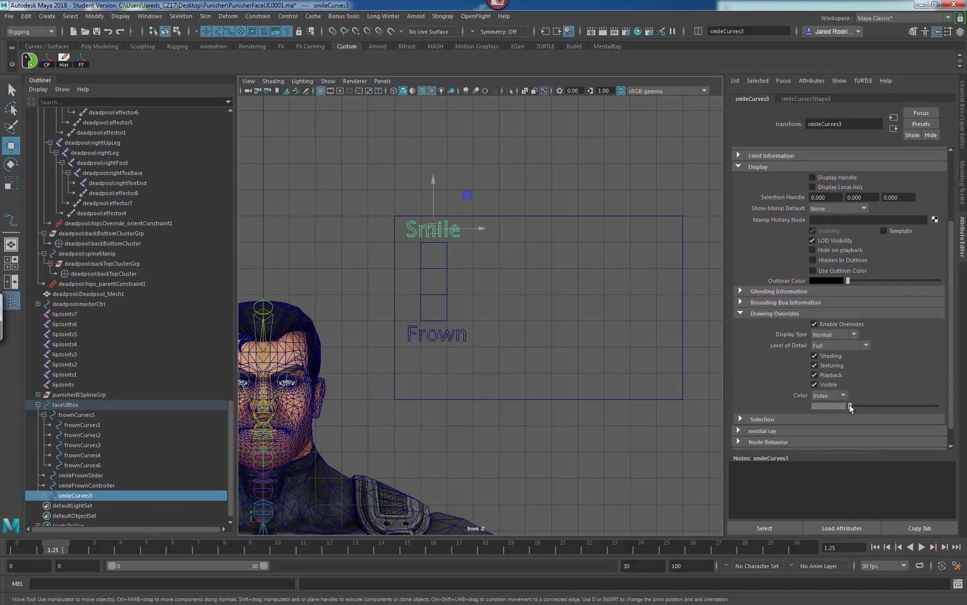
drag(850, 405, 861, 410)
click(814, 323)
click(353, 243)
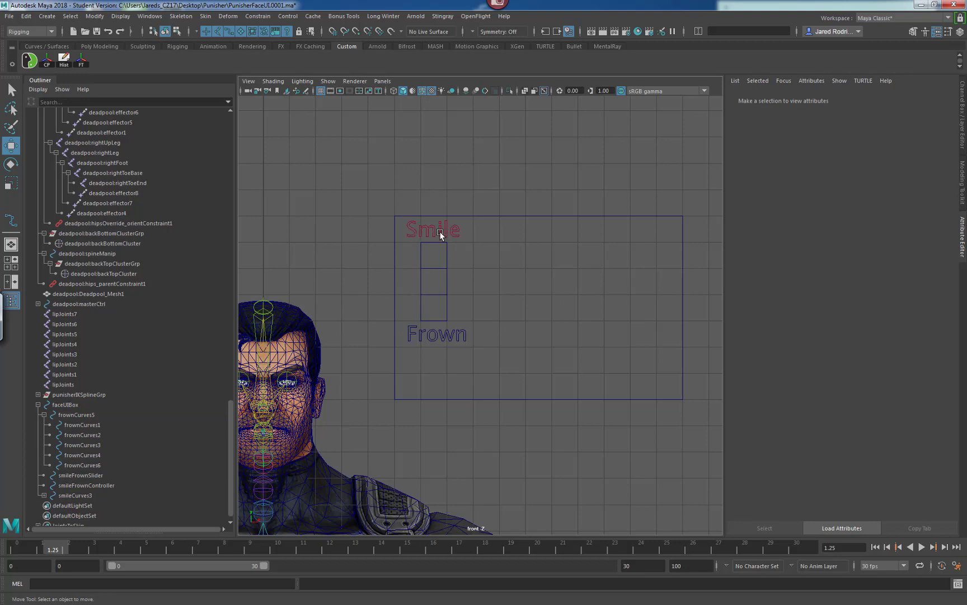
Enable drawing overrides on the Frown text group and set its override colour index to red.
click(407, 333)
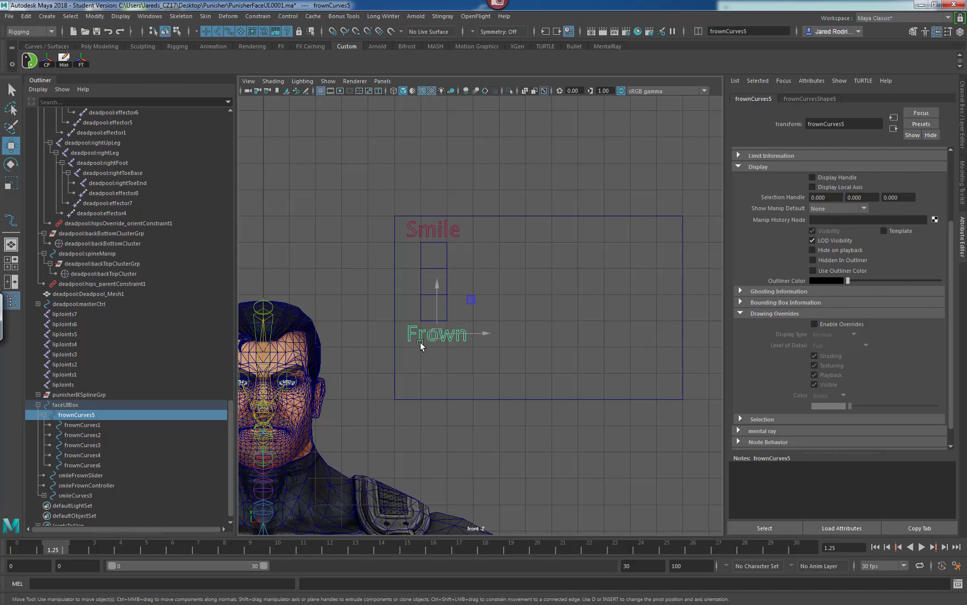
click(814, 324)
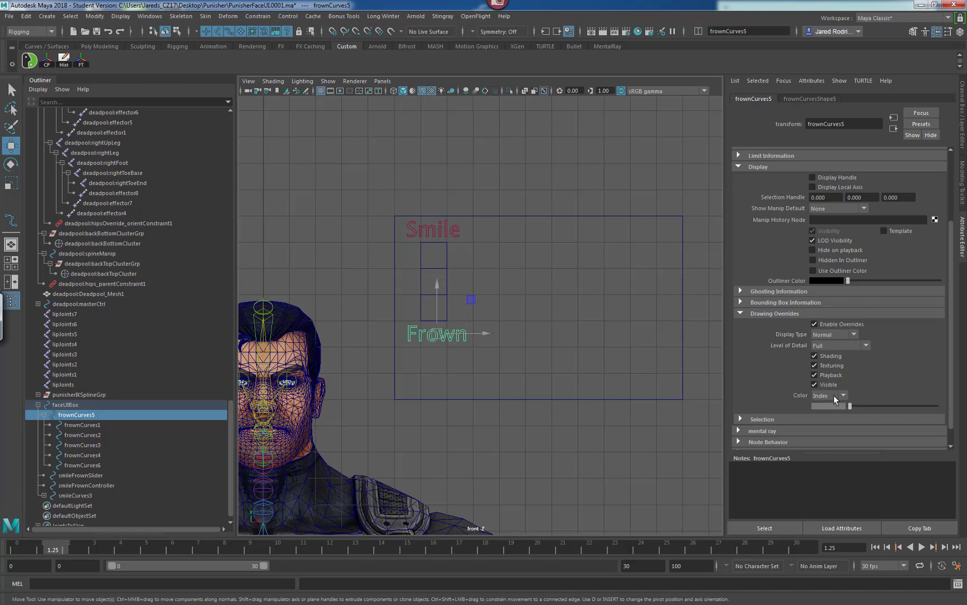
drag(853, 403, 860, 406)
click(369, 312)
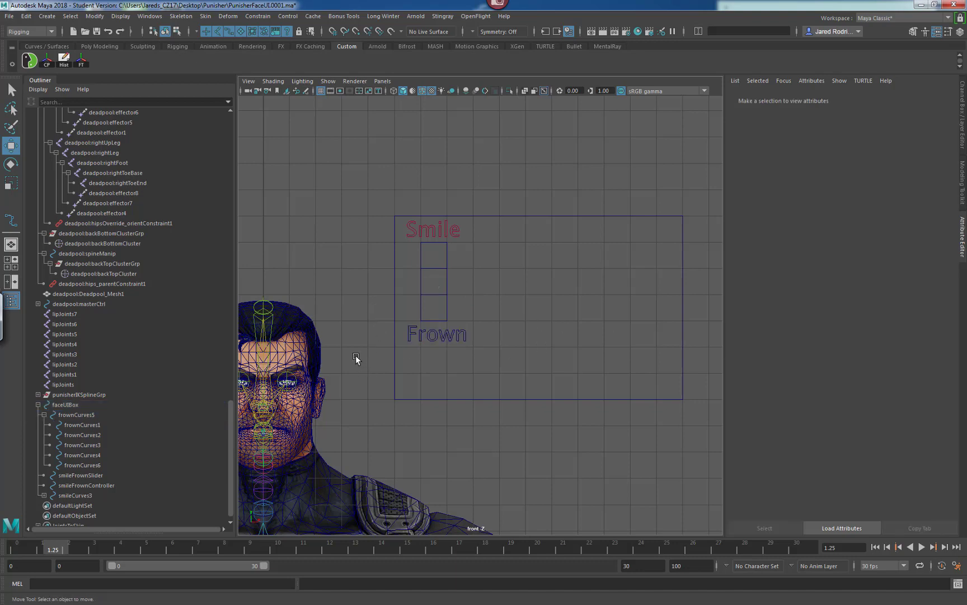
click(408, 333)
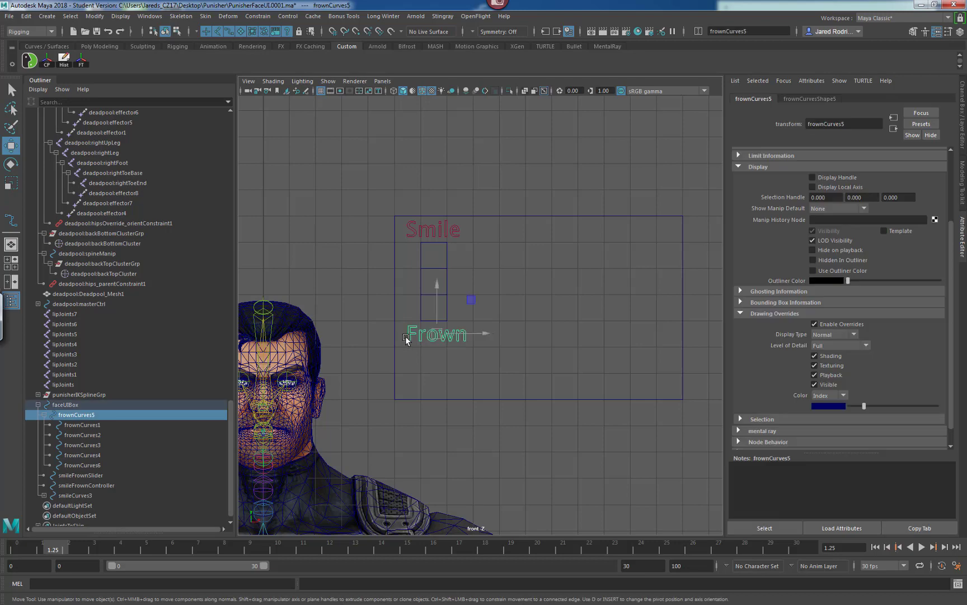
click(863, 404)
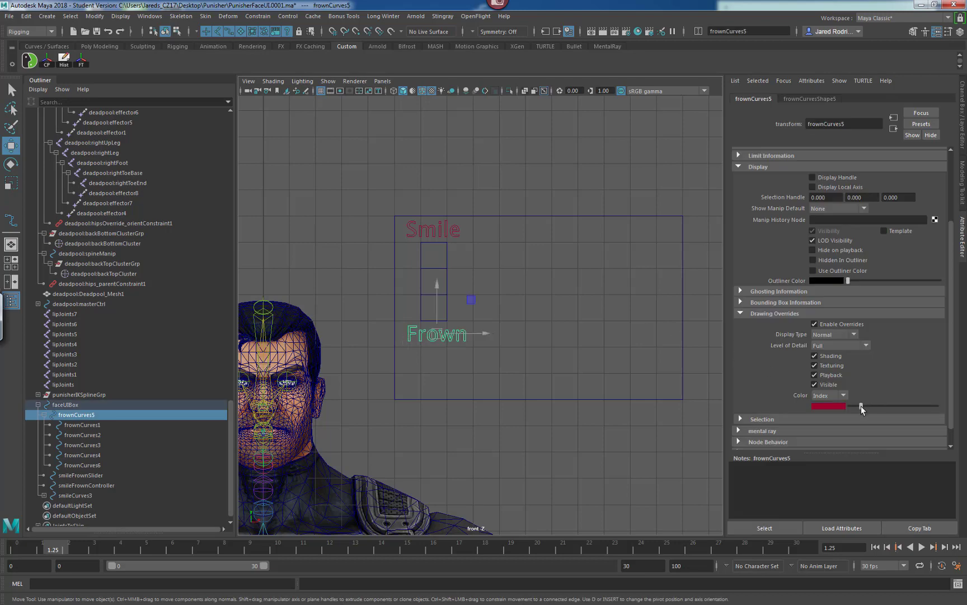
click(635, 359)
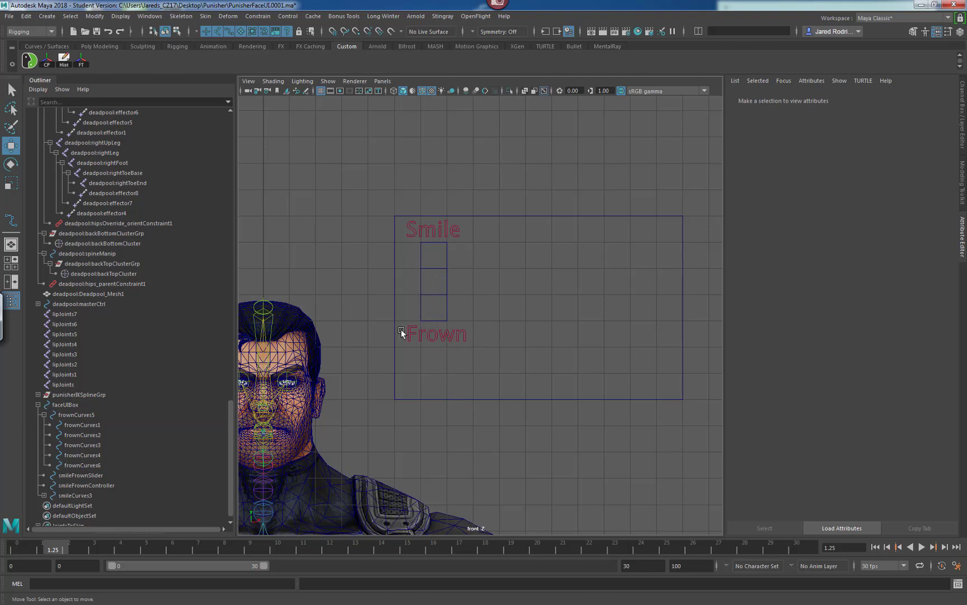
Adjust the Frown text's override colour index through green and magenta, ending on a pinkish red.
click(421, 339)
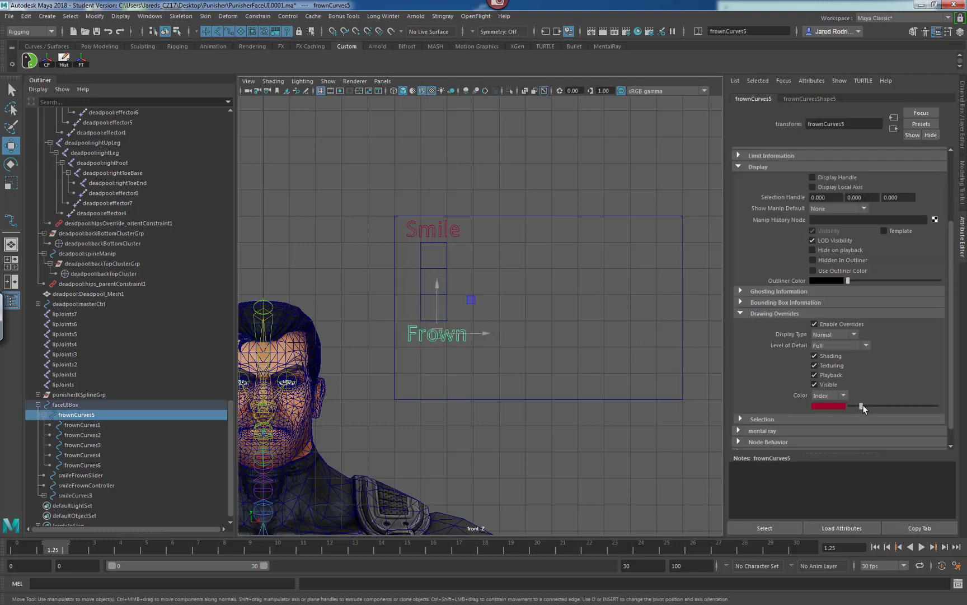
drag(863, 405, 869, 406)
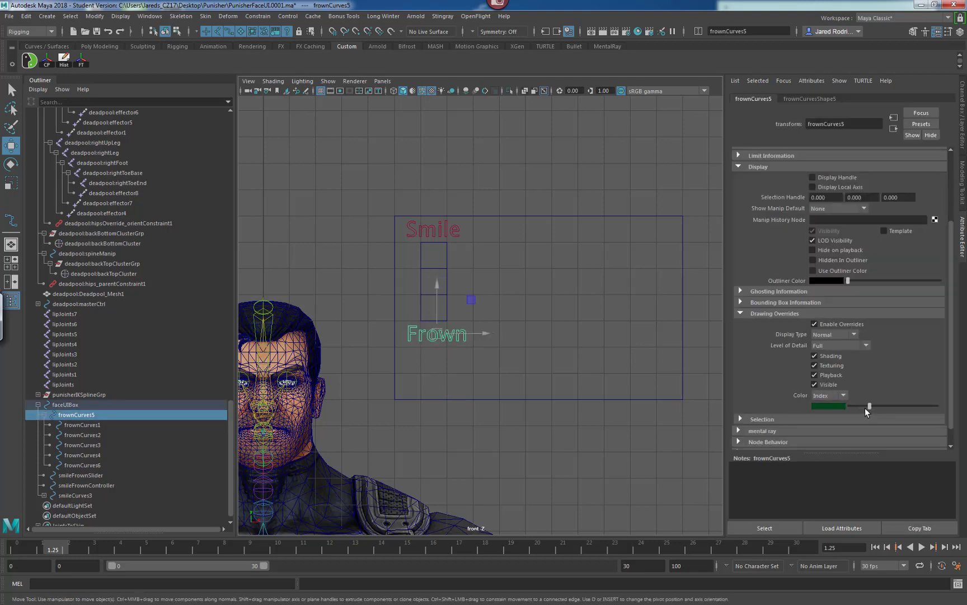
click(564, 390)
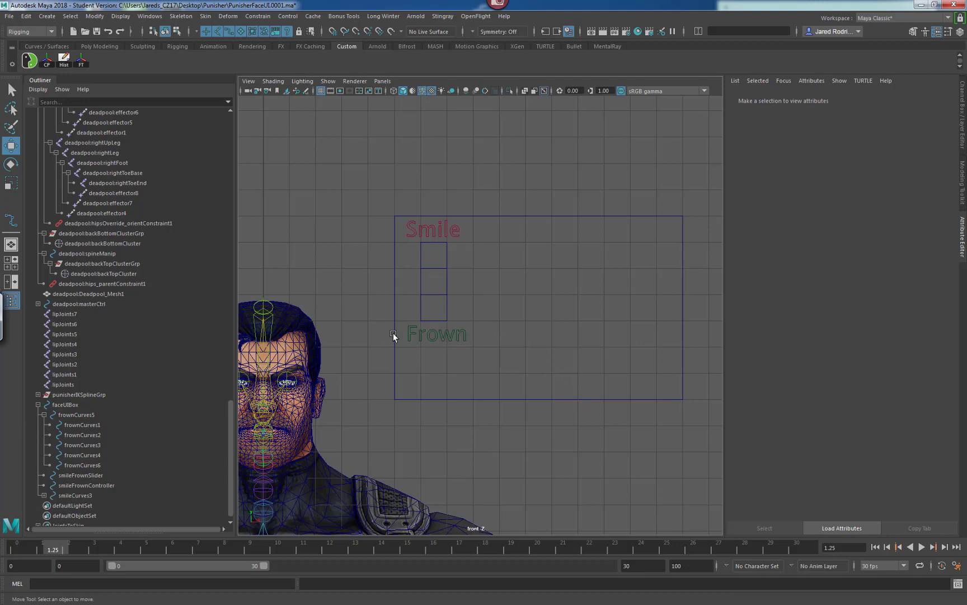
click(462, 335)
drag(867, 407, 876, 408)
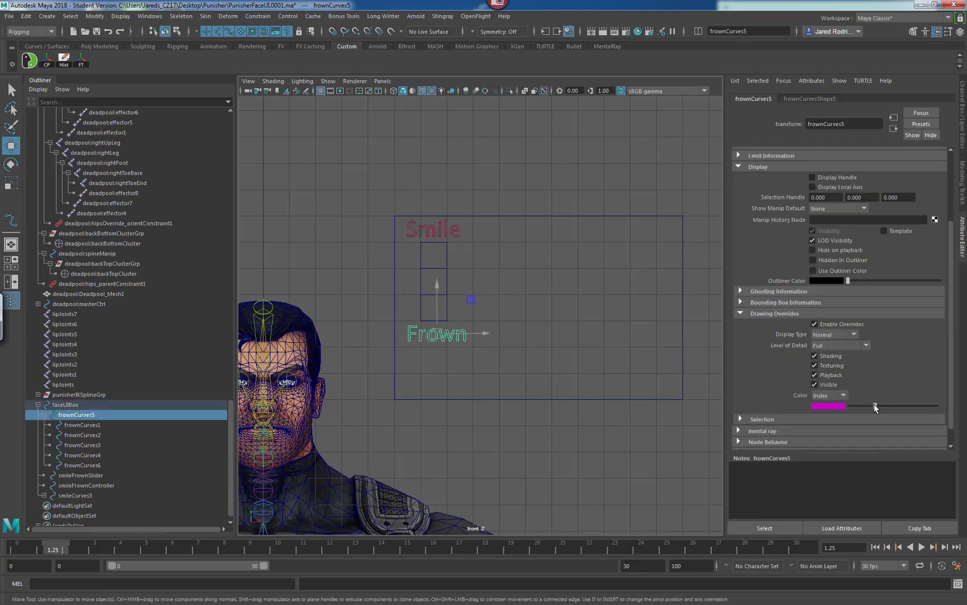
click(402, 358)
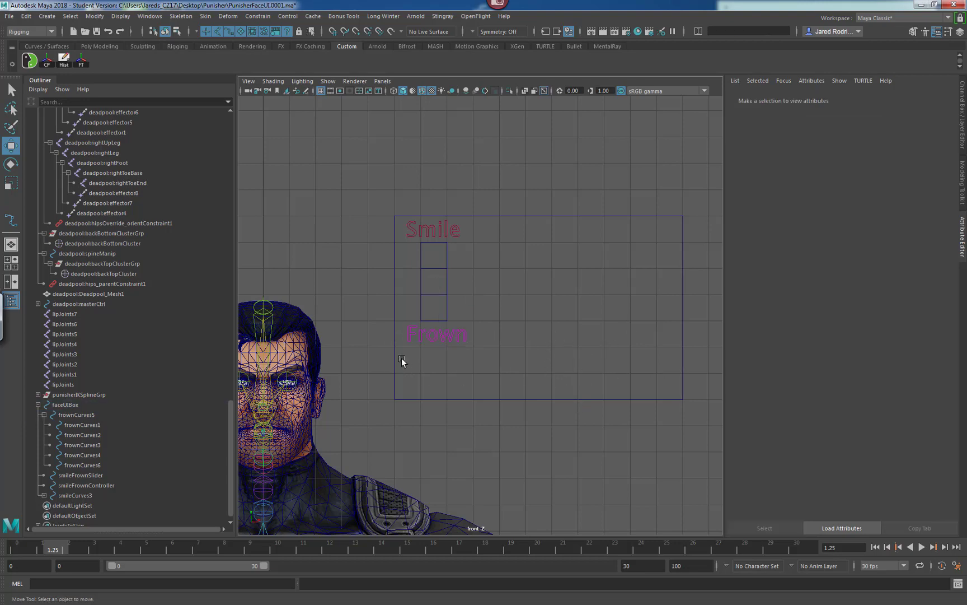
click(410, 329)
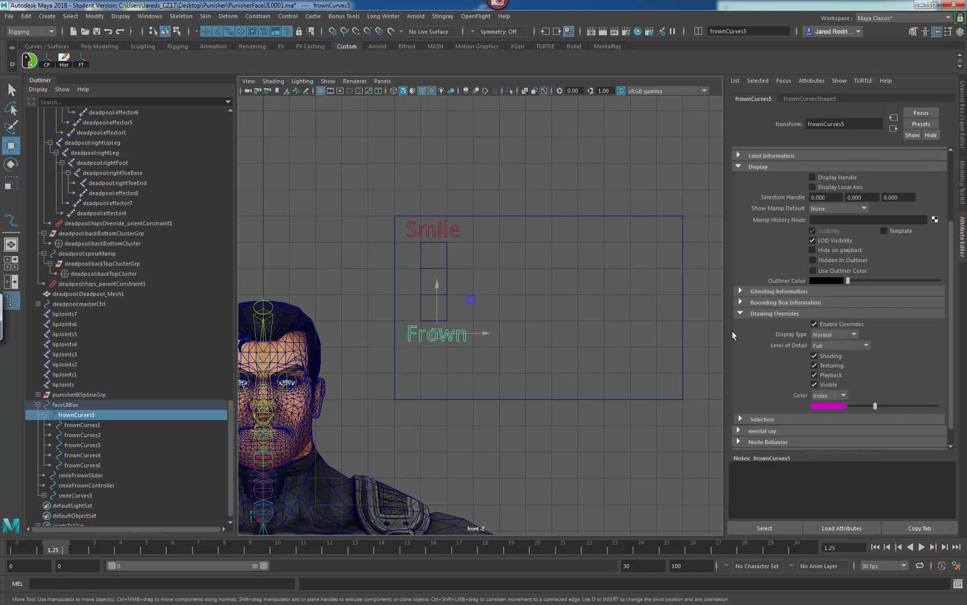
mouse_move(888, 407)
mouse_down()
mouse_move(880, 406)
mouse_move(930, 410)
mouse_up()
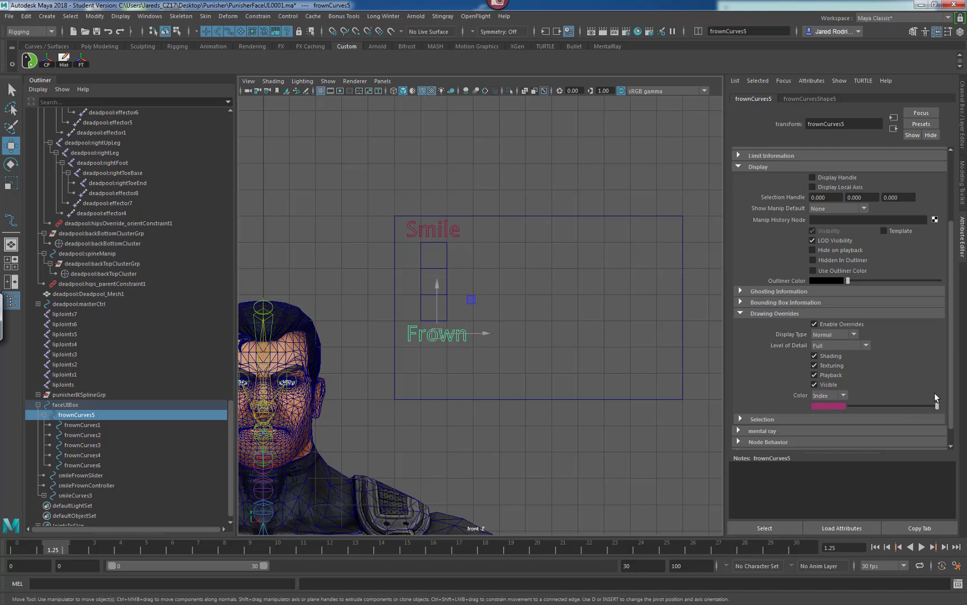
click(532, 347)
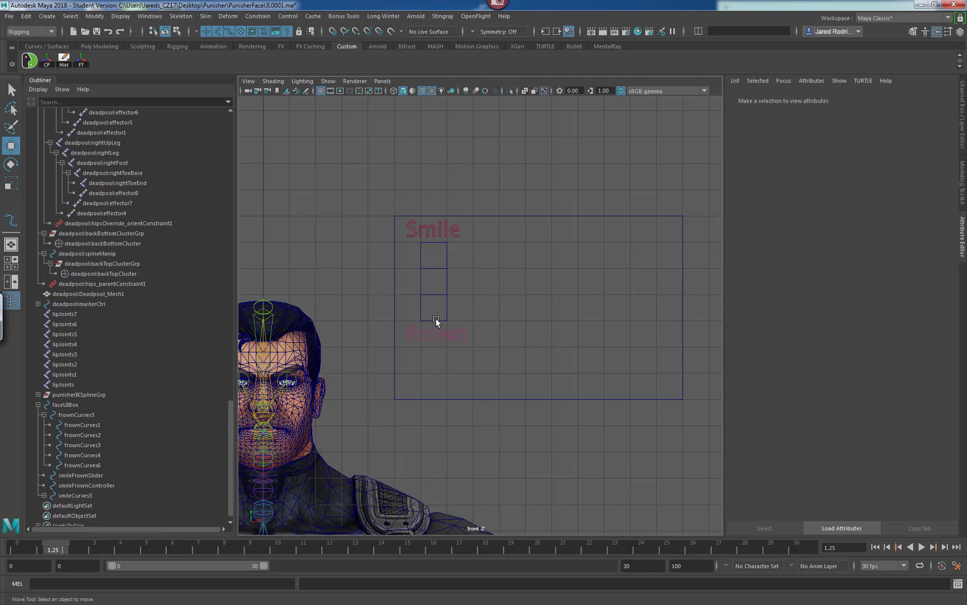
Select the Smile text, the box and the Frown text in turn to inspect their display and drawing override attributes.
click(407, 233)
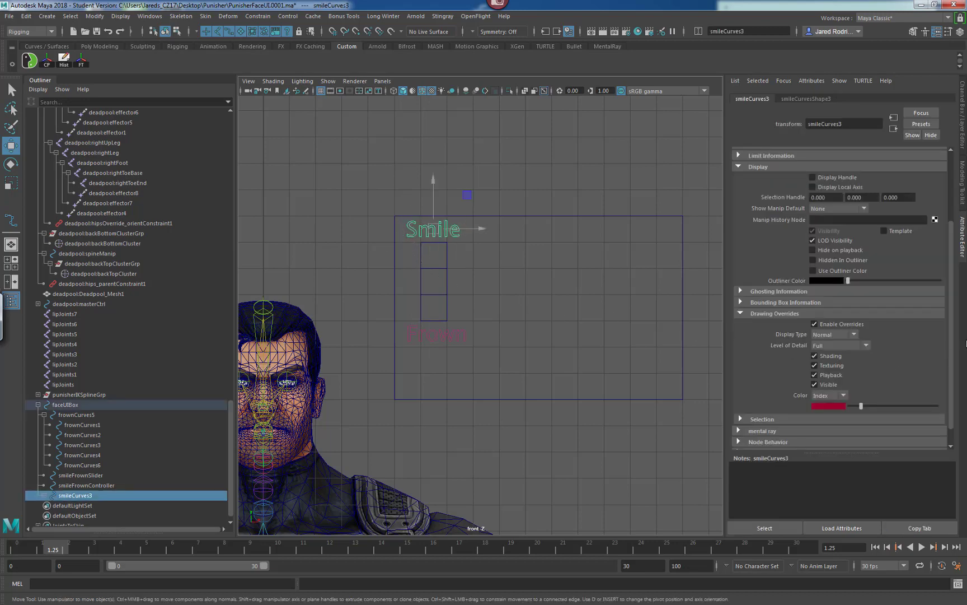
drag(950, 348, 948, 369)
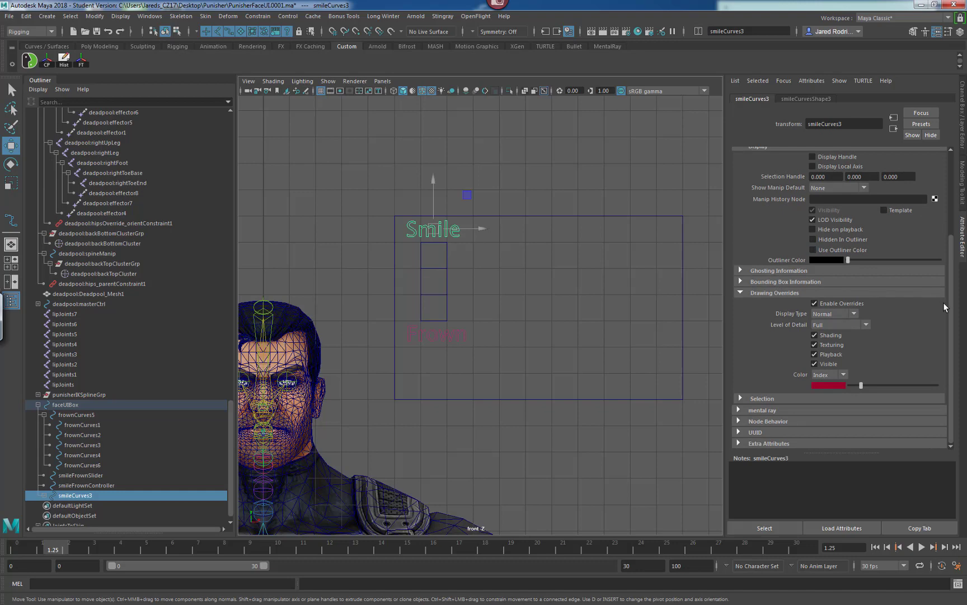
scroll(944, 307, up, 5)
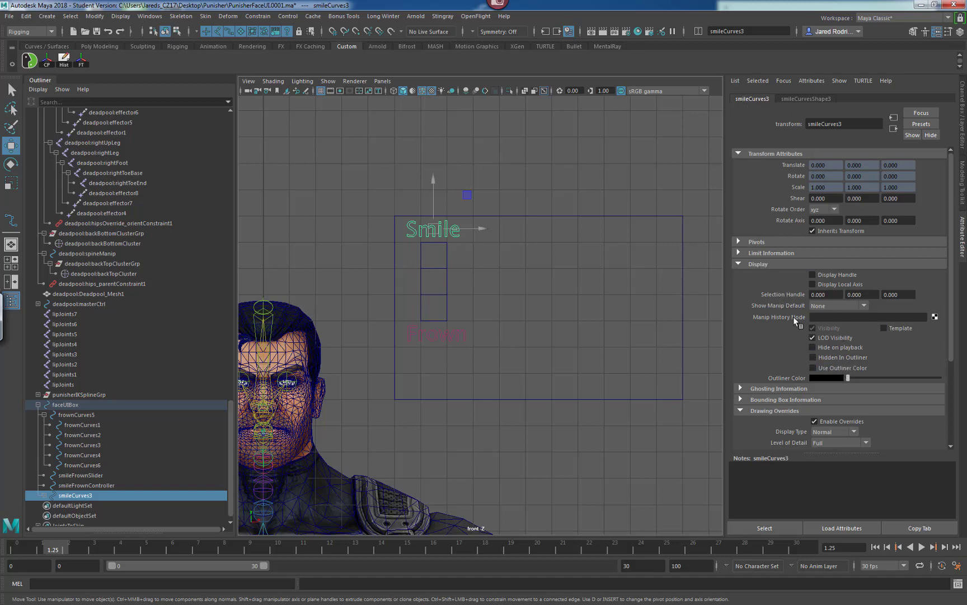
click(529, 275)
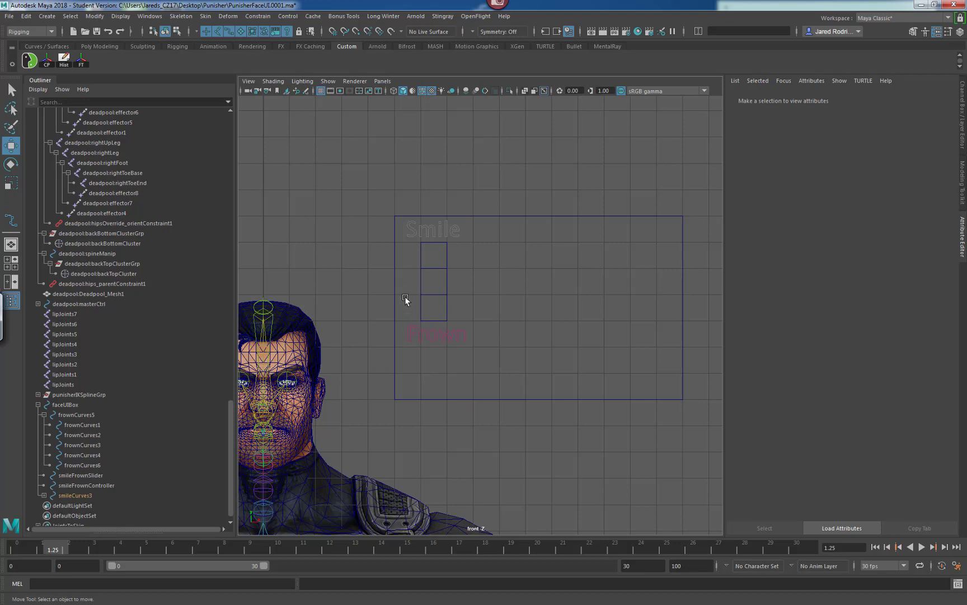
click(399, 263)
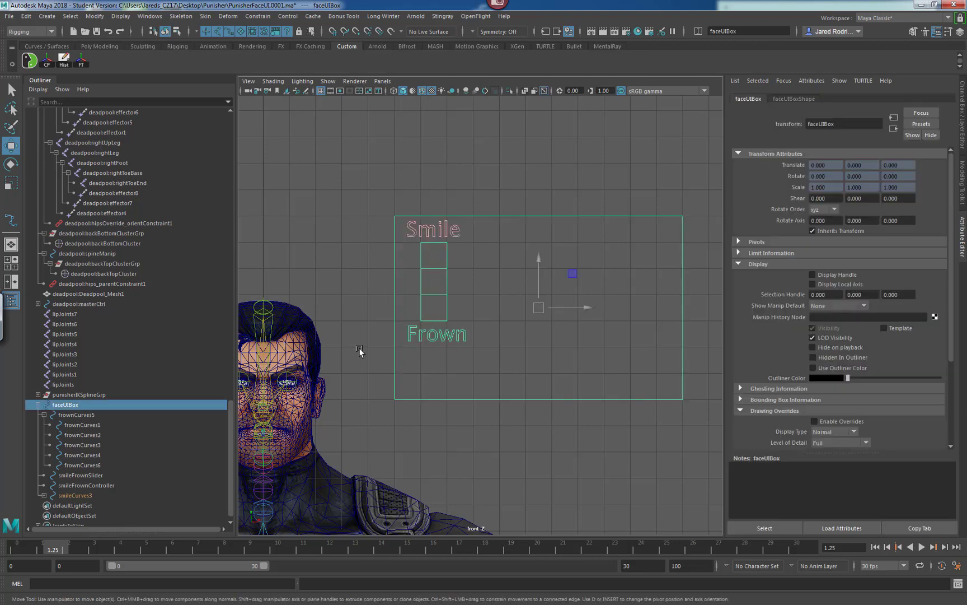
click(411, 328)
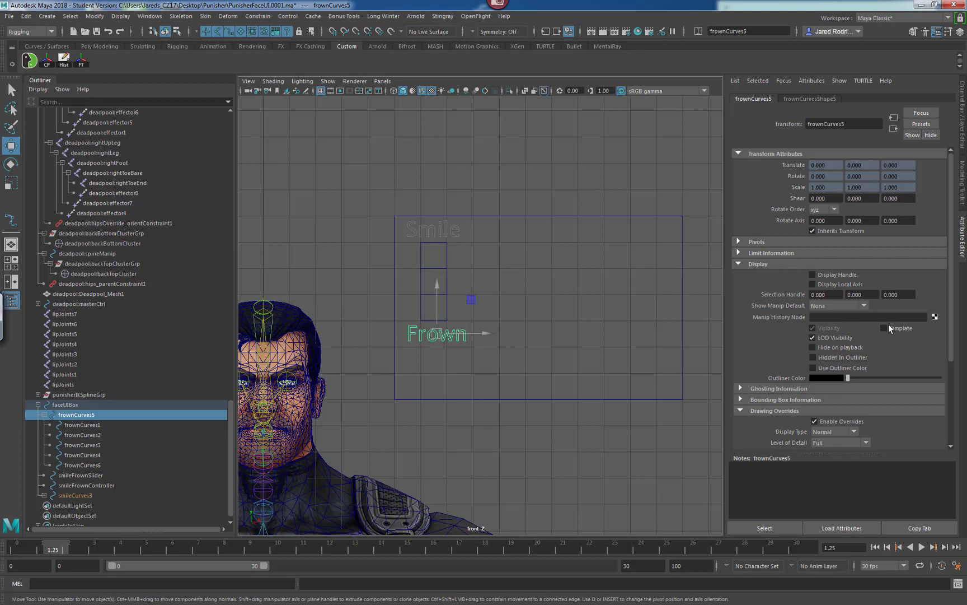
click(551, 329)
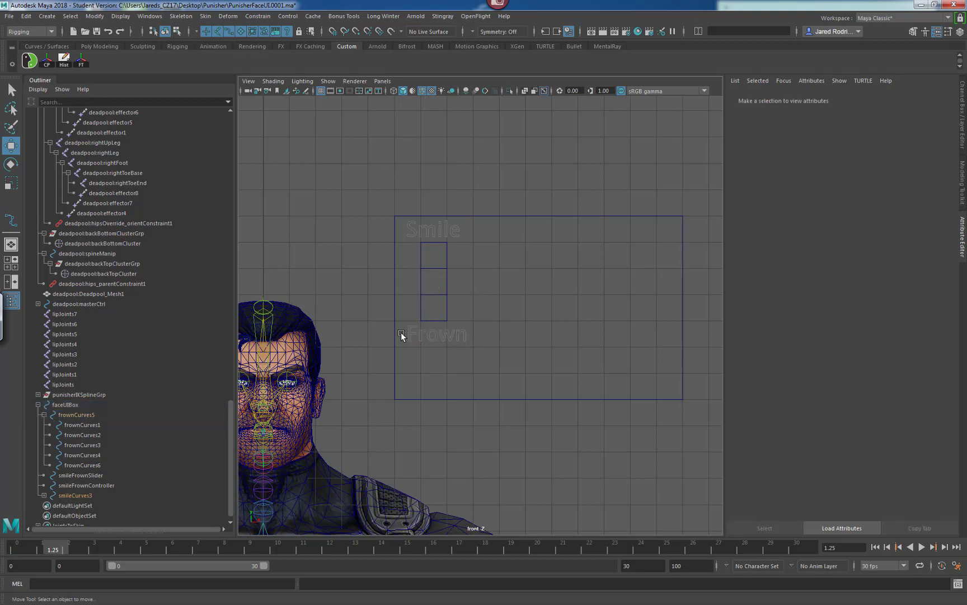
drag(430, 331, 432, 341)
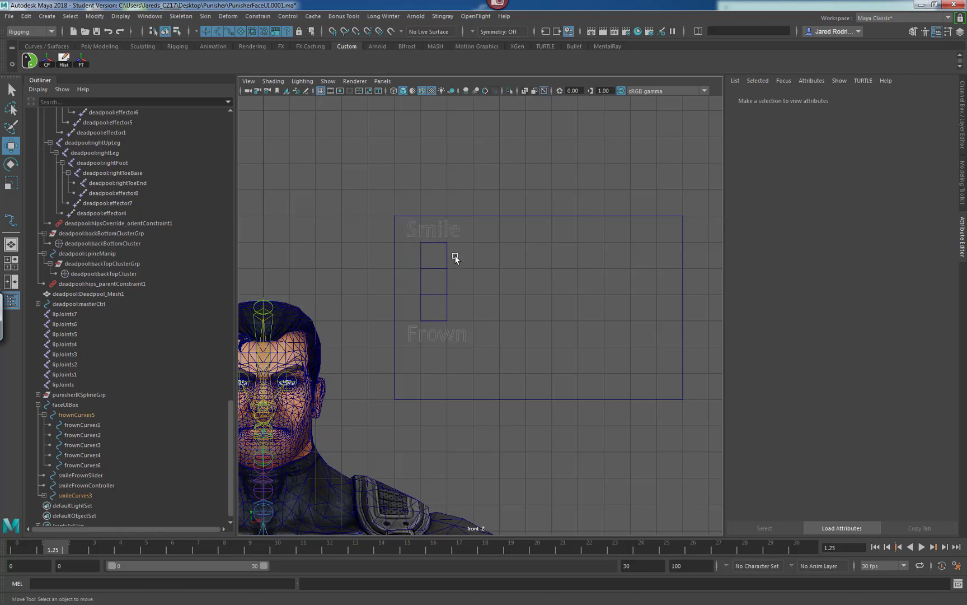
Set the smileFrownSlider to template display so it cannot be selected in the viewport.
click(421, 307)
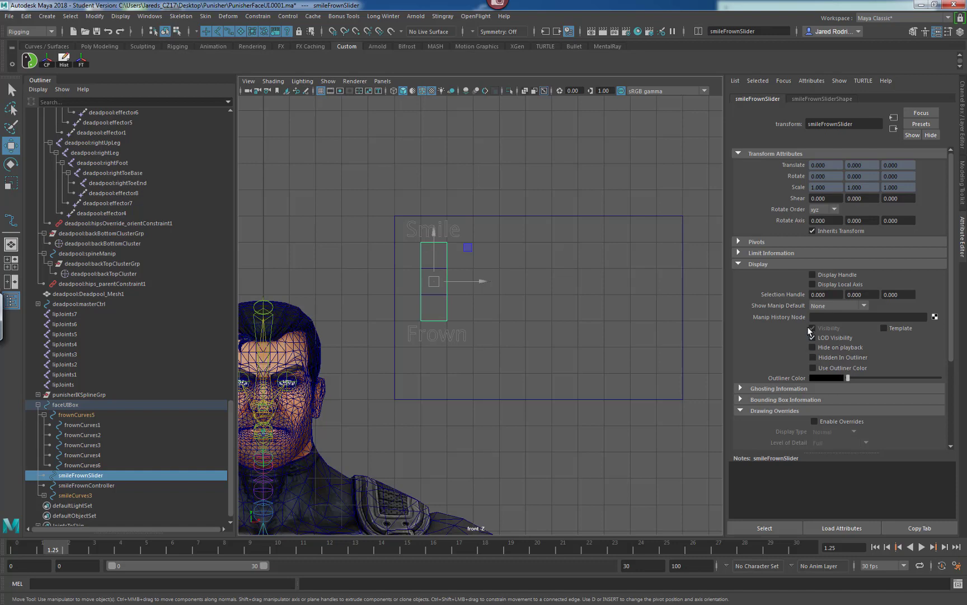
click(884, 328)
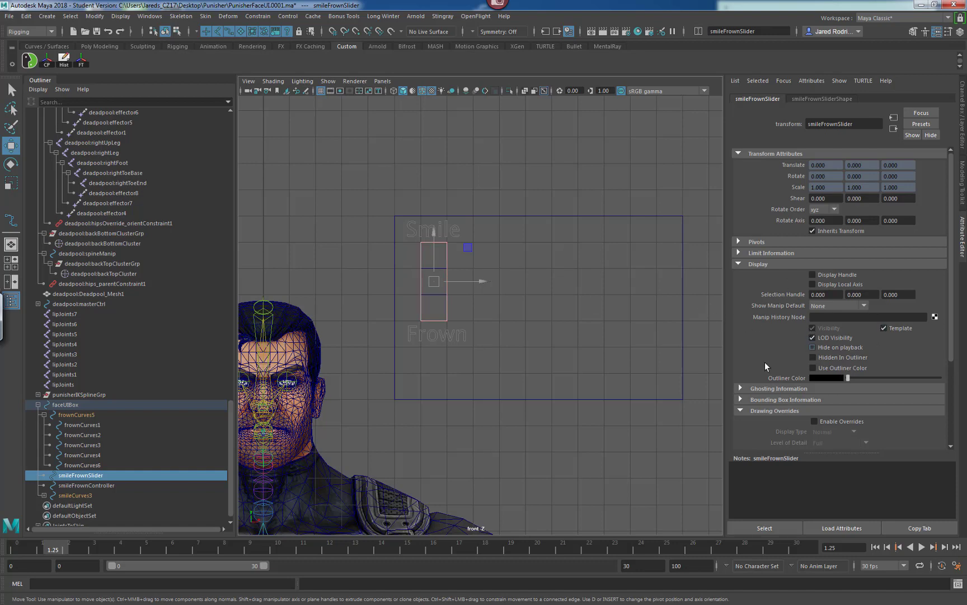
click(501, 313)
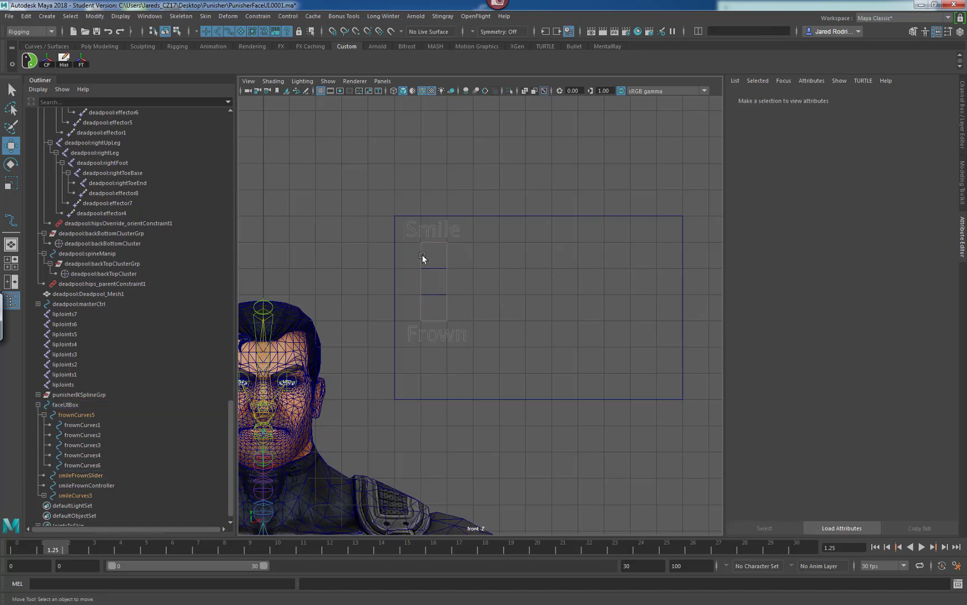
Select the smileFrownController and switch the viewport to textured display.
alt+middle_drag(441, 268, 458, 270)
click(456, 266)
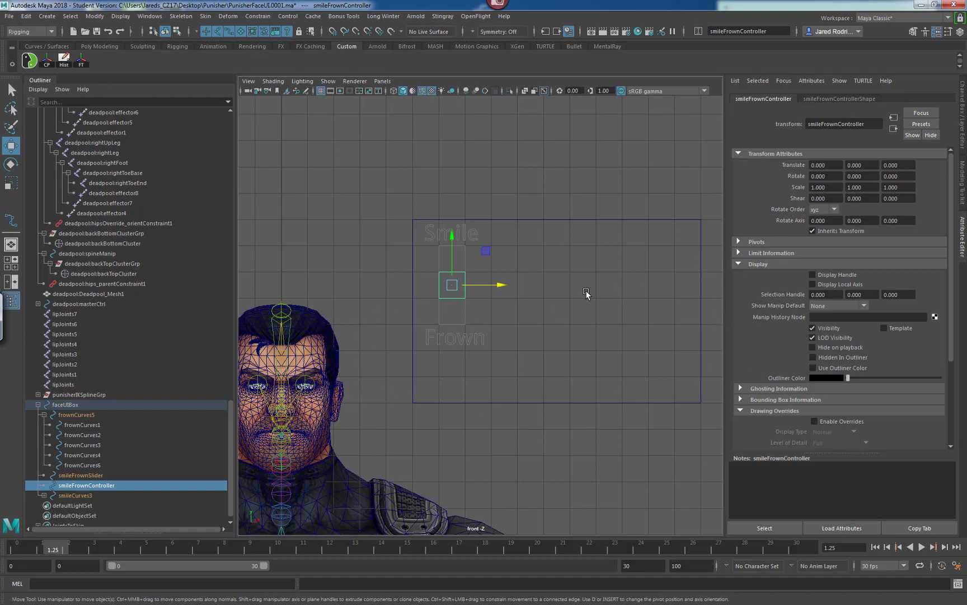
alt+middle_drag(467, 301, 493, 294)
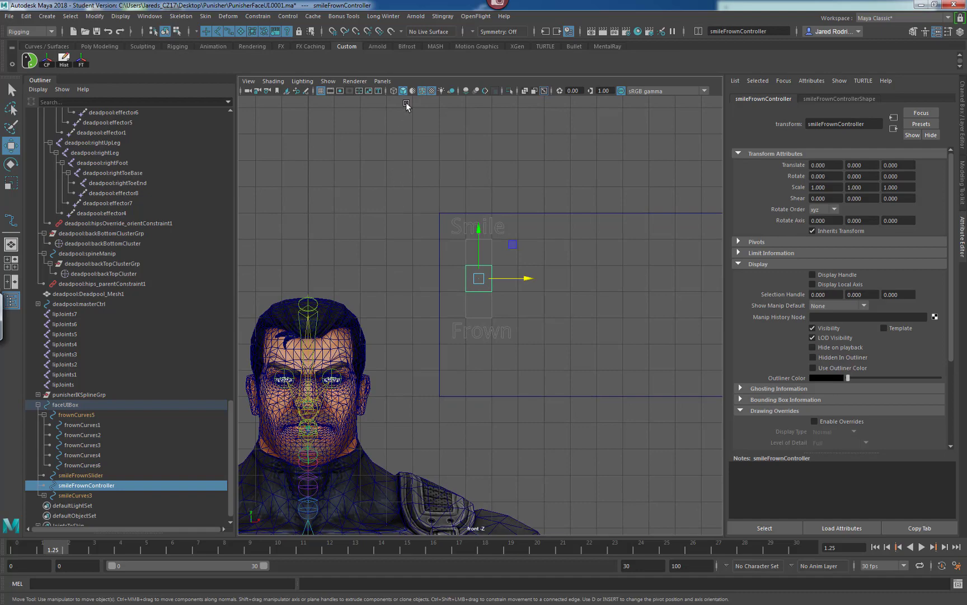
click(422, 92)
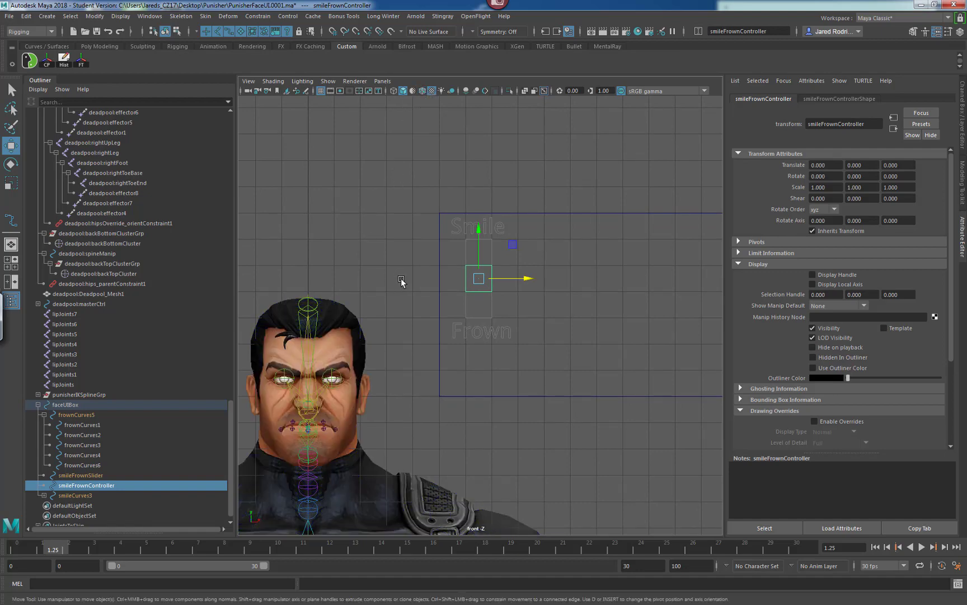
click(274, 82)
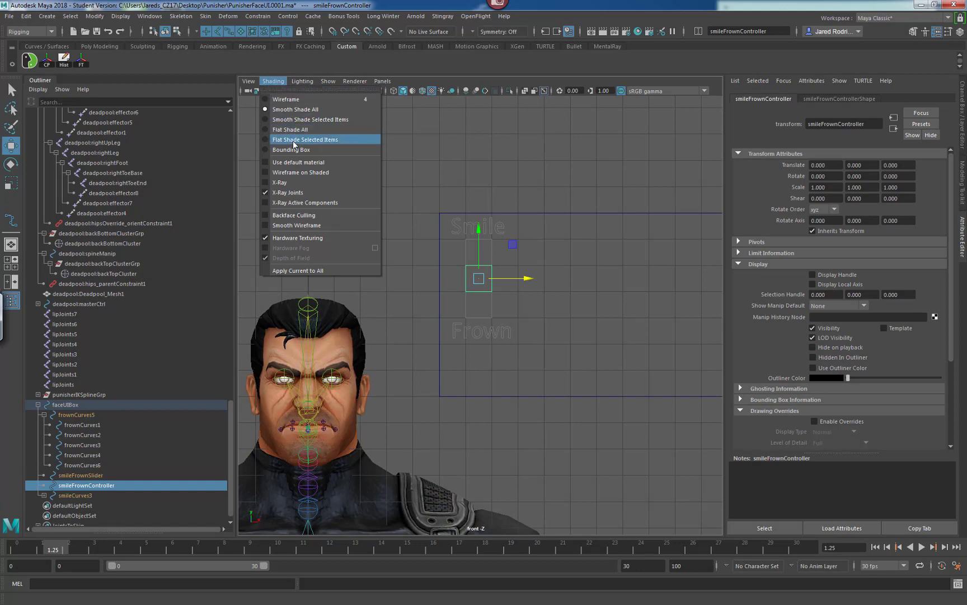
click(451, 74)
Enable drawing overrides on the smileFrownController and set its override colour index to red.
alt+middle_drag(544, 291, 524, 271)
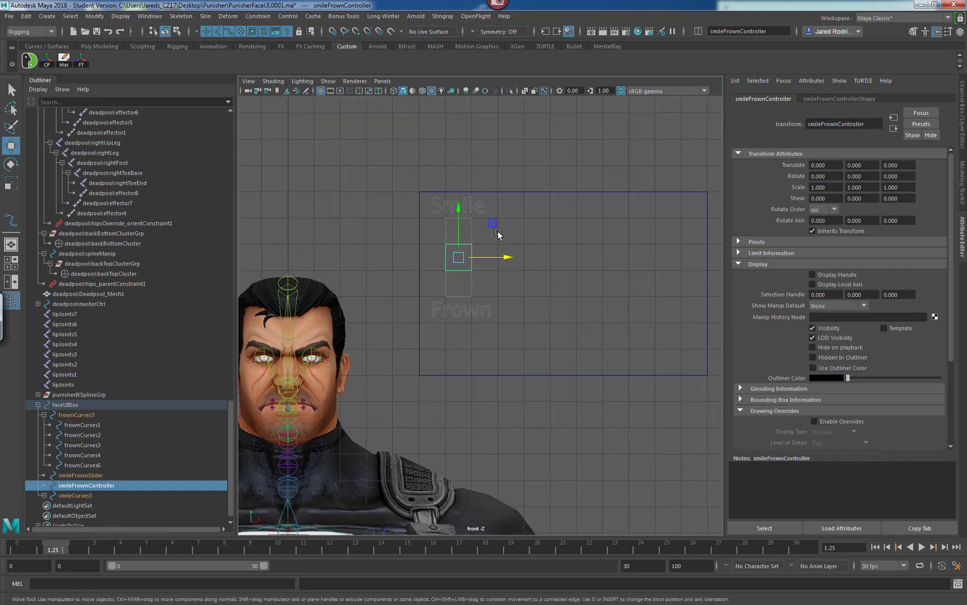
click(393, 282)
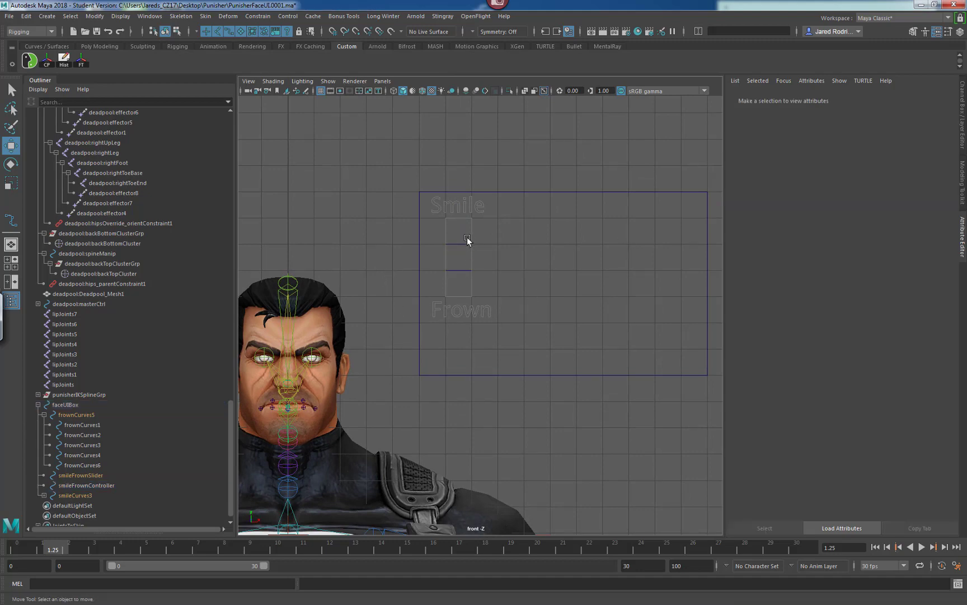
click(453, 241)
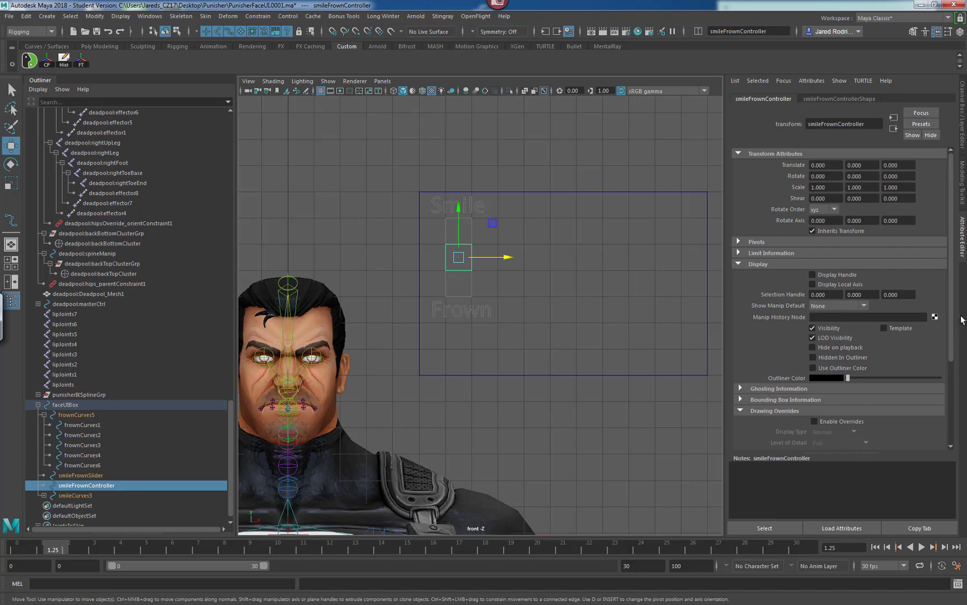
scroll(939, 366, down, 5)
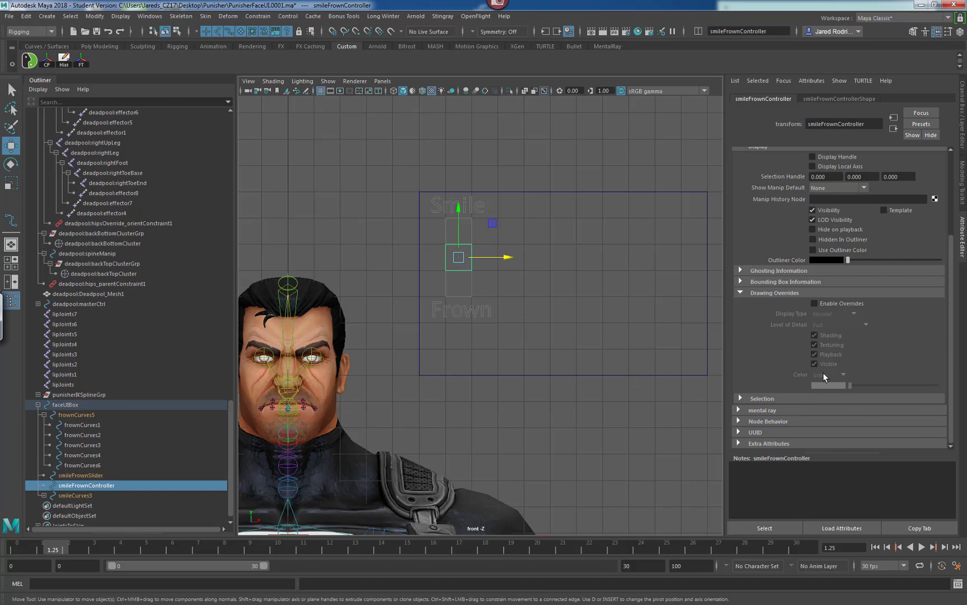
click(821, 304)
drag(858, 388, 860, 385)
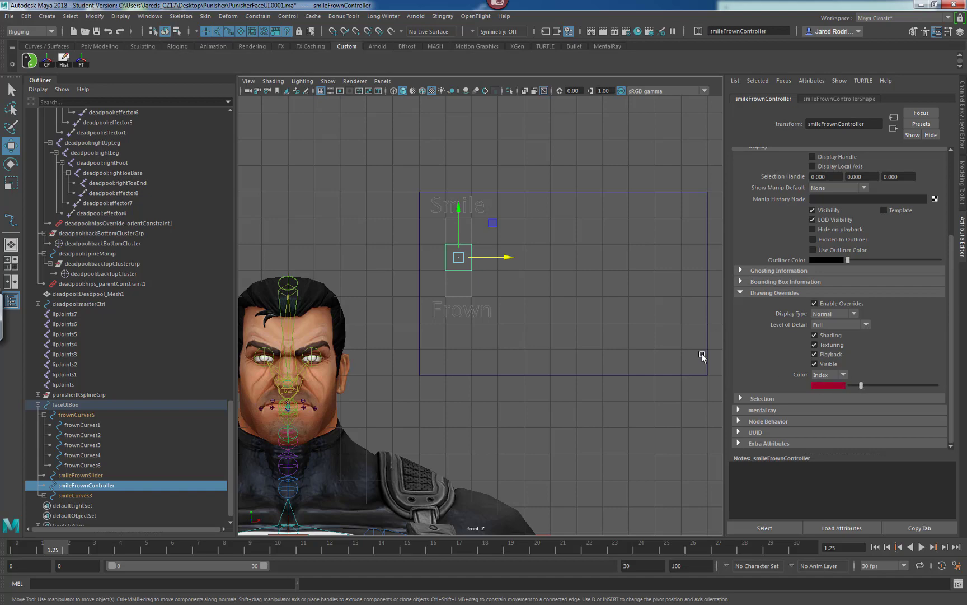
Inspect the red controller inside the face UI box at different zoom levels above the head.
alt+right_drag(540, 302, 561, 305)
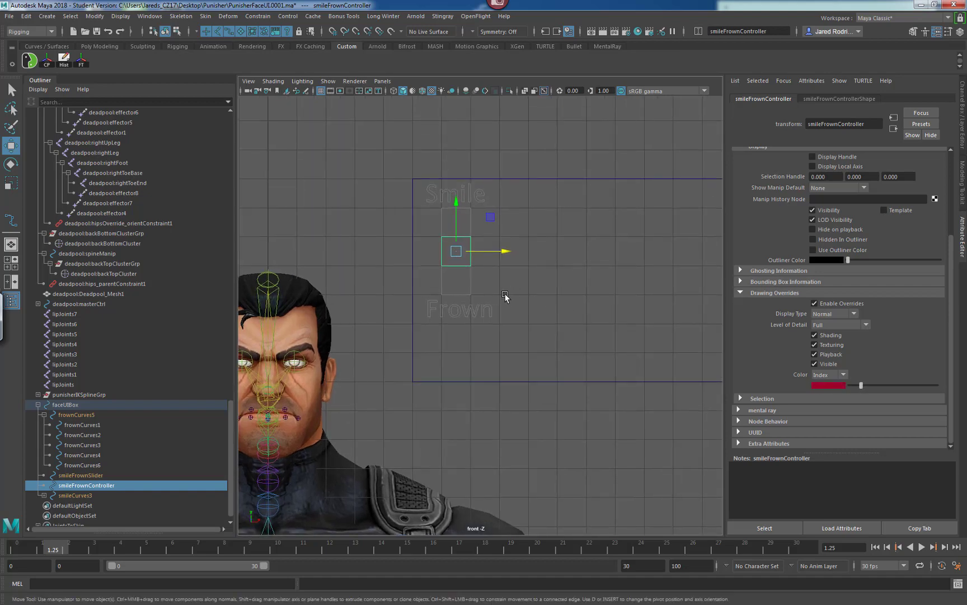
alt+middle_drag(519, 264, 493, 294)
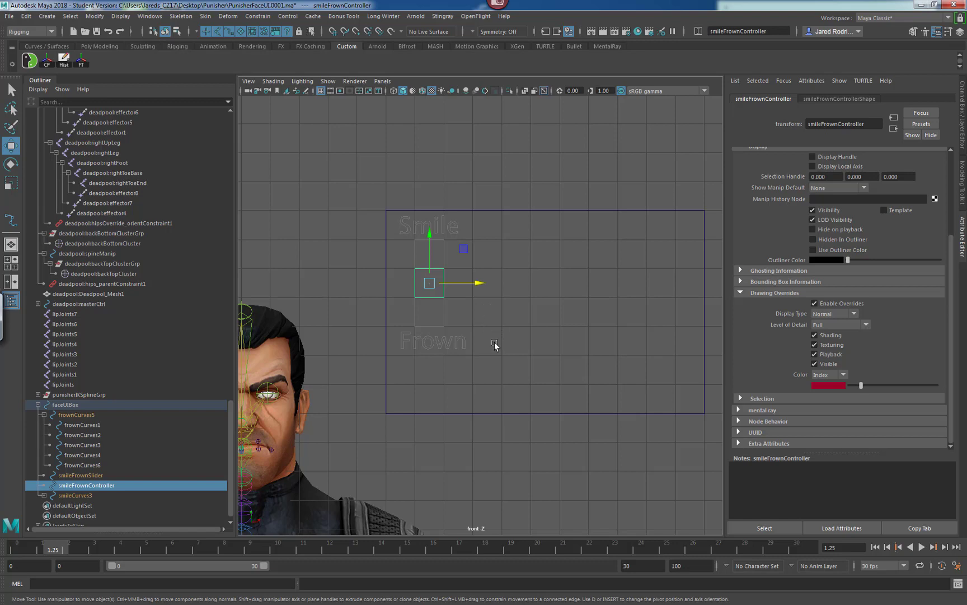
mouse_move(490, 328)
alt+middle_down()
mouse_move(502, 308)
mouse_move(507, 319)
alt+middle_up()
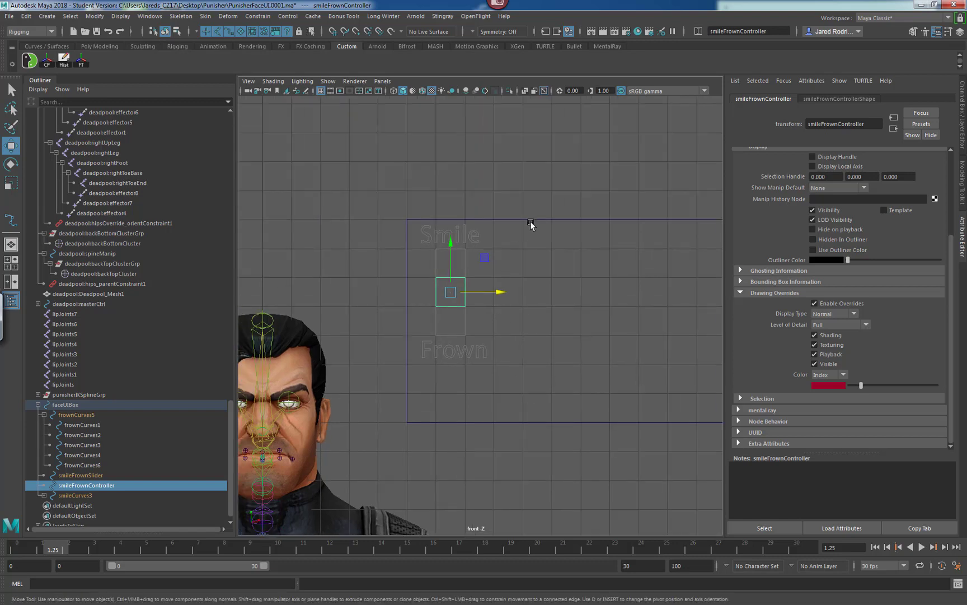
click(530, 319)
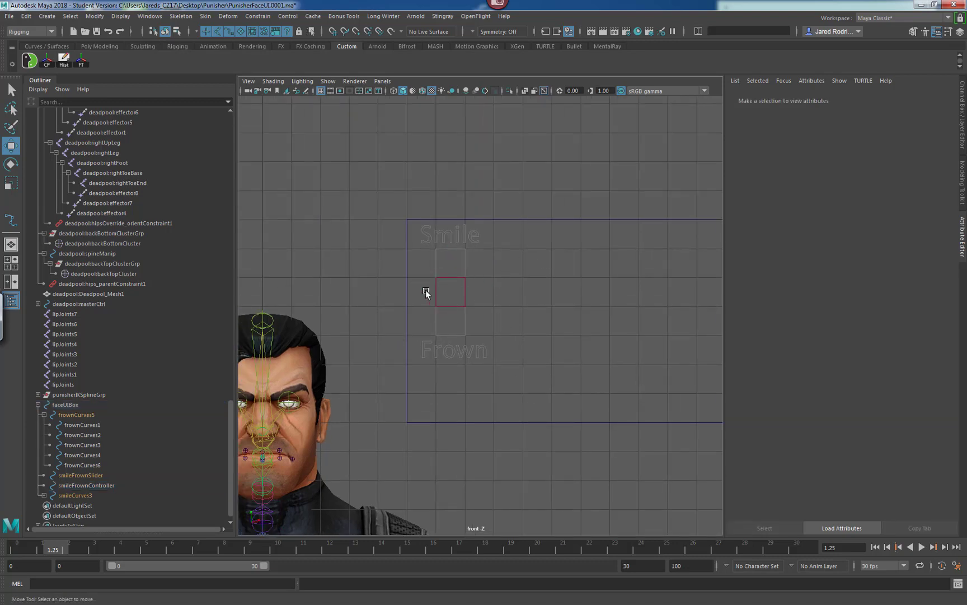
alt+right_drag(576, 234, 554, 272)
scroll(422, 291, up, 8)
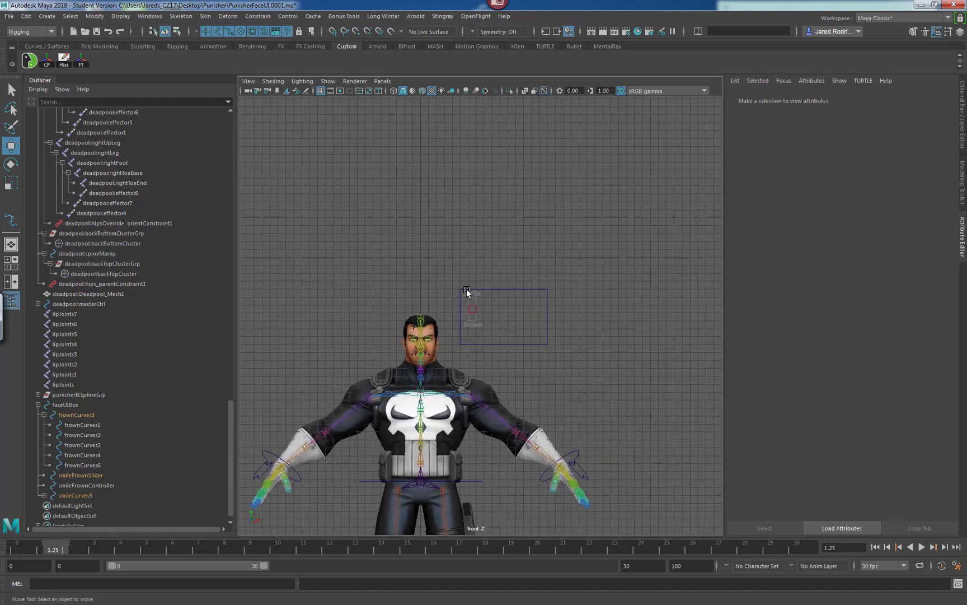
scroll(450, 298, up, 4)
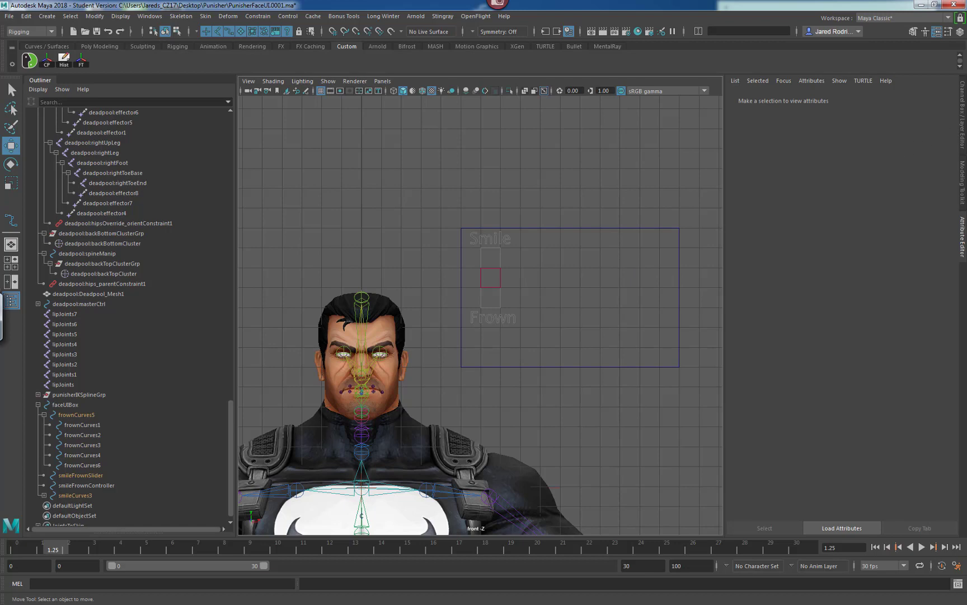
Try moving the smileFrownController sideways, then undo the move.
alt+middle_drag(505, 258, 507, 257)
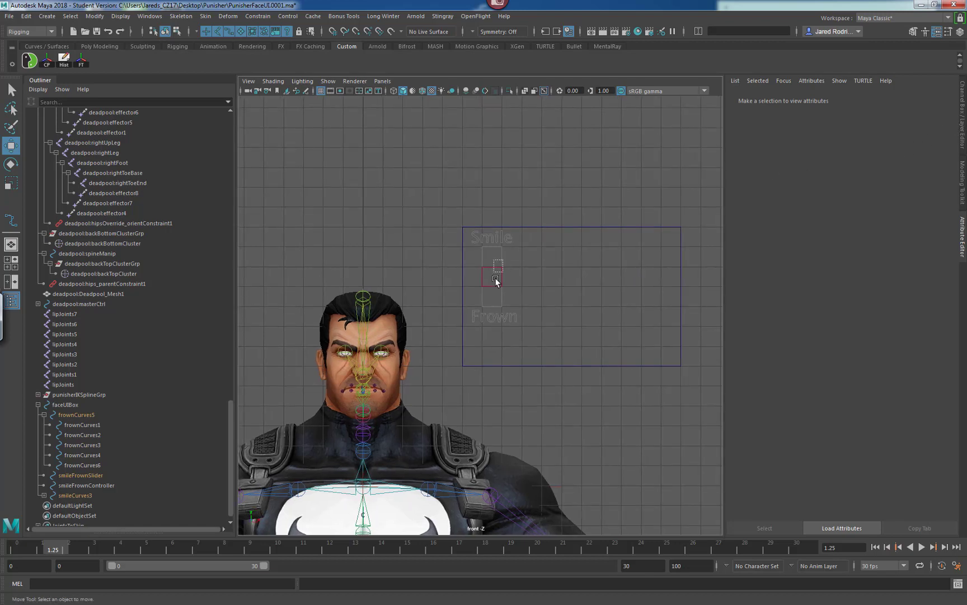
click(495, 279)
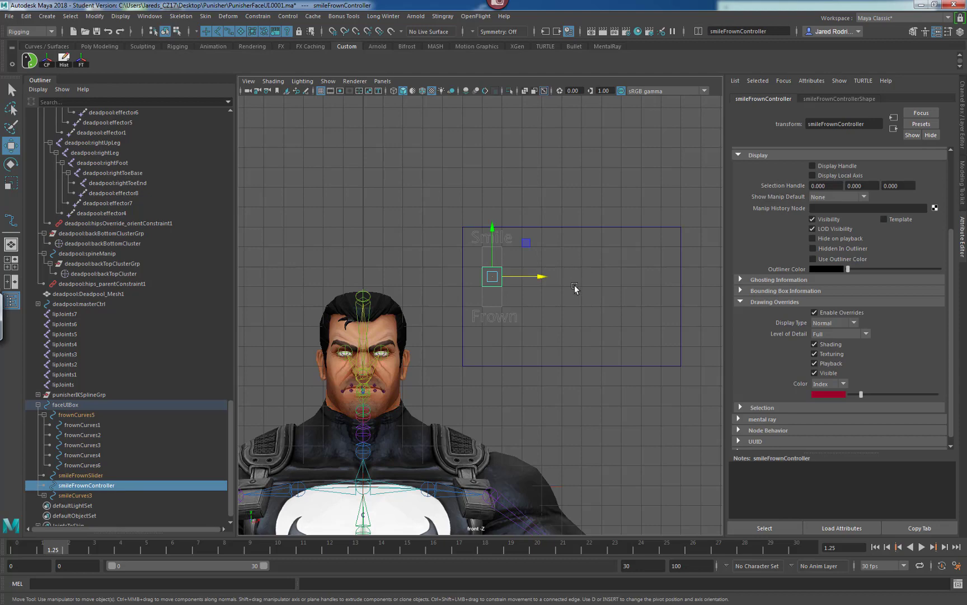
scroll(516, 291, up, 1)
drag(526, 240, 555, 240)
key(ctrl+z)
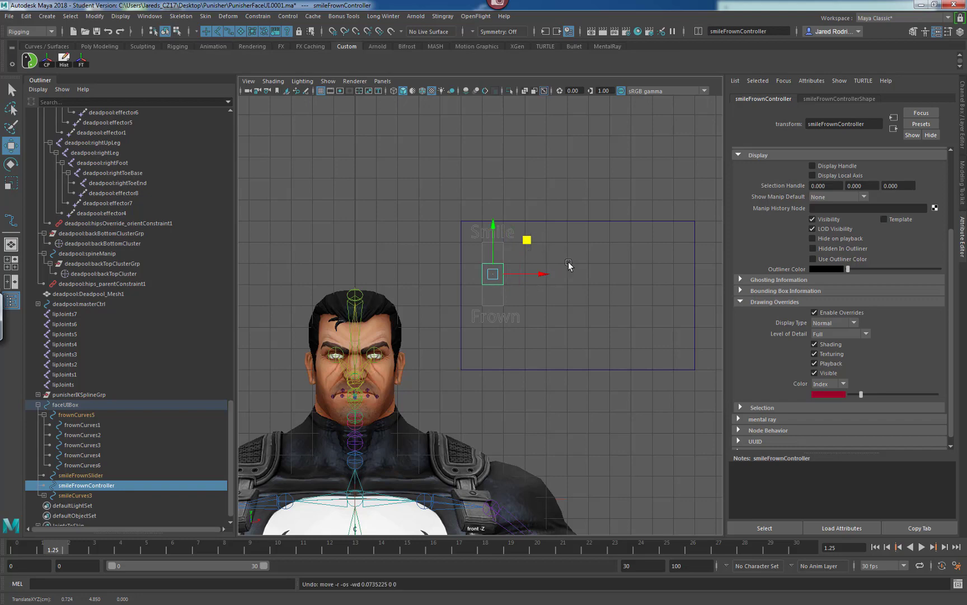
Lock and hide the controller's rotate, scale and visibility channels in the Channel Box.
scroll(543, 262, up, 1)
scroll(543, 261, up, 2)
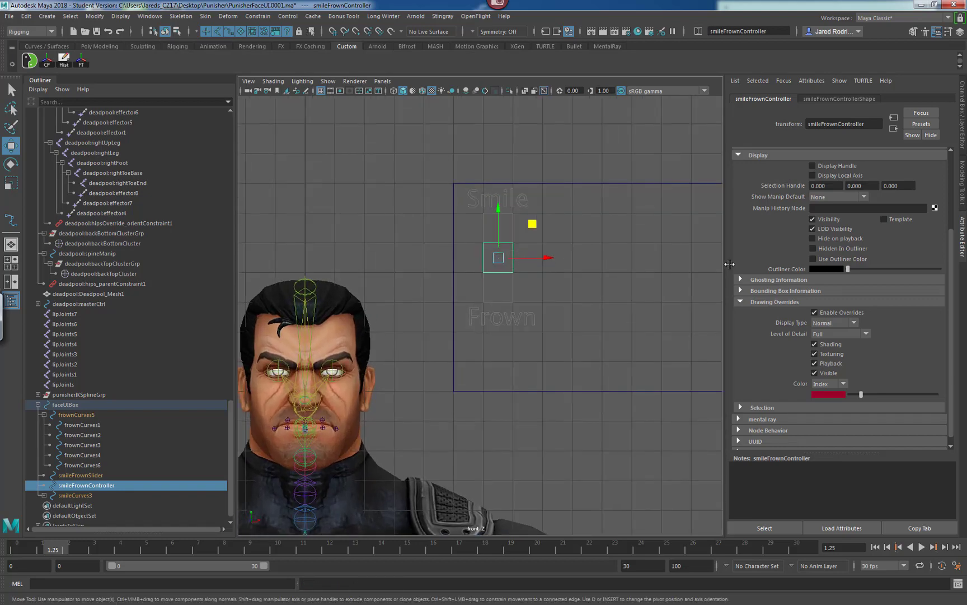
scroll(948, 316, up, 5)
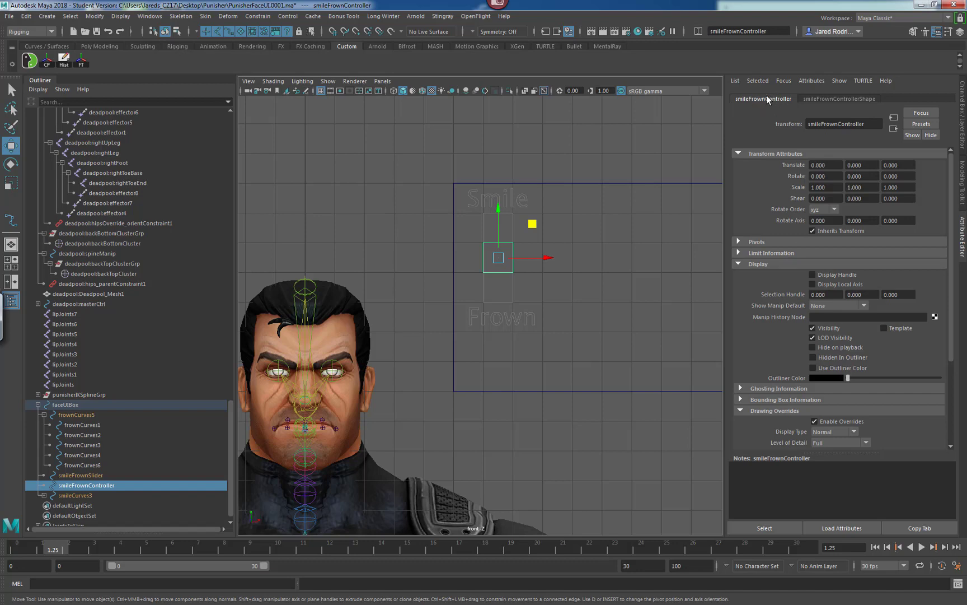
click(738, 253)
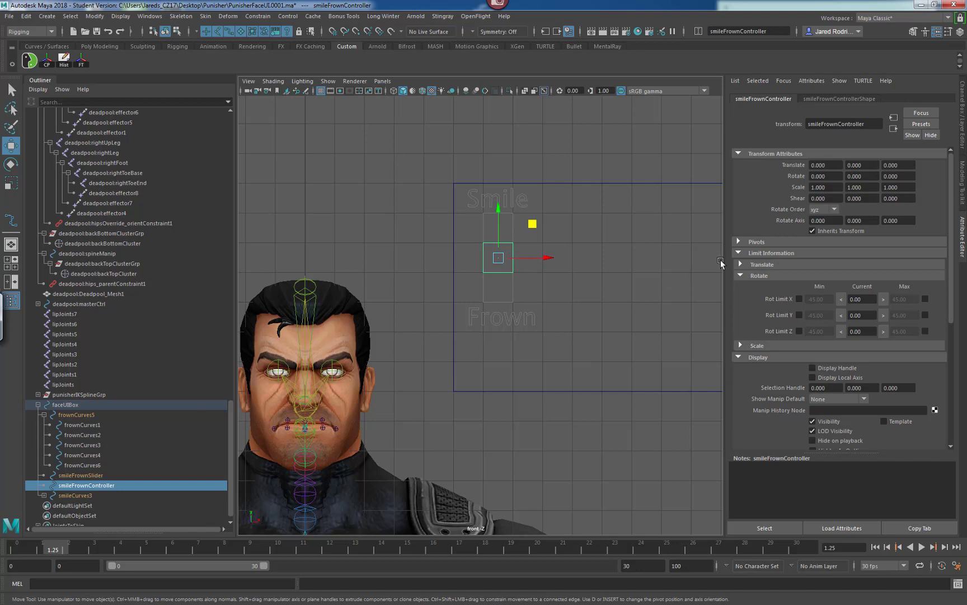
click(959, 143)
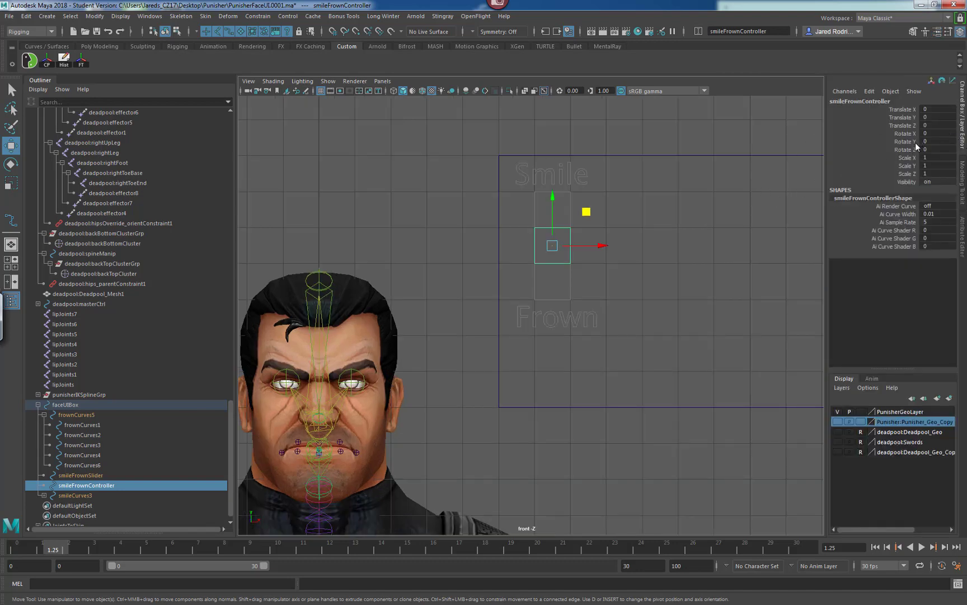
drag(904, 133, 906, 180)
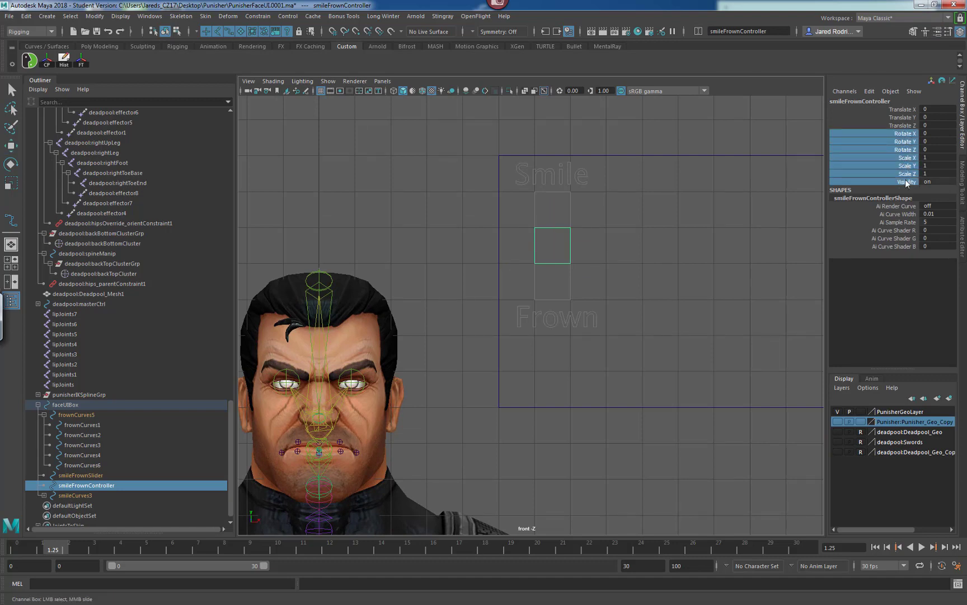
right_click(907, 146)
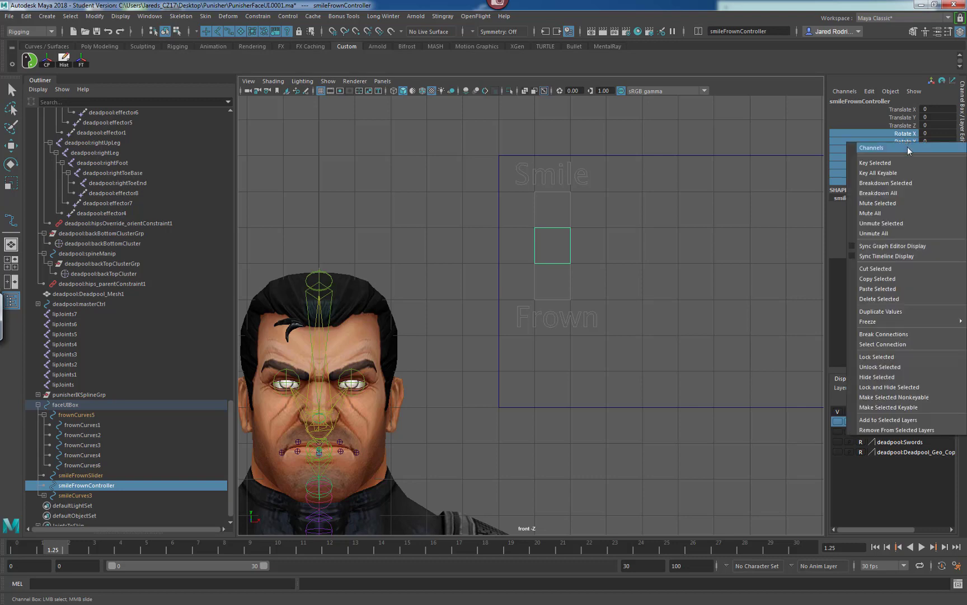
click(889, 387)
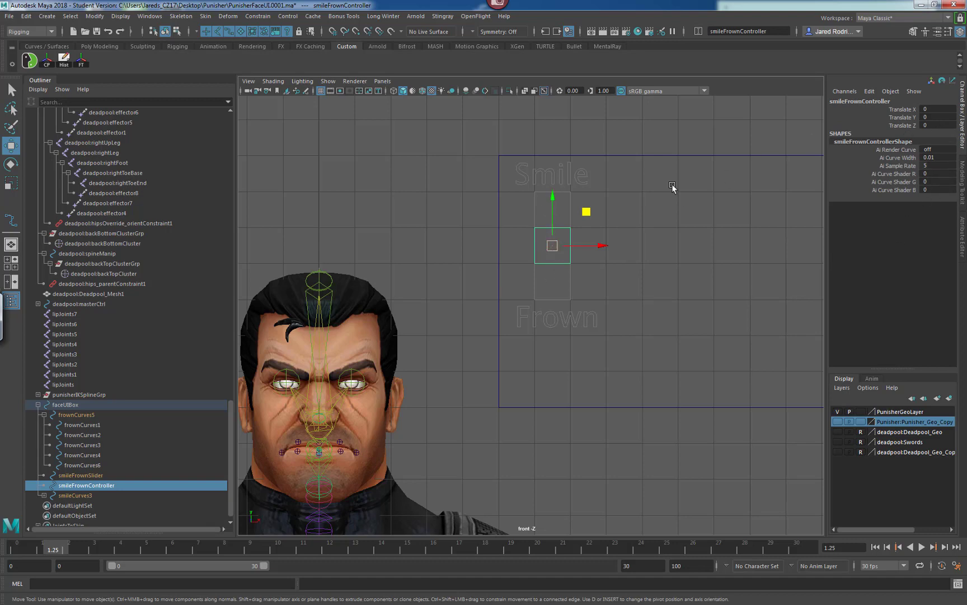
Lock and hide the controller's Translate X and Translate Z channels.
click(909, 110)
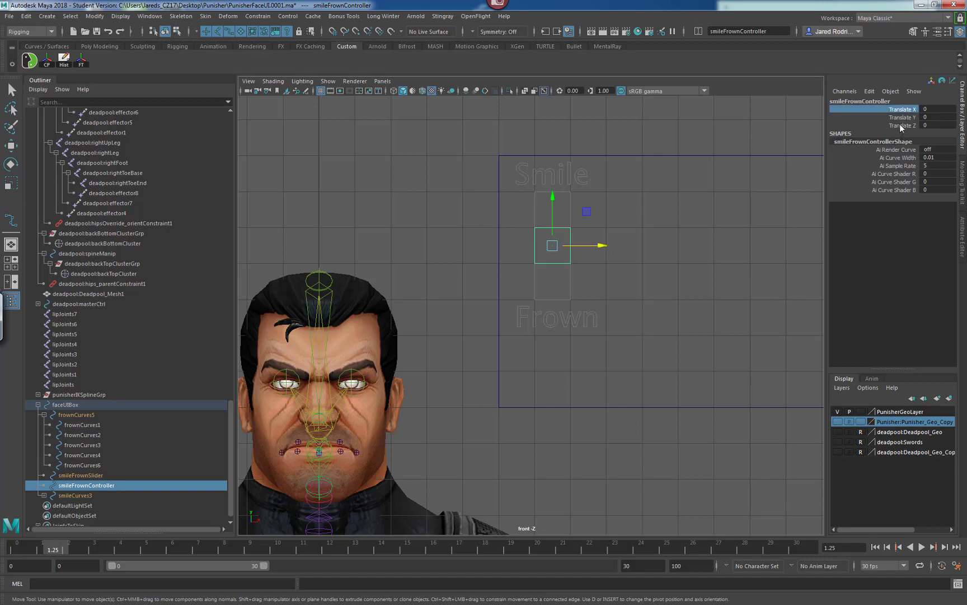
ctrl+click(899, 124)
right_click(909, 125)
click(890, 365)
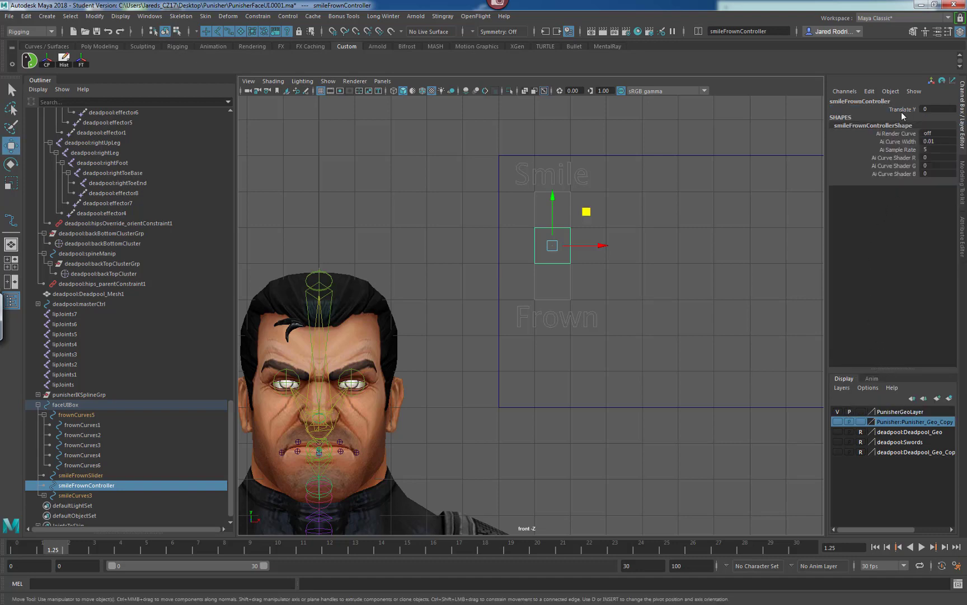
Test-move the controller up along the slider and undo the move.
mouse_move(601, 246)
mouse_down()
mouse_move(648, 248)
mouse_move(609, 251)
mouse_up()
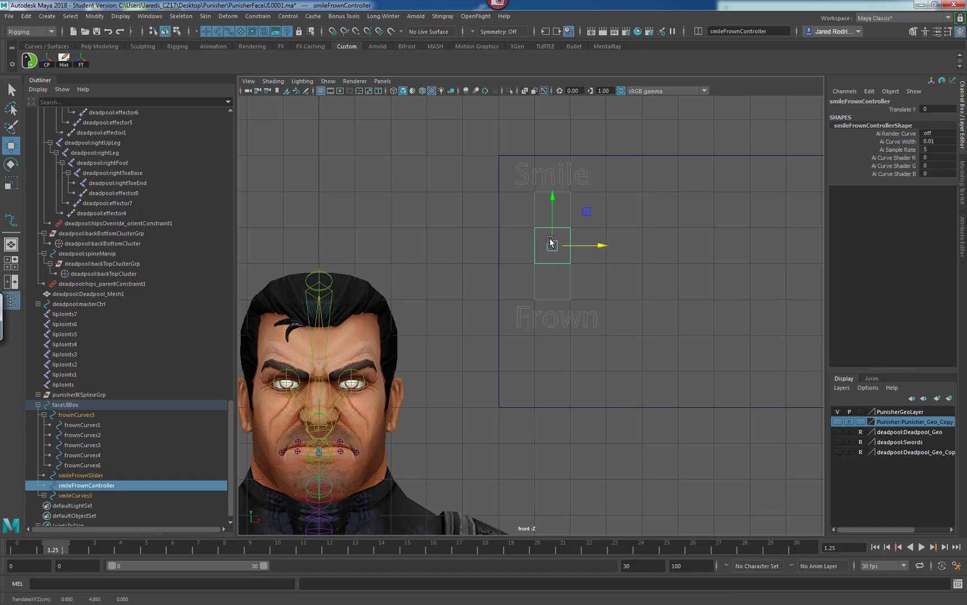
drag(553, 201, 584, 260)
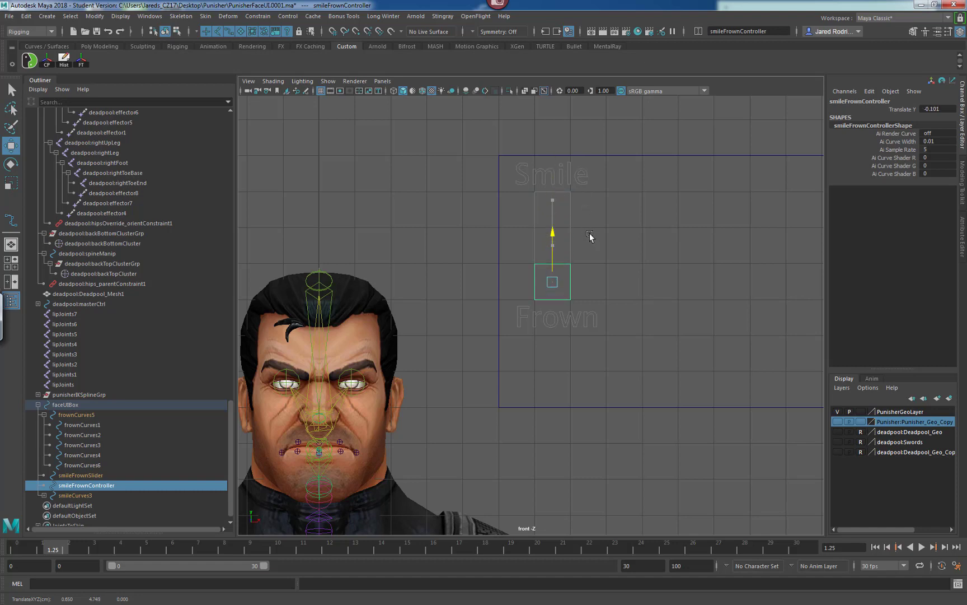
key(ctrl+z)
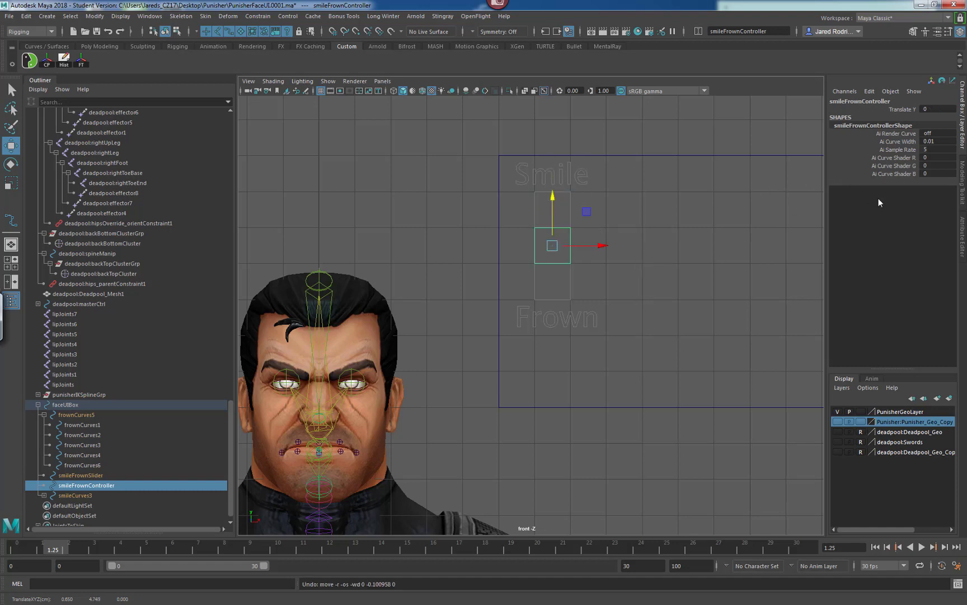
Limit the controller's translation to Translate Y only, between -1 and 1, in its Limit Information settings.
click(961, 238)
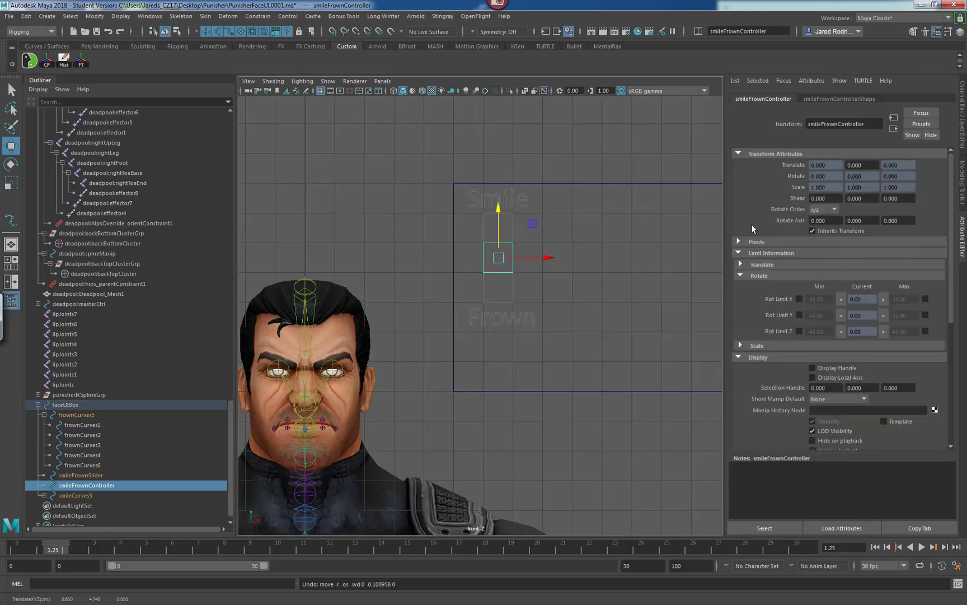
click(741, 275)
click(741, 264)
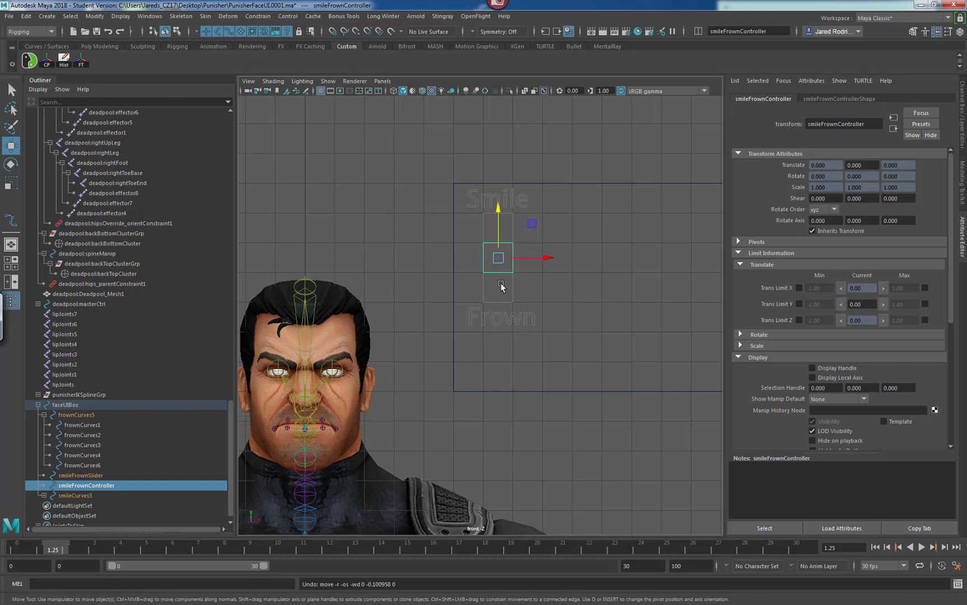
click(800, 287)
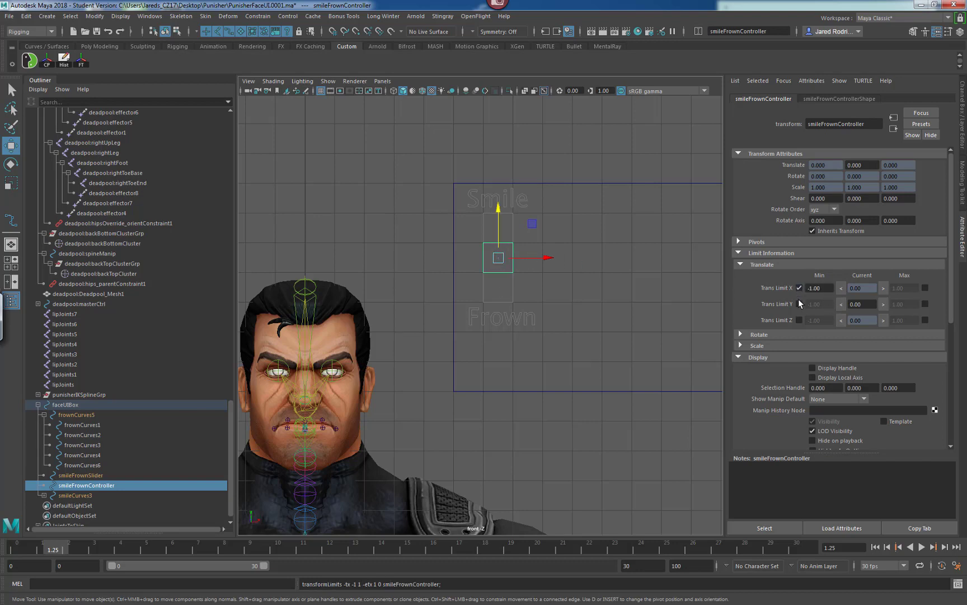
click(926, 304)
click(925, 319)
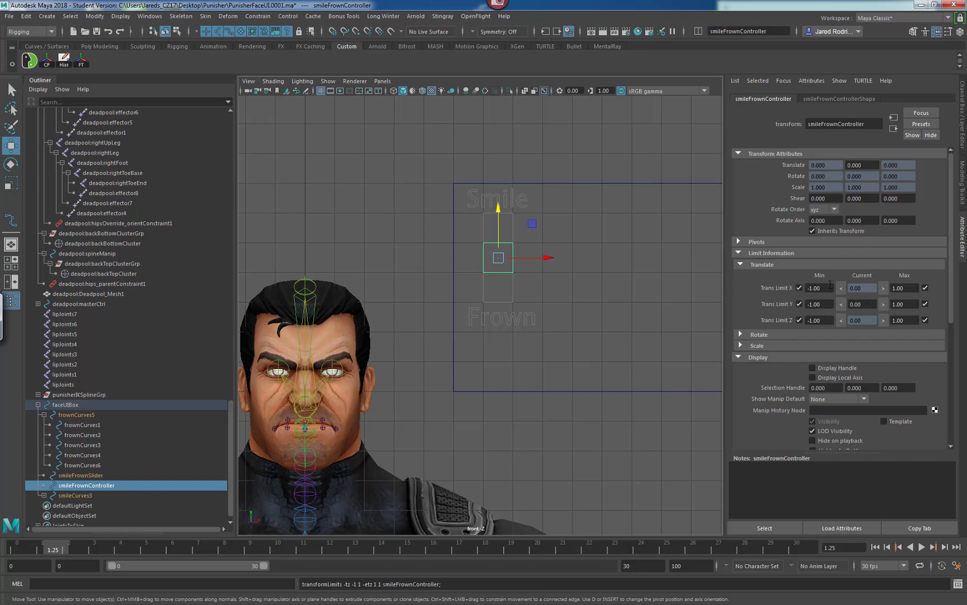
click(799, 287)
click(924, 288)
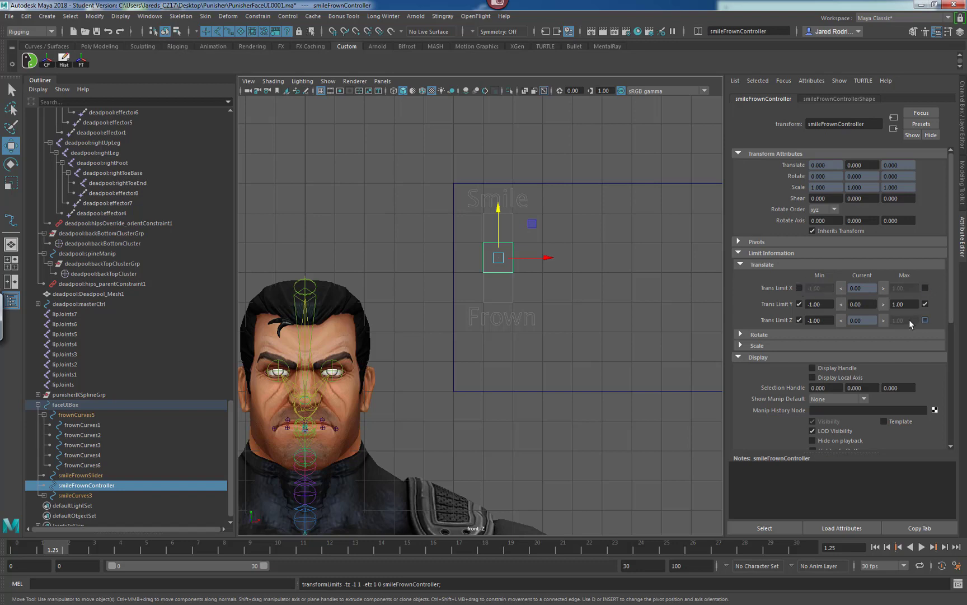
click(799, 319)
Try dragging the controller's translate values and its viewport position to test the limits, then undo.
drag(865, 165, 837, 164)
drag(870, 304, 834, 305)
drag(868, 320, 841, 324)
click(856, 304)
double_click(869, 304)
drag(507, 208, 547, 263)
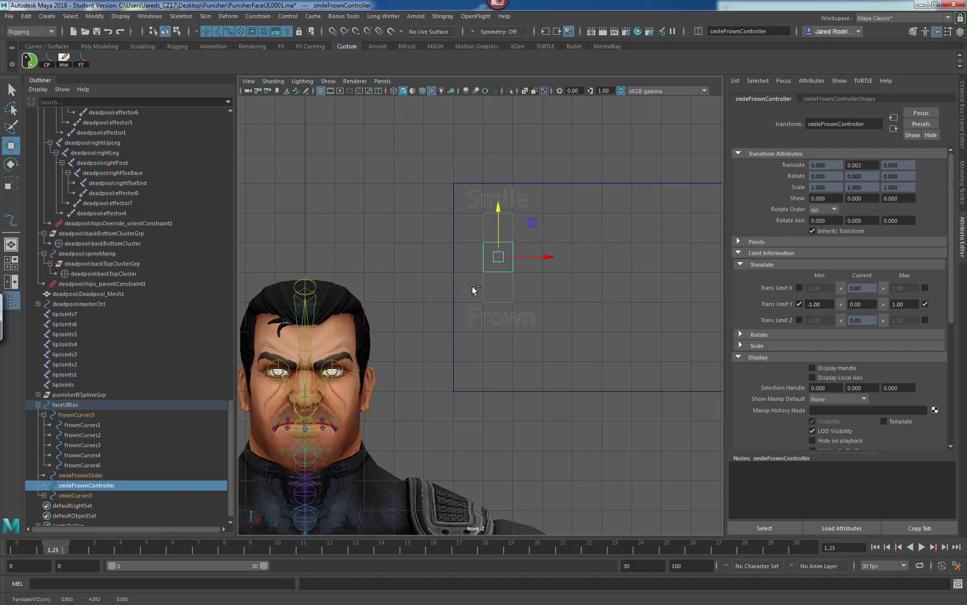
key(ctrl+z)
Reset the viewport grid options to their default settings and apply them.
scroll(558, 239, down, 5)
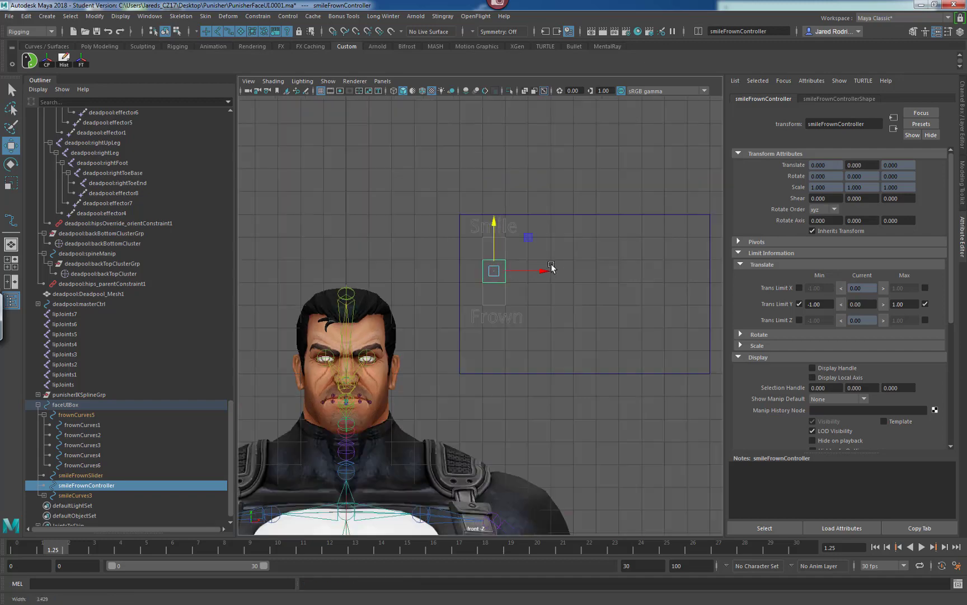
scroll(647, 275, up, 5)
scroll(490, 290, up, 2)
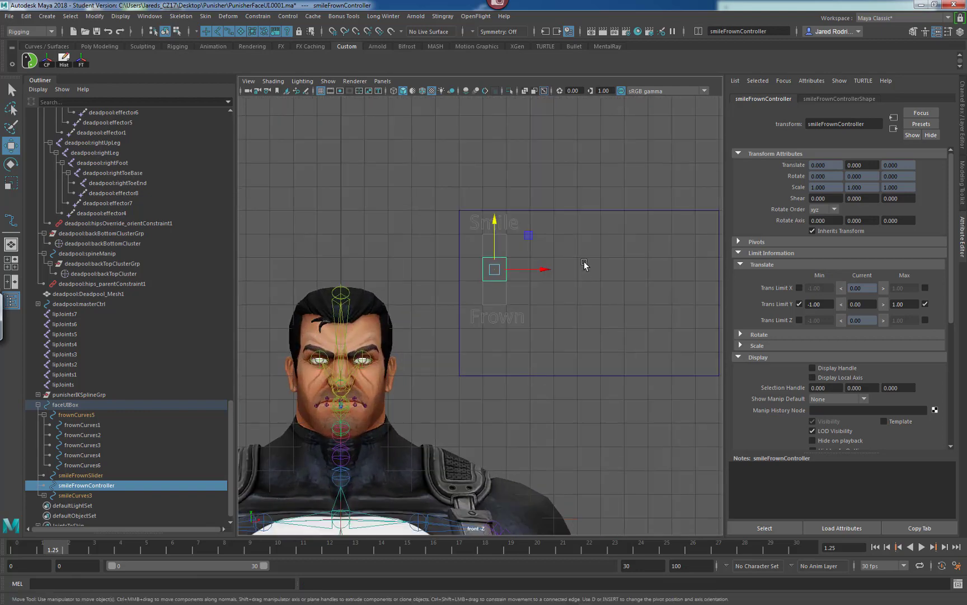
alt+middle_drag(574, 272, 543, 264)
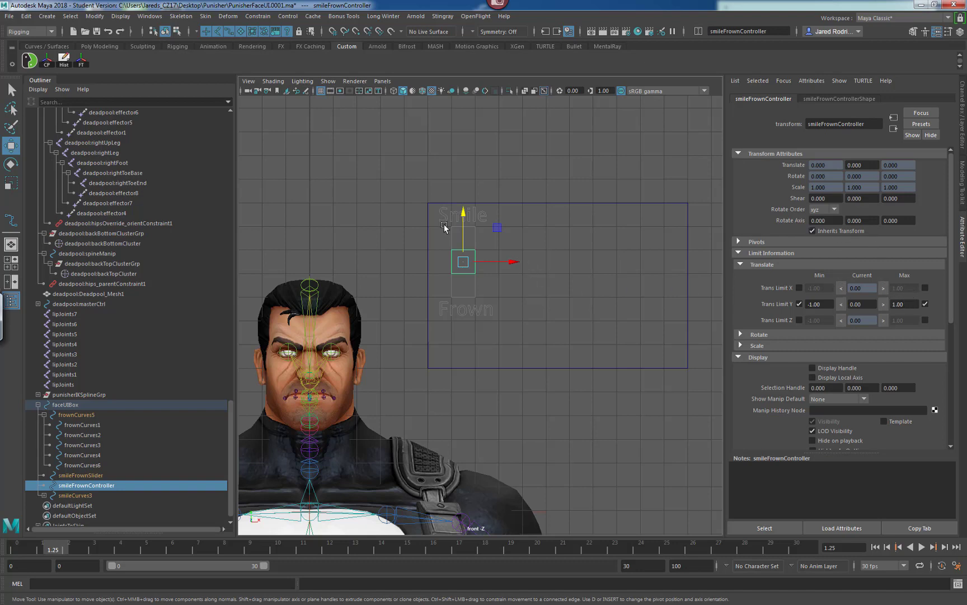
click(116, 17)
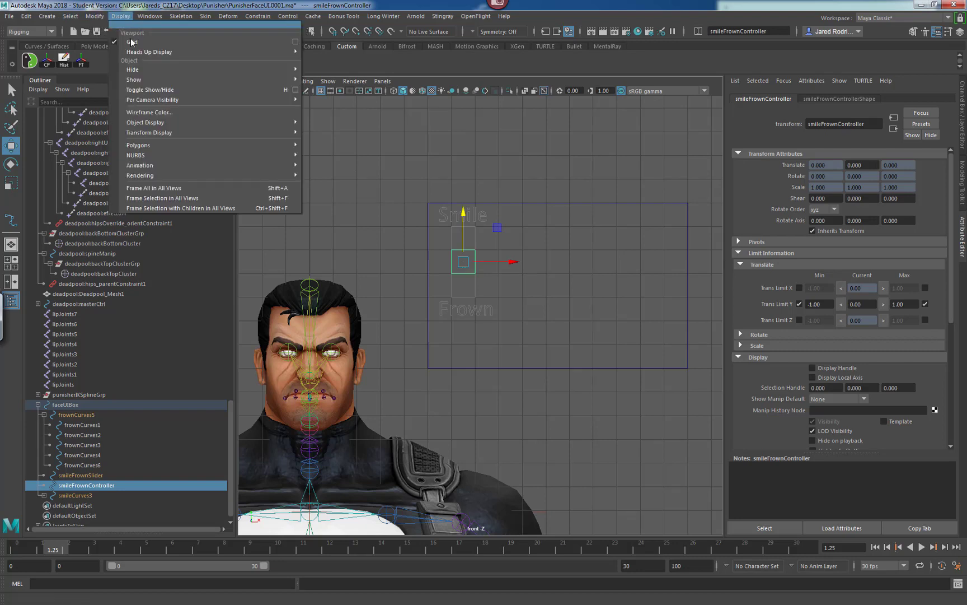
click(295, 45)
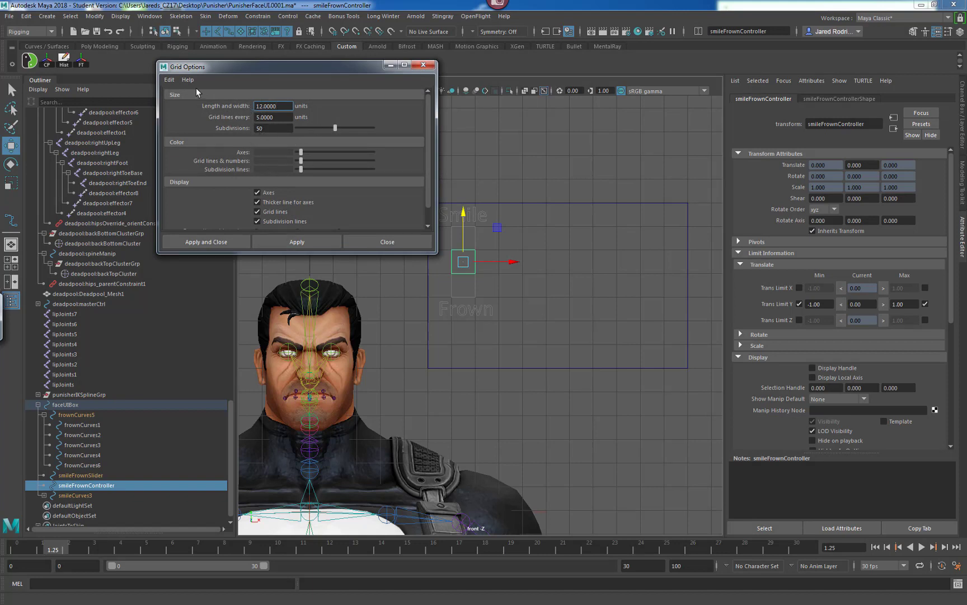
click(170, 79)
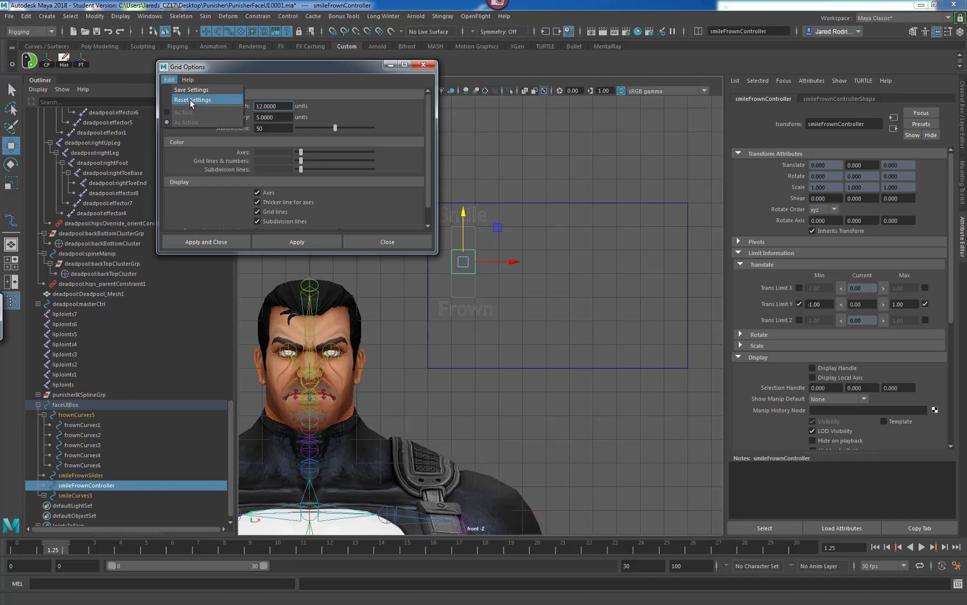
click(192, 100)
click(296, 241)
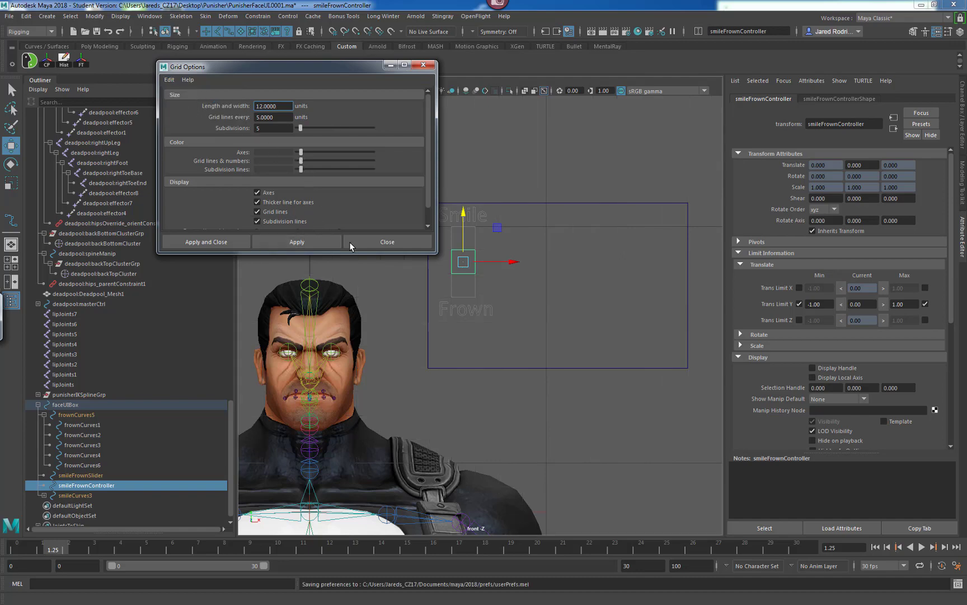
Try moving the controller upward on the slider and undo that move.
alt+right_drag(653, 272, 563, 279)
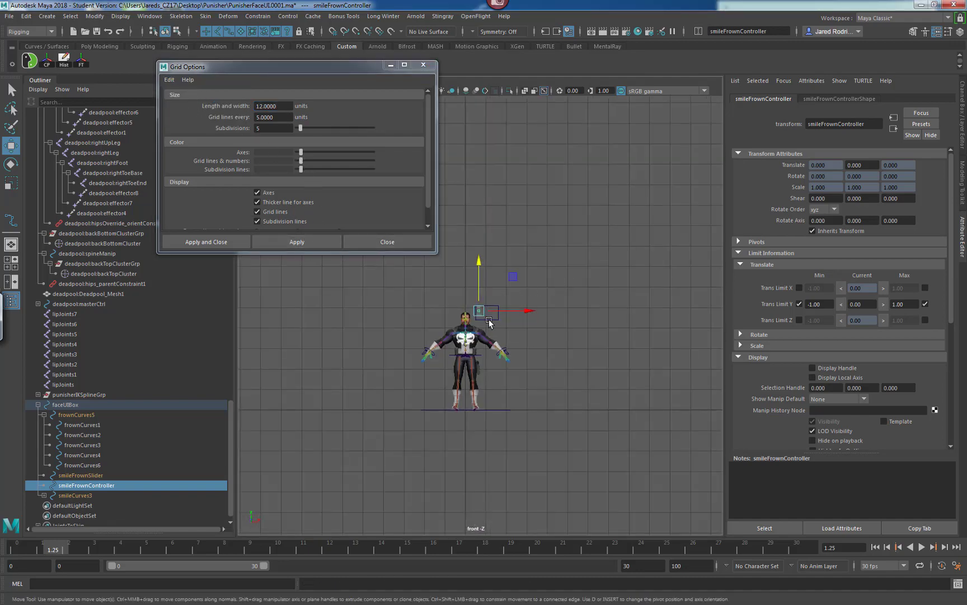
mouse_move(479, 307)
mouse_down()
mouse_move(475, 256)
mouse_move(501, 151)
mouse_move(469, 344)
mouse_move(473, 294)
mouse_up()
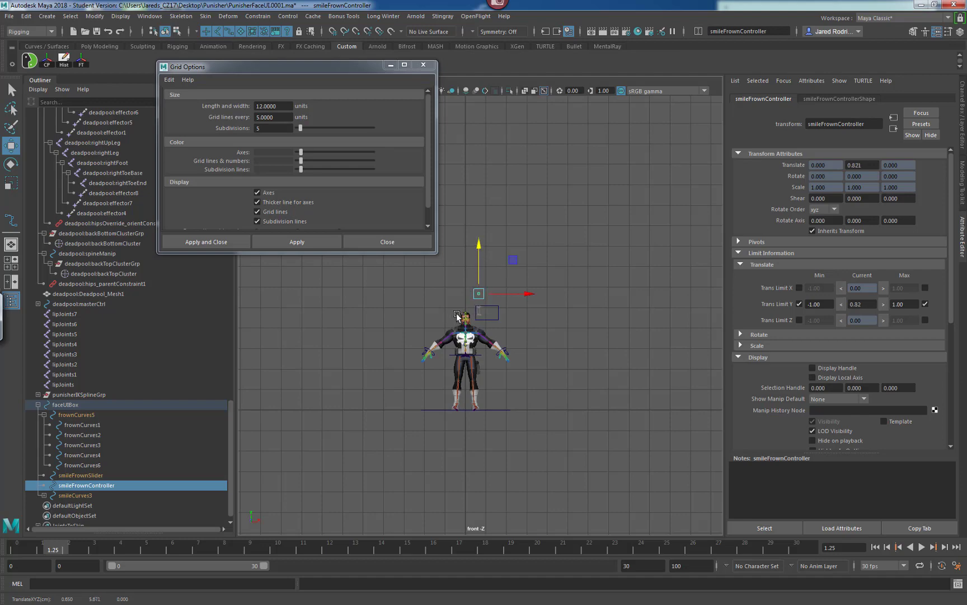
key(ctrl+z)
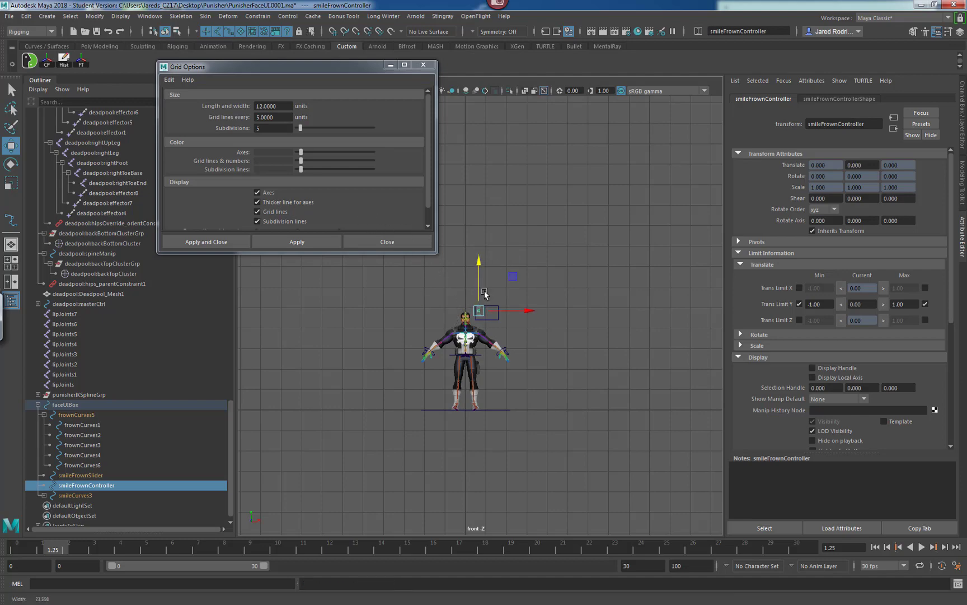
Set the grid subdivisions to 50, apply, and close the Grid Options.
scroll(433, 307, up, 10)
alt+middle_drag(430, 322, 485, 340)
scroll(490, 323, up, 3)
alt+middle_drag(498, 304, 487, 331)
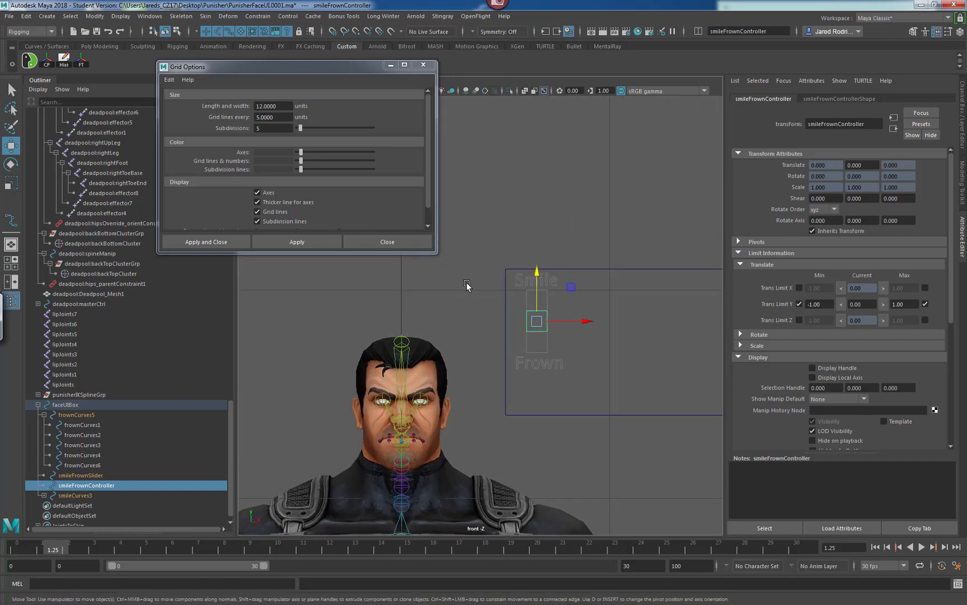
scroll(468, 288, up, 2)
click(267, 128)
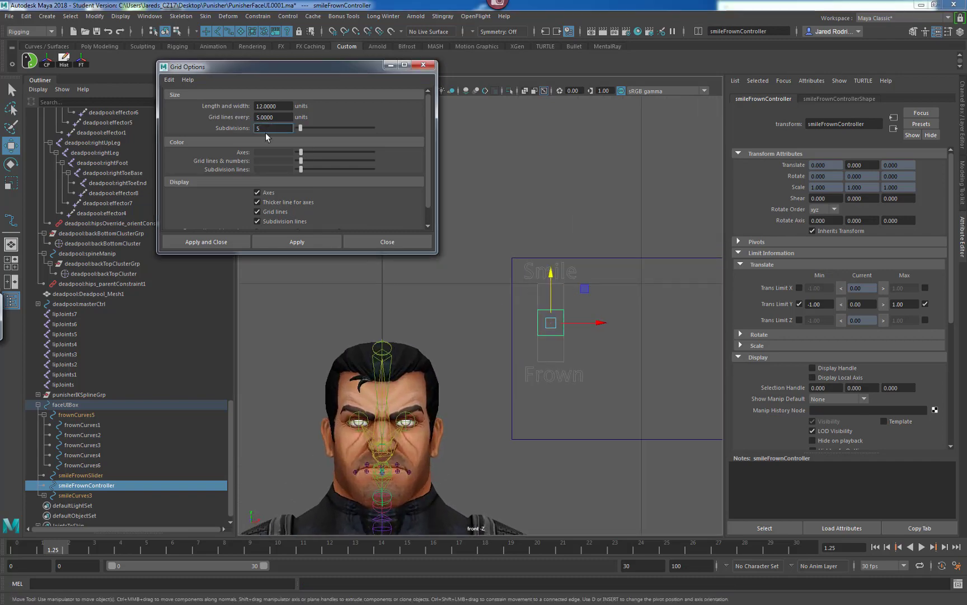
text(0)
key(Return)
click(324, 242)
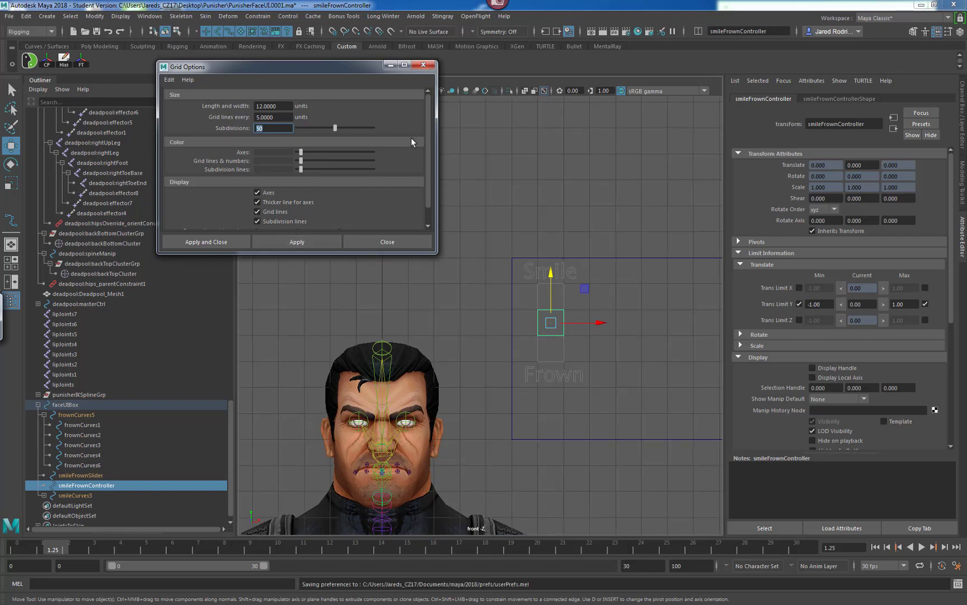
click(423, 65)
Move the controller up to the top of its slider, about Translate Y 0.1.
scroll(575, 279, up, 2)
alt+middle_drag(575, 278, 558, 203)
drag(555, 219, 555, 182)
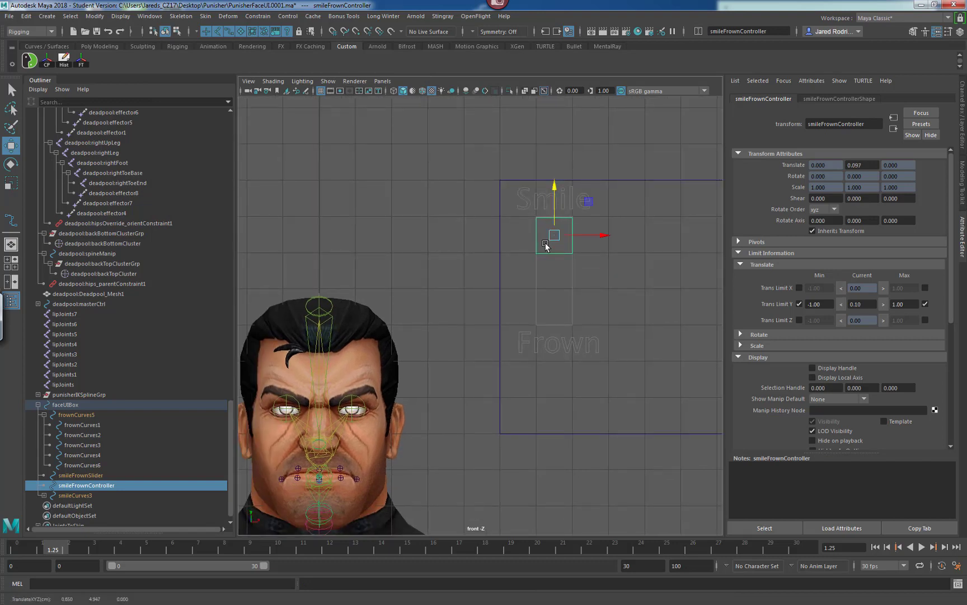
key(f)
scroll(498, 280, up, 2)
alt+right_drag(571, 274, 660, 264)
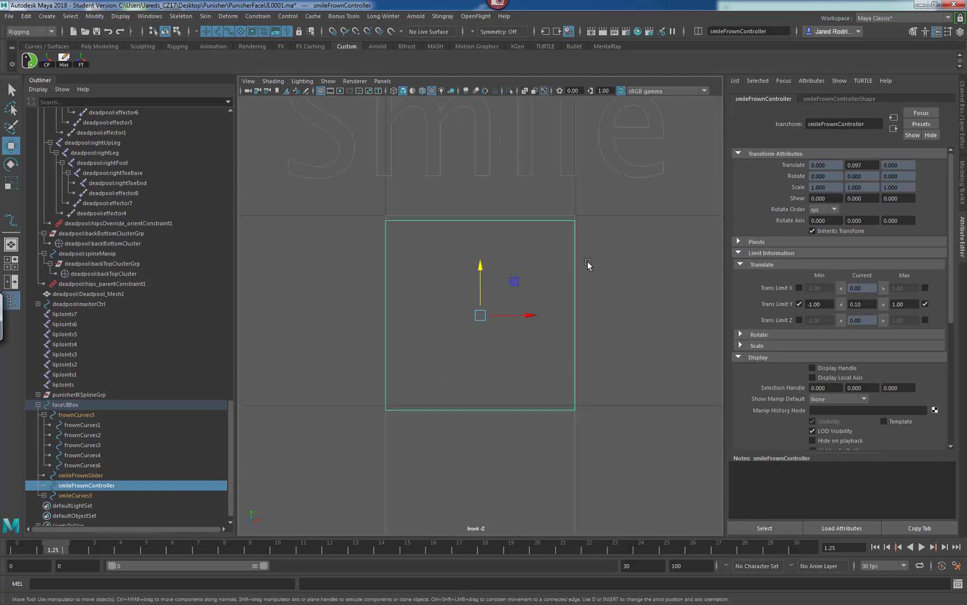
alt+right_drag(464, 251, 486, 248)
alt+middle_drag(508, 257, 531, 267)
drag(501, 277, 502, 271)
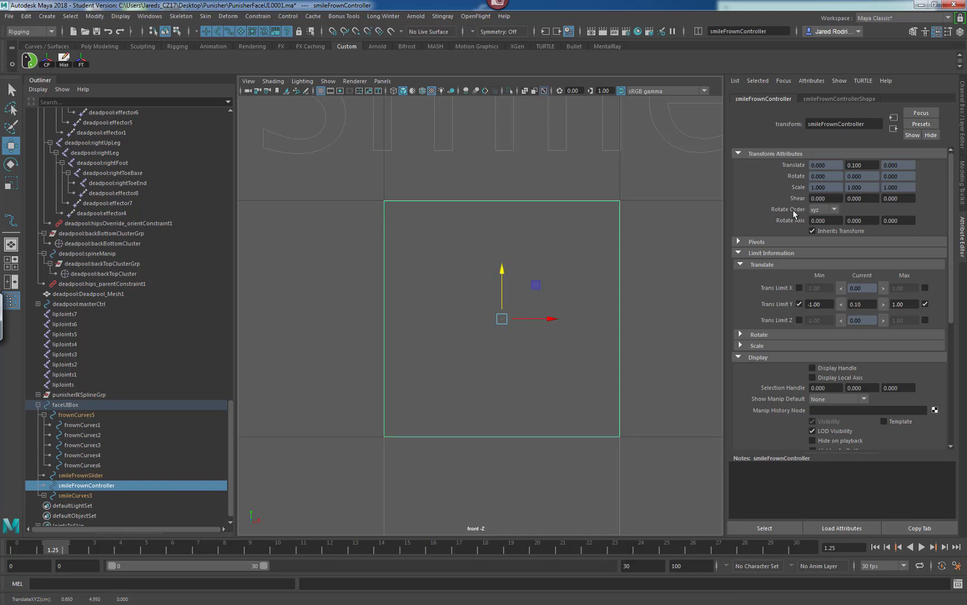
Set the controller's Translate Y limits to a minimum of -0.1 and a maximum of 0.1.
click(963, 132)
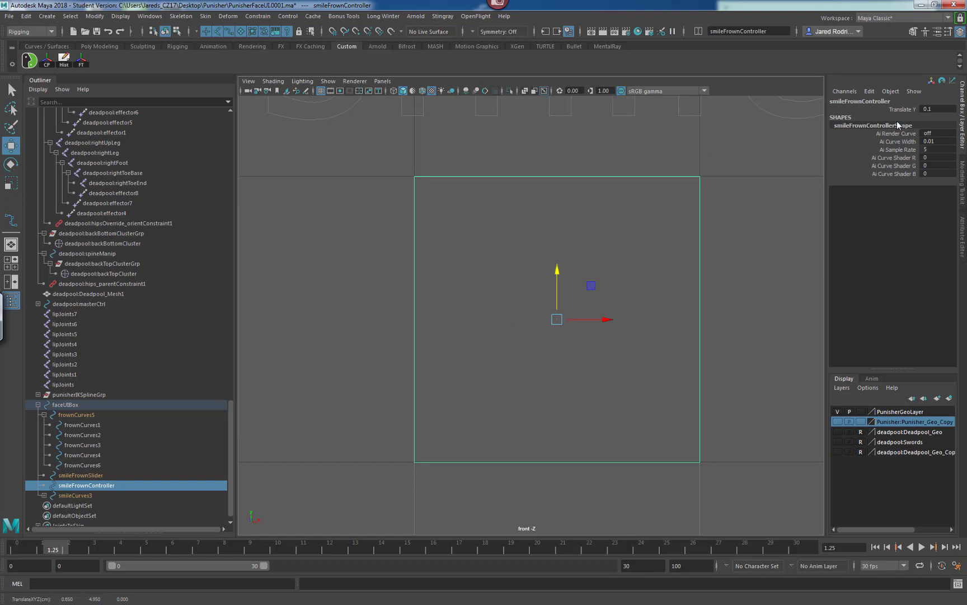
alt+middle_drag(622, 239, 623, 246)
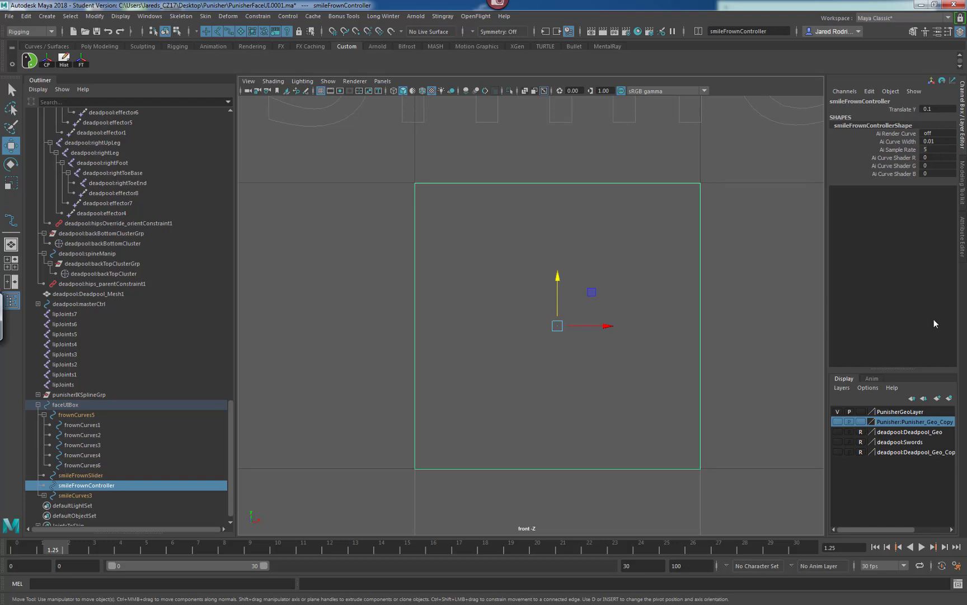
click(962, 235)
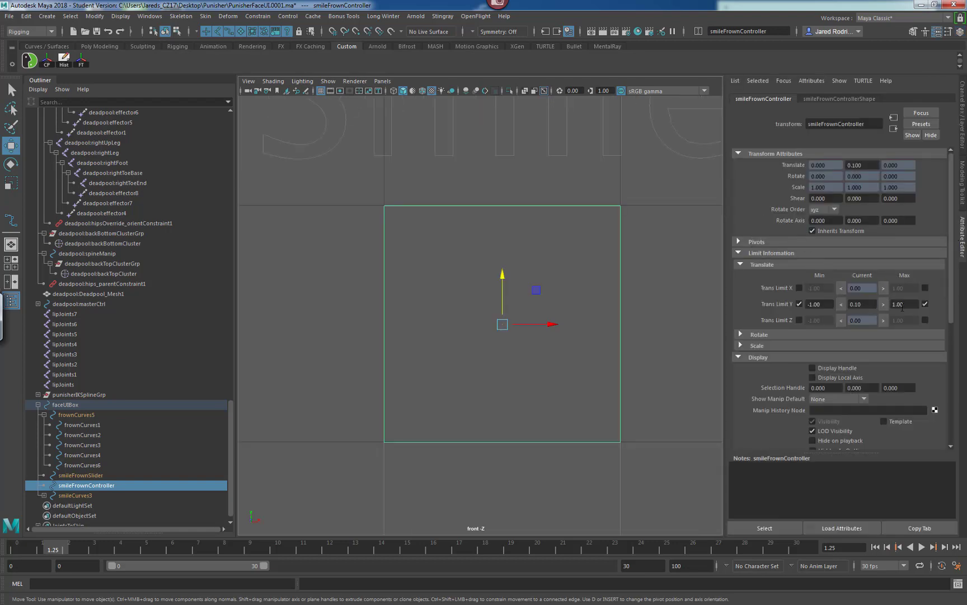
drag(901, 304, 876, 304)
text(0.1)
key(Return)
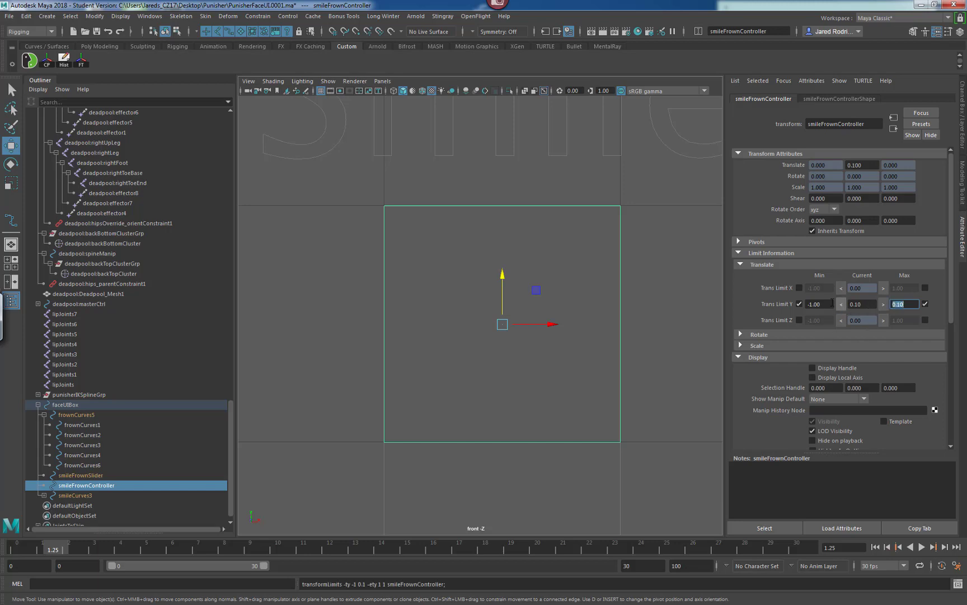
drag(827, 304, 799, 306)
text(-)
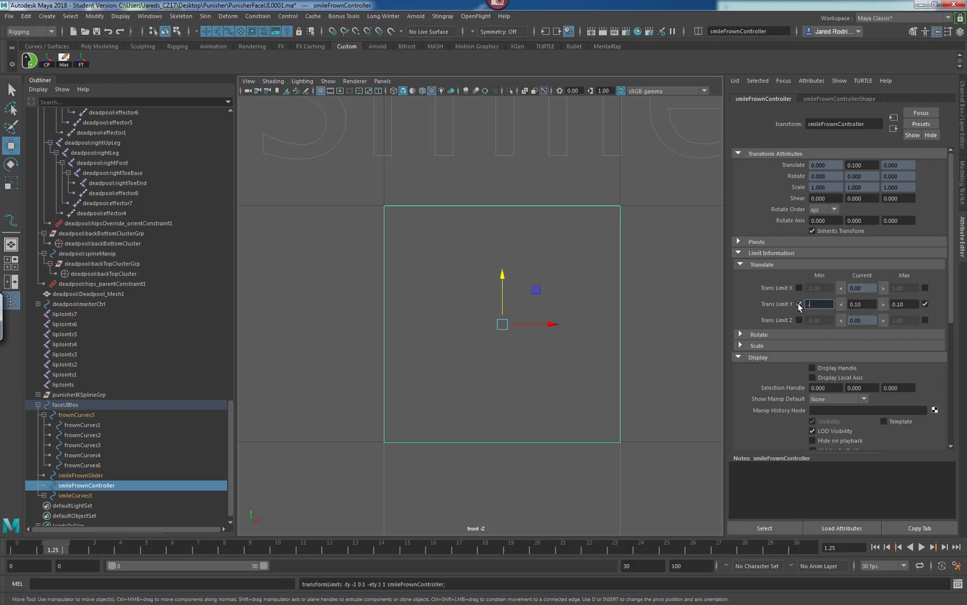
text(0.1)
key(Return)
Test the controller's movement down the slider and reset its Translate Y to 0.
alt+right_drag(631, 293, 607, 286)
drag(482, 266, 481, 341)
click(963, 147)
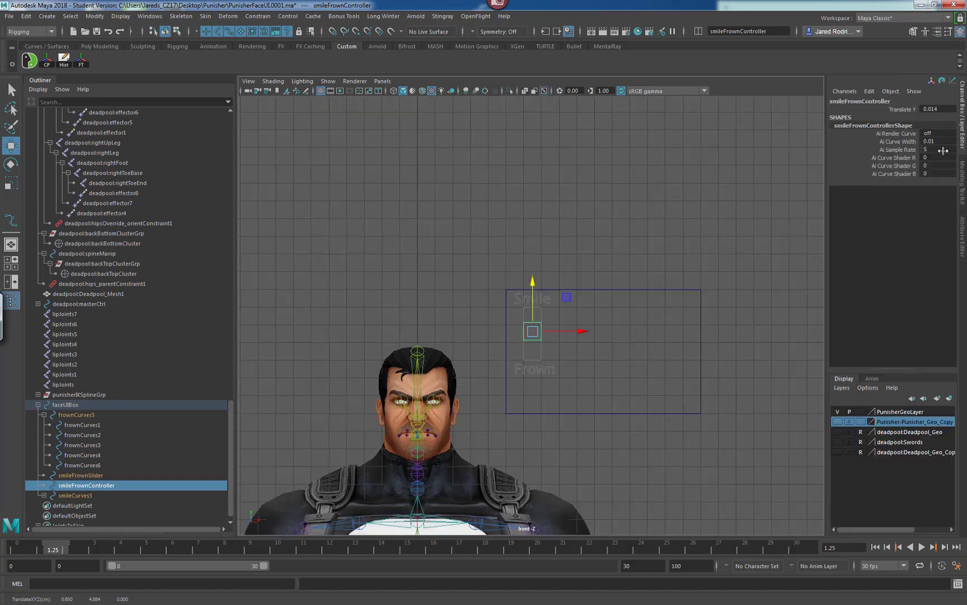
double_click(950, 110)
text(0)
Select the faceUIBox group above the controller in the hierarchy.
alt+middle_drag(458, 297, 462, 267)
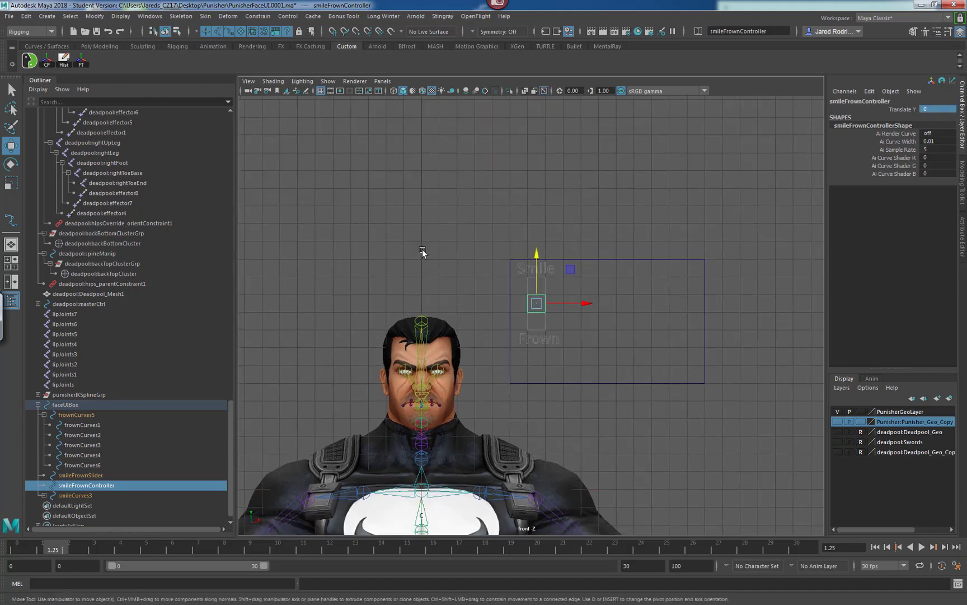
alt+right_drag(423, 249, 518, 268)
alt+middle_drag(518, 269, 539, 241)
alt+right_drag(499, 286, 579, 281)
alt+middle_drag(475, 277, 507, 270)
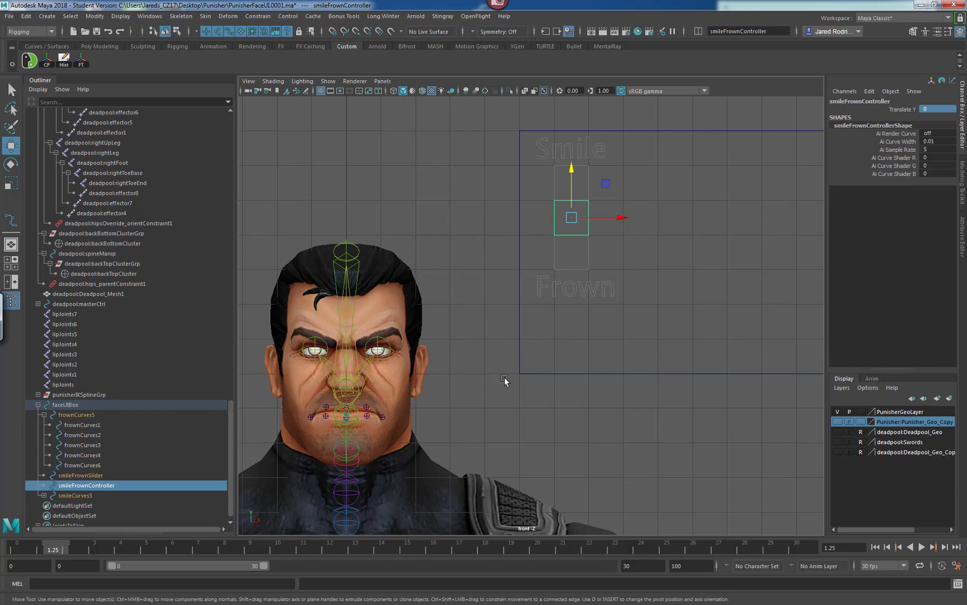
key(Up)
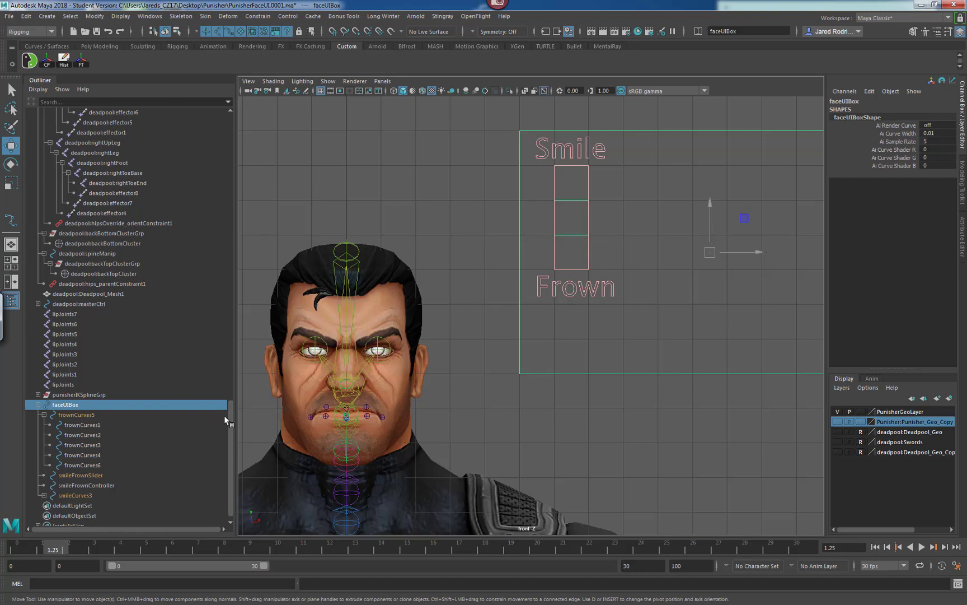
Try to parent the faceUIBox group under the deadpool:head joint, then undo the parenting.
drag(229, 415, 226, 346)
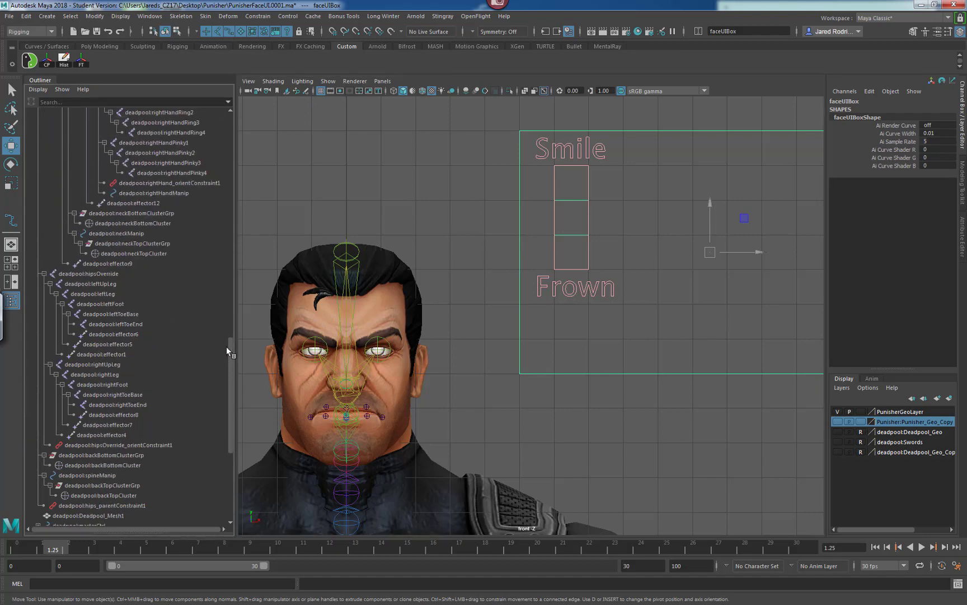
drag(226, 345, 229, 154)
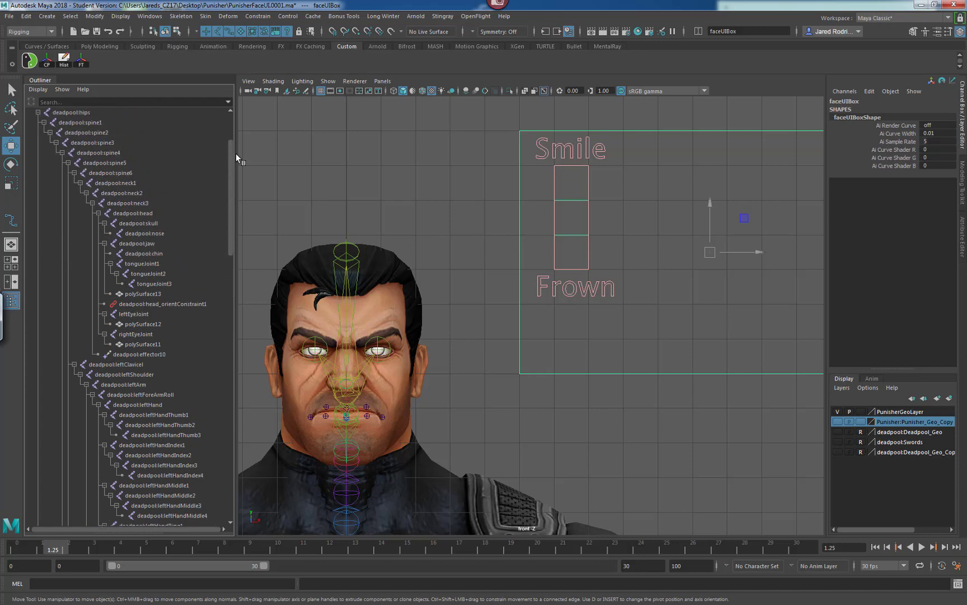
click(141, 214)
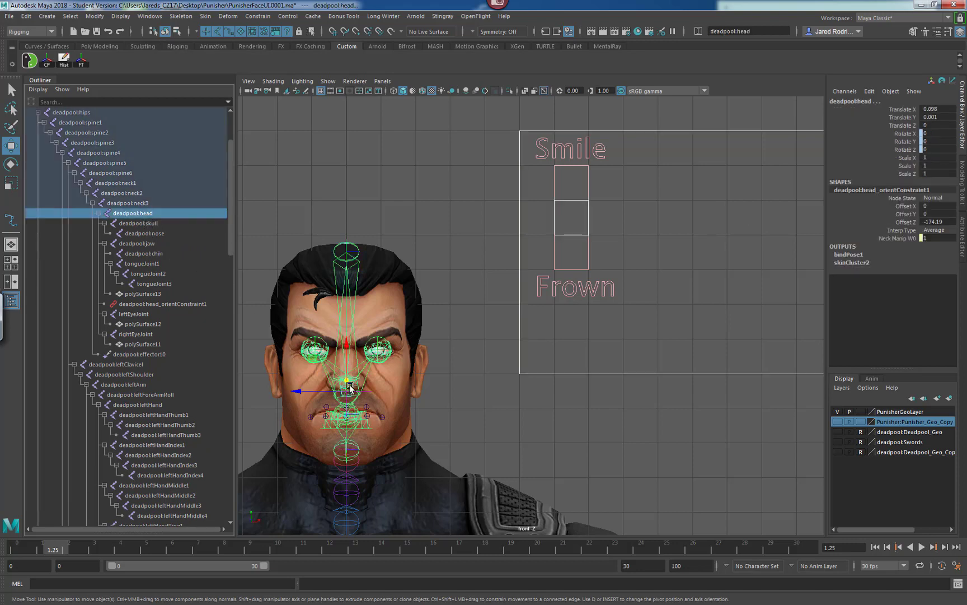
key(space)
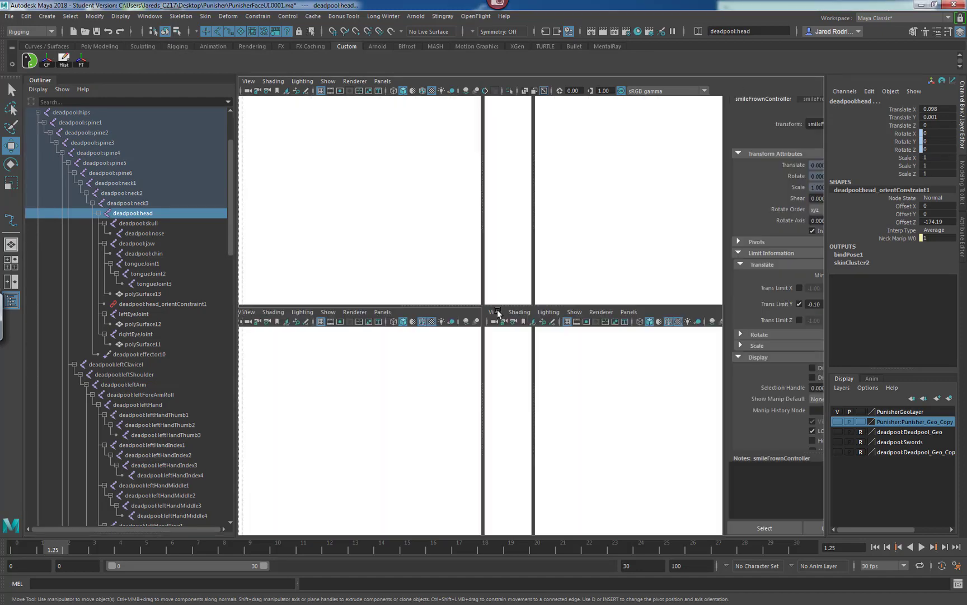
key(space)
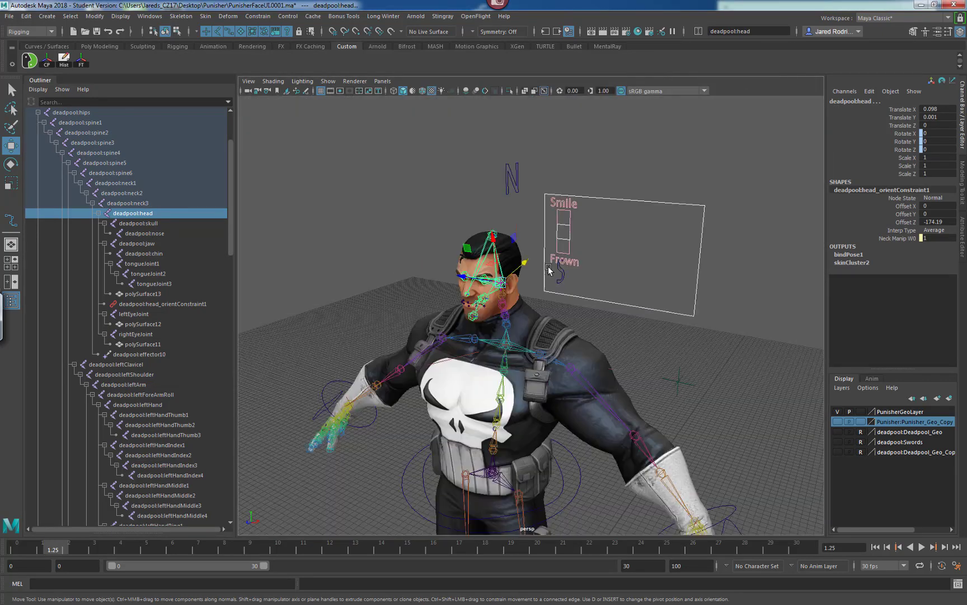
key(f)
alt+right_drag(415, 294, 621, 280)
alt+drag(611, 305, 369, 307)
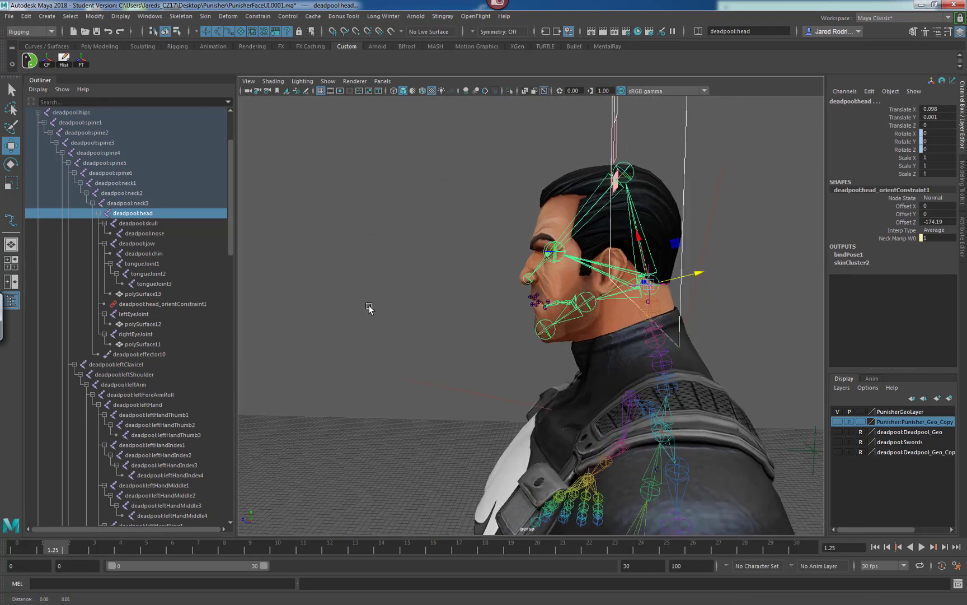
alt+right_drag(369, 307, 618, 286)
alt+middle_drag(560, 280, 538, 312)
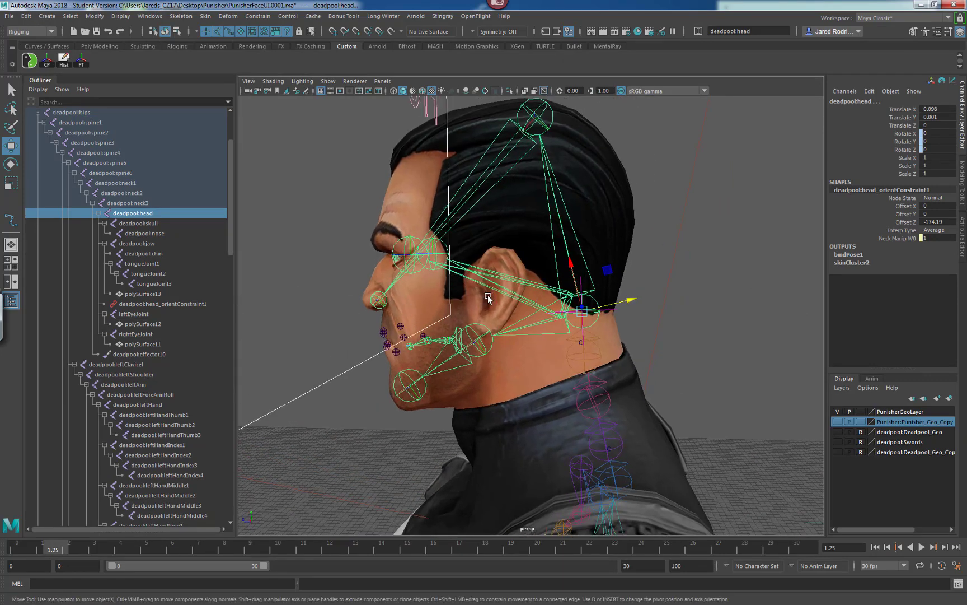
alt+drag(399, 313, 473, 313)
alt+right_drag(585, 297, 429, 302)
alt+middle_drag(429, 302, 476, 296)
key(space)
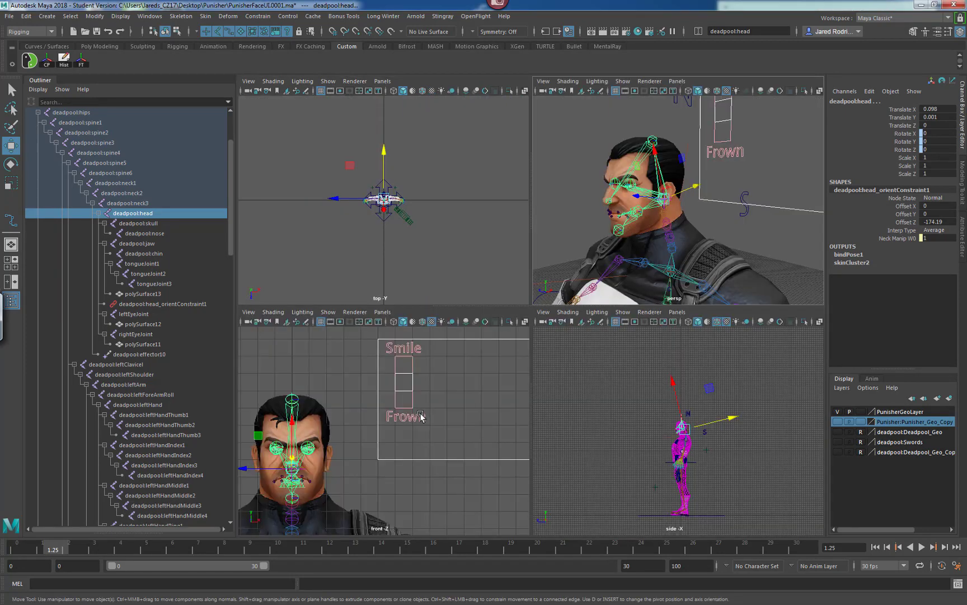
key(space)
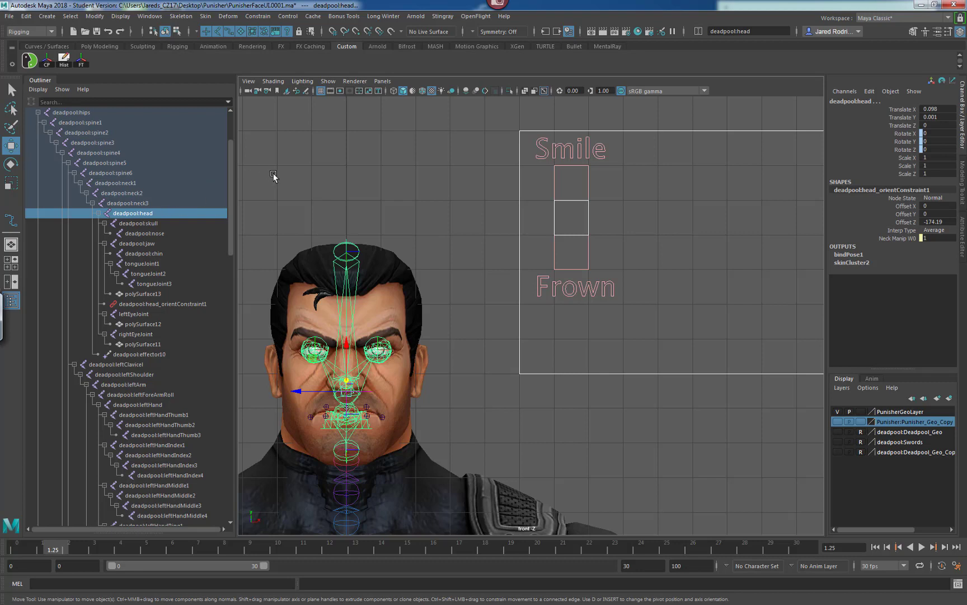
key(p)
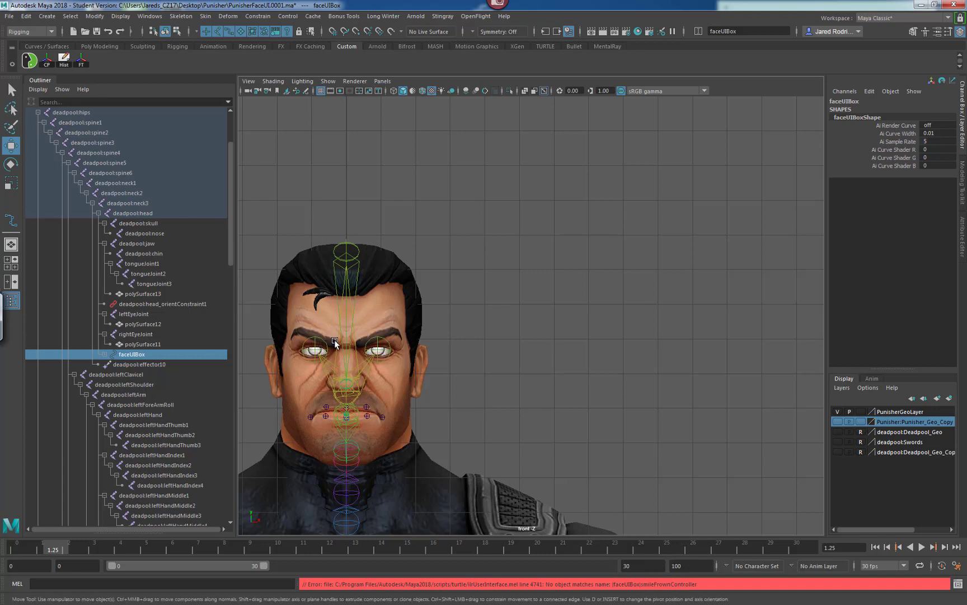
key(ctrl+z)
Pick the face UI box and the head joint in the viewports, try parenting again, and undo it.
click(521, 320)
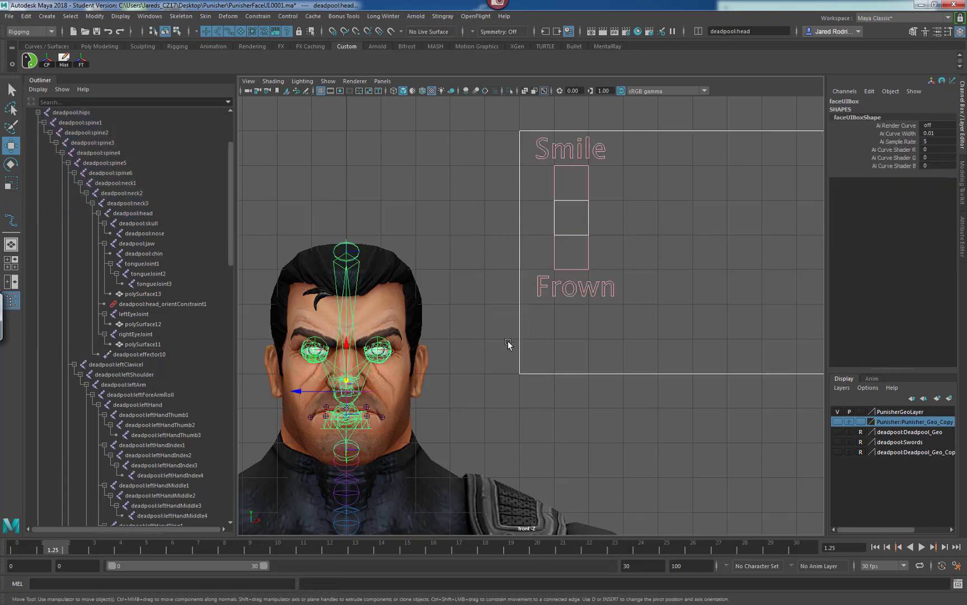
key(space)
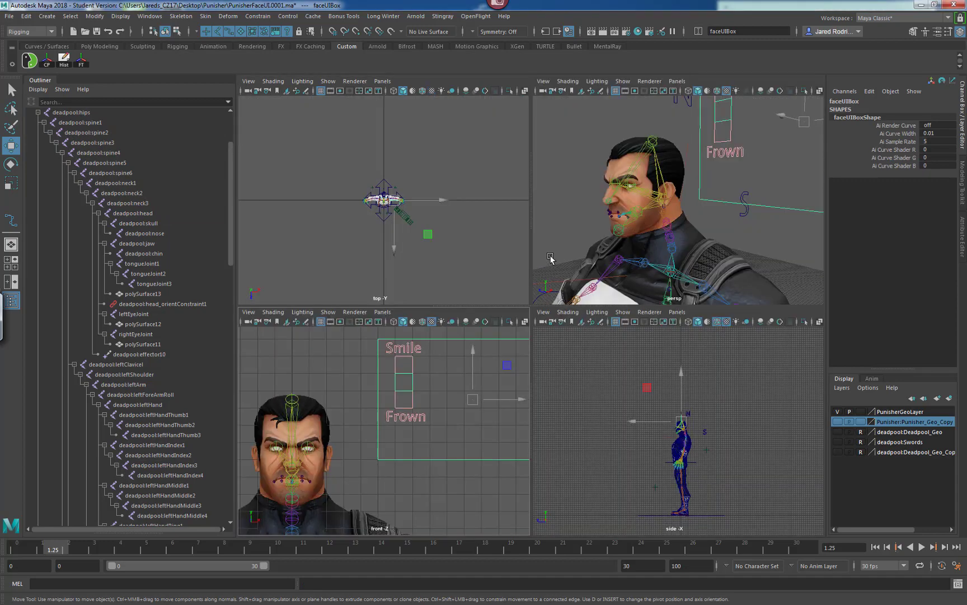
key(q)
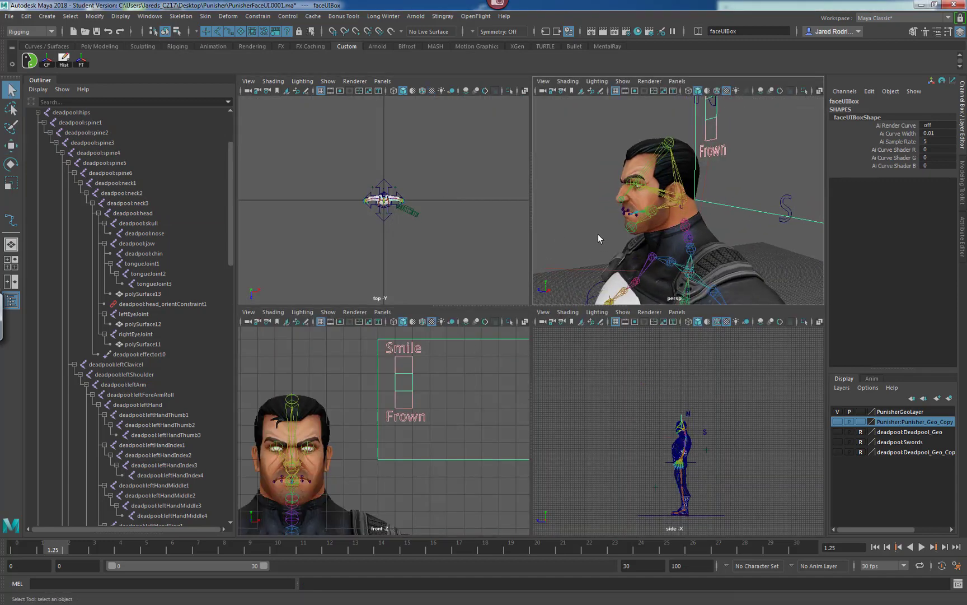
alt+drag(621, 234, 540, 224)
alt+right_drag(541, 223, 599, 211)
alt+middle_drag(599, 188, 615, 194)
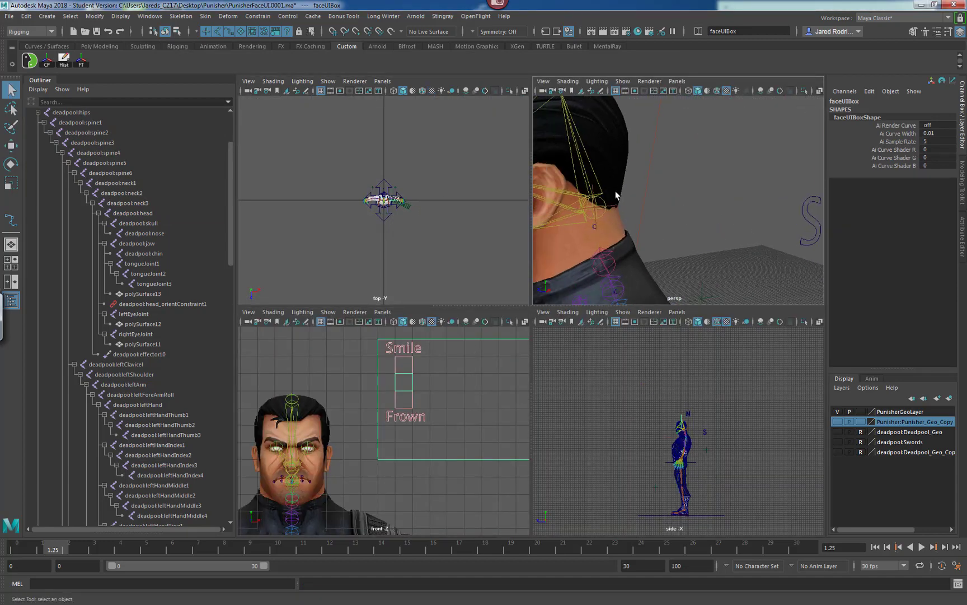
click(604, 218)
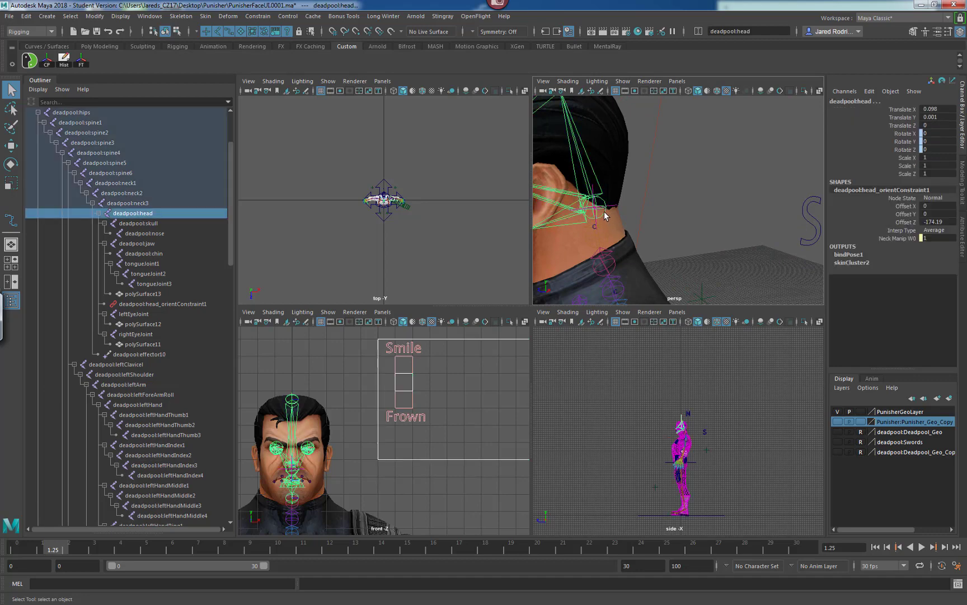
alt+drag(675, 235, 626, 235)
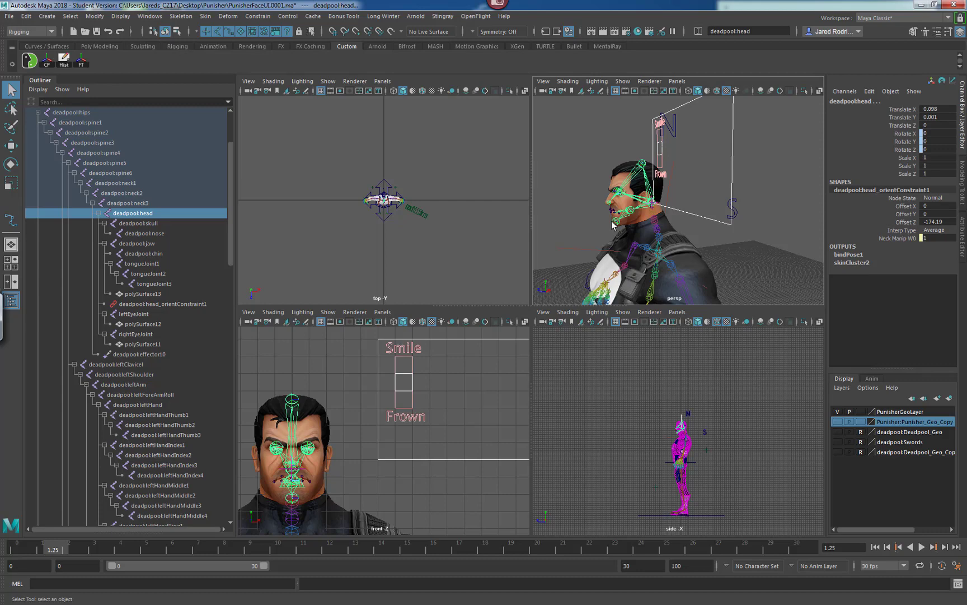
key(p)
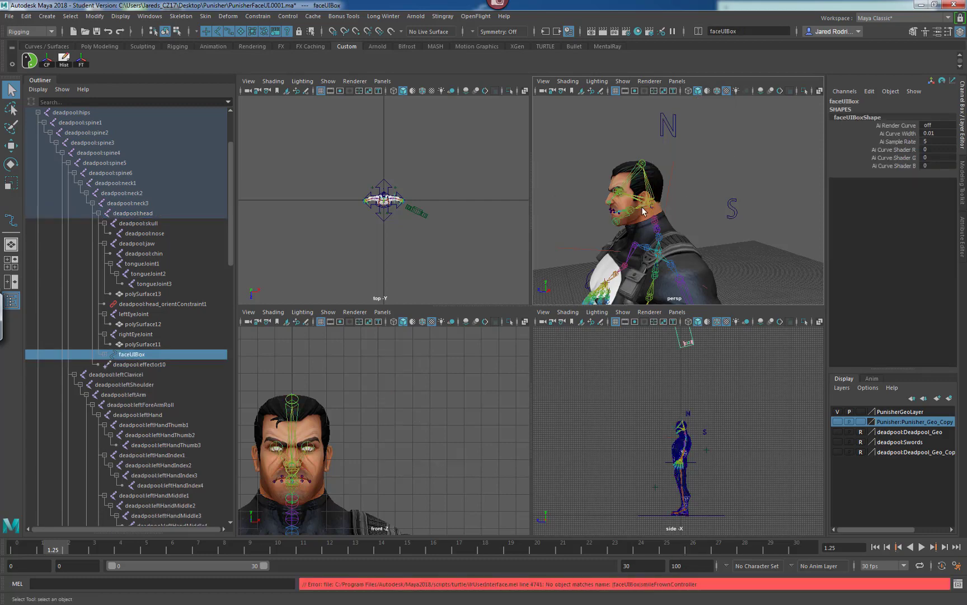
key(ctrl+z)
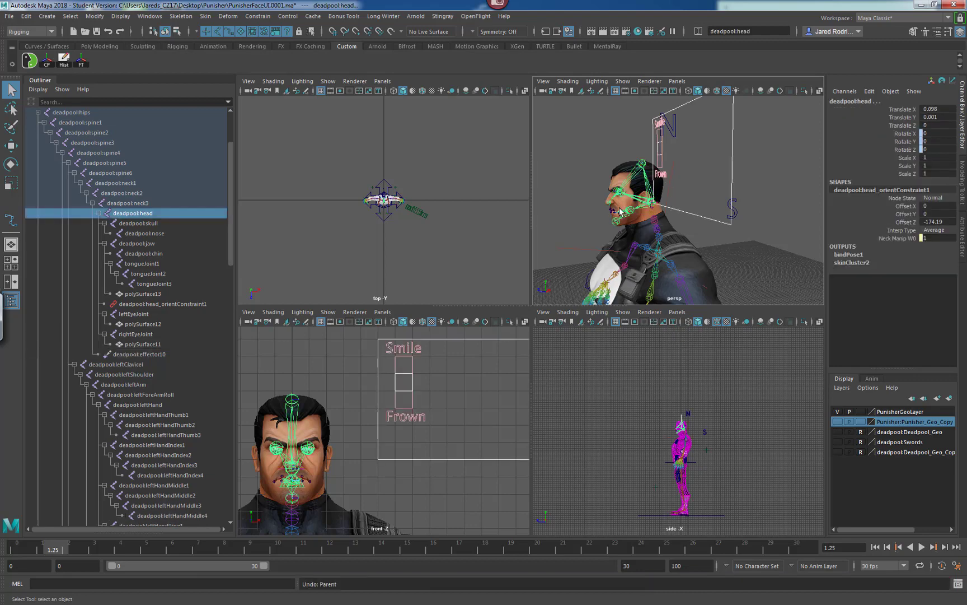
Try to parent-constrain the face UI box to the deadpool:head joint with Maintain offset enabled.
alt+drag(649, 185, 608, 200)
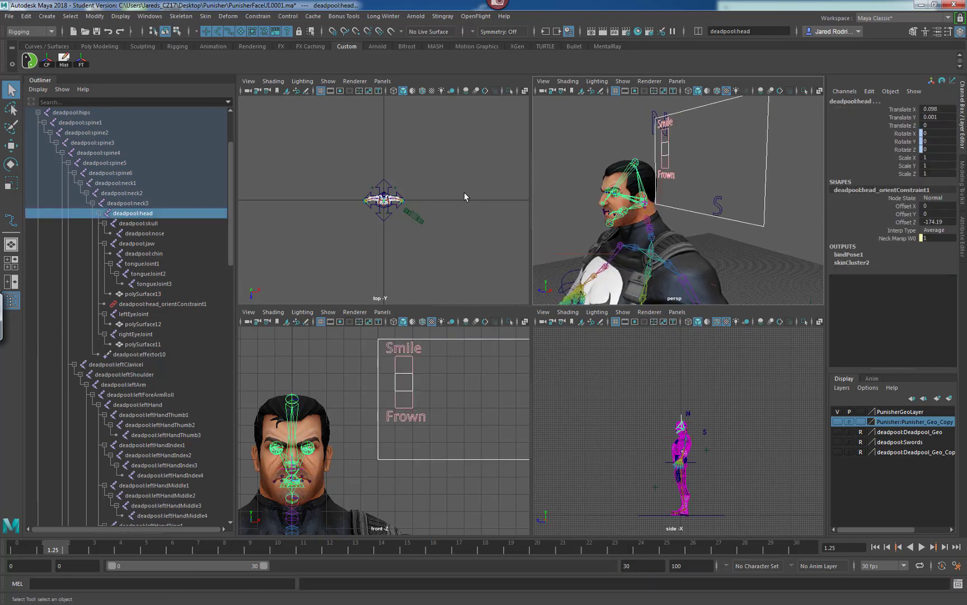
click(147, 216)
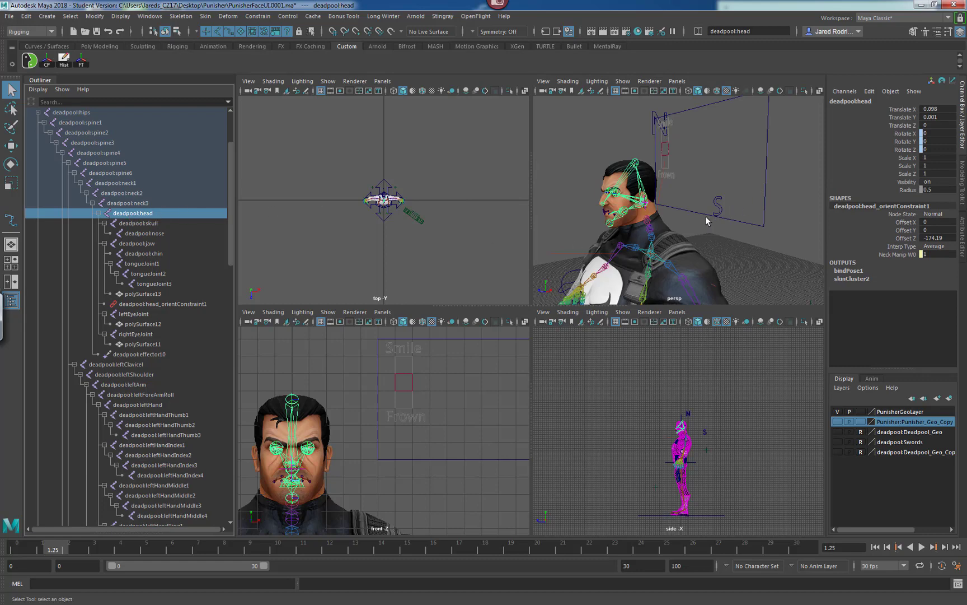
mouse_move(706, 220)
alt+mouse_down()
mouse_move(694, 191)
mouse_move(704, 207)
alt+mouse_up()
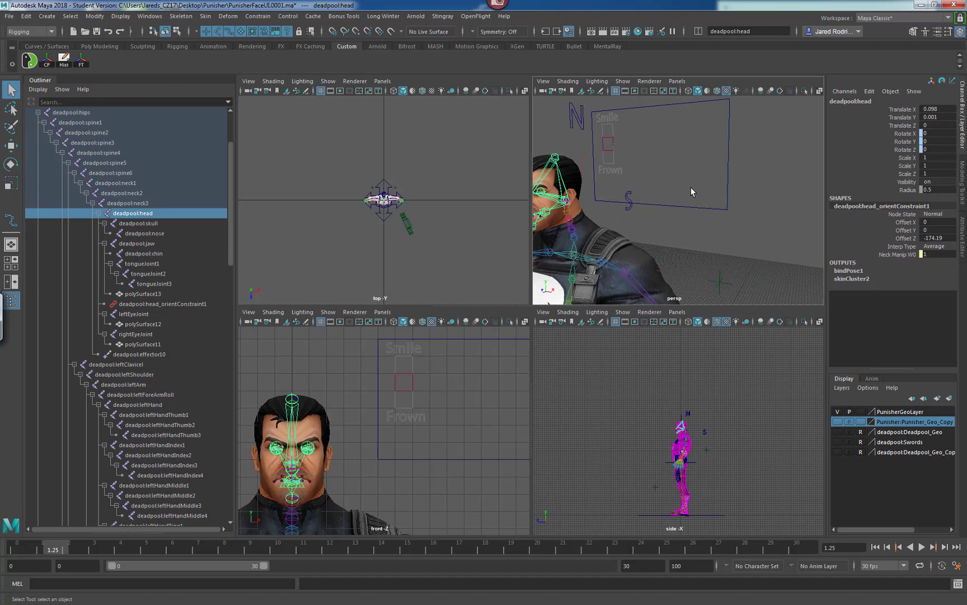
click(728, 195)
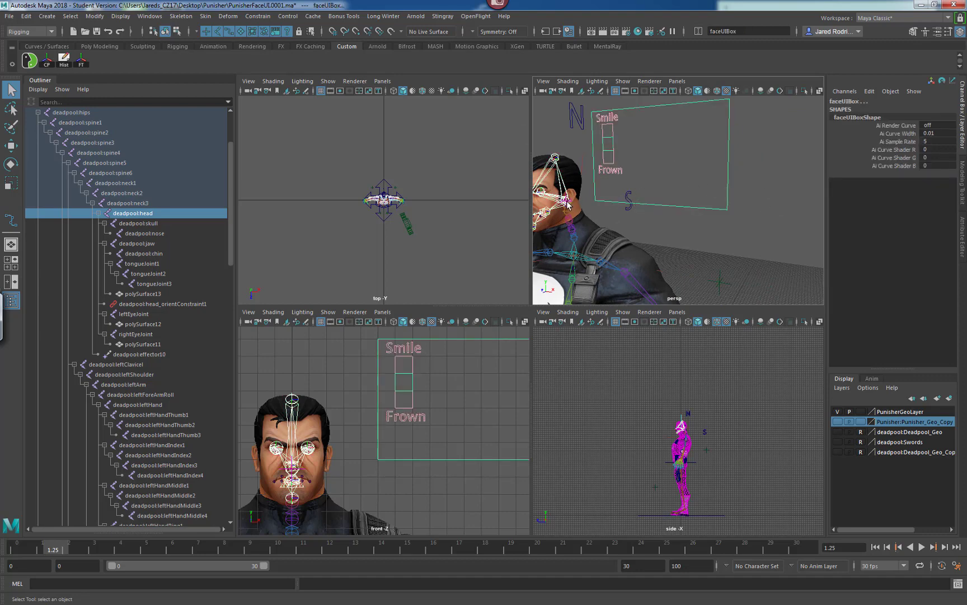
click(261, 17)
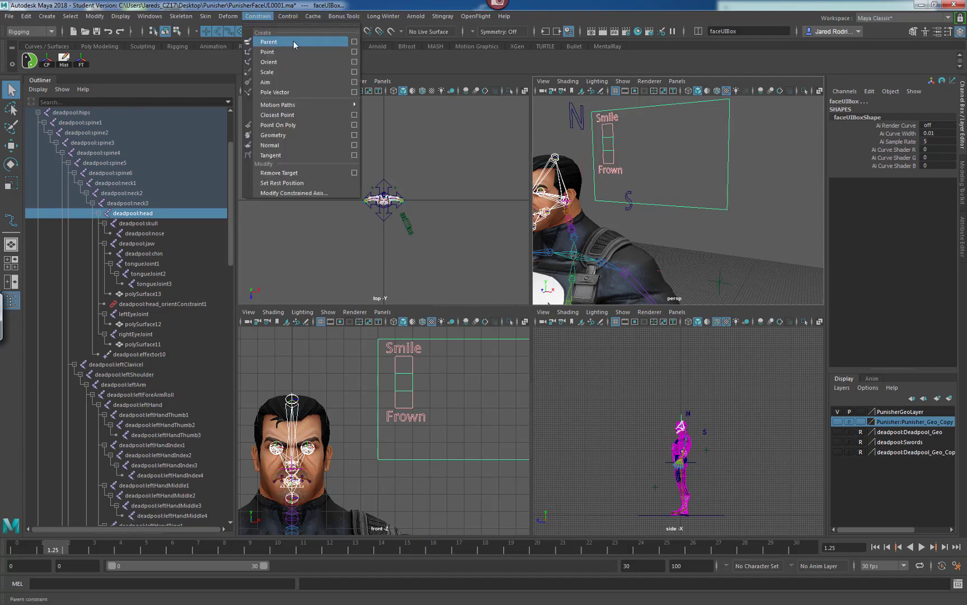
click(354, 43)
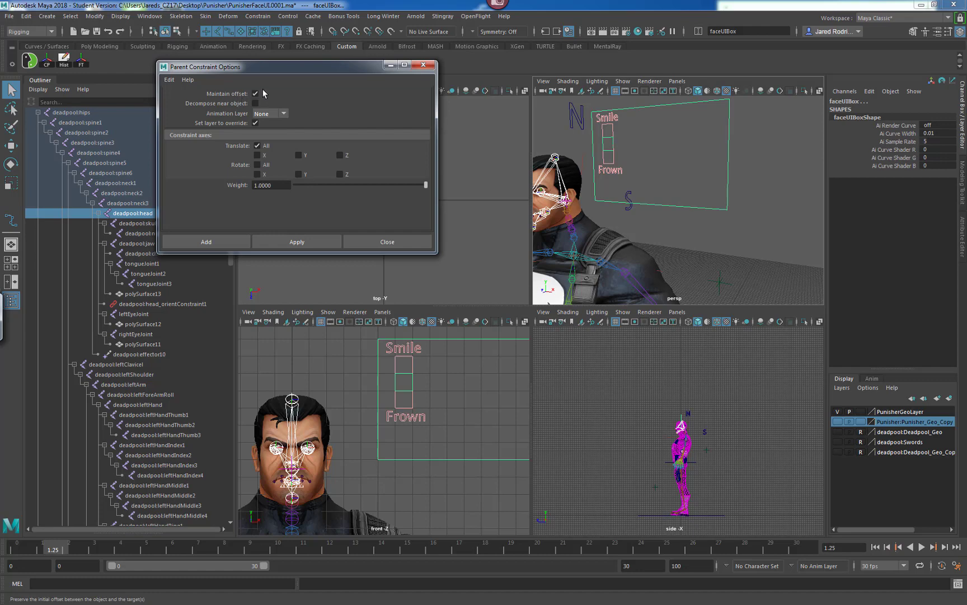
alt+drag(568, 218, 730, 179)
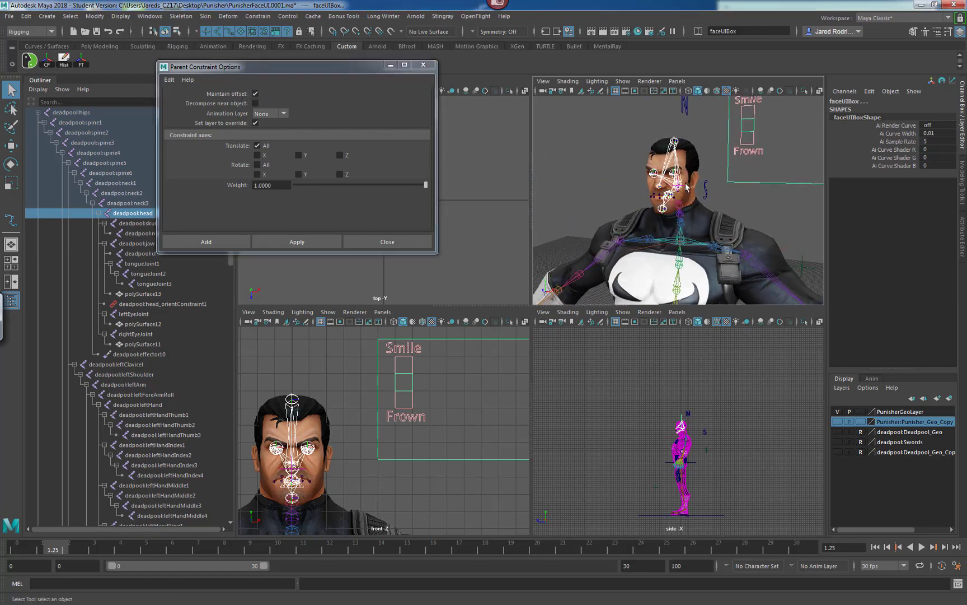
click(224, 242)
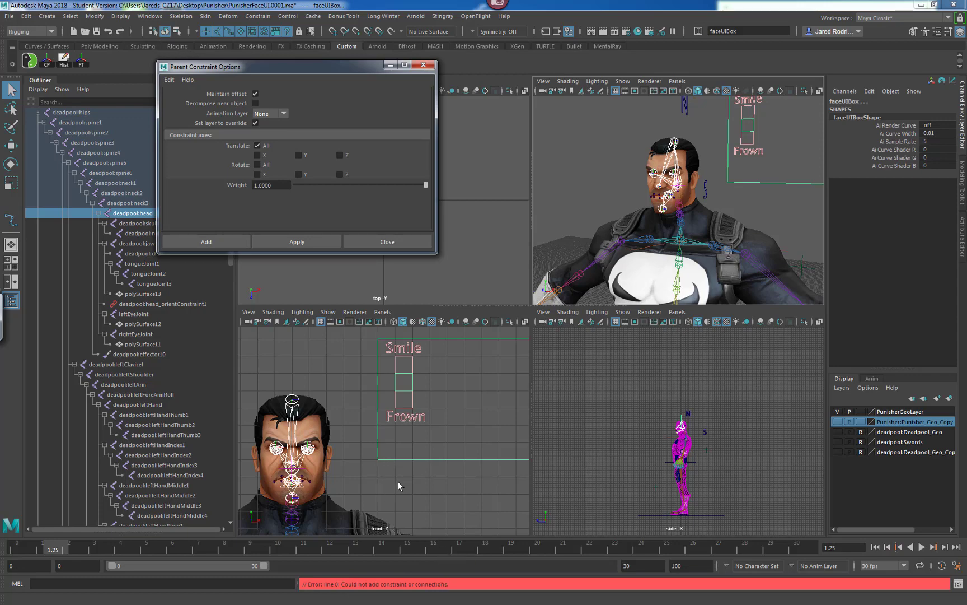
Group the face UI box and rename the new group faceUIGrp.
alt+drag(732, 206, 696, 212)
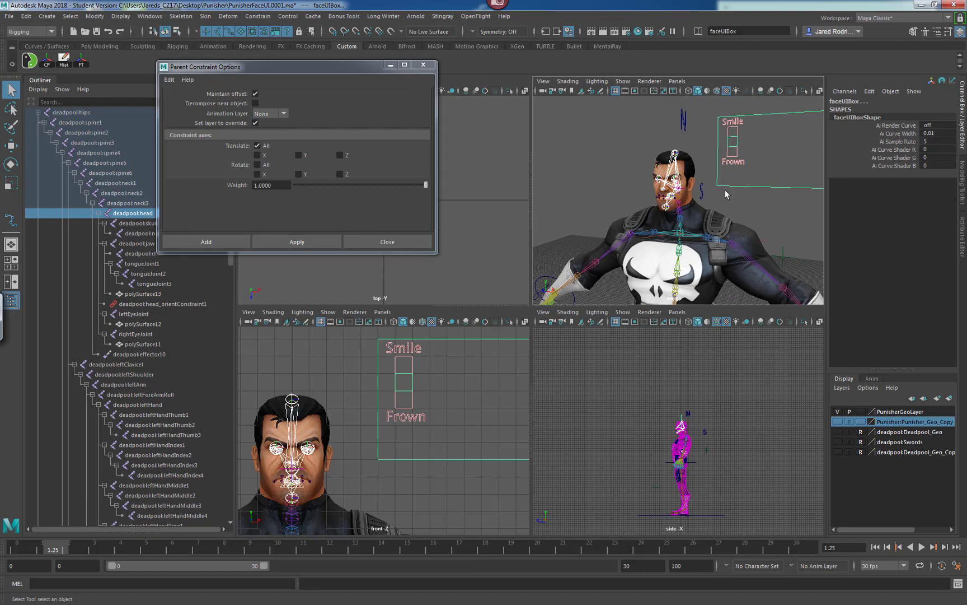
alt+drag(684, 147, 651, 185)
alt+right_drag(650, 184, 679, 199)
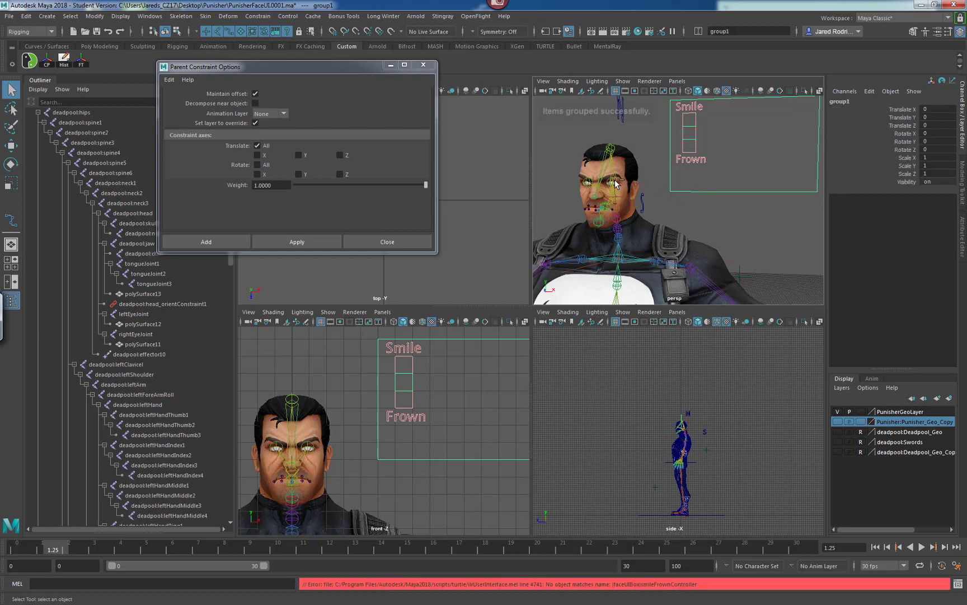
key(ctrl+g)
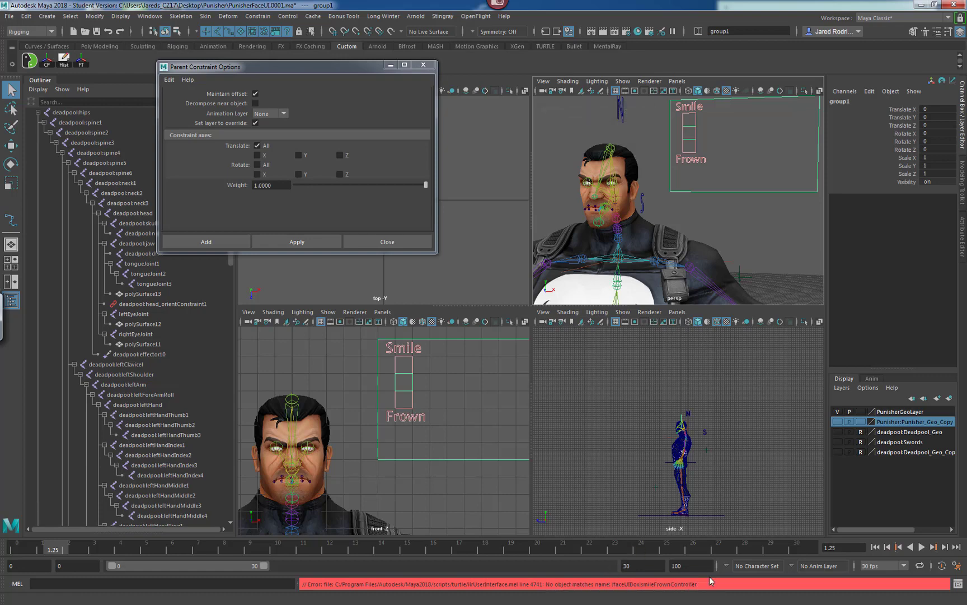
click(851, 103)
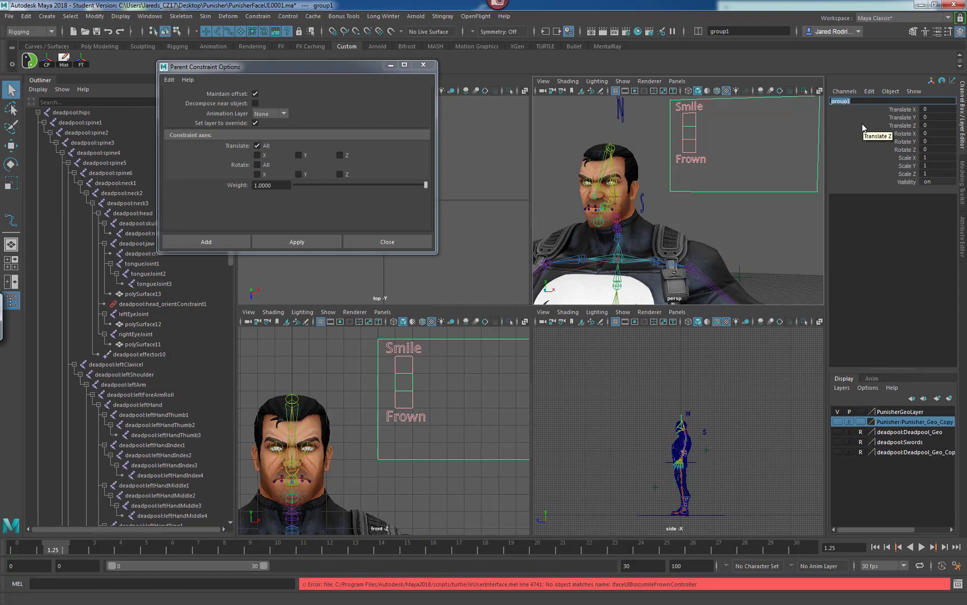
text(faceUIGrp)
key(Return)
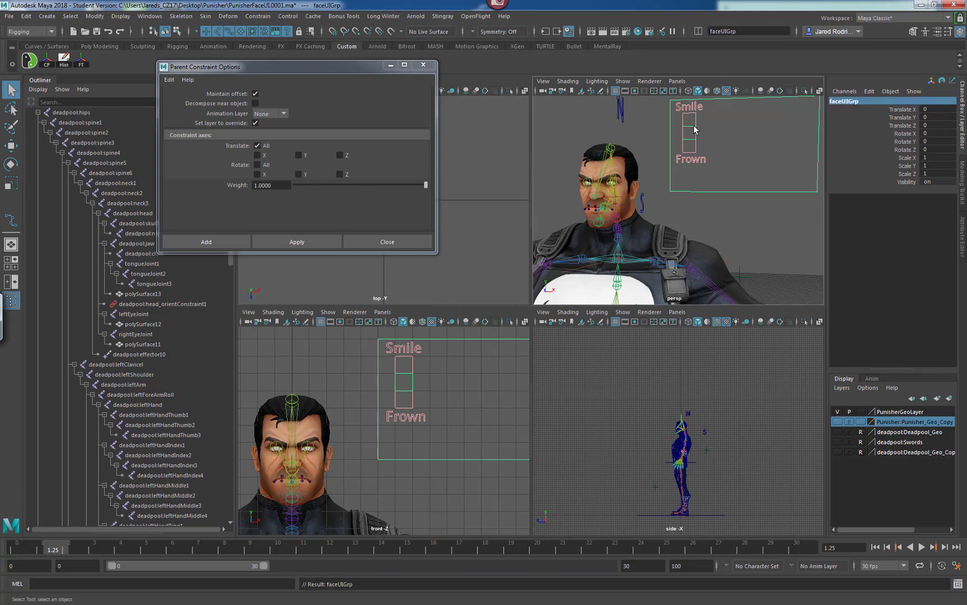
Select the faceUIGrp group and the deadpool:head joint, and parent the group under the head joint.
click(740, 209)
drag(746, 183, 728, 205)
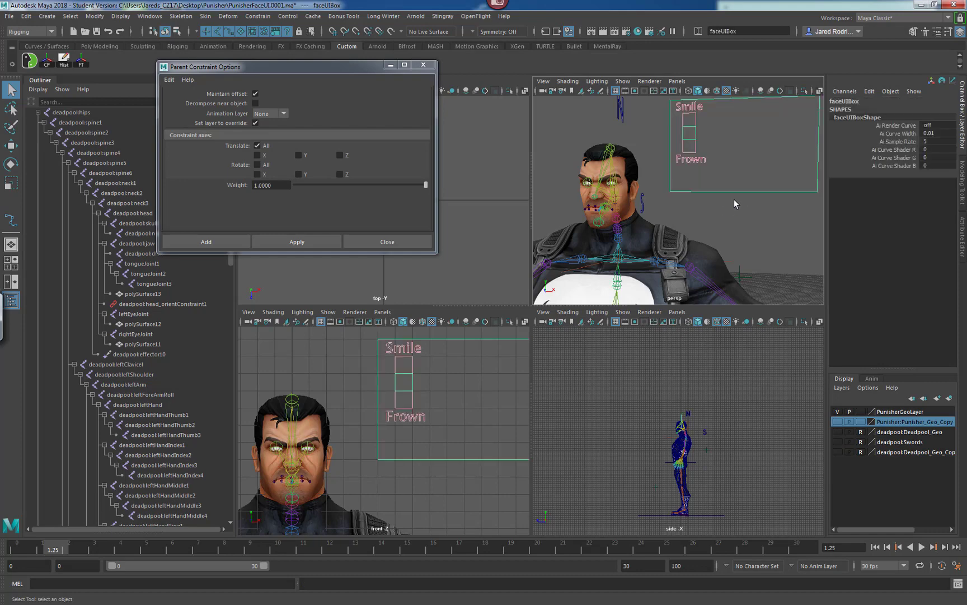
key(Up)
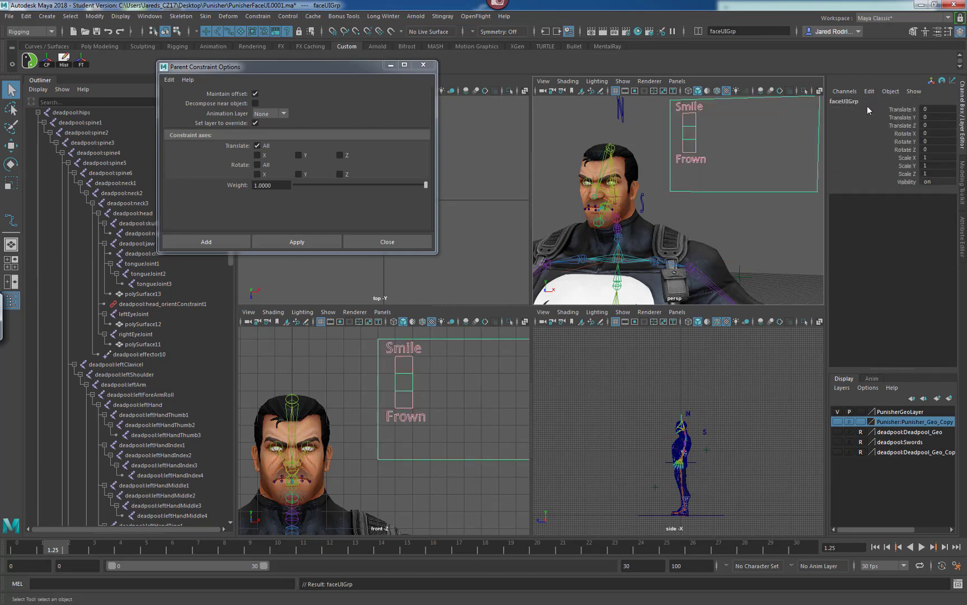
drag(338, 66, 331, 104)
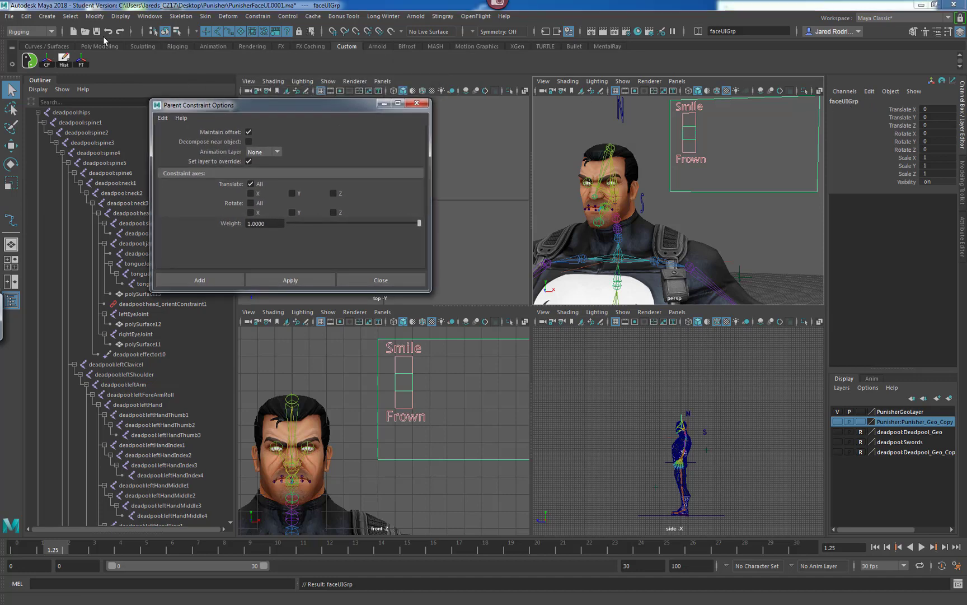
click(46, 61)
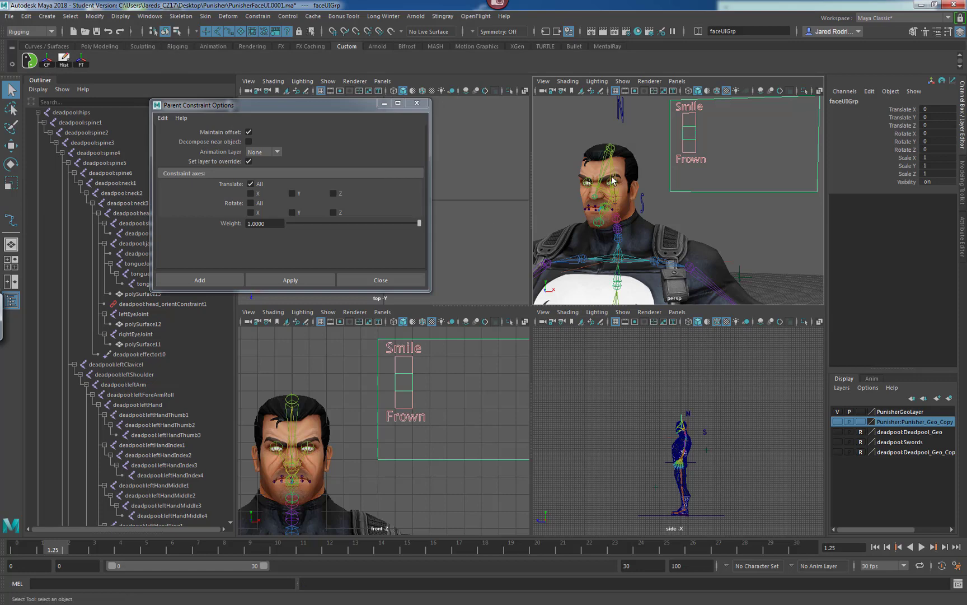
alt+drag(640, 217, 636, 201)
scroll(619, 189, up, 5)
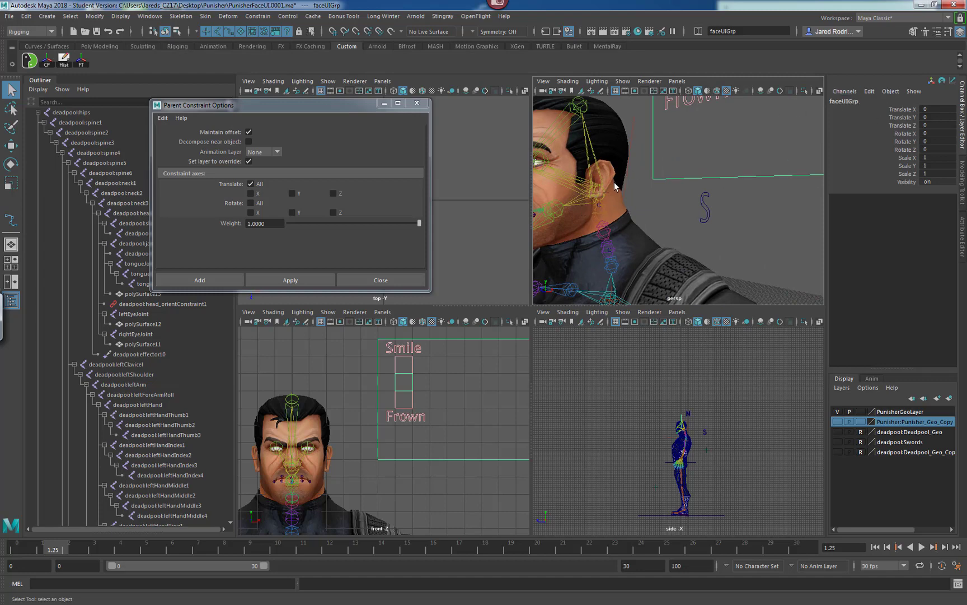
click(603, 200)
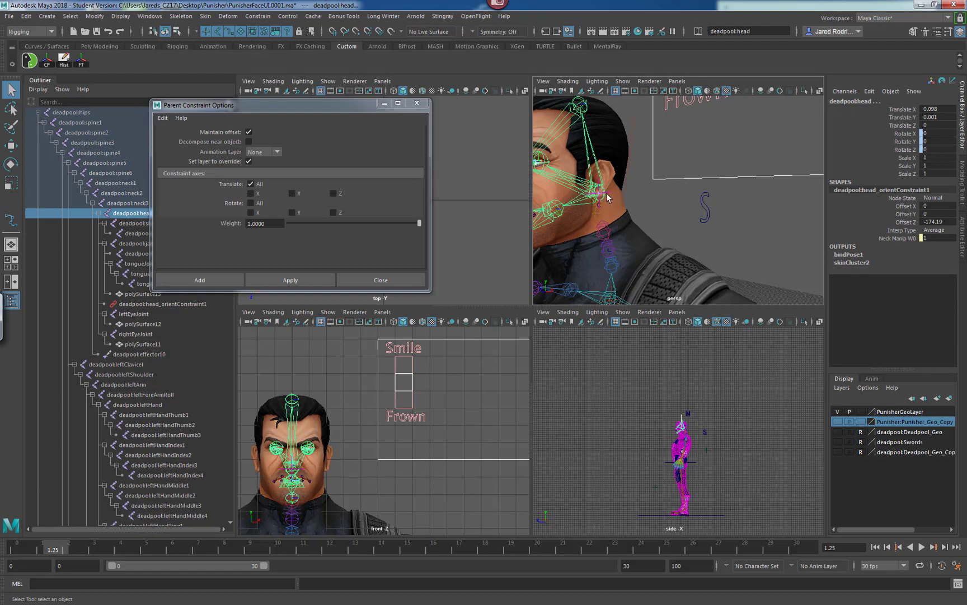
key(p)
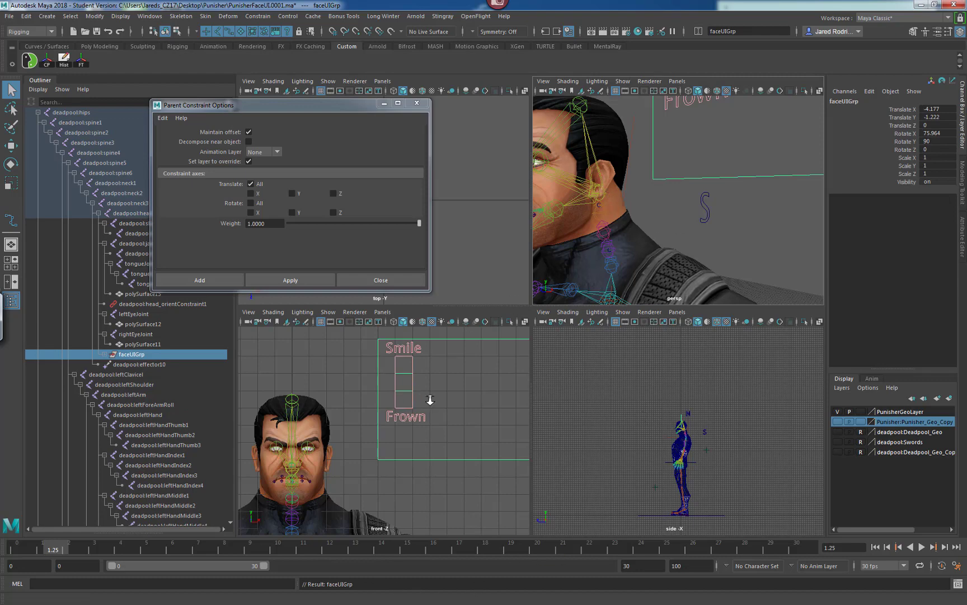
Close the constraint options and test-rotate the neck manipulator to check that the face UI box follows the head.
scroll(429, 400, down, 10)
key(space)
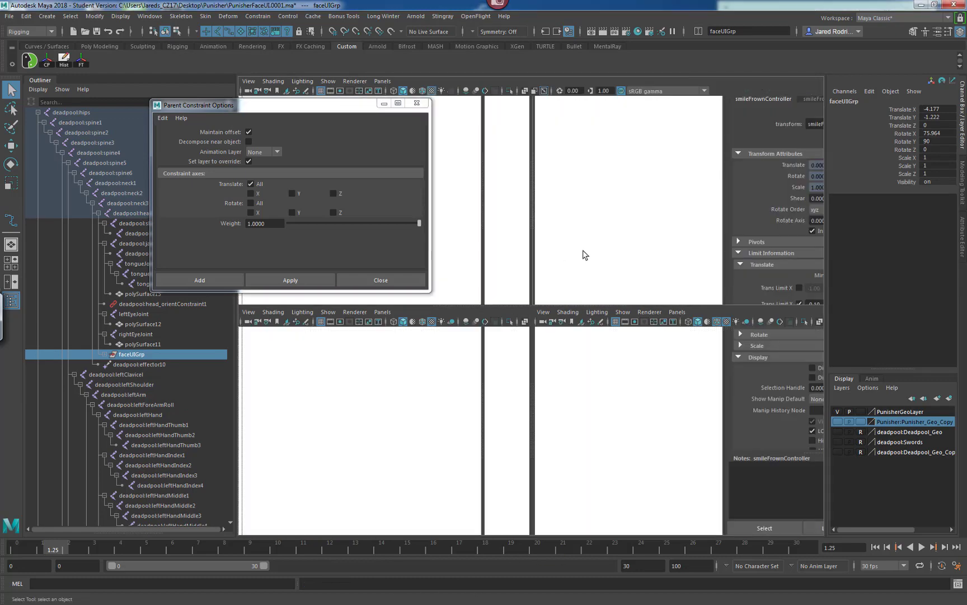
click(417, 103)
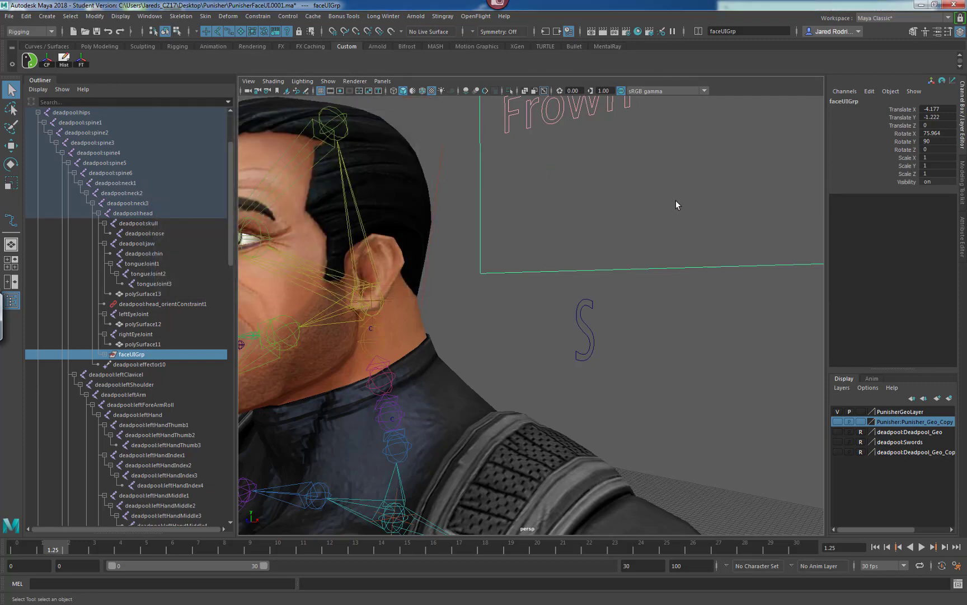
scroll(588, 212, down, 5)
drag(475, 145, 450, 163)
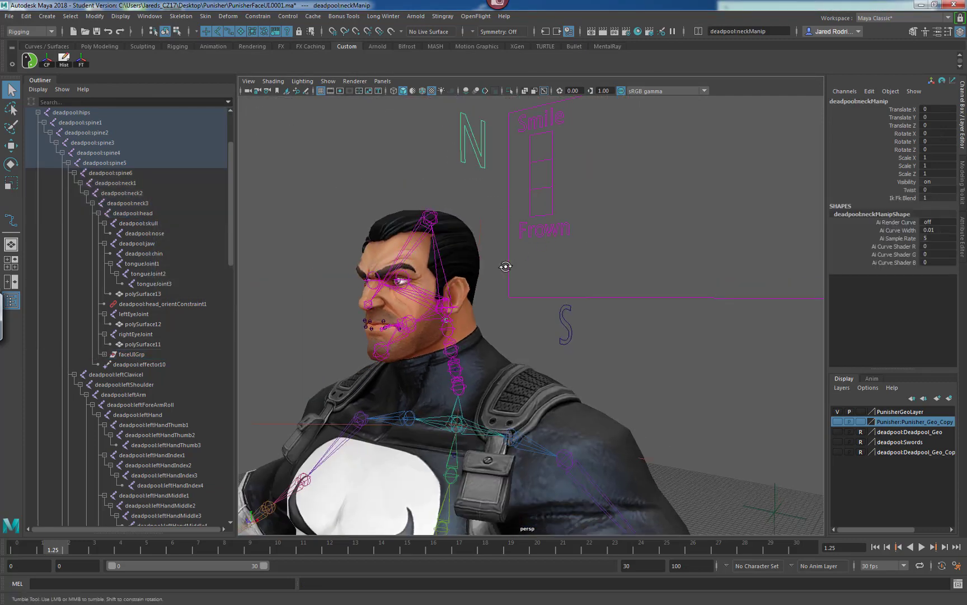
alt+drag(506, 267, 503, 262)
key(e)
drag(425, 270, 395, 317)
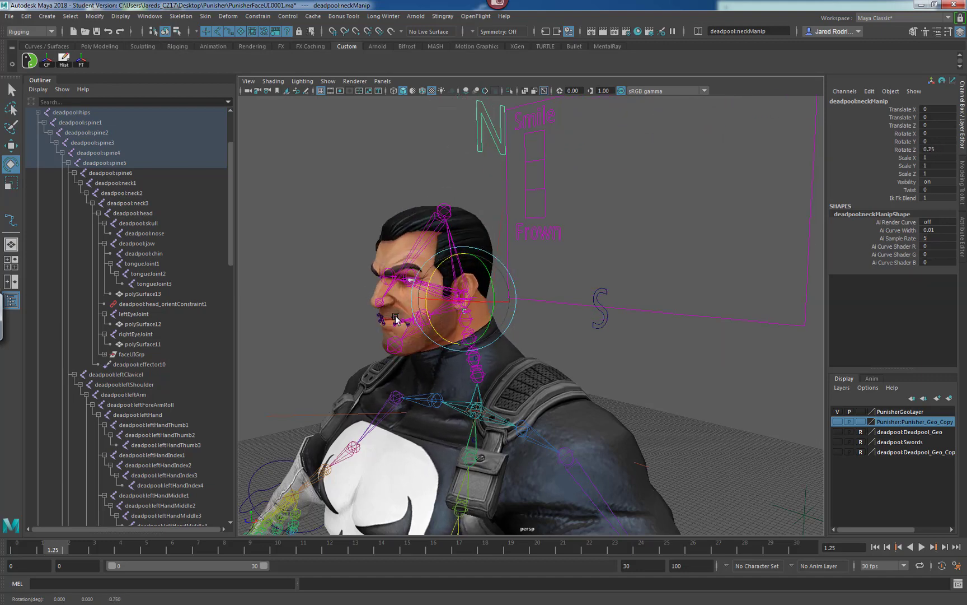
key(ctrl+z)
alt+drag(454, 314, 518, 305)
alt+middle_drag(445, 286, 479, 289)
alt+drag(478, 289, 404, 301)
alt+right_drag(367, 293, 391, 320)
alt+drag(391, 319, 400, 342)
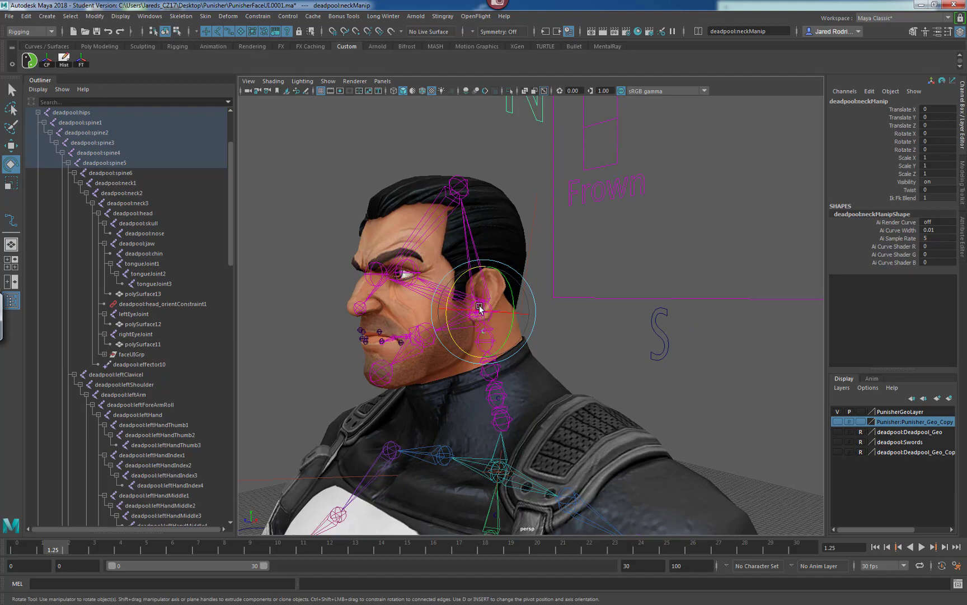
alt+drag(415, 308, 470, 301)
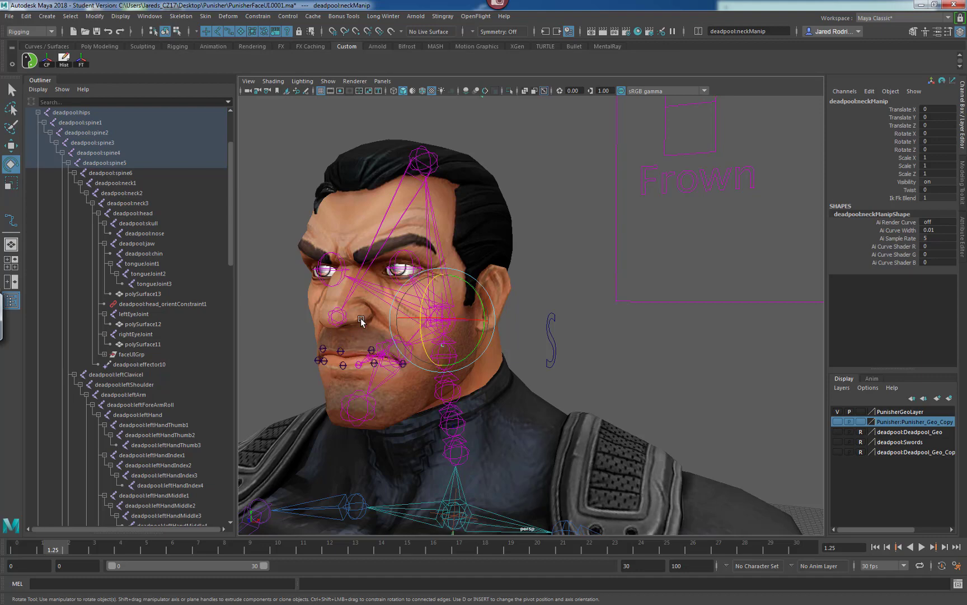
alt+drag(409, 347, 454, 317)
key(q)
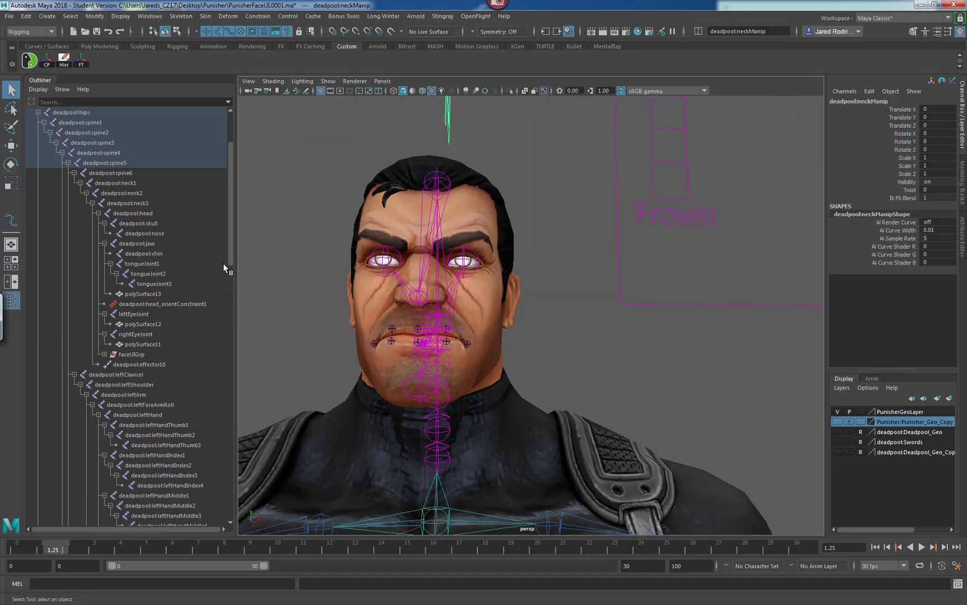
Group the seven lipJoints and rename the new group lipJointsGrp.
drag(229, 257, 214, 518)
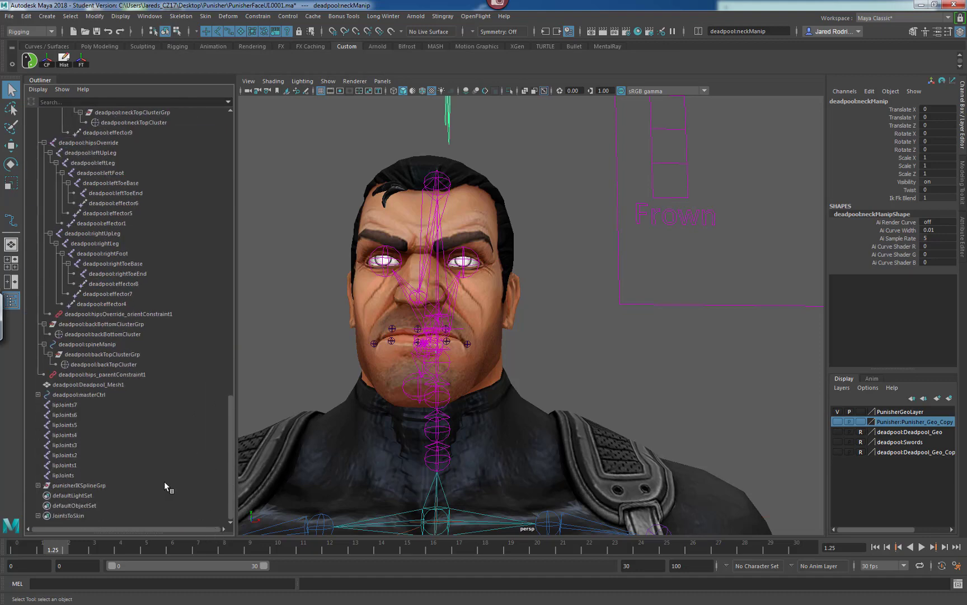
click(61, 405)
shift+click(64, 475)
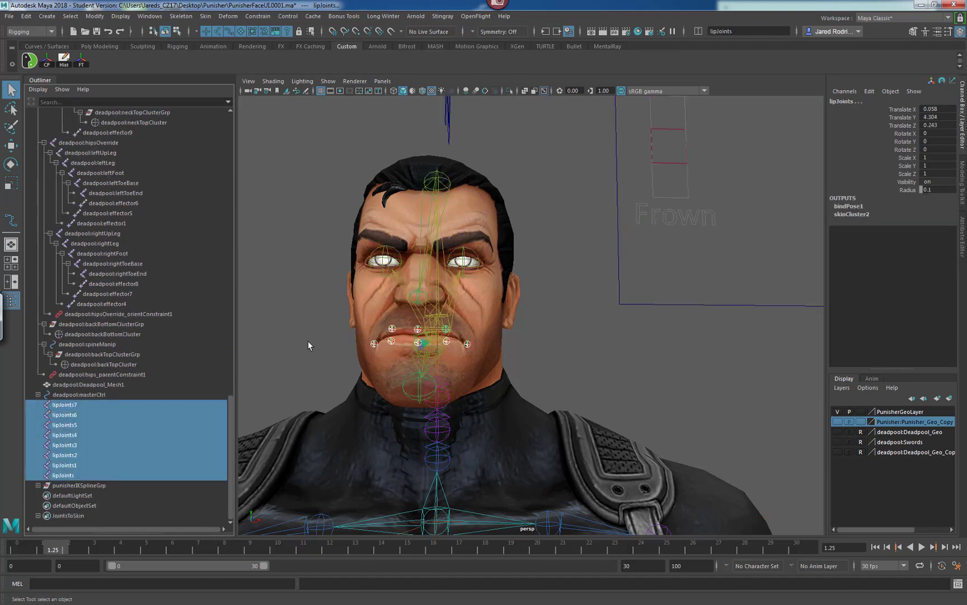
alt+drag(570, 340, 547, 344)
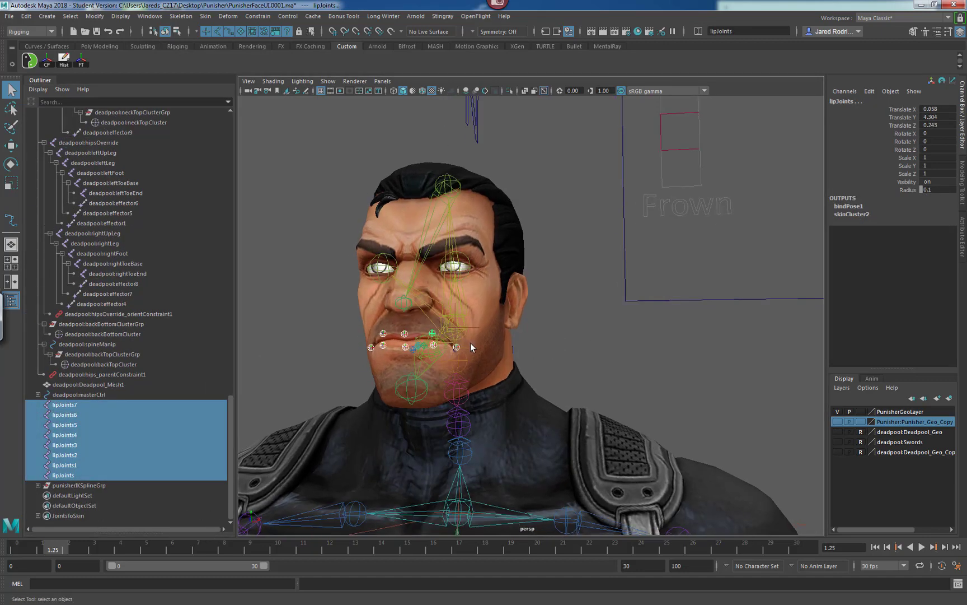
key(ctrl+g)
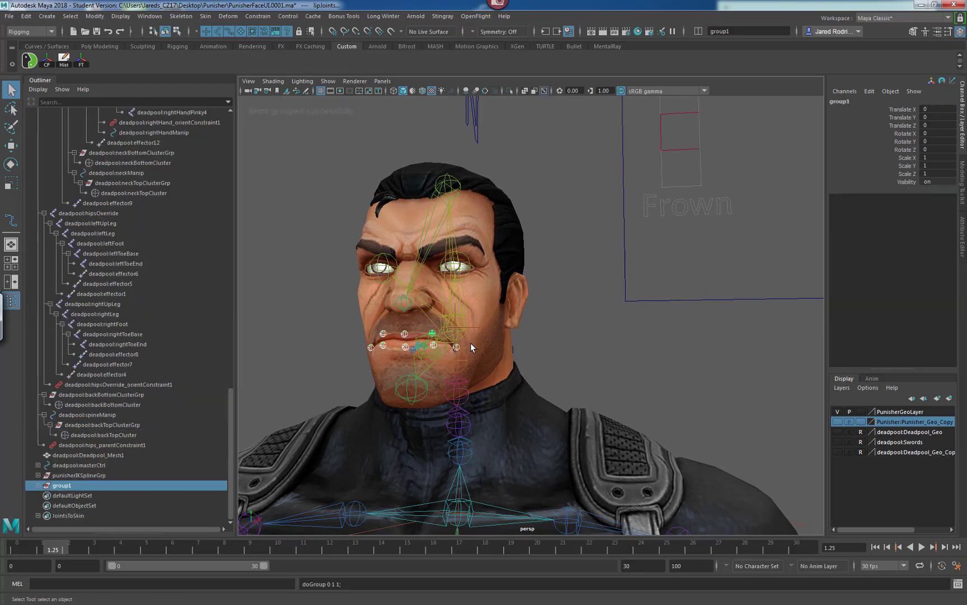
double_click(55, 484)
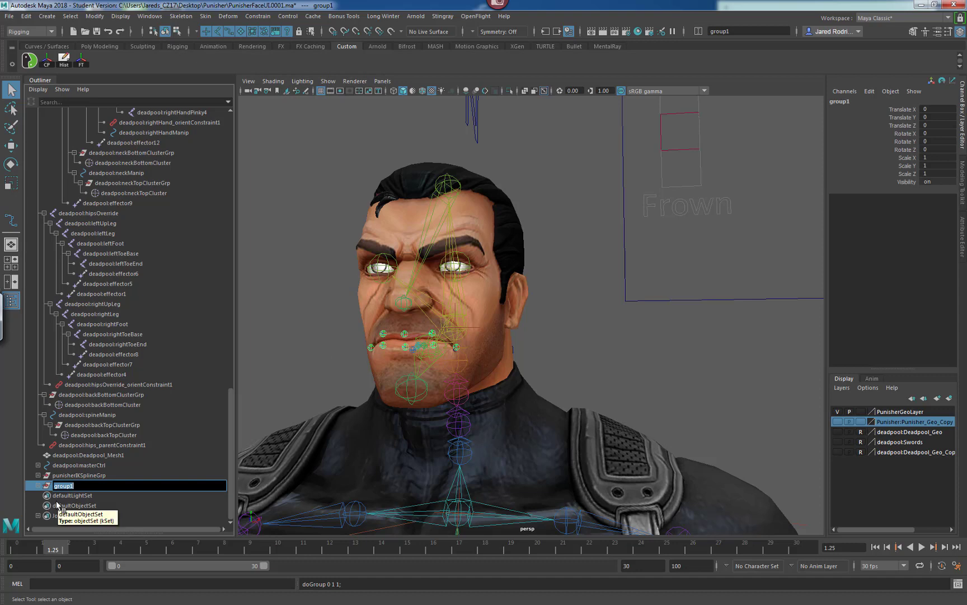
text(l)
text(ipJointsGrp)
key(Return)
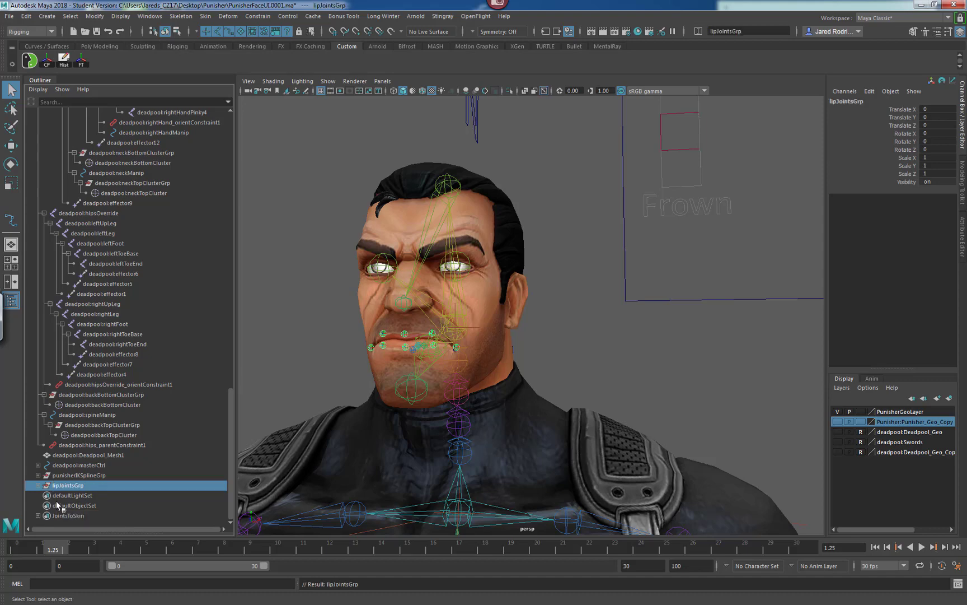
Try to parent lipJointsGrp under the deadpool:head joint, then undo the parenting.
alt+drag(401, 229, 335, 231)
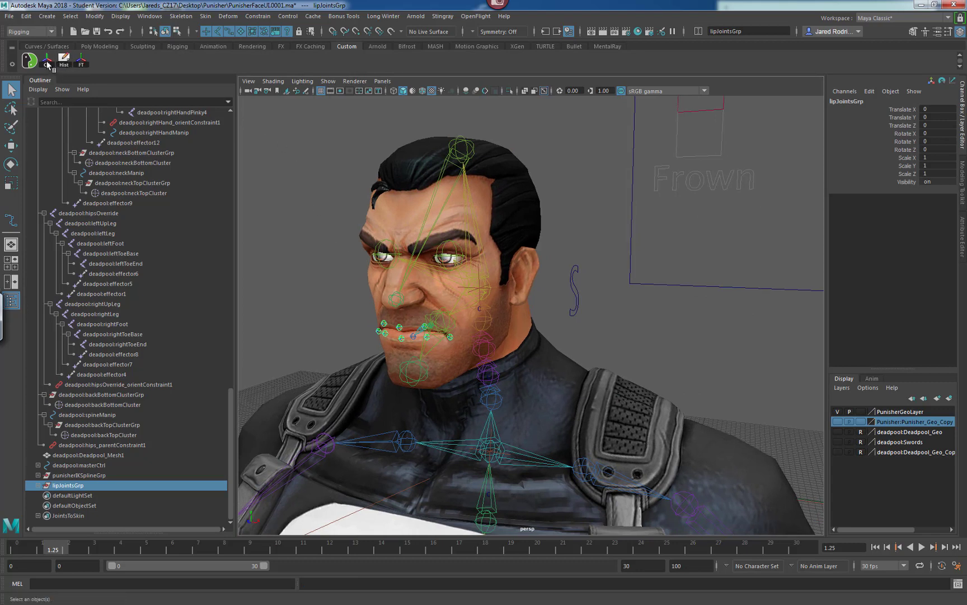
alt+drag(400, 308, 426, 307)
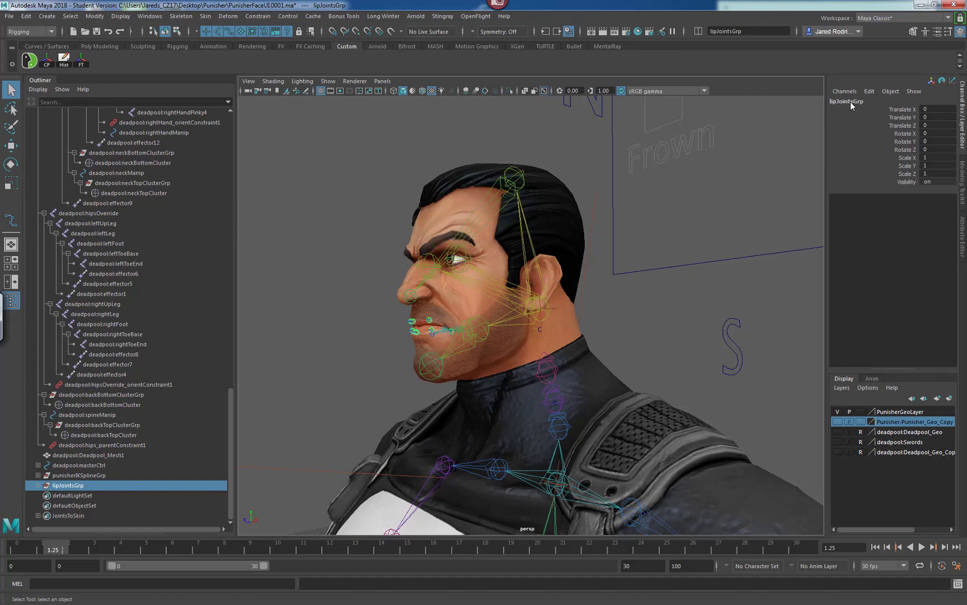
click(546, 314)
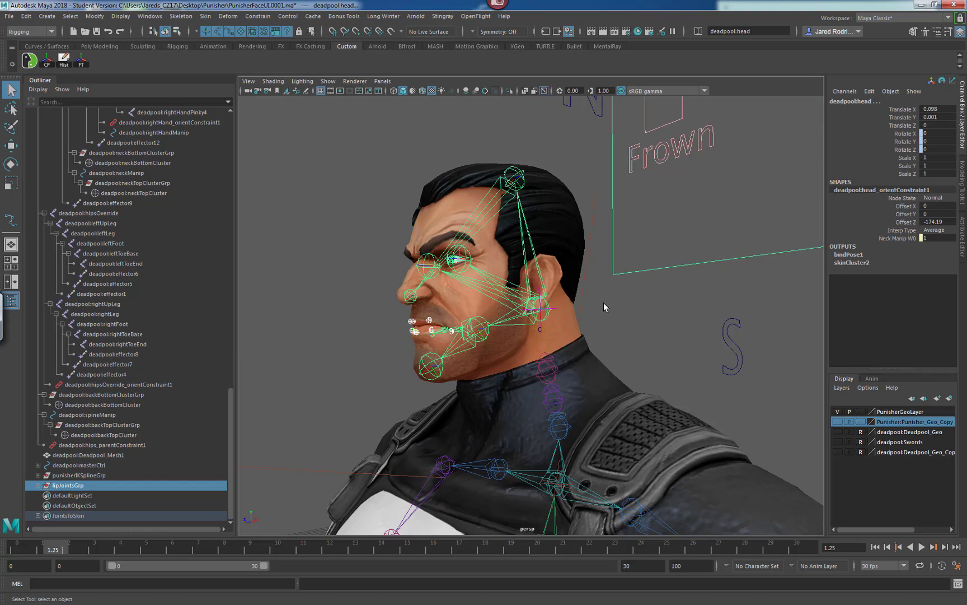
alt+drag(613, 304, 600, 311)
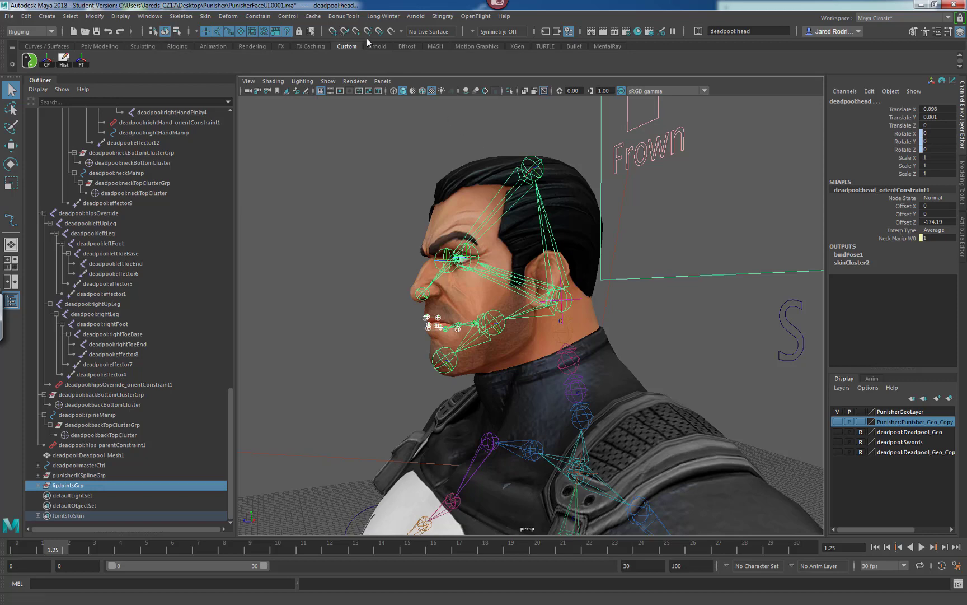
click(109, 486)
click(568, 307)
key(p)
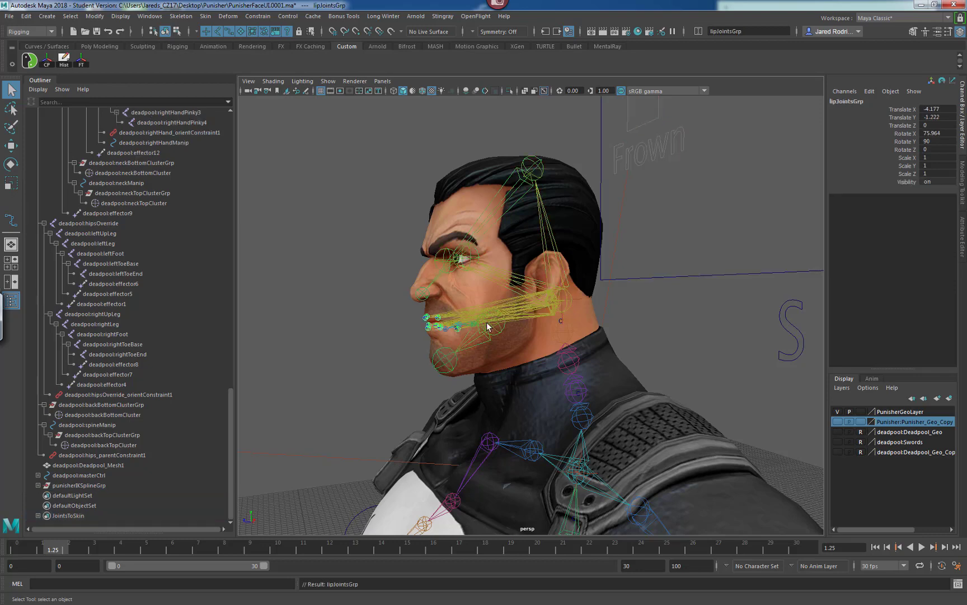
key(ctrl+z)
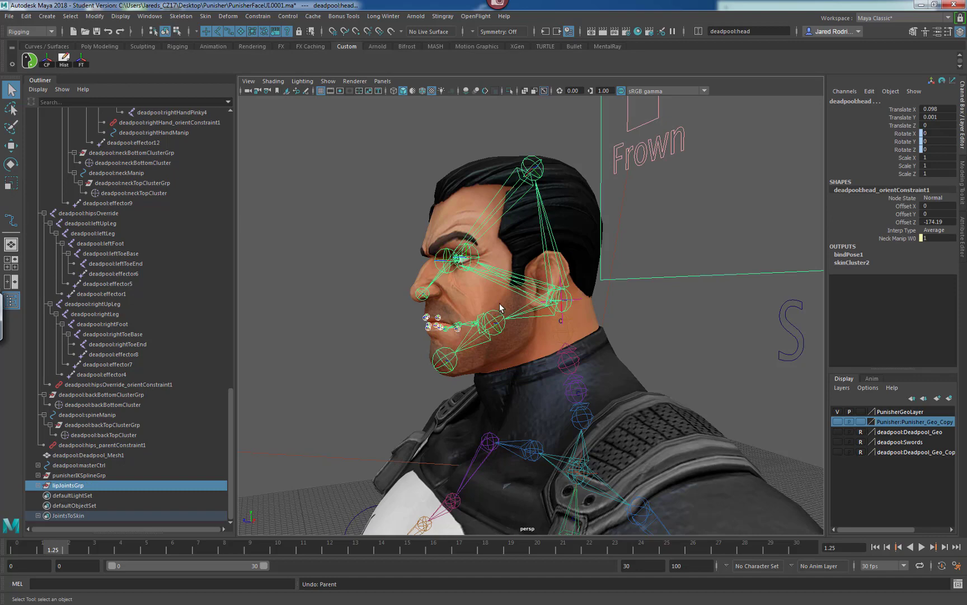
Parent-constrain lipJointsGrp to the deadpool:head joint.
click(568, 313)
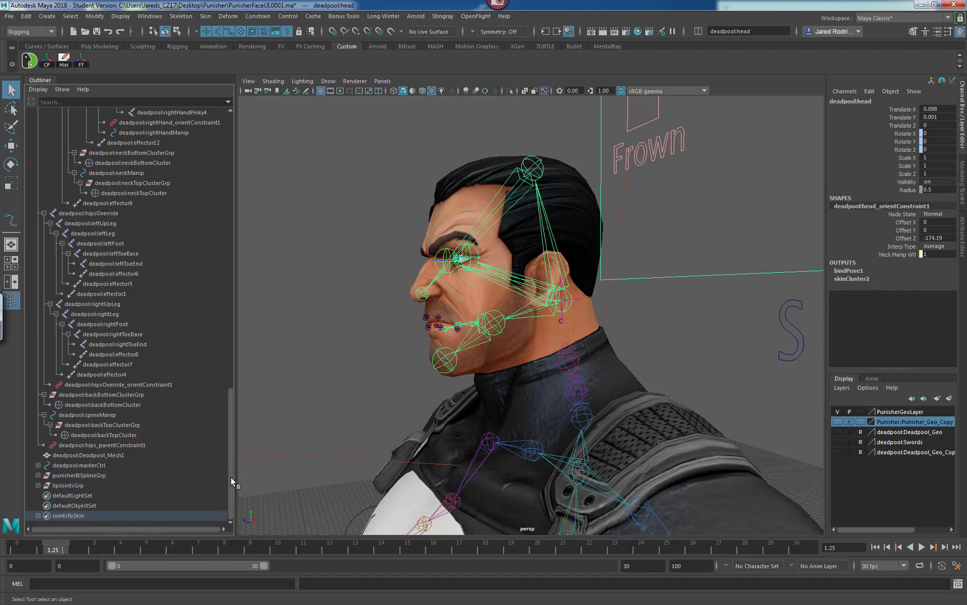
click(68, 486)
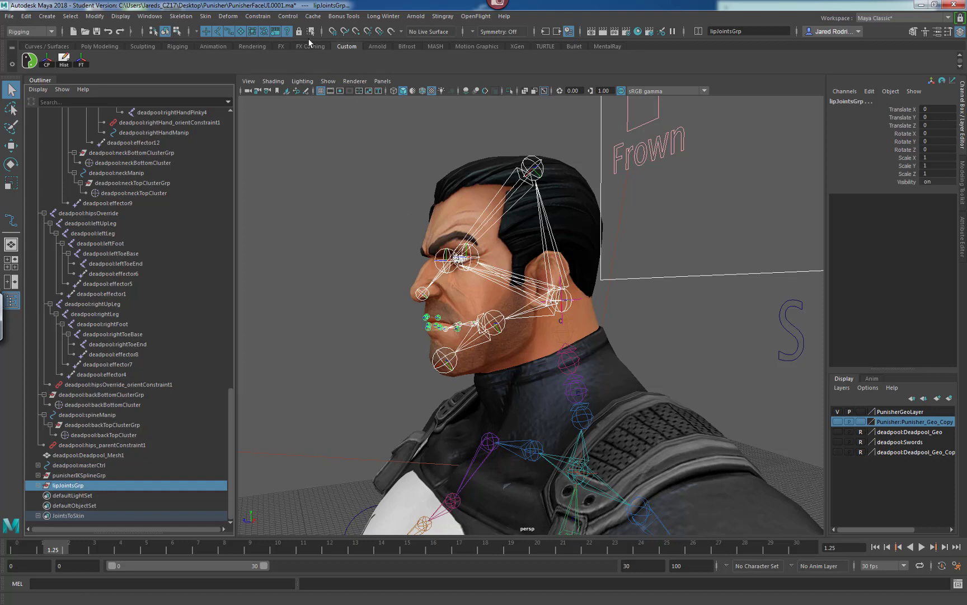
click(262, 20)
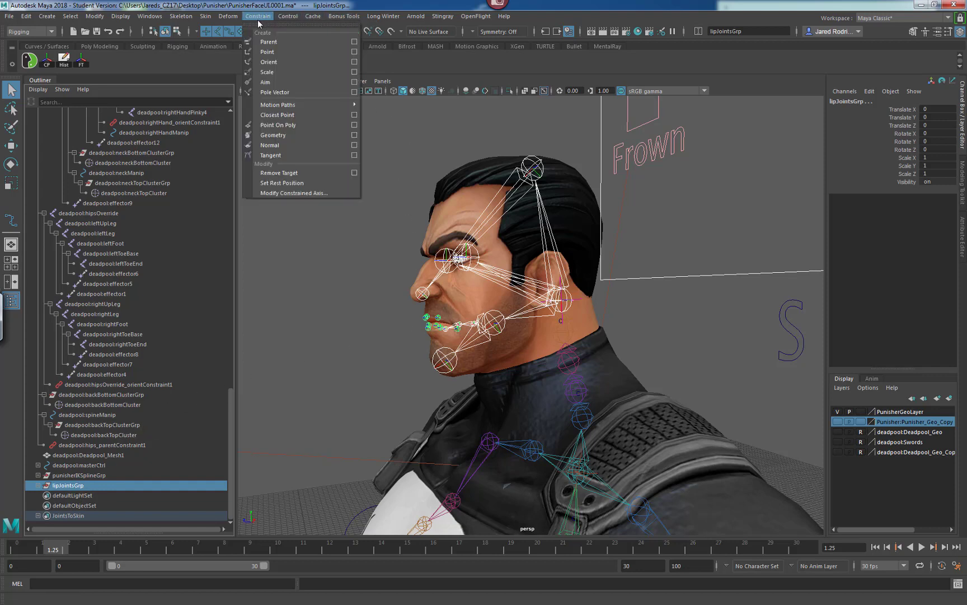
click(281, 43)
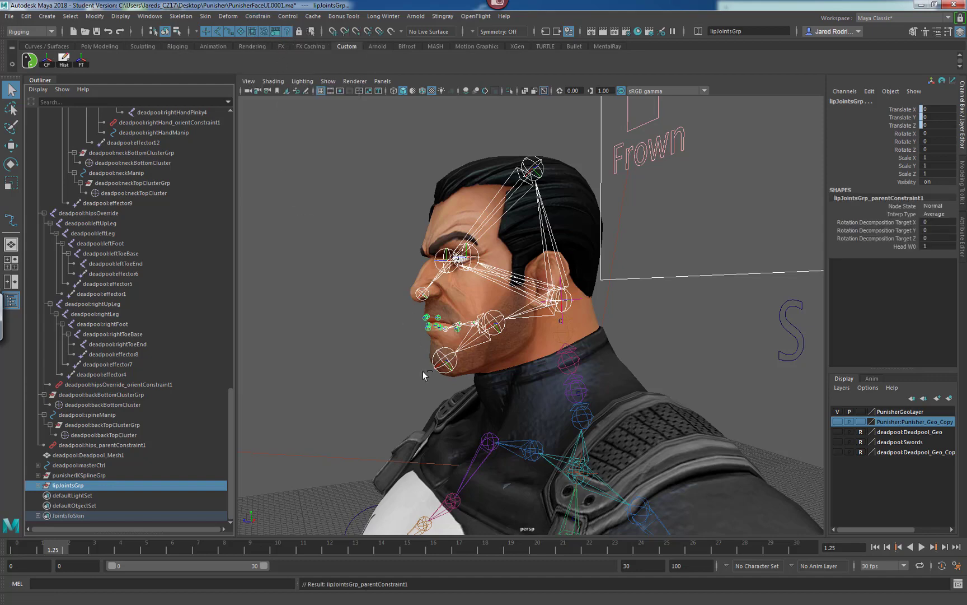
Test-rotate the neck manipulator to check that the lip joints follow the head, undoing each rotation.
alt+drag(424, 371, 354, 353)
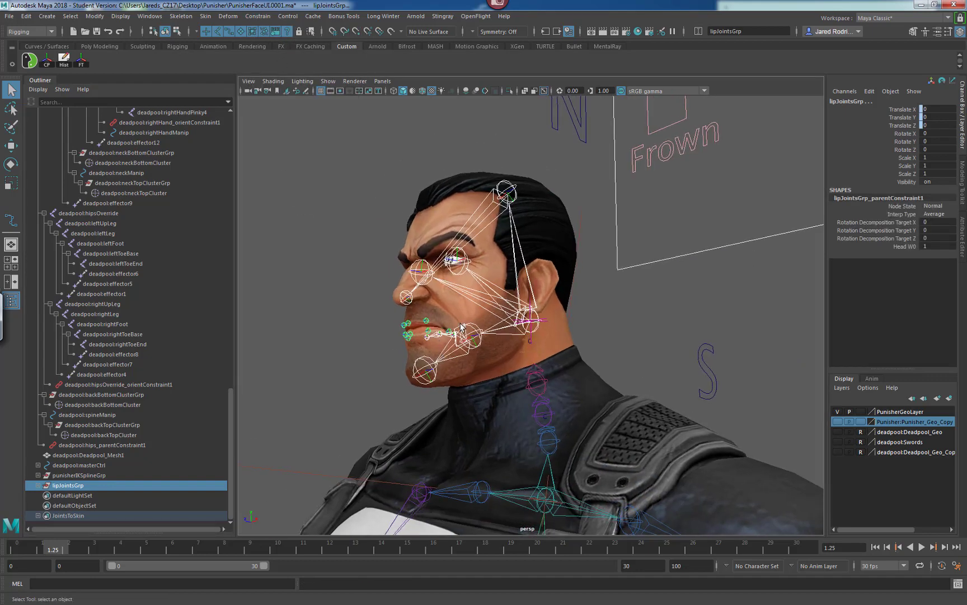
alt+drag(466, 340, 575, 245)
click(534, 251)
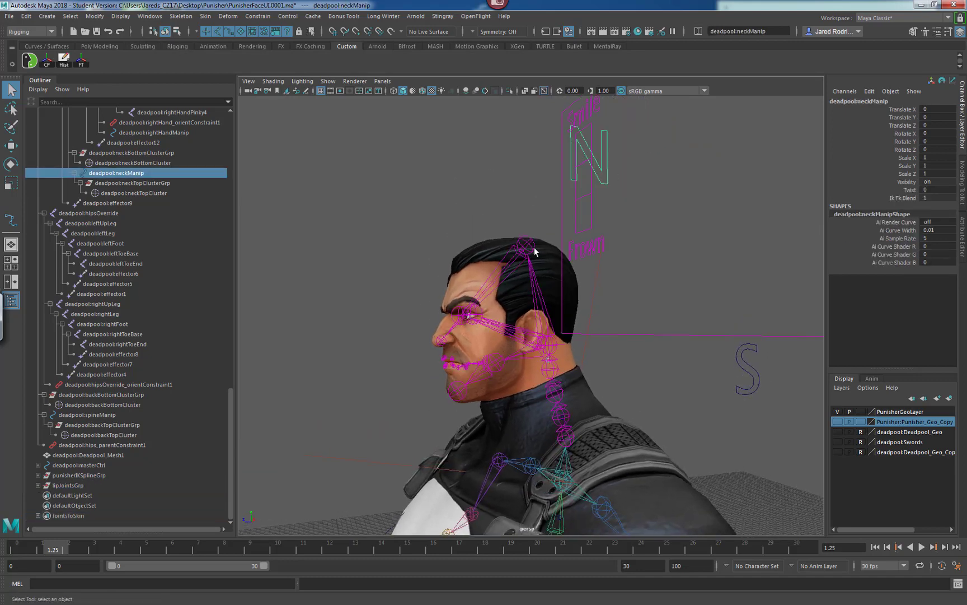
key(e)
drag(508, 327, 521, 322)
key(ctrl+z)
alt+drag(488, 366, 521, 356)
alt+drag(490, 400, 534, 364)
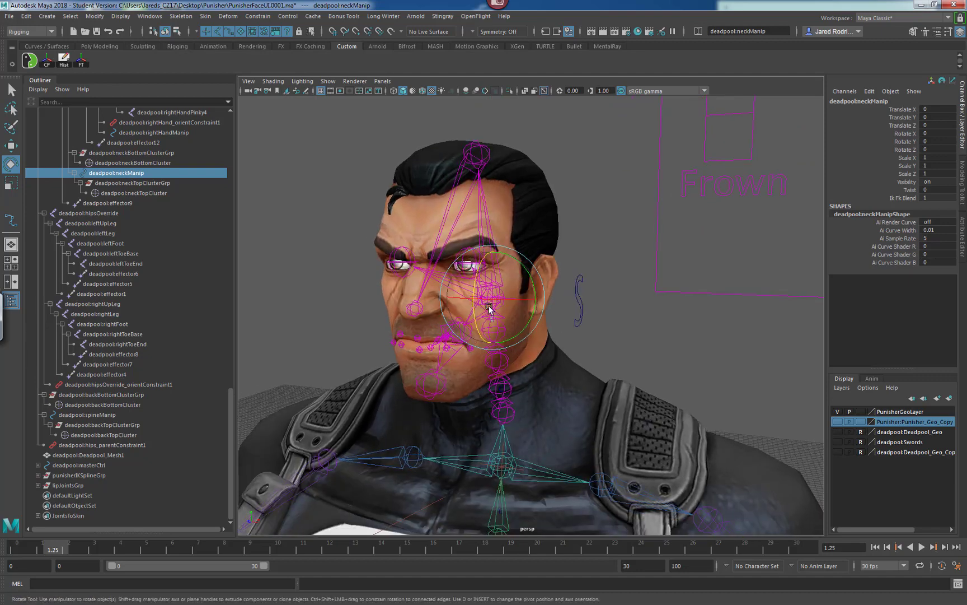
mouse_move(479, 276)
mouse_down()
mouse_move(474, 283)
mouse_move(492, 252)
mouse_move(480, 280)
mouse_up()
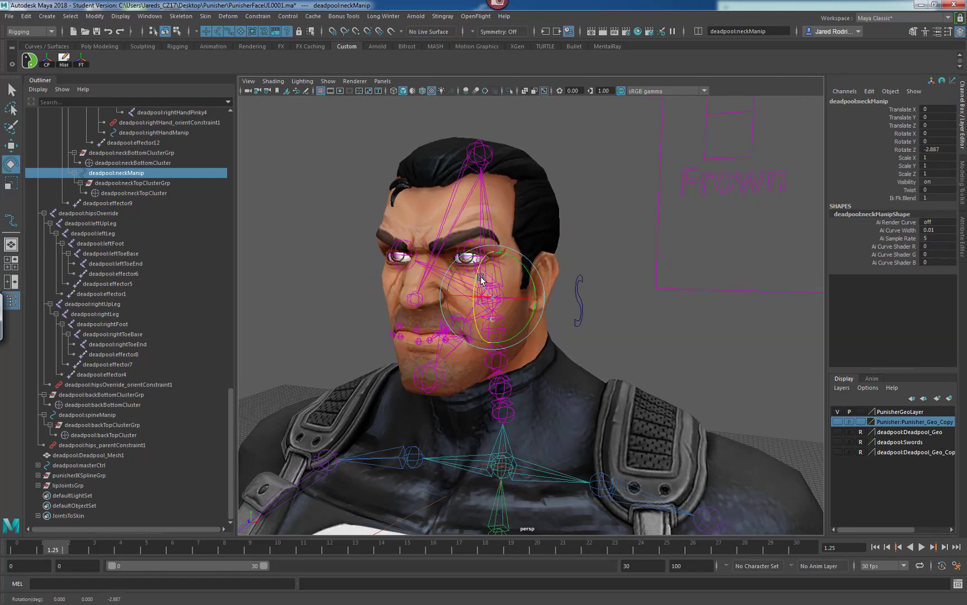
key(ctrl+z)
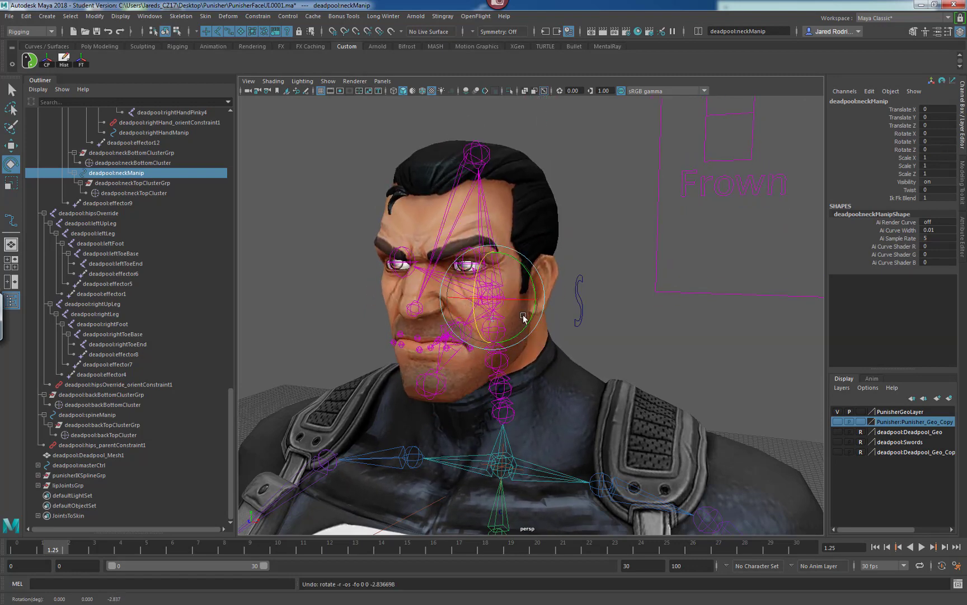
Inspect the lip geometry and mouth joints around the head in wireframe from several angles.
key(q)
alt+drag(467, 300, 470, 324)
alt+right_drag(471, 323, 633, 318)
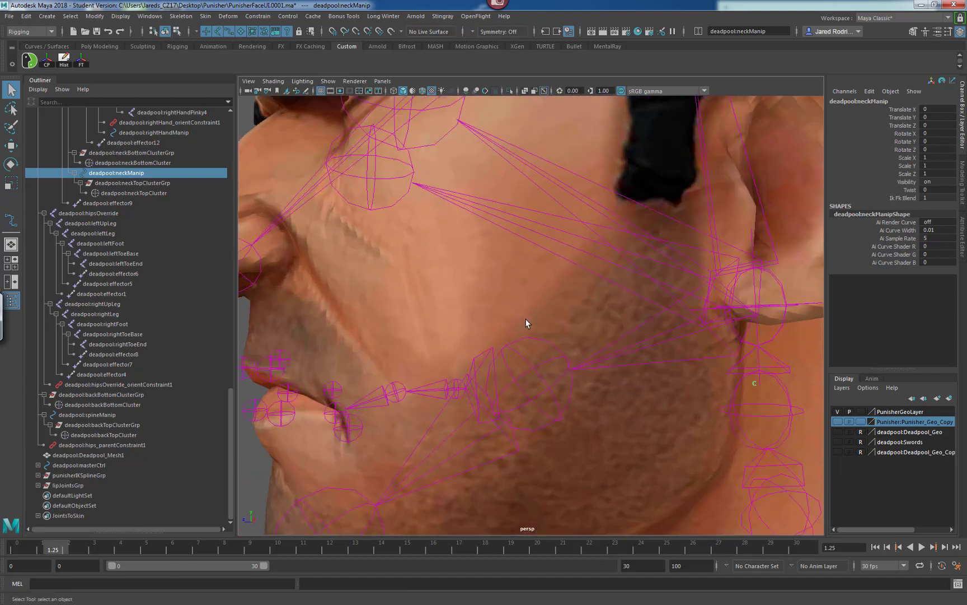
alt+drag(521, 325, 469, 345)
alt+right_drag(469, 343, 416, 356)
click(446, 271)
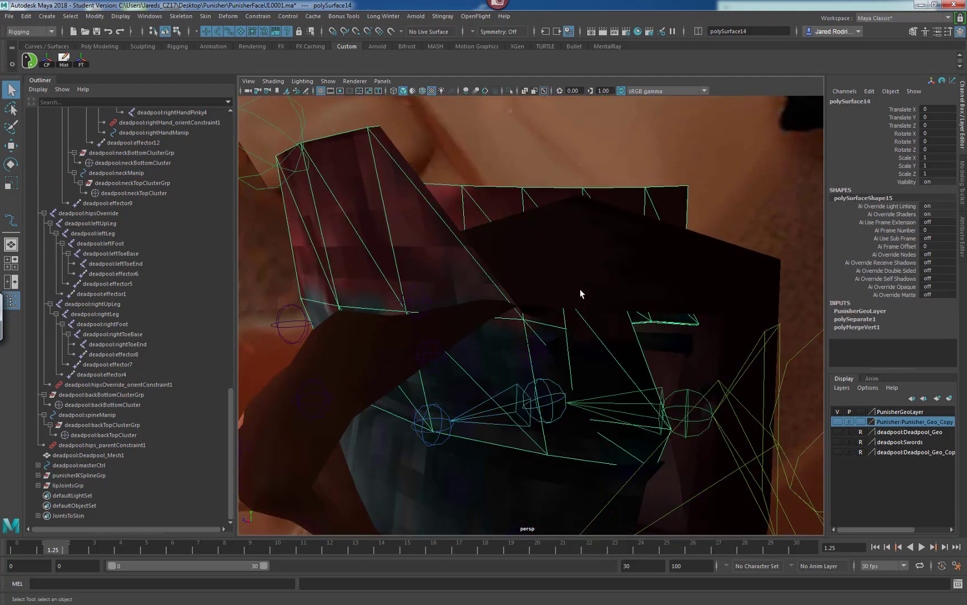
alt+right_drag(637, 292, 514, 306)
alt+drag(514, 307, 506, 309)
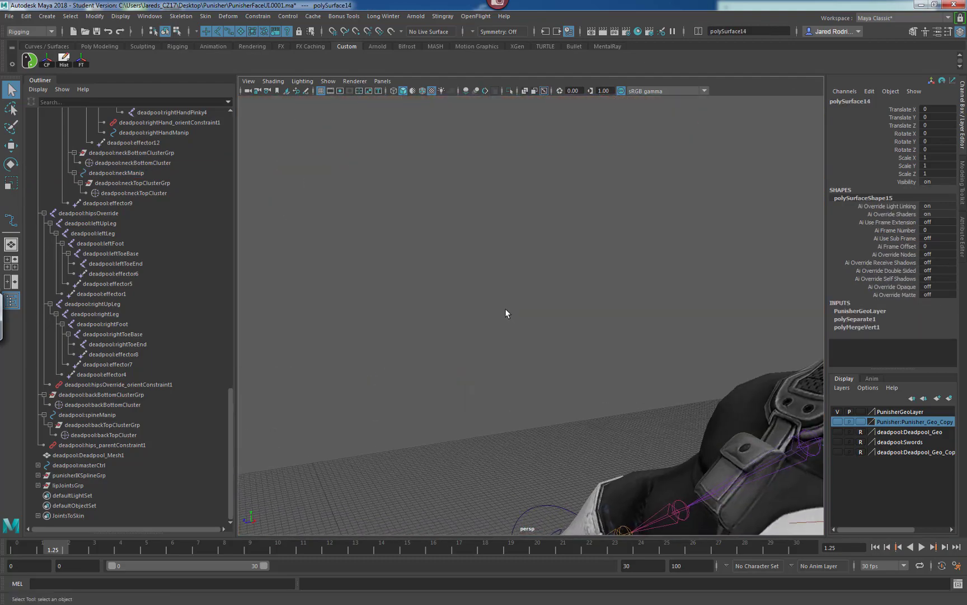
key(4)
alt+right_drag(538, 323, 534, 325)
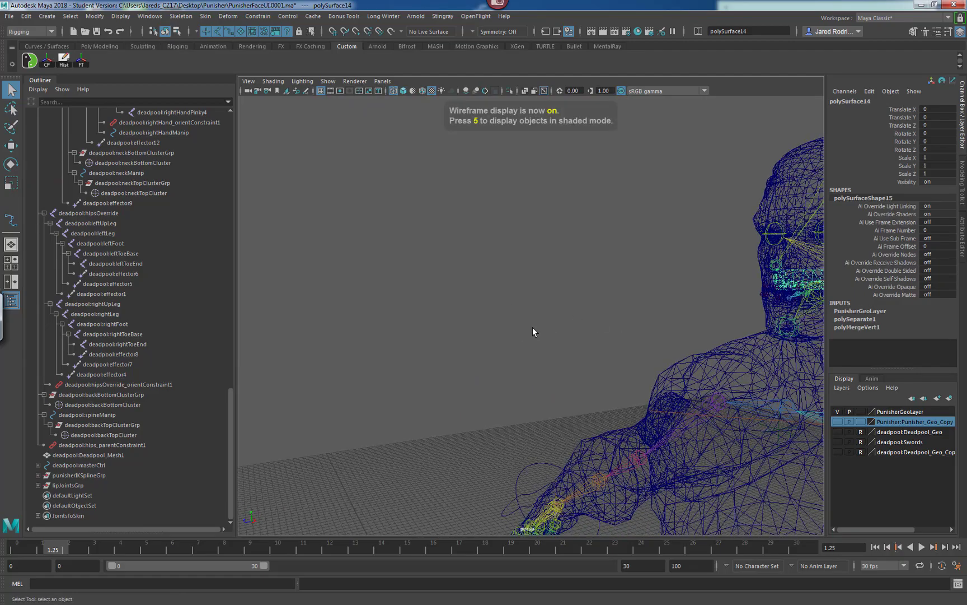
key(f)
alt+drag(496, 337, 611, 335)
alt+right_drag(610, 334, 540, 335)
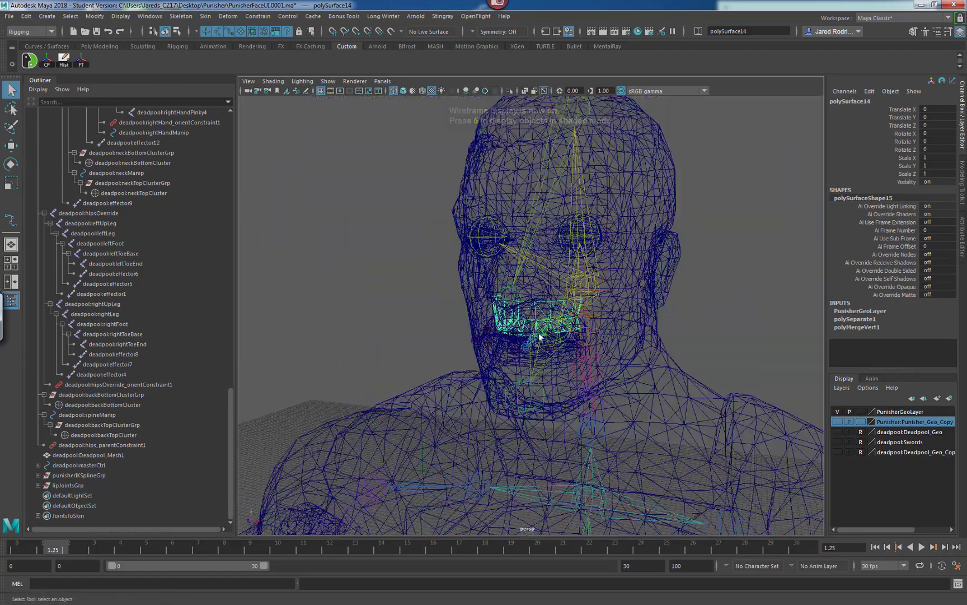
alt+drag(543, 336, 504, 344)
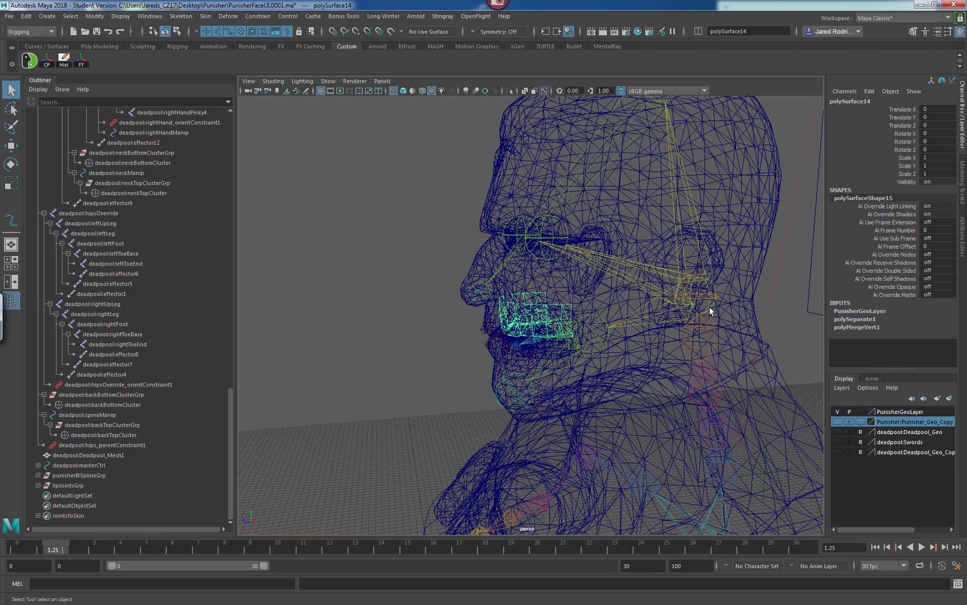
click(709, 307)
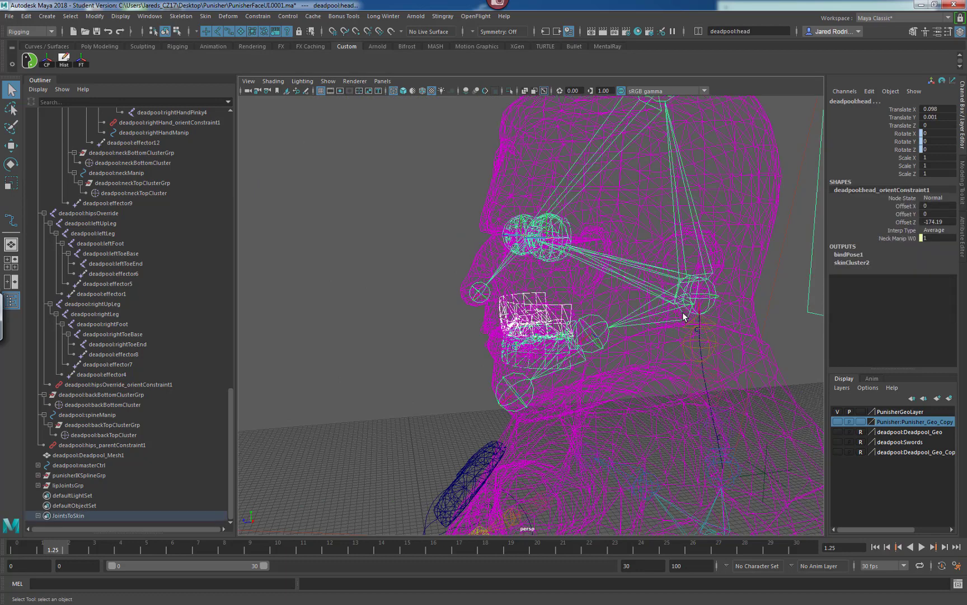
click(636, 300)
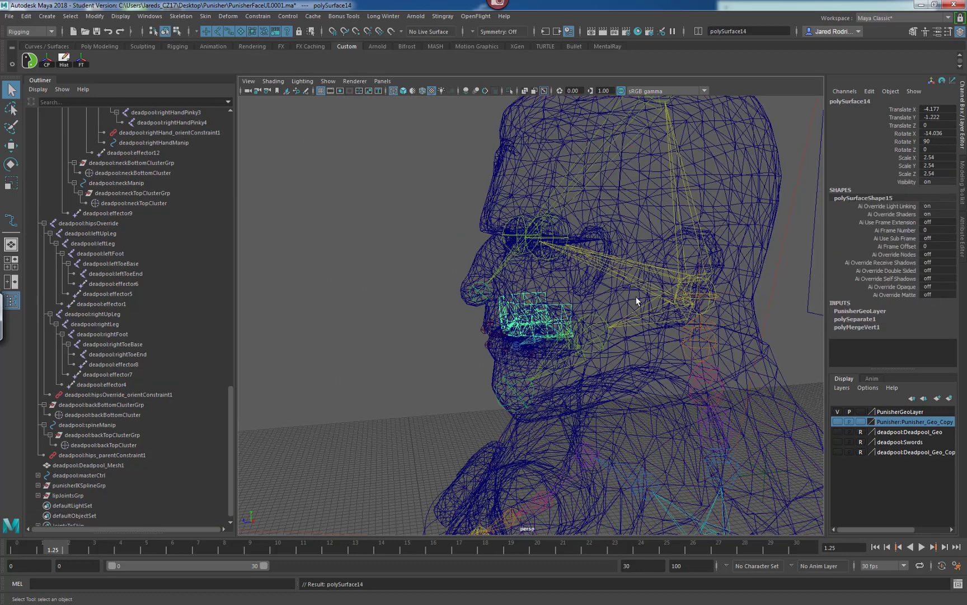
scroll(664, 265, down, 5)
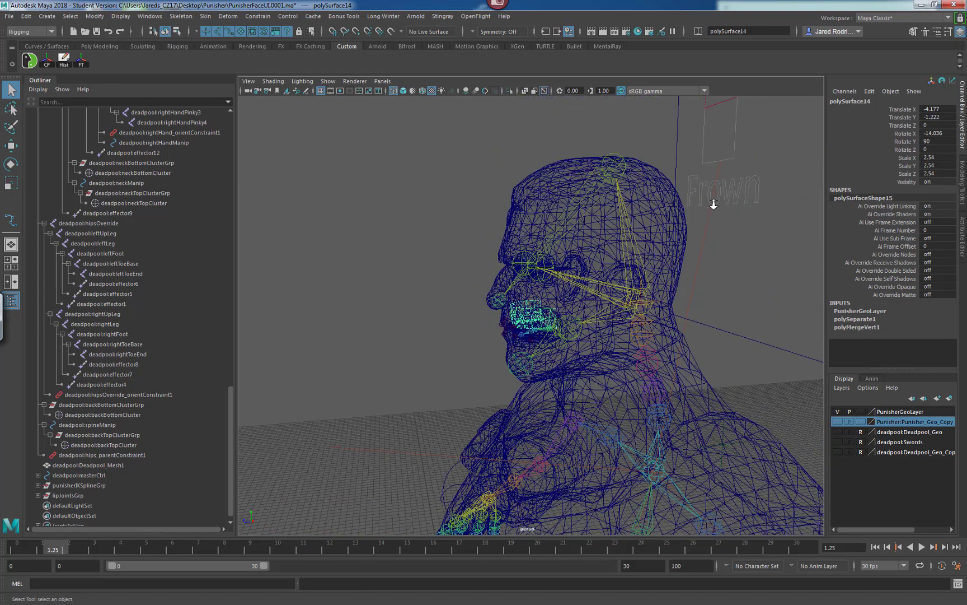
scroll(713, 204, down, 5)
Test-rotate the neck manipulator again to see whether the lip joints follow, undoing each rotation.
click(581, 236)
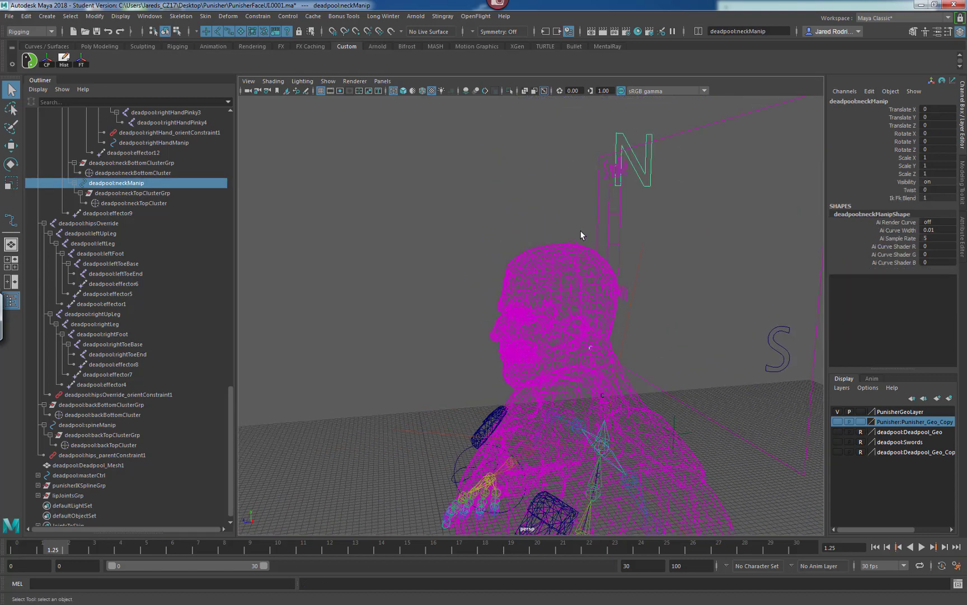
key(e)
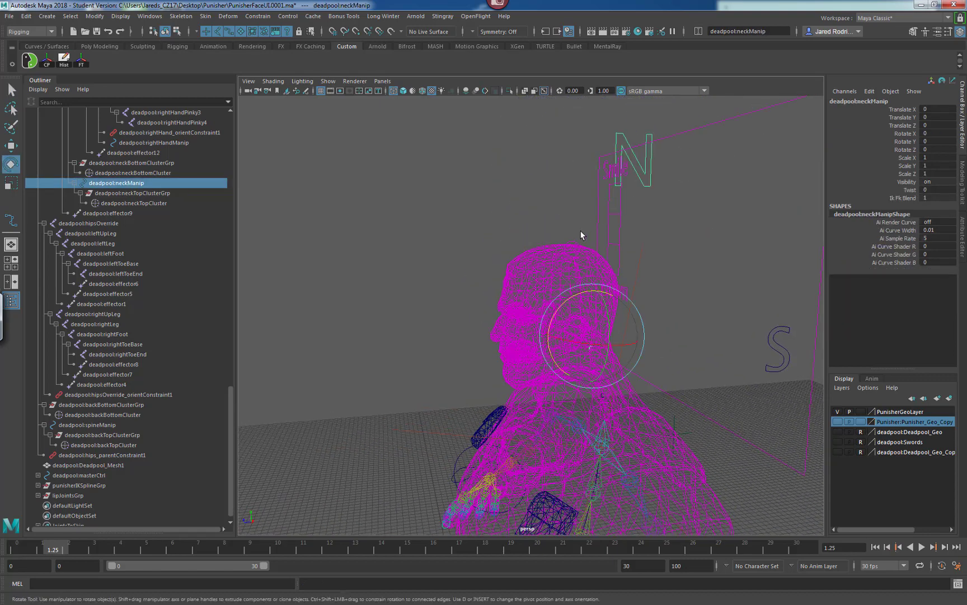
key(6)
drag(555, 307, 589, 309)
drag(595, 305, 624, 339)
key(ctrl+z)
alt+right_drag(624, 340, 534, 352)
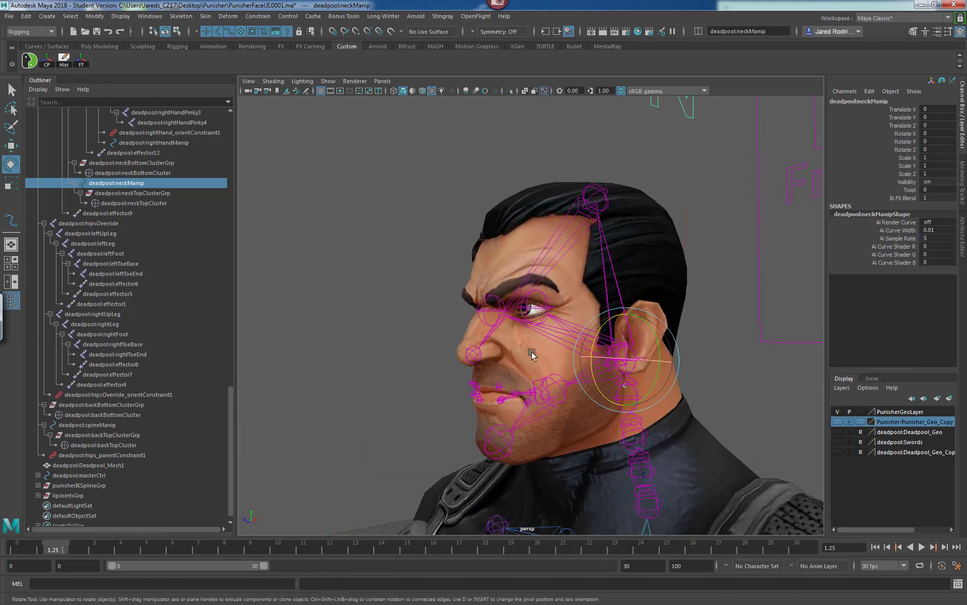
alt+middle_drag(620, 354, 599, 318)
mouse_move(579, 306)
mouse_down()
mouse_move(584, 288)
mouse_move(574, 327)
mouse_move(583, 303)
mouse_move(618, 286)
mouse_move(581, 325)
mouse_move(599, 288)
mouse_move(582, 321)
mouse_up()
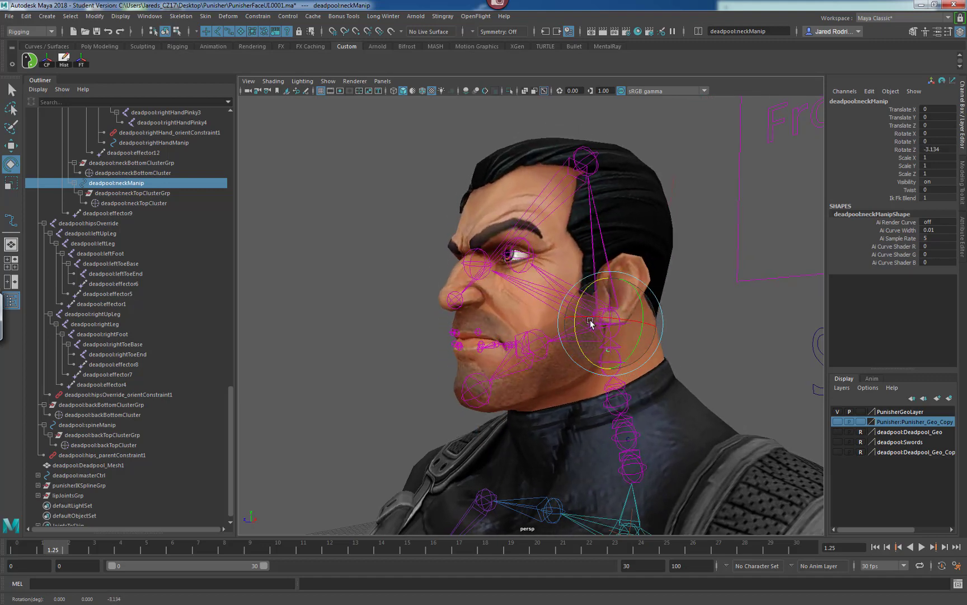
key(ctrl+z)
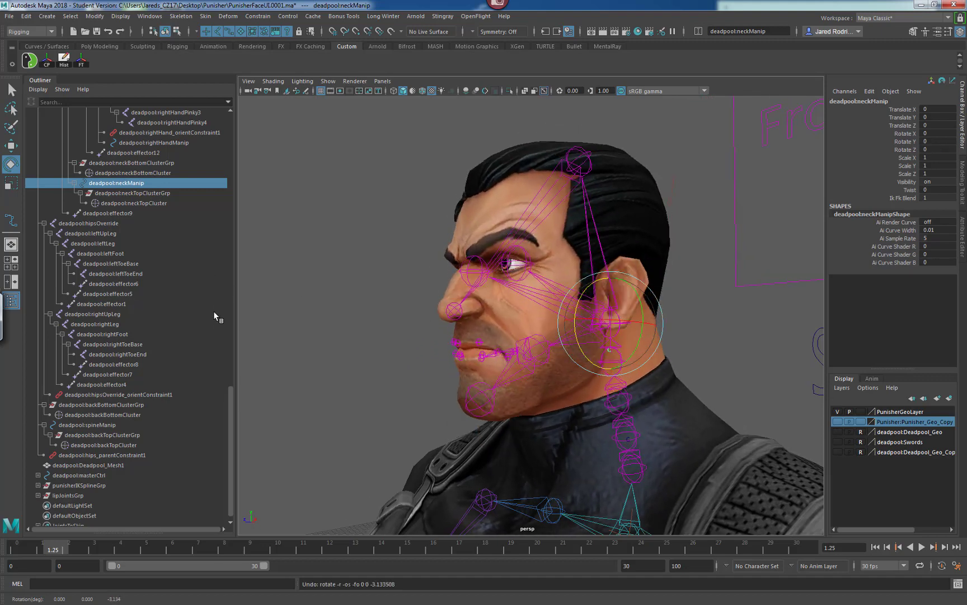
Delete the parent constraint from lipJointsGrp.
scroll(228, 406, down, 1)
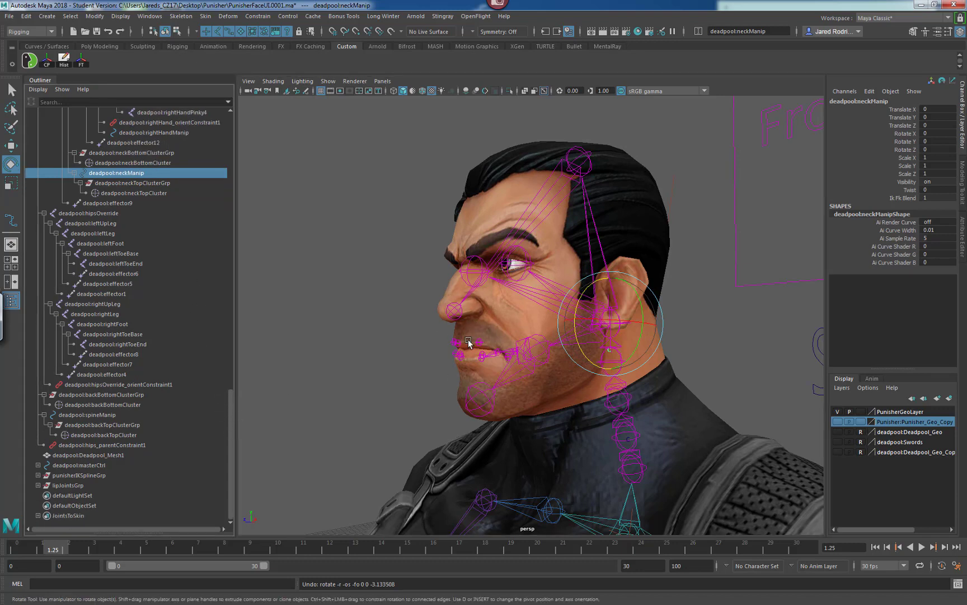
click(38, 485)
drag(230, 442, 230, 468)
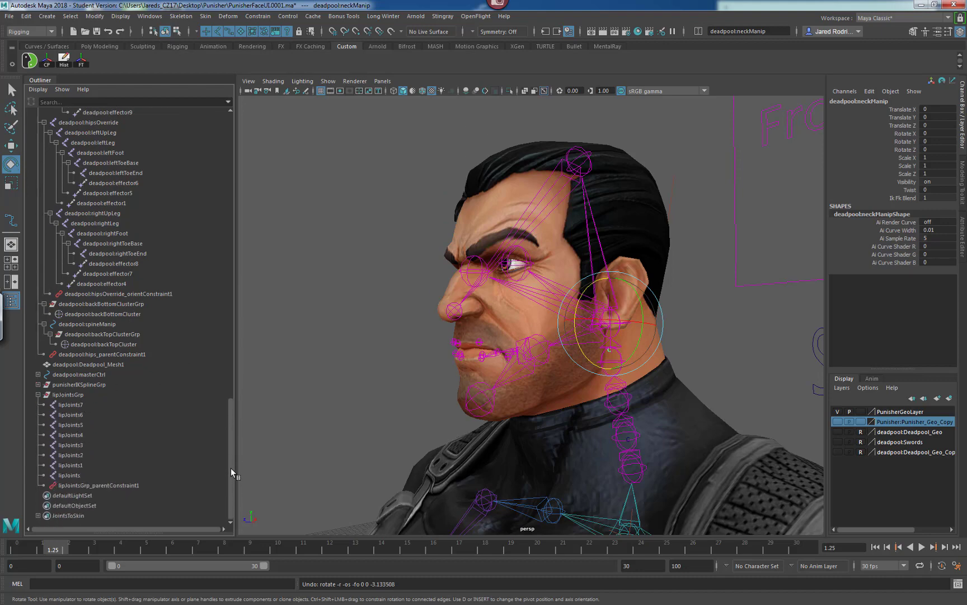
click(108, 485)
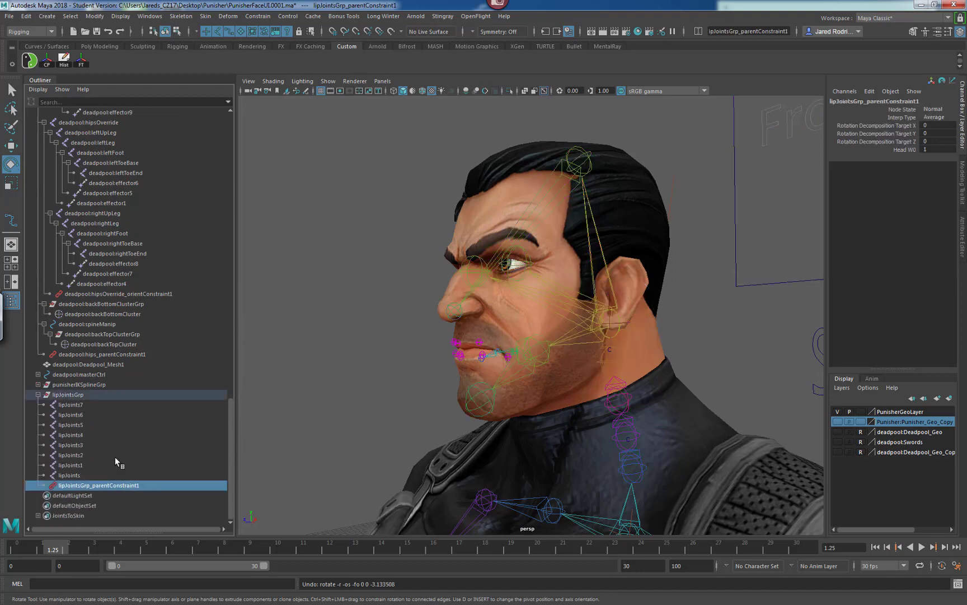
key(Delete)
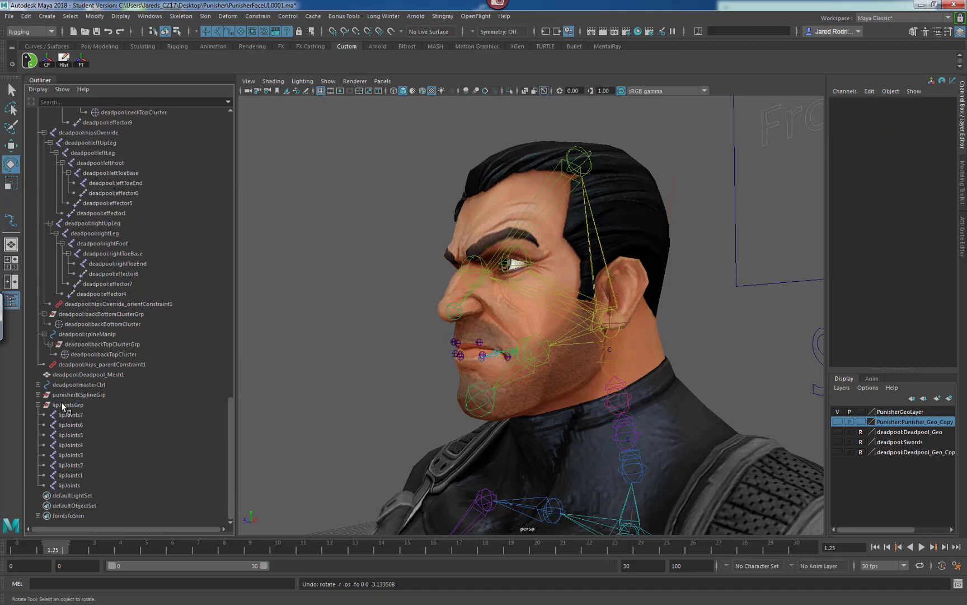
Parent lipJointsGrp under the deadpool:head joint.
click(37, 404)
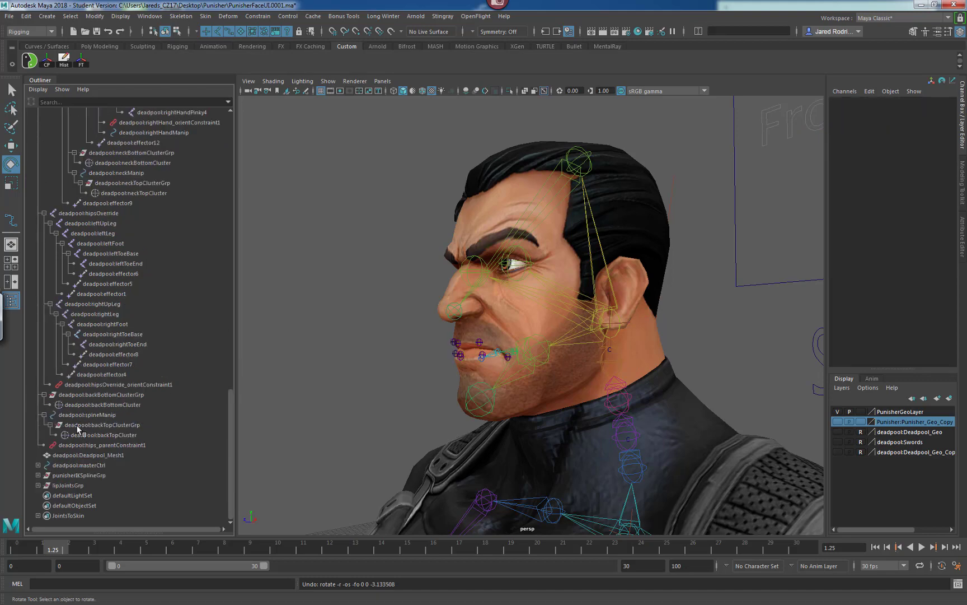
click(76, 486)
click(609, 342)
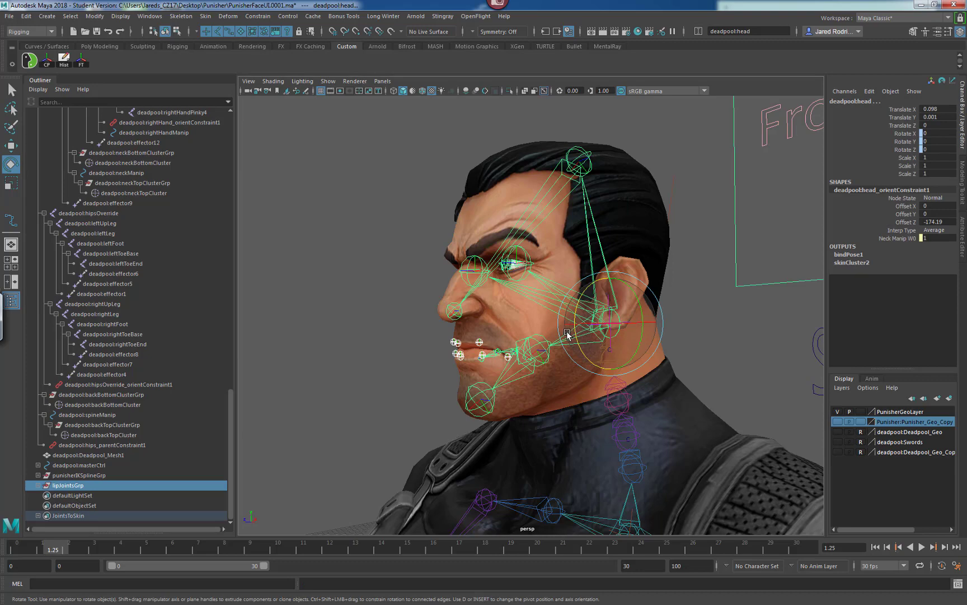
key(p)
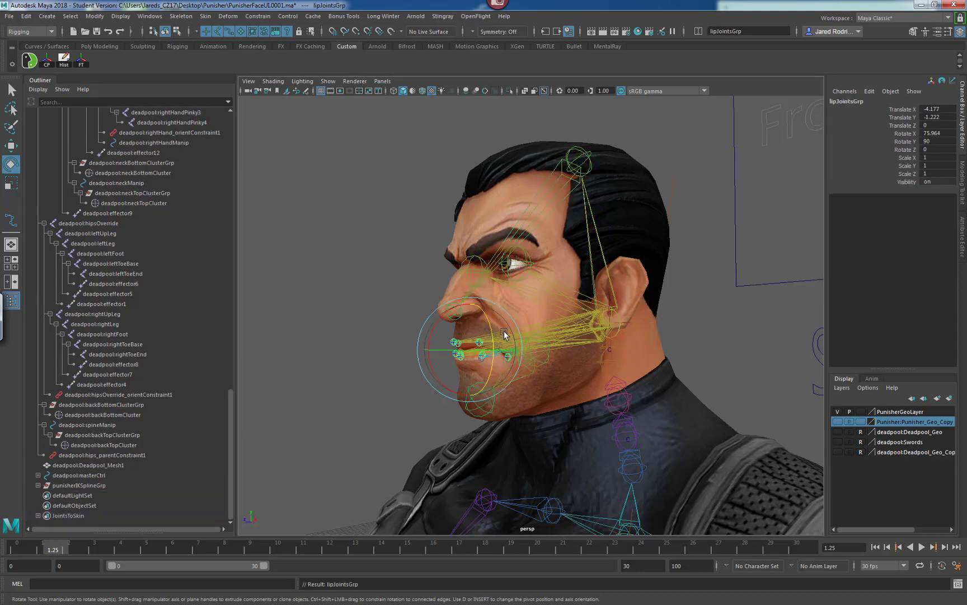
Test-rotate the head controls to check that the lip joints follow, undoing the rotation.
mouse_move(558, 346)
alt+mouse_down()
mouse_move(608, 356)
mouse_move(597, 363)
mouse_move(600, 327)
mouse_move(591, 357)
mouse_move(562, 361)
alt+mouse_up()
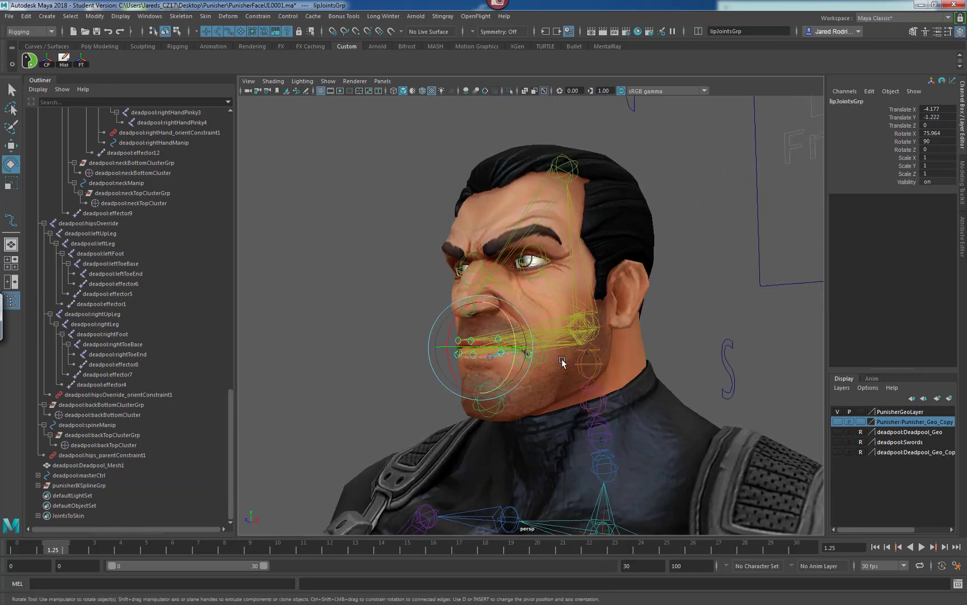
click(600, 336)
alt+drag(608, 339, 582, 350)
drag(582, 309, 572, 328)
key(ctrl+z)
alt+right_drag(572, 328, 648, 335)
click(678, 352)
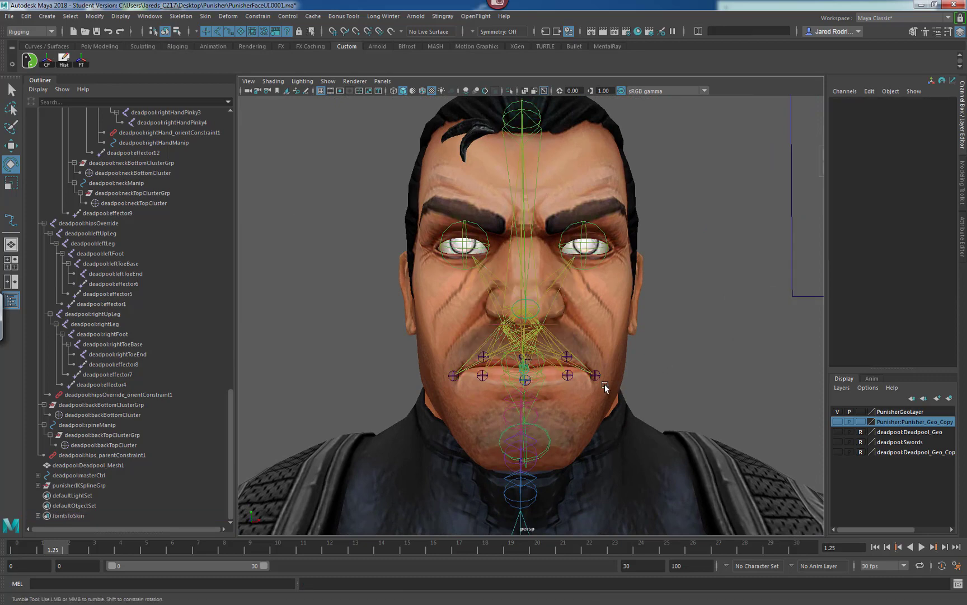
alt+drag(605, 386, 578, 378)
alt+right_drag(653, 327, 541, 338)
alt+drag(540, 338, 509, 340)
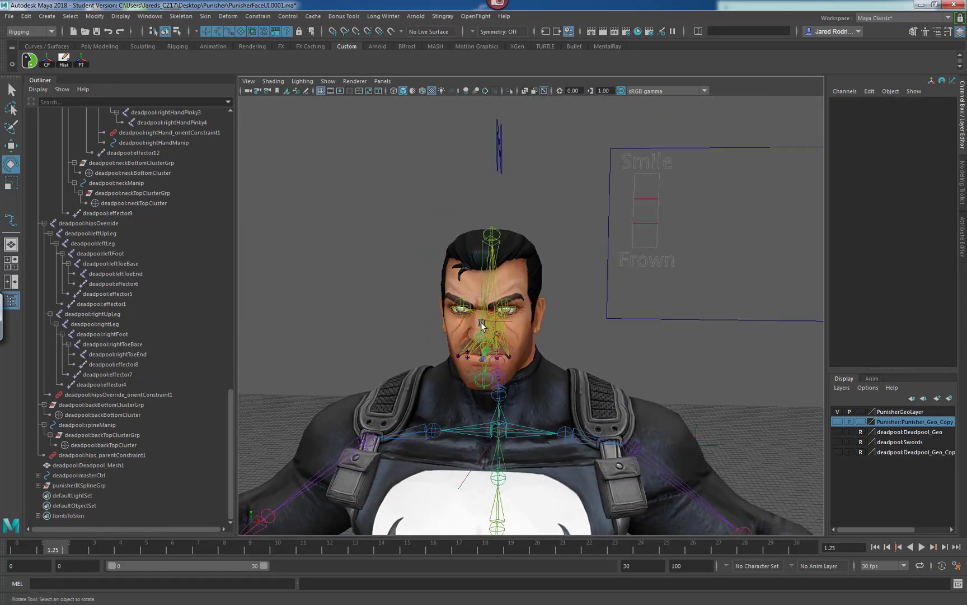
Open Set Driven Key and load smileFrownController's Translate Y as the driver attribute.
click(646, 230)
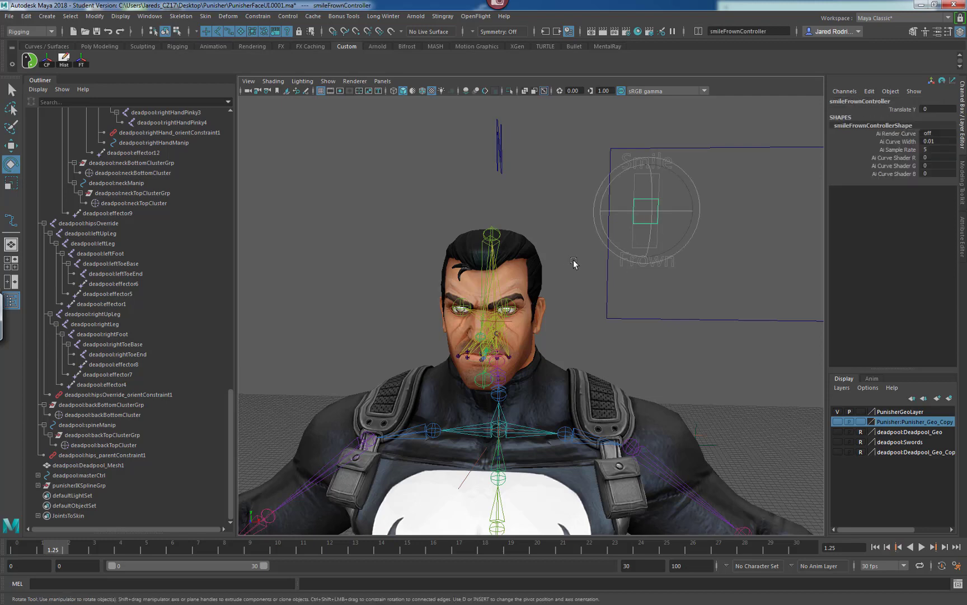
alt+drag(587, 319, 677, 314)
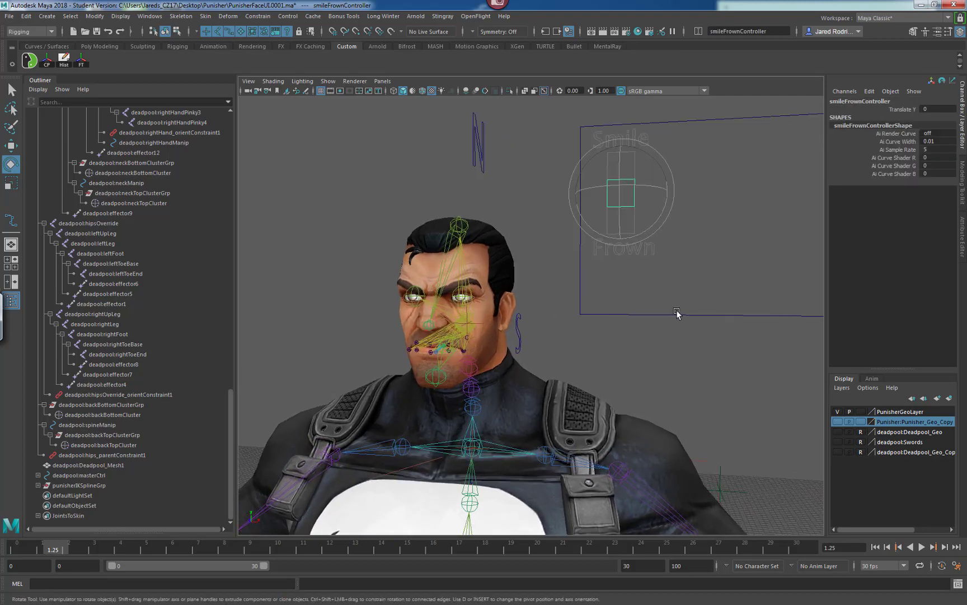
alt+right_drag(563, 319, 564, 319)
alt+drag(501, 306, 530, 318)
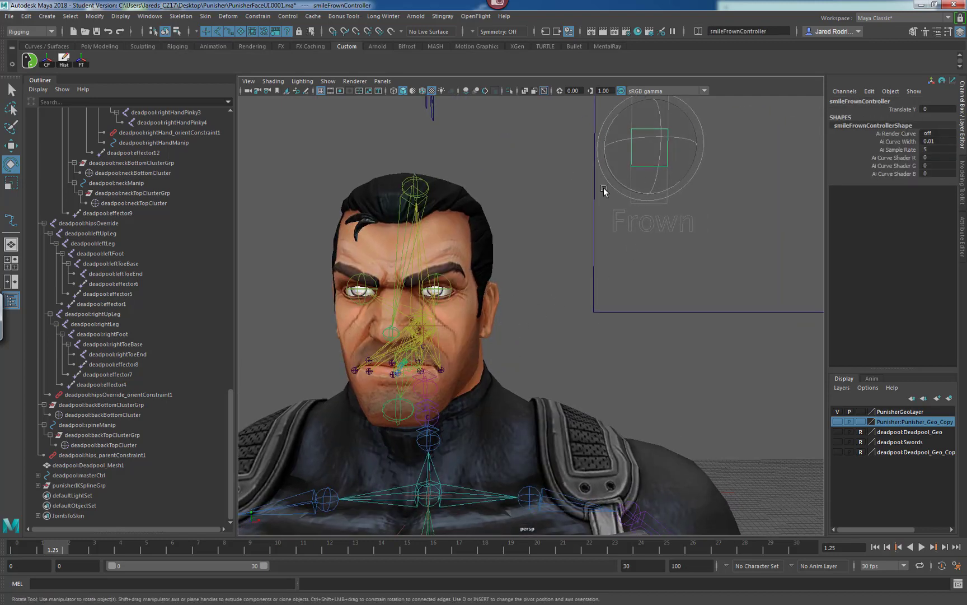
alt+middle_drag(573, 216, 574, 252)
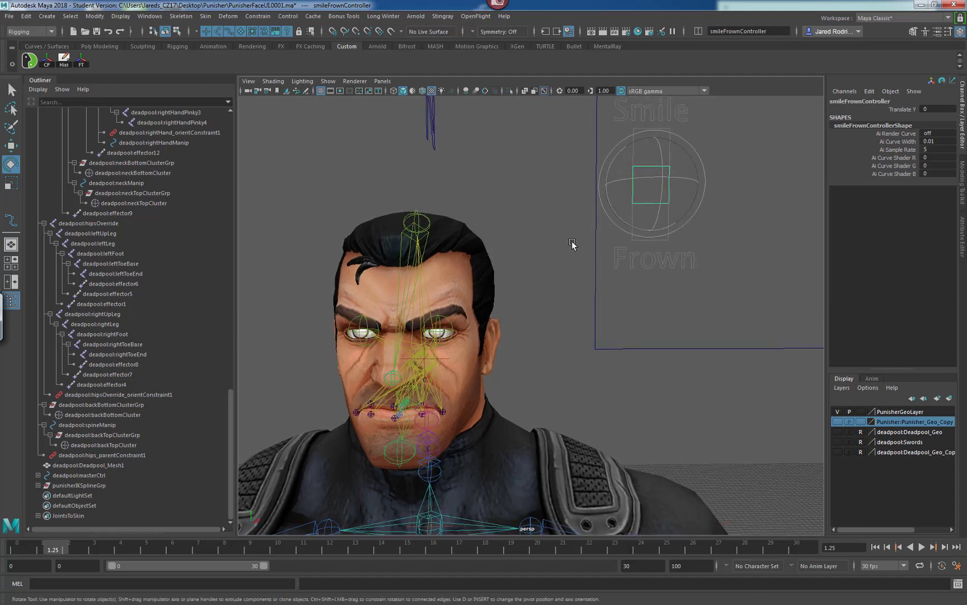
key(w)
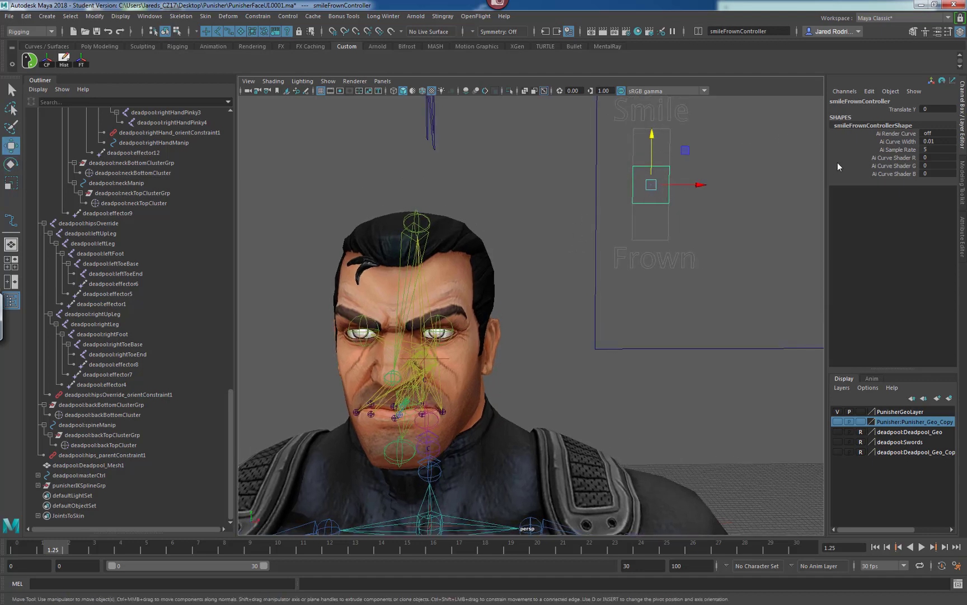
click(902, 109)
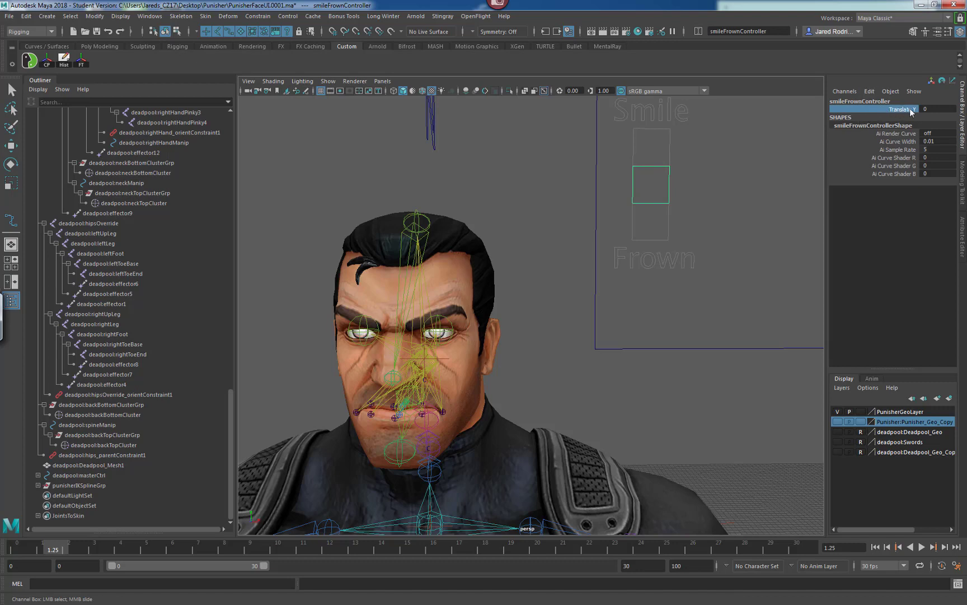
click(870, 92)
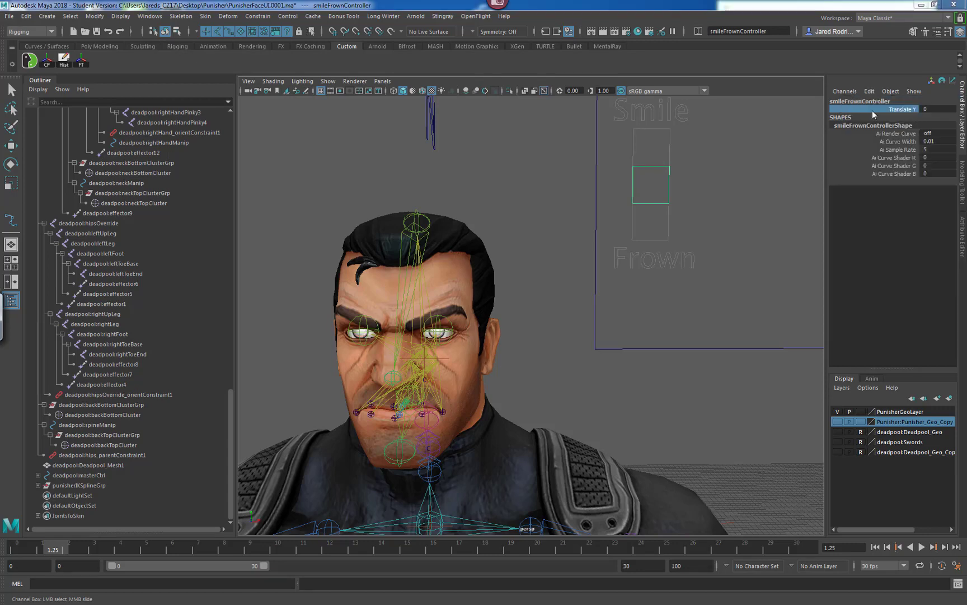
click(871, 111)
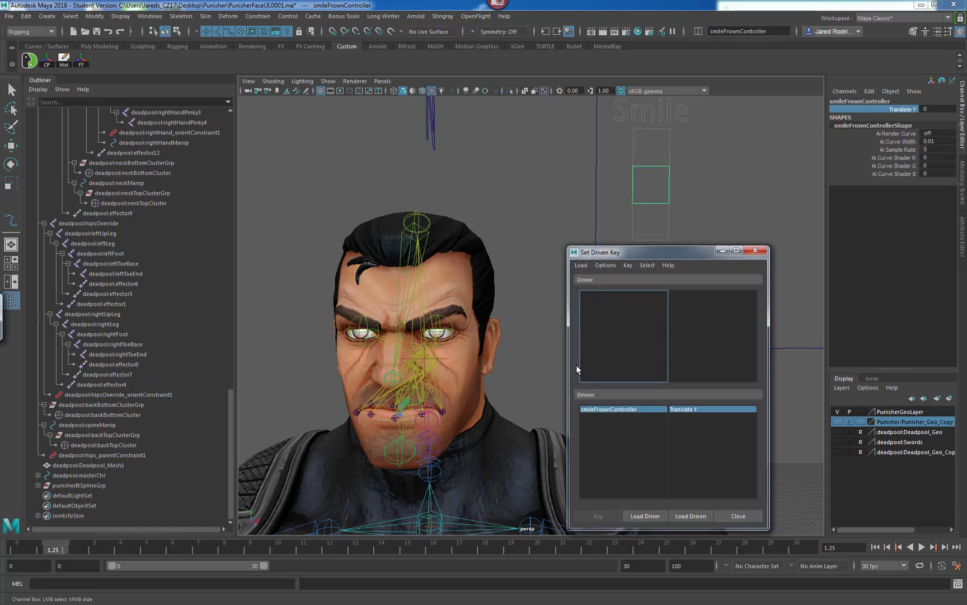
click(641, 516)
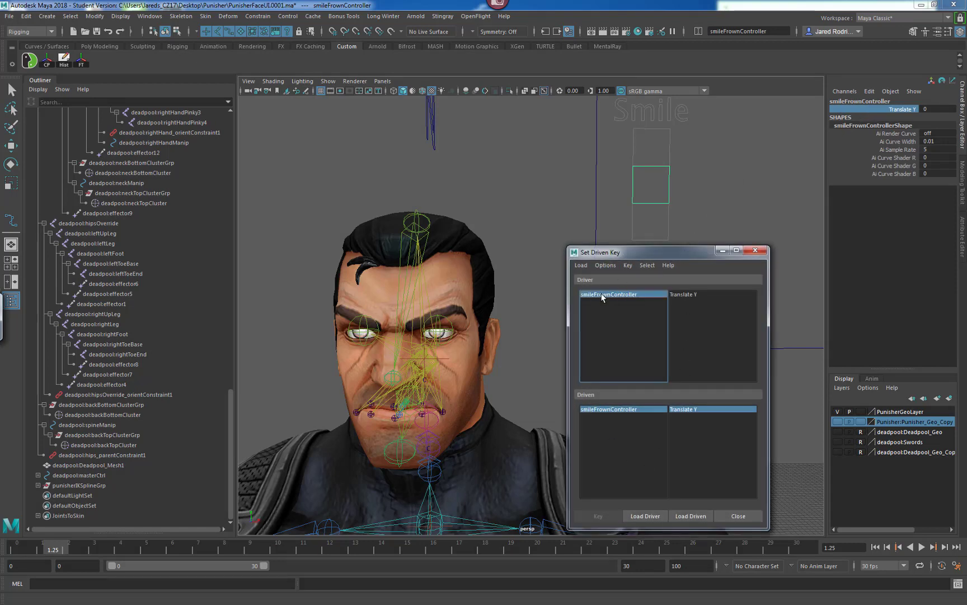
click(686, 295)
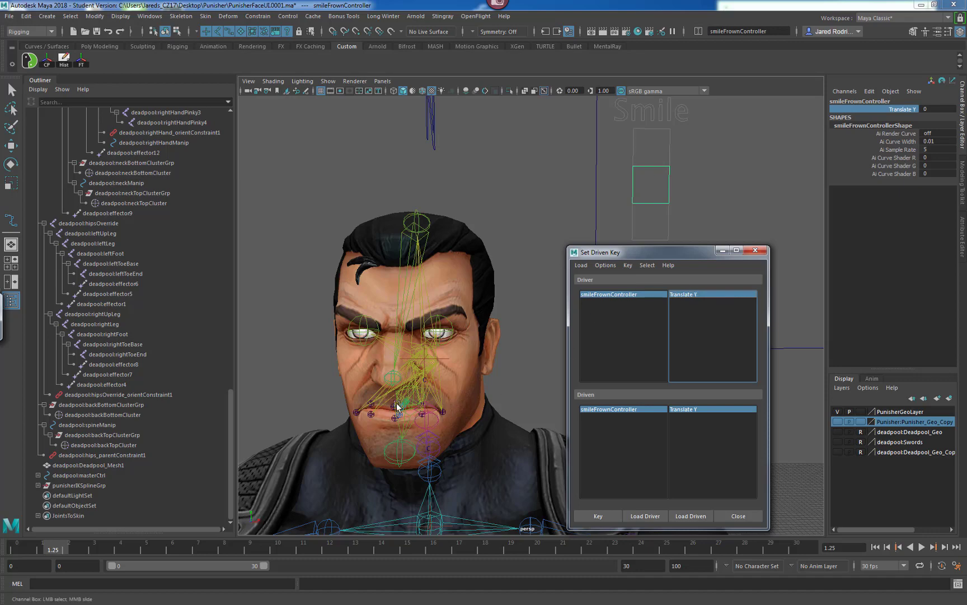
Examine the Punisher's face and lip joints from the front view.
alt+drag(438, 389, 426, 348)
alt+middle_drag(427, 348, 421, 289)
alt+right_drag(421, 289, 471, 301)
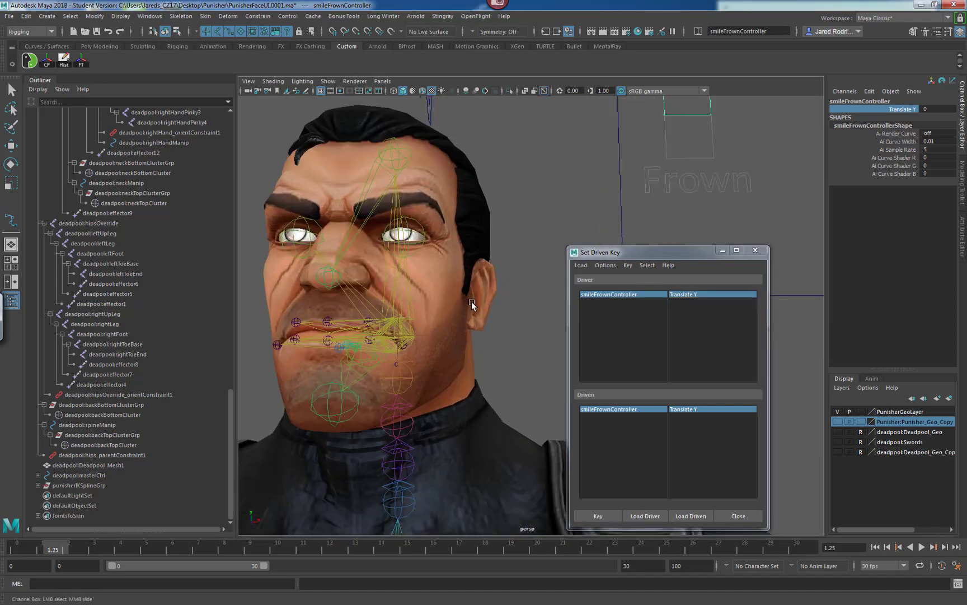
key(space)
key(space)
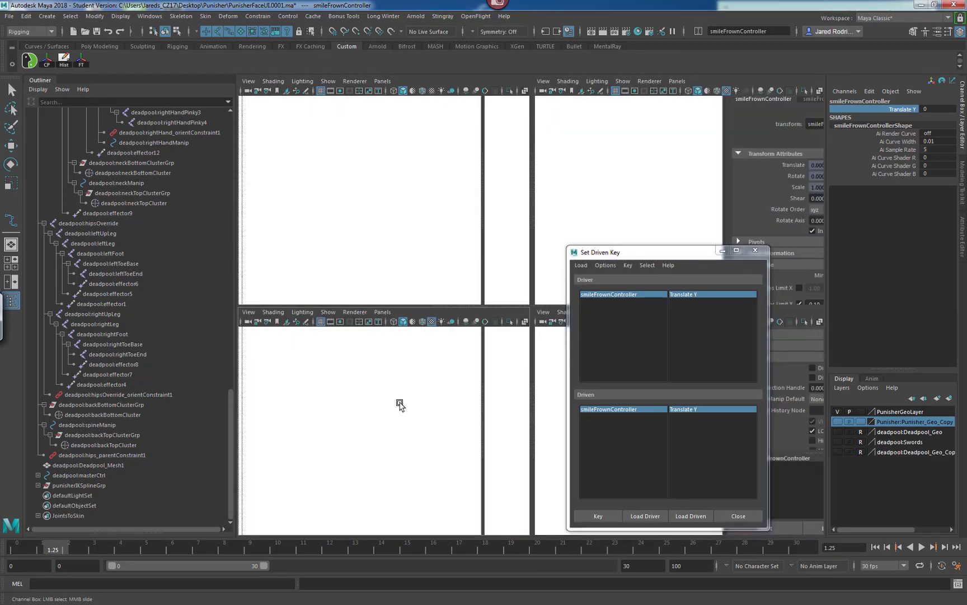
alt+right_drag(376, 367, 419, 349)
alt+middle_drag(418, 350, 385, 305)
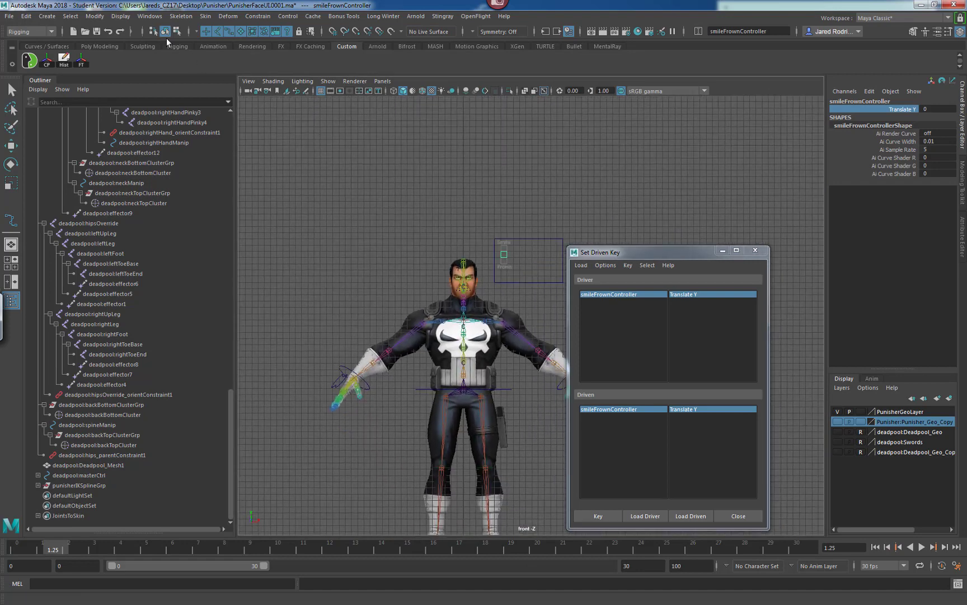
click(121, 17)
click(139, 43)
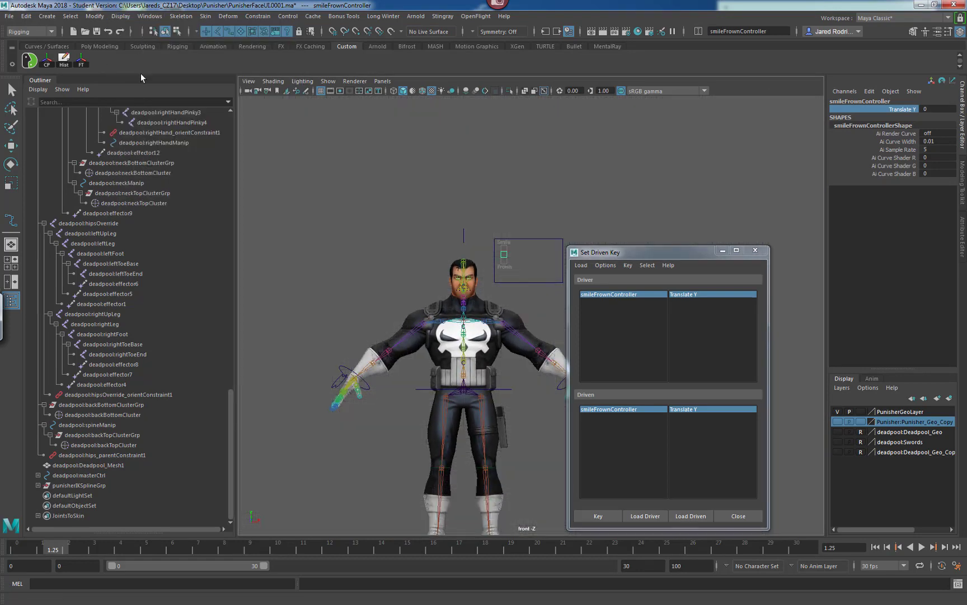
alt+right_drag(423, 302, 541, 284)
alt+middle_drag(383, 264, 470, 295)
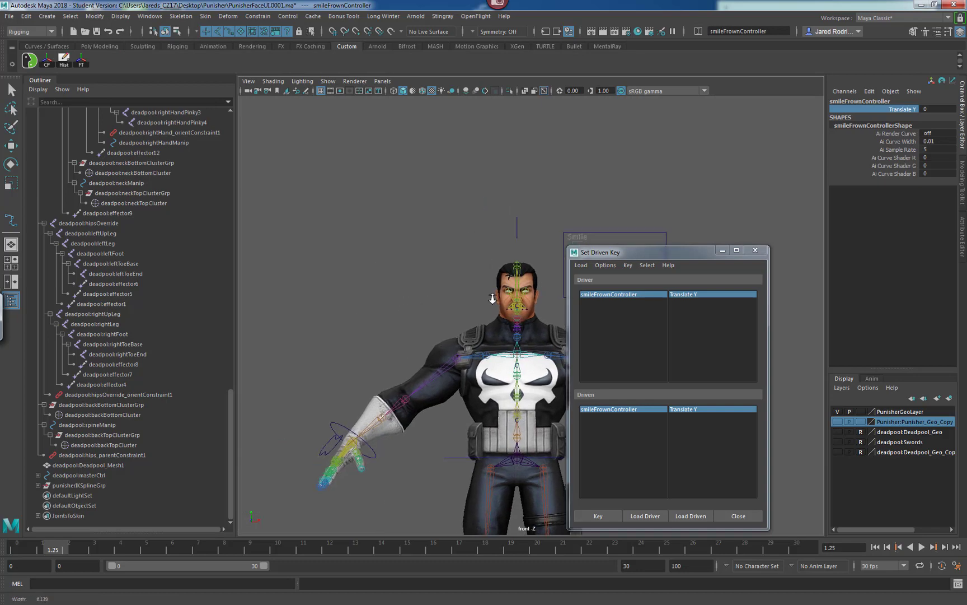
alt+right_drag(400, 305, 490, 296)
alt+middle_drag(491, 295, 417, 301)
alt+right_drag(417, 302, 573, 290)
alt+middle_drag(400, 283, 415, 331)
alt+right_drag(423, 319, 496, 300)
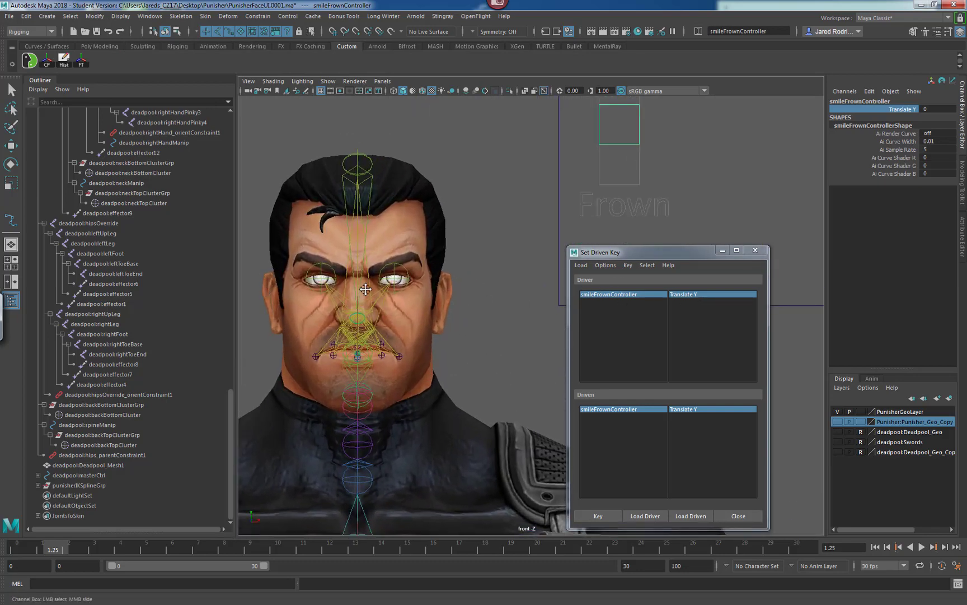
alt+middle_drag(353, 290, 382, 288)
alt+right_drag(383, 289, 508, 296)
alt+middle_drag(451, 292, 512, 319)
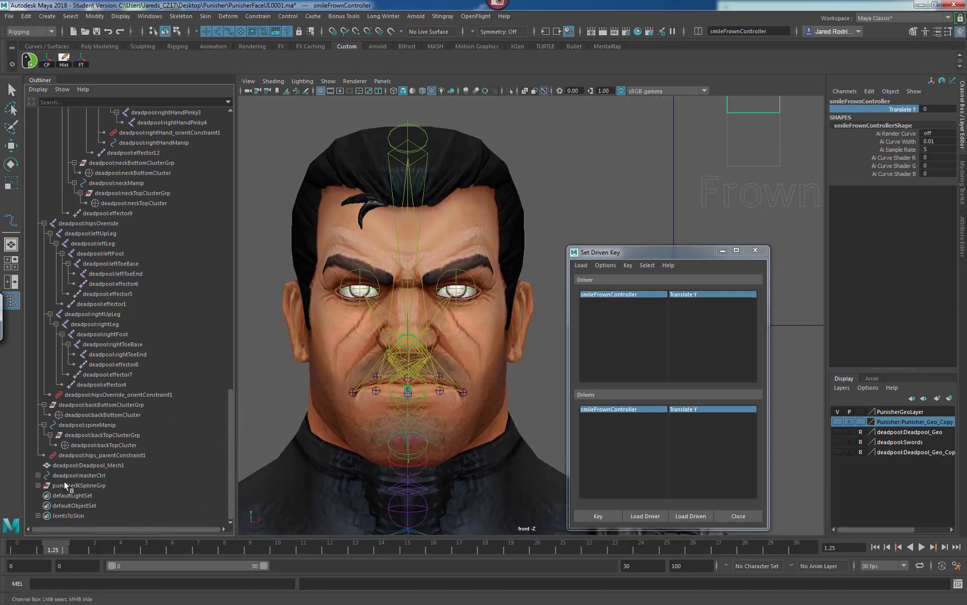
Select all seven lip joints under lipJointsGrp and load them as the driven objects.
click(38, 485)
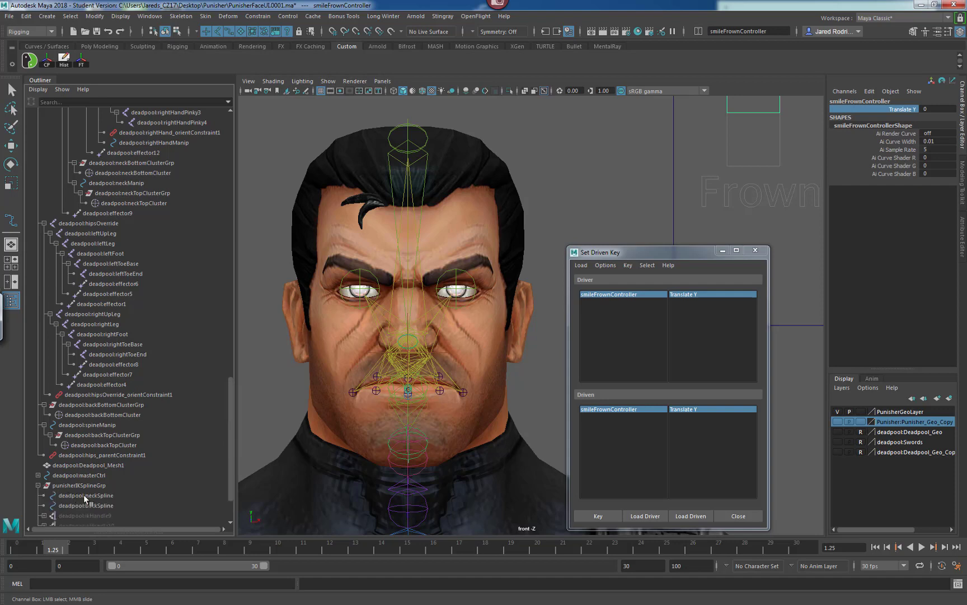
click(37, 485)
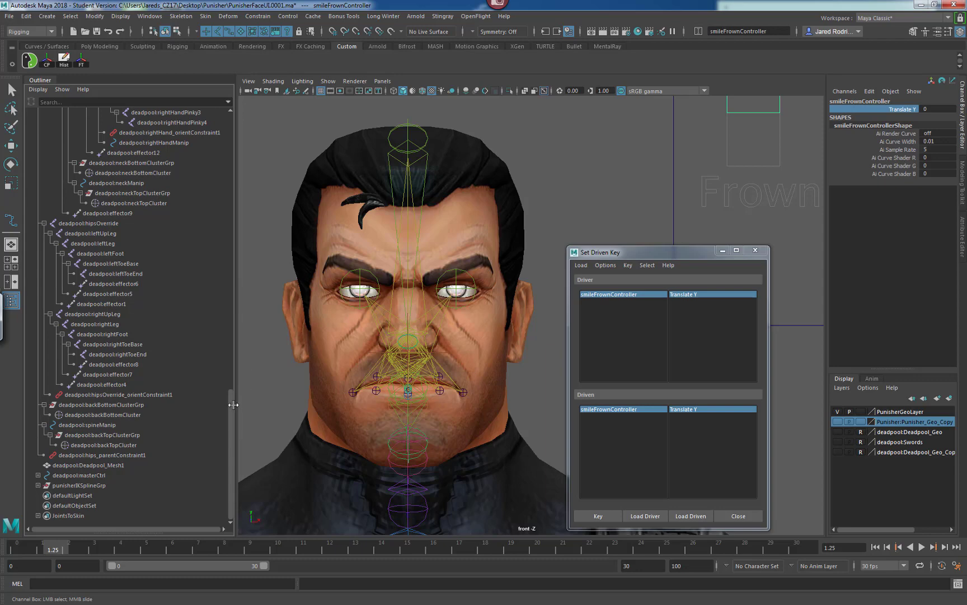
drag(228, 403, 203, 199)
click(105, 244)
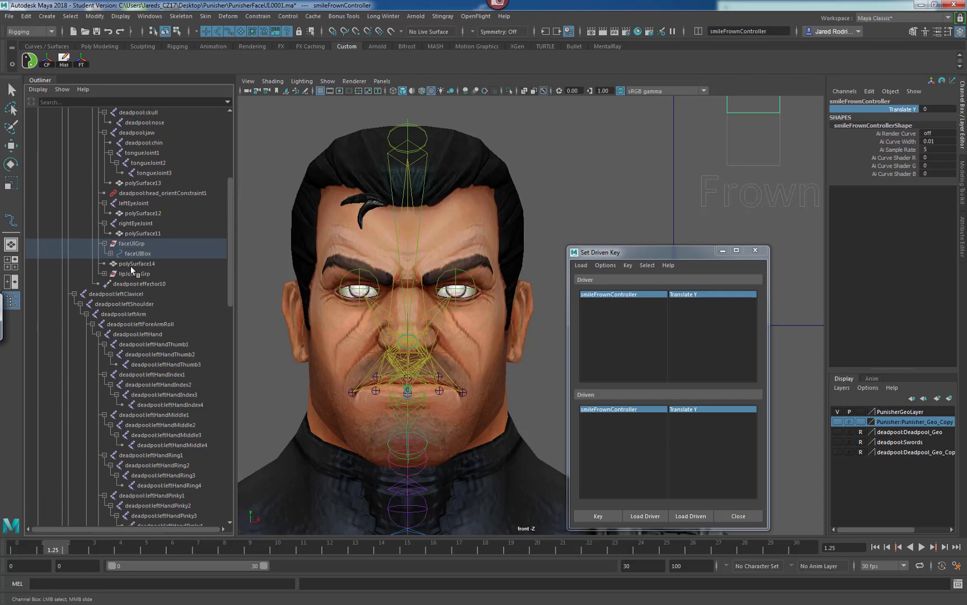
click(105, 243)
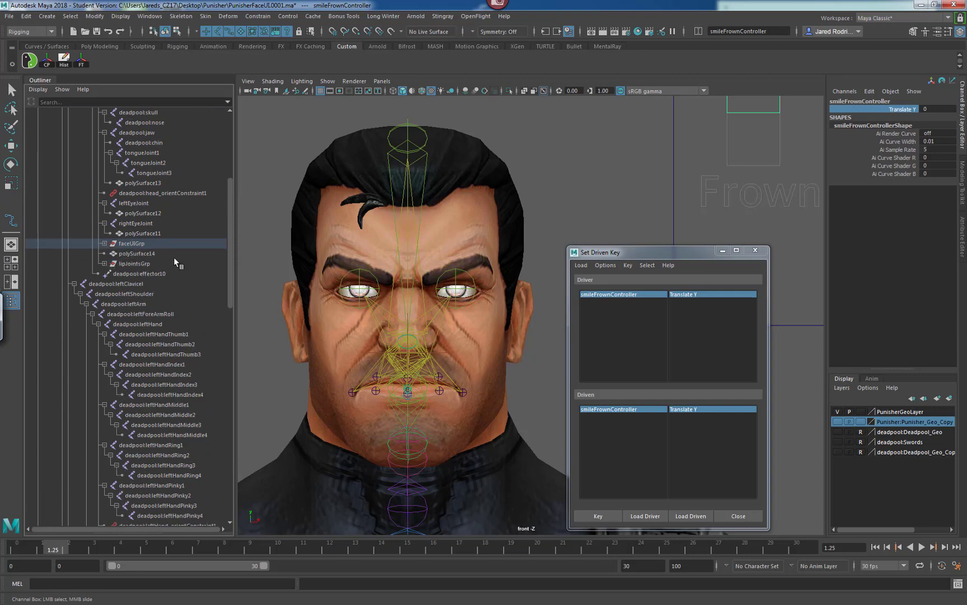
drag(228, 255, 226, 230)
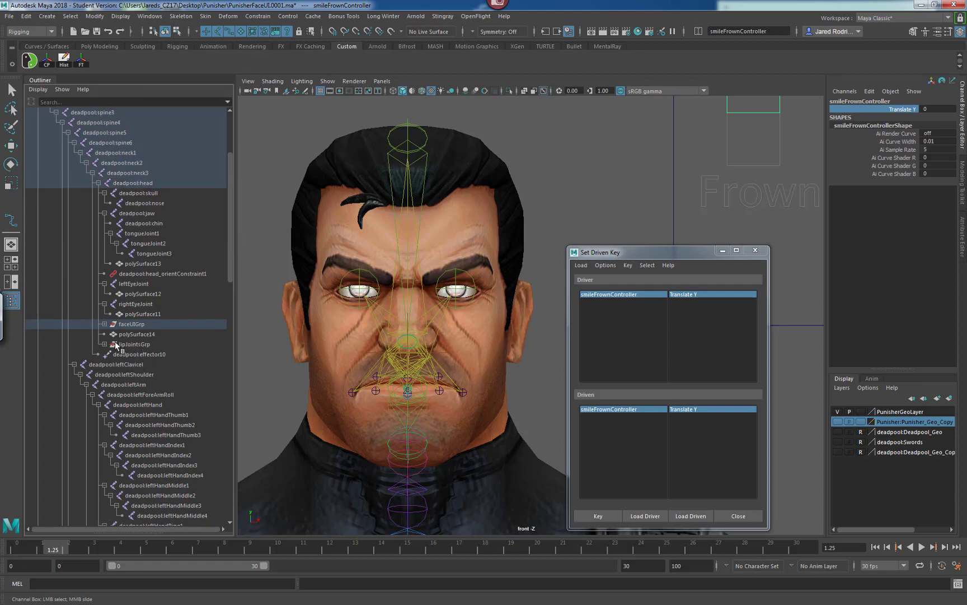
click(104, 344)
click(146, 354)
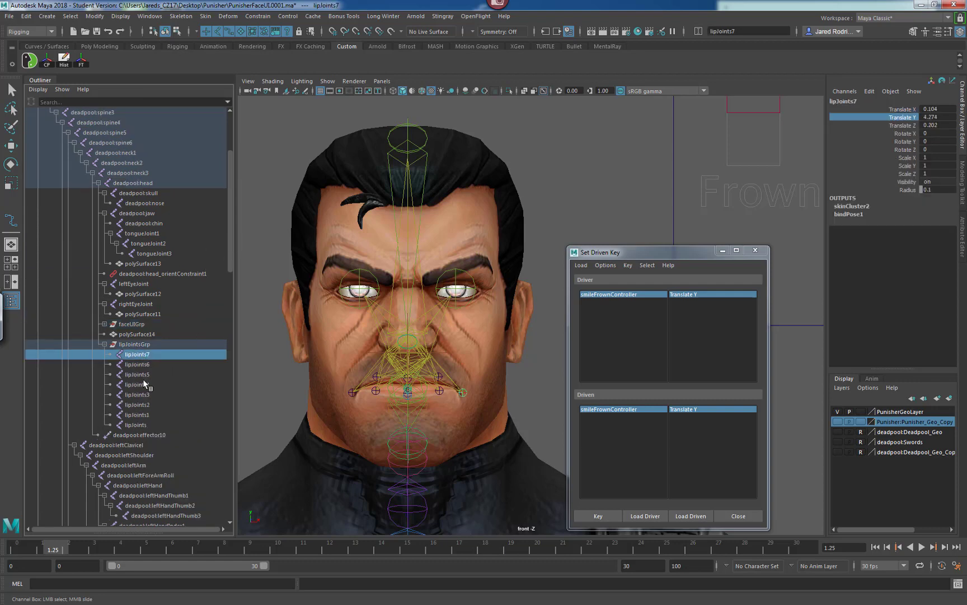
shift+click(136, 423)
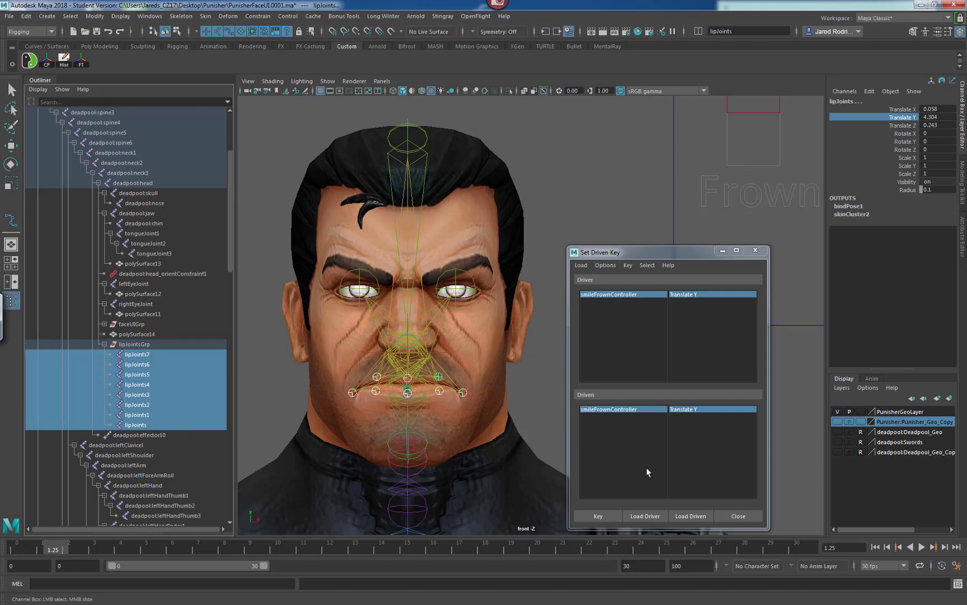
click(690, 516)
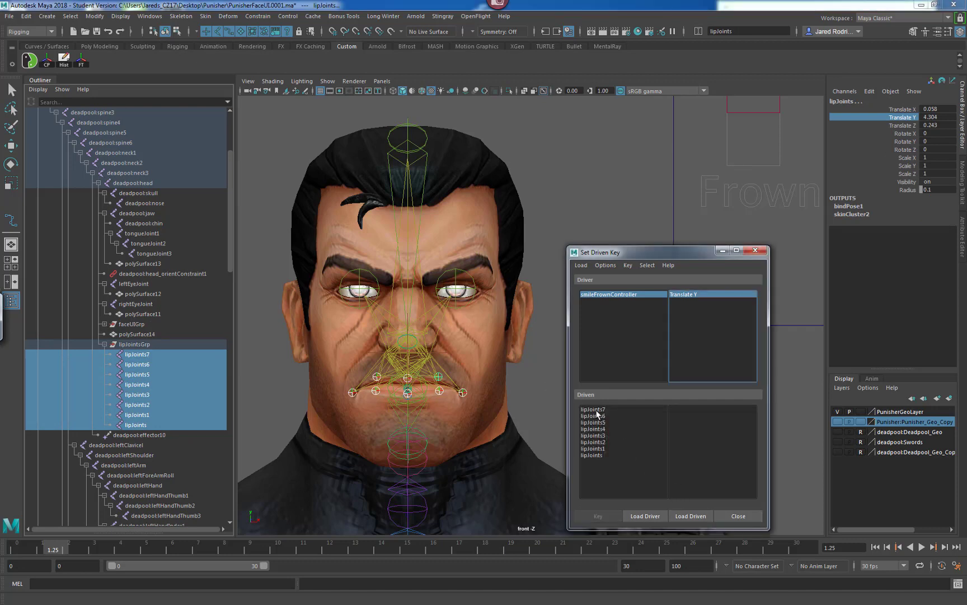
Select Translate X through Rotate Z for all lip joints and set a neutral key.
drag(598, 415, 602, 458)
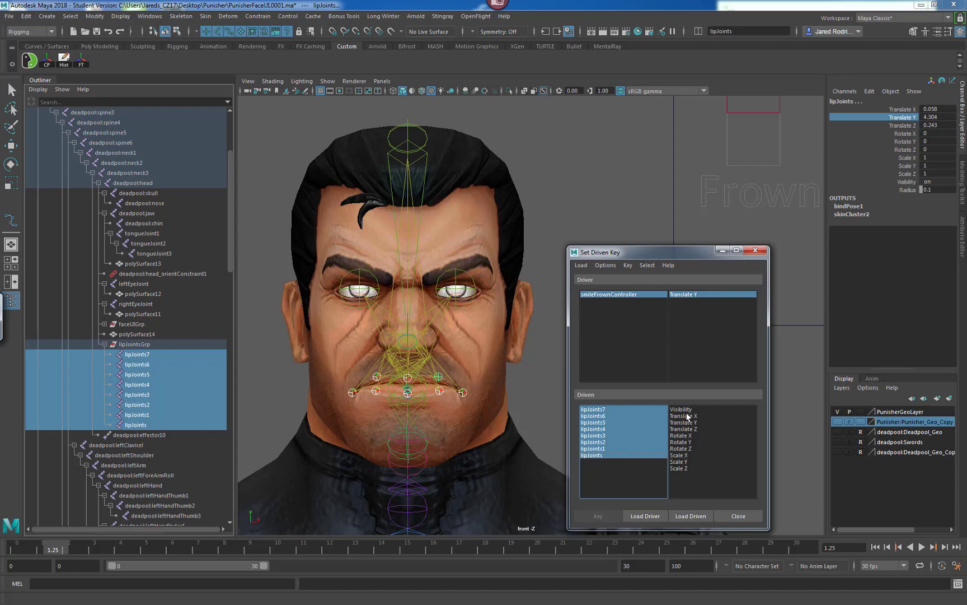
drag(687, 416, 683, 454)
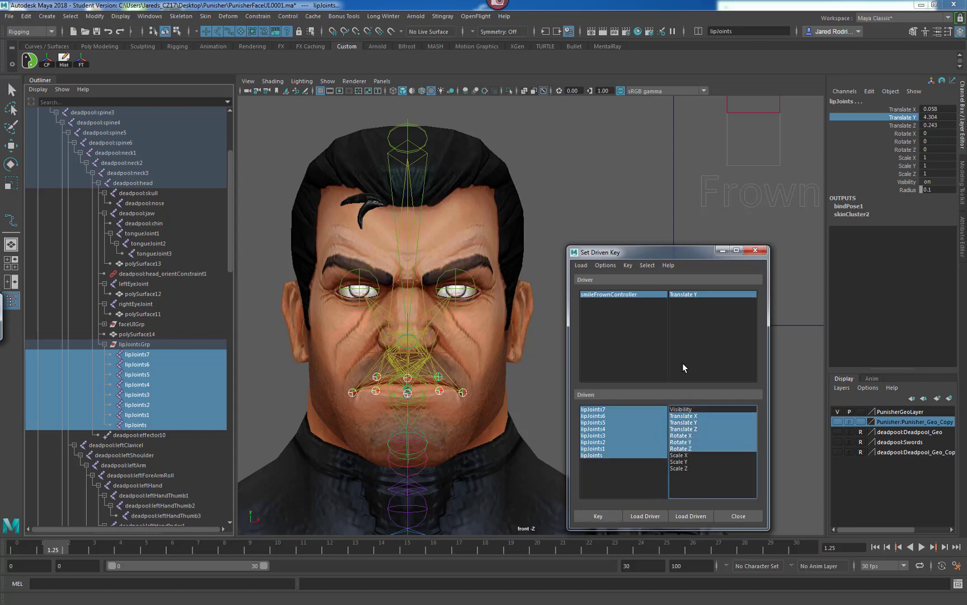
alt+middle_drag(720, 184, 719, 216)
mouse_move(745, 232)
alt+right_down()
mouse_move(719, 231)
mouse_move(745, 232)
alt+right_up()
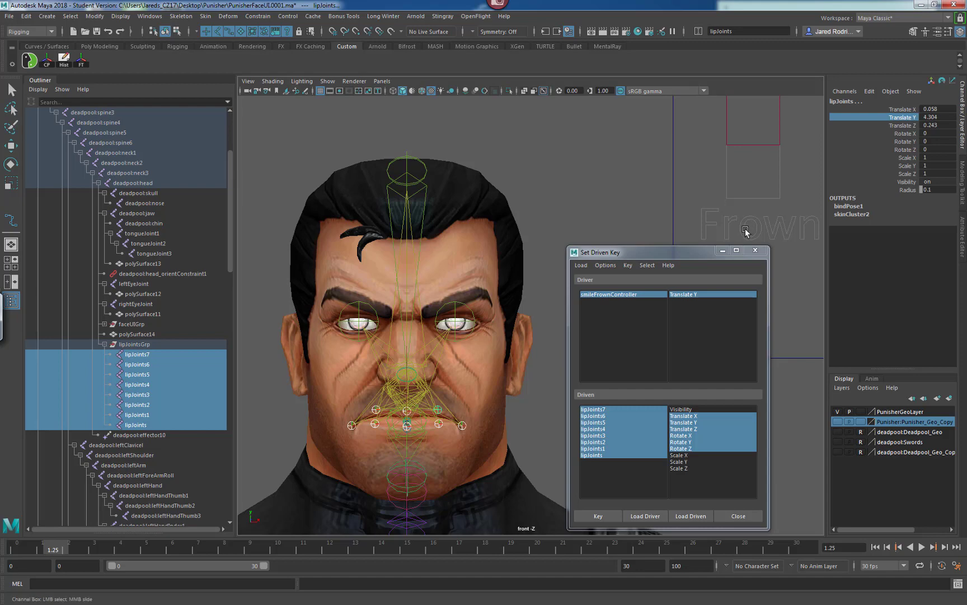
alt+middle_drag(759, 227, 753, 229)
scroll(752, 229, down, 3)
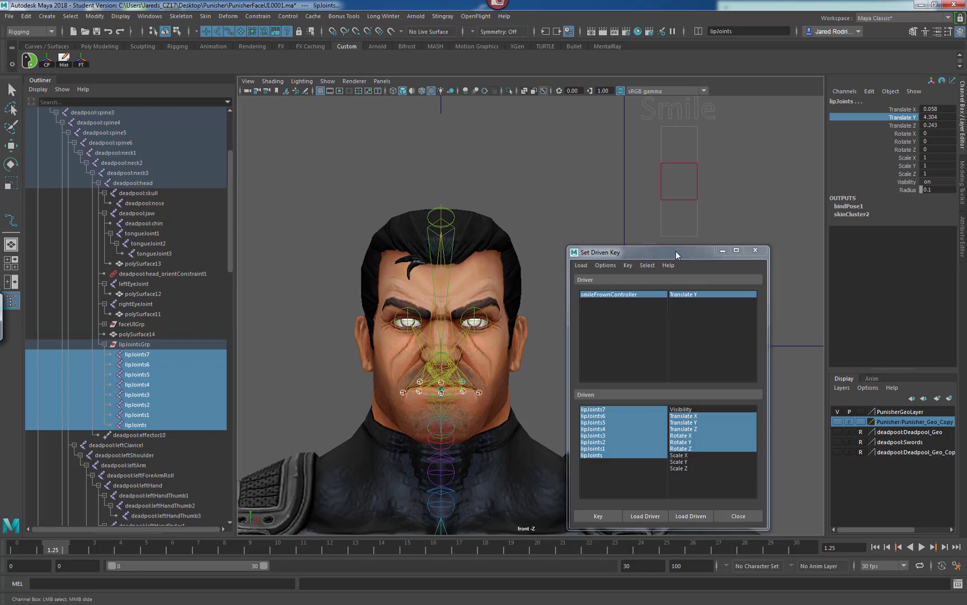
drag(676, 251, 719, 276)
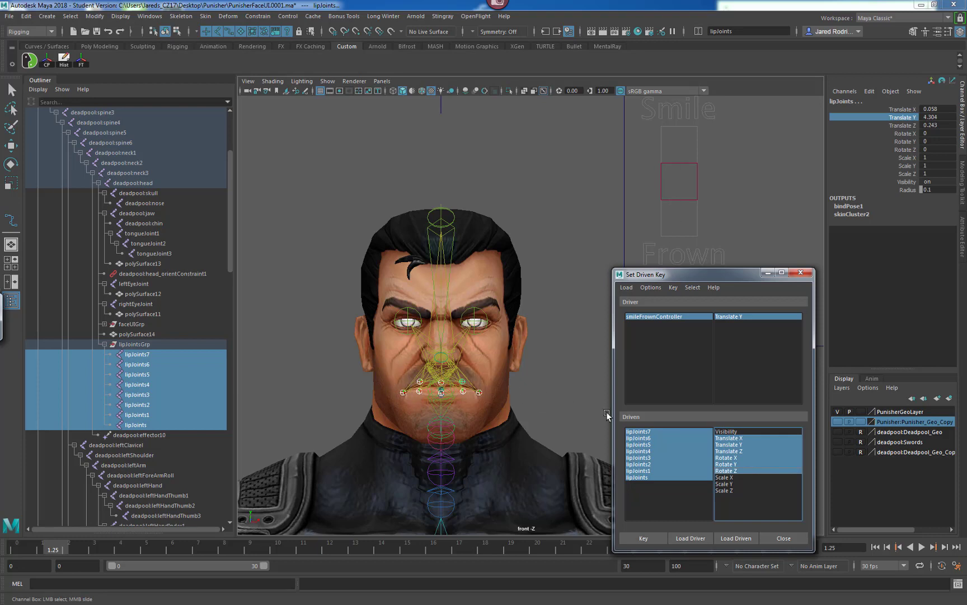
click(648, 538)
Move smileFrownController up to Translate Y 0.1, the Smile position.
alt+middle_drag(482, 302, 482, 304)
alt+right_drag(472, 315, 475, 314)
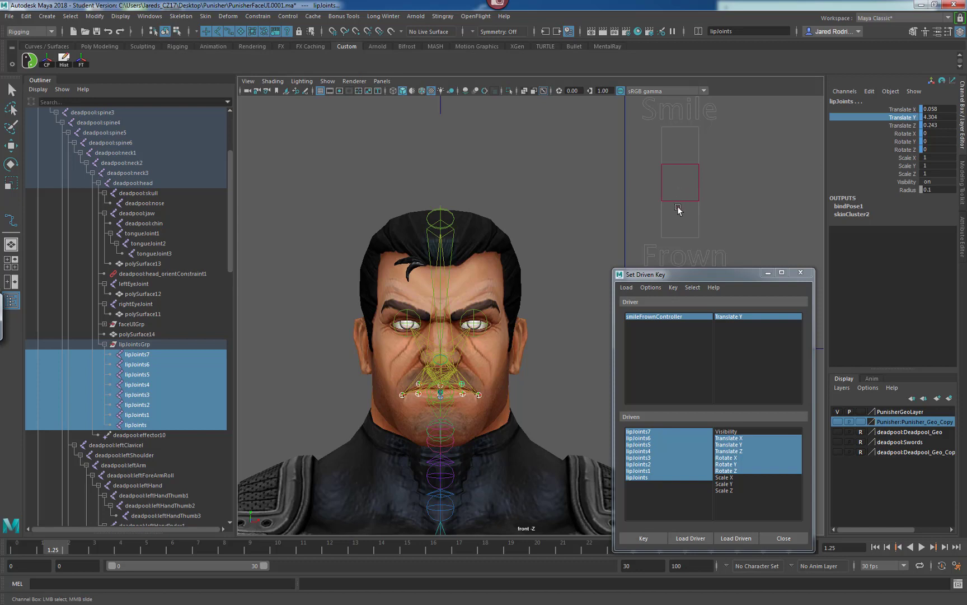
drag(686, 222, 662, 208)
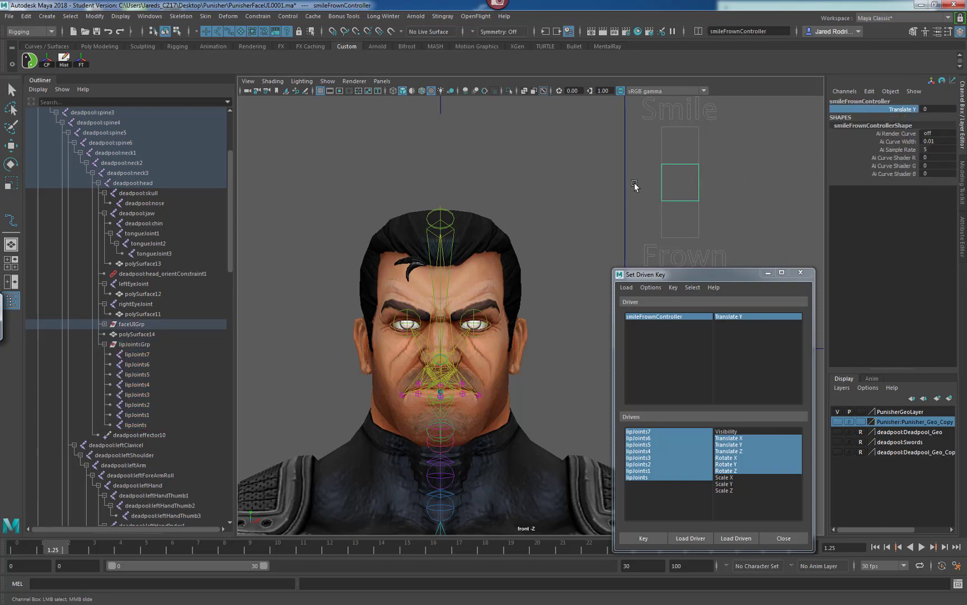
key(w)
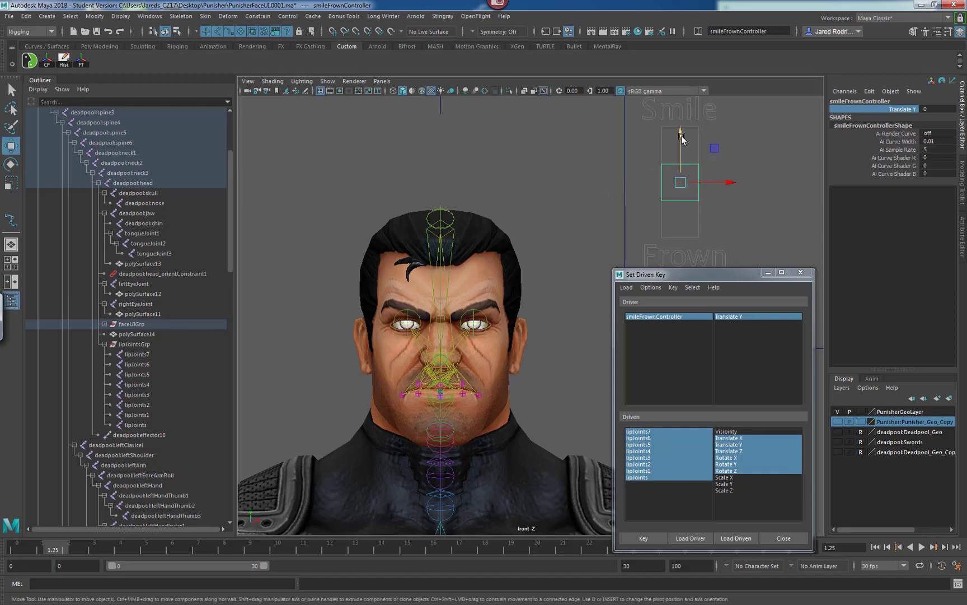
drag(680, 133, 681, 94)
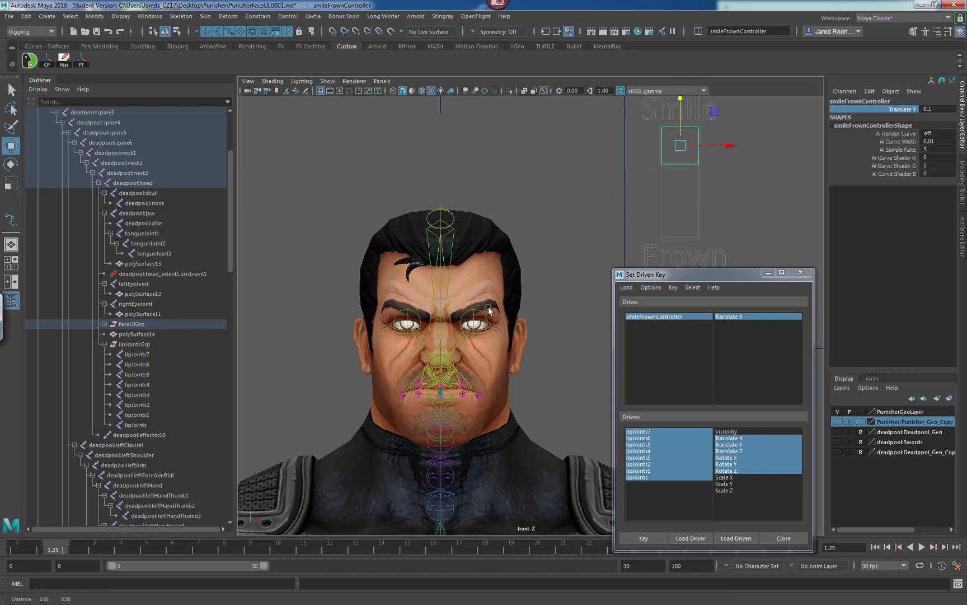
Select the two mouth-corner joints, lipJoints7 and lipJoints3, and move them up into a smile.
scroll(519, 280, up, 5)
scroll(443, 279, up, 3)
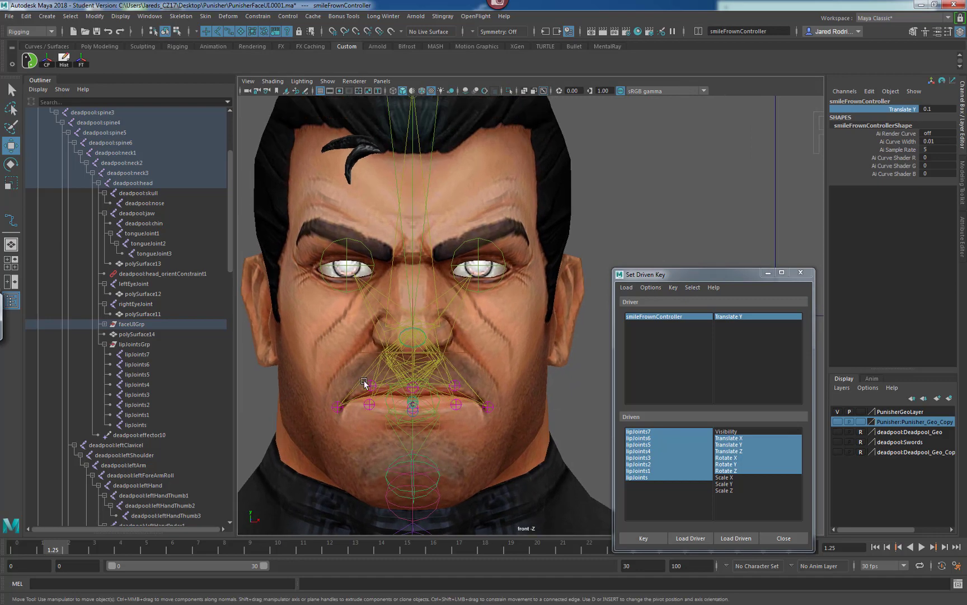
scroll(435, 385, up, 2)
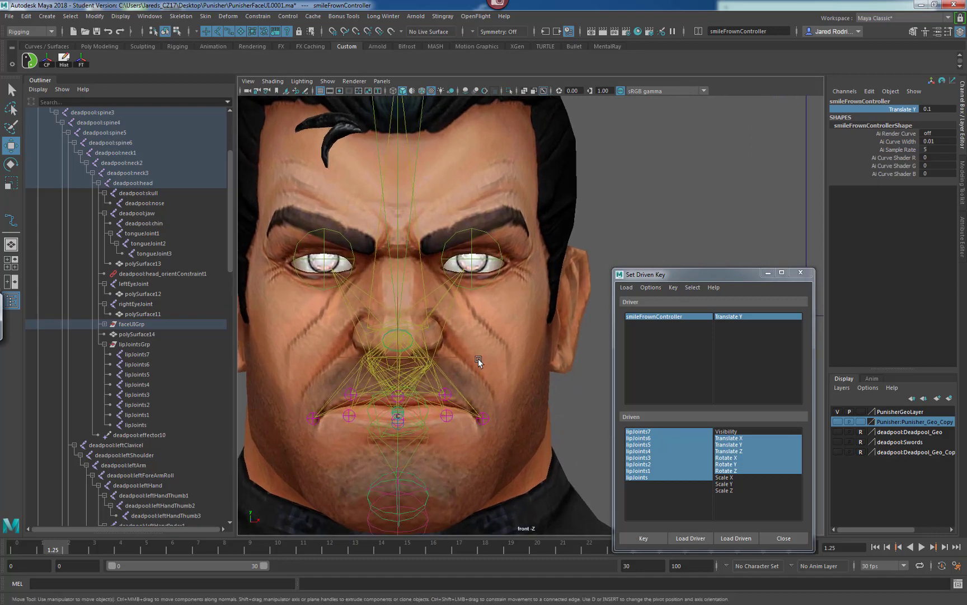
click(499, 388)
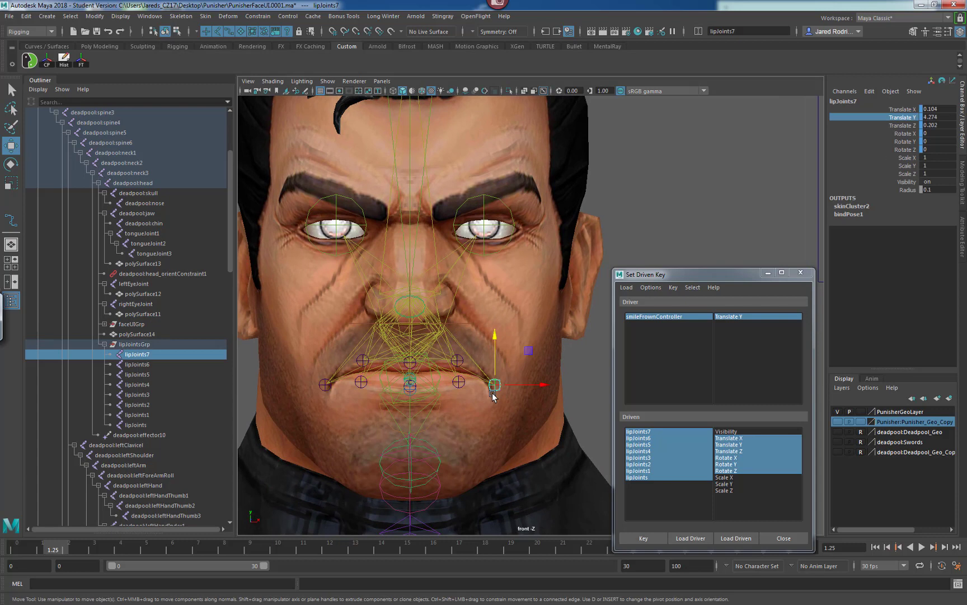
shift+click(325, 385)
drag(326, 338, 323, 312)
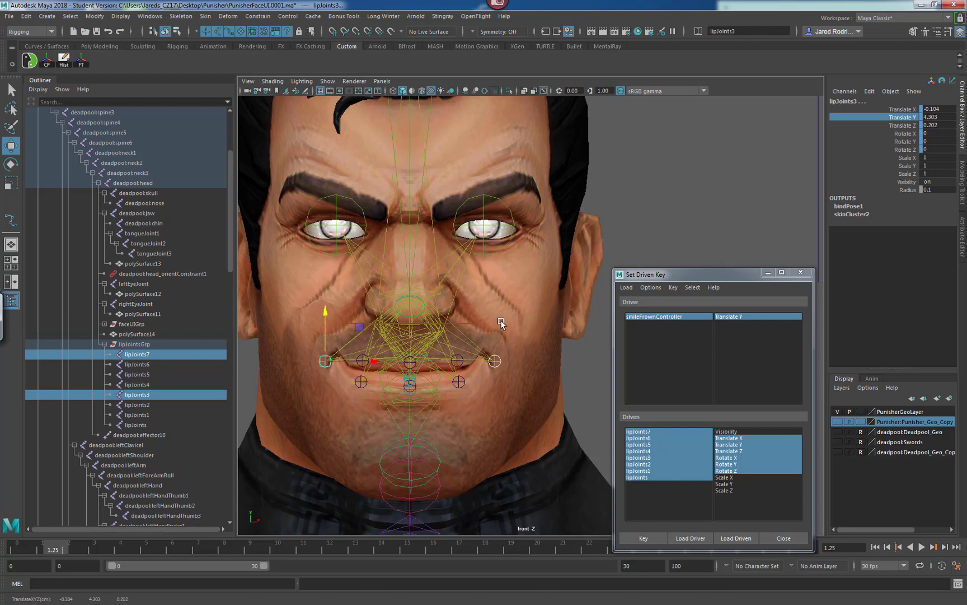
Pull the corner joints slightly back in the side view and move the Set Driven Key window aside.
key(space)
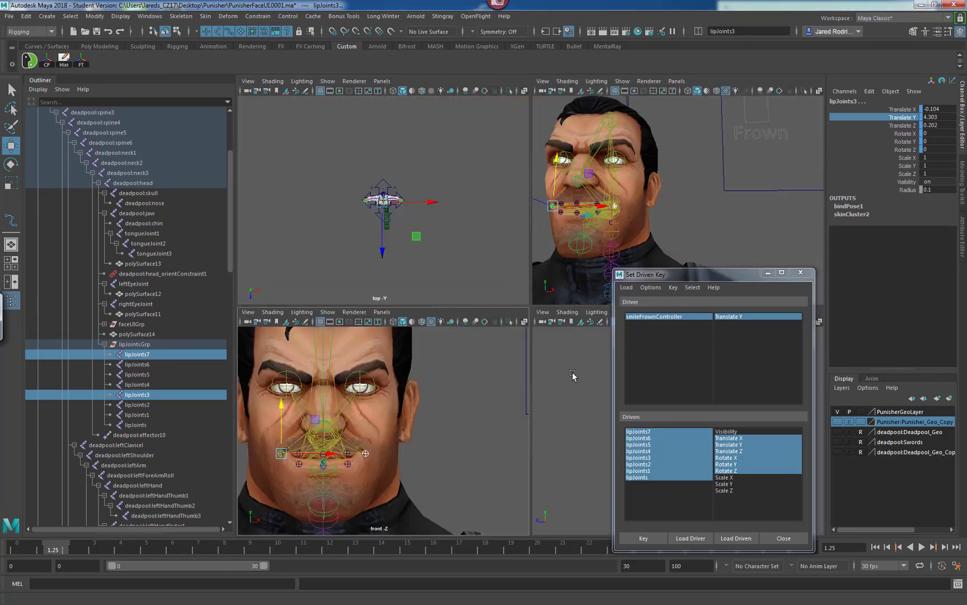
key(space)
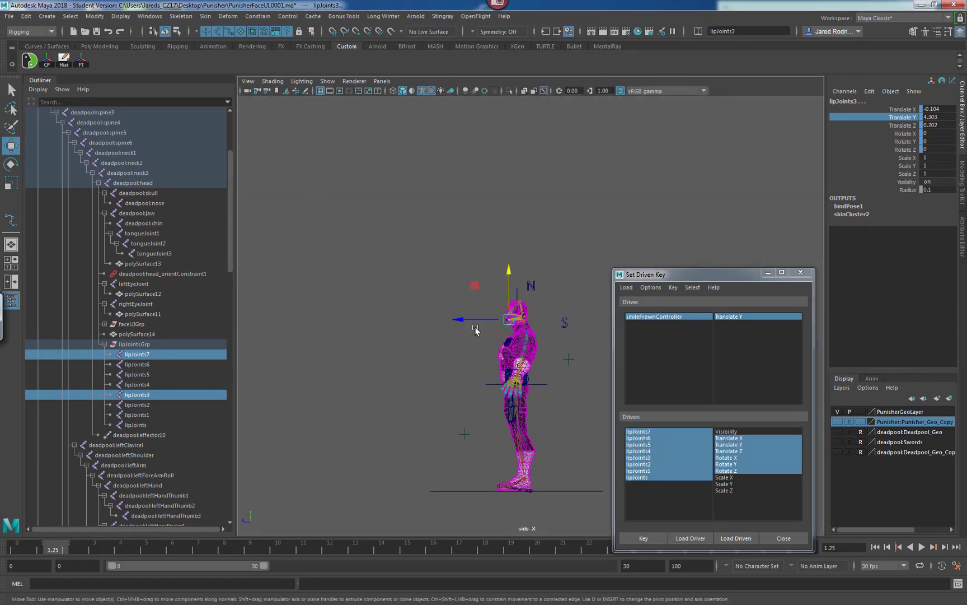
key(f)
alt+right_drag(431, 335, 485, 332)
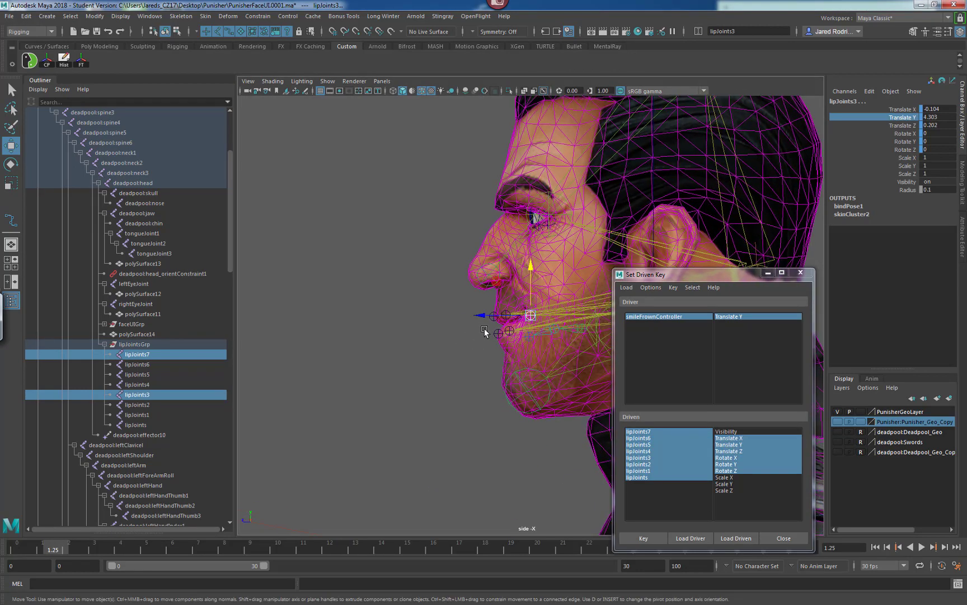
alt+middle_drag(476, 333, 431, 339)
alt+right_drag(431, 339, 464, 337)
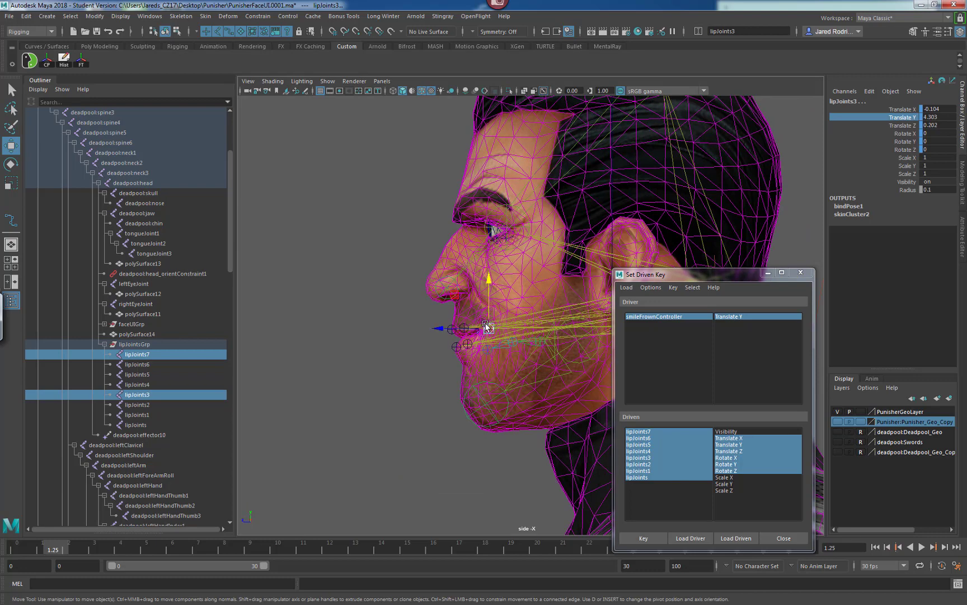
drag(456, 298, 461, 302)
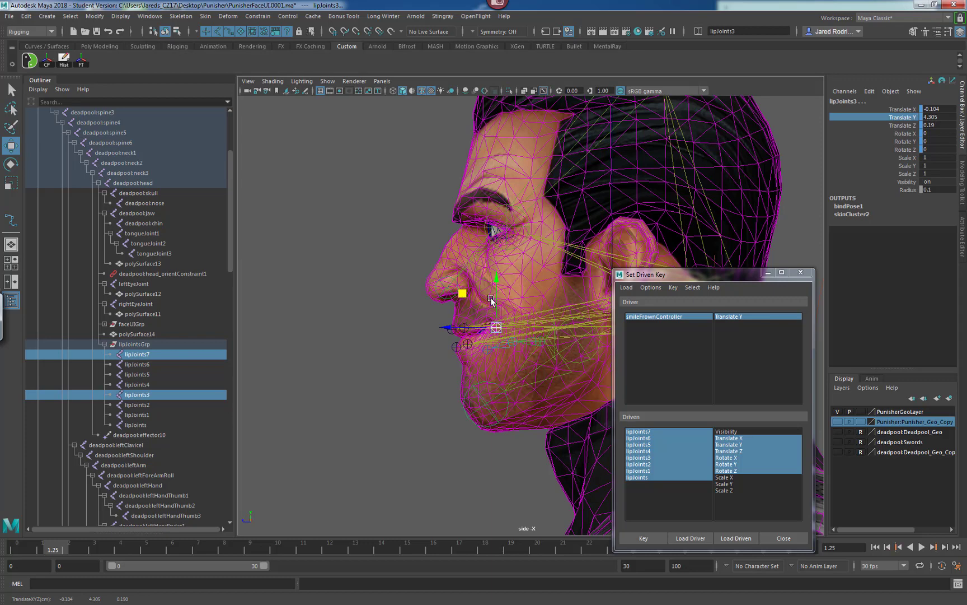
drag(719, 278, 134, 253)
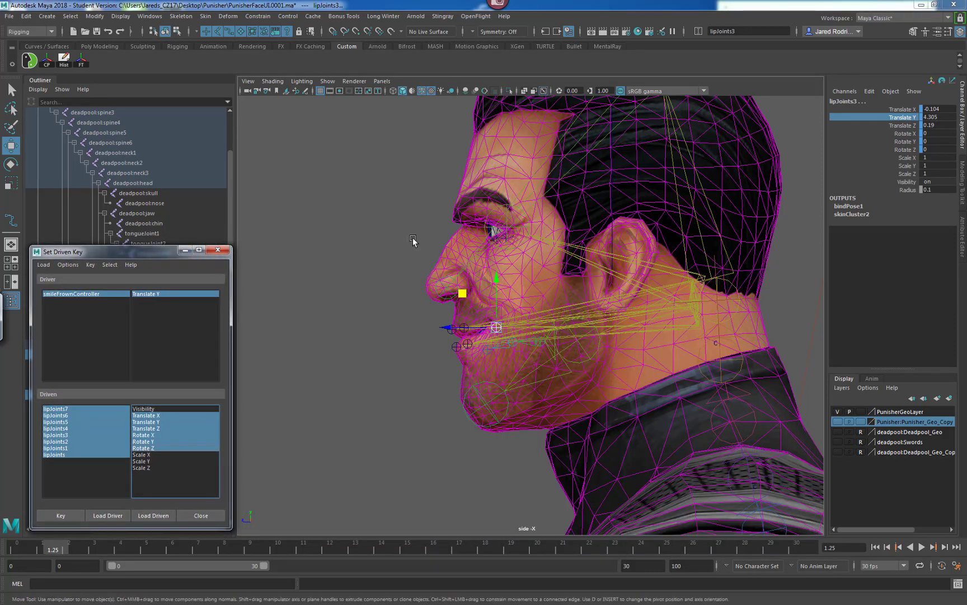
key(space)
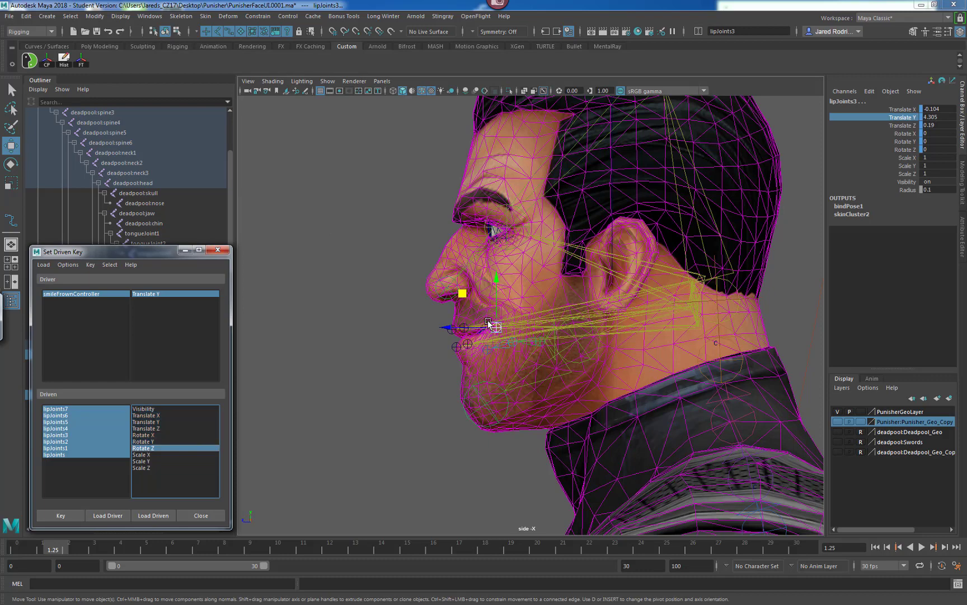
Switch to the four-view layout and rotate the mouth-corner joint lipJoints7 about 20 degrees in X to curl the smile.
key(space)
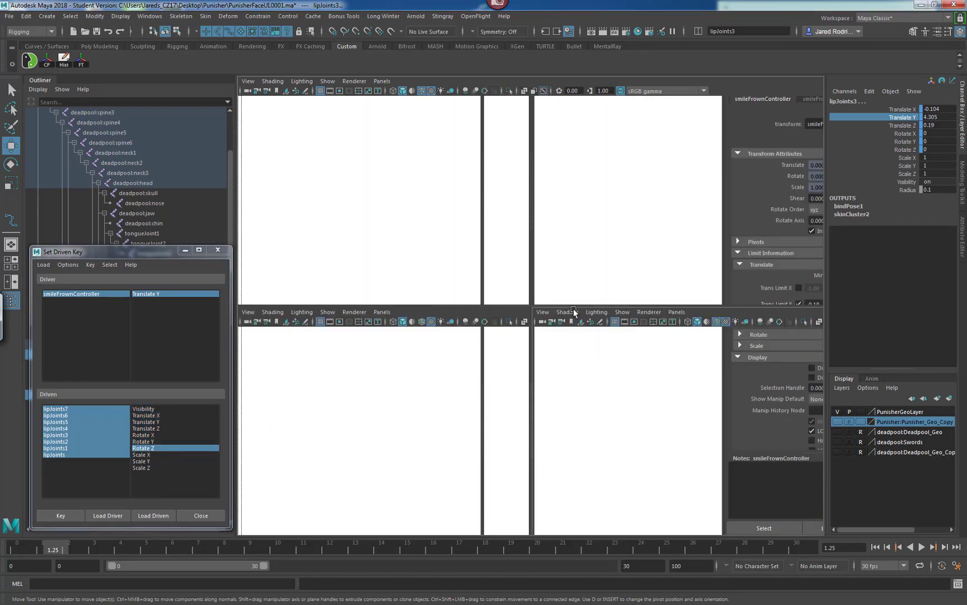
alt+right_drag(582, 374, 751, 397)
alt+middle_drag(418, 387, 471, 388)
alt+right_drag(471, 388, 540, 384)
alt+middle_drag(421, 396, 426, 378)
alt+right_drag(427, 378, 487, 388)
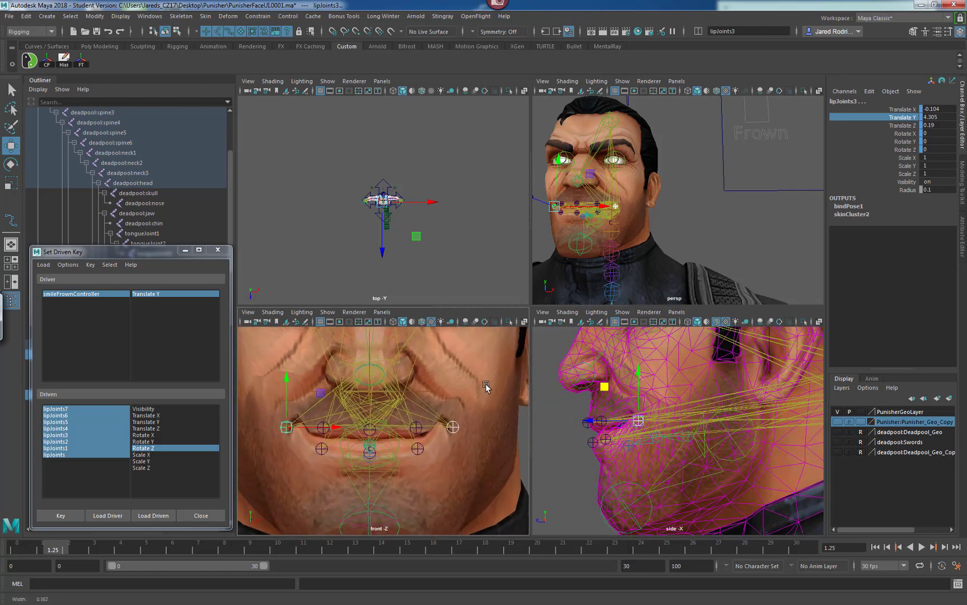
alt+middle_drag(421, 407, 414, 390)
click(307, 423)
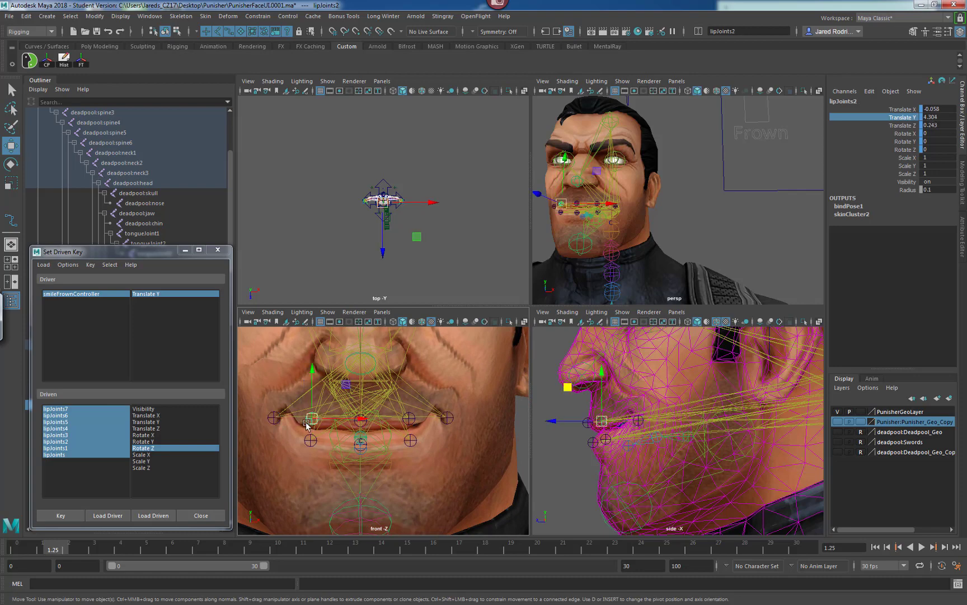
click(271, 422)
click(448, 419)
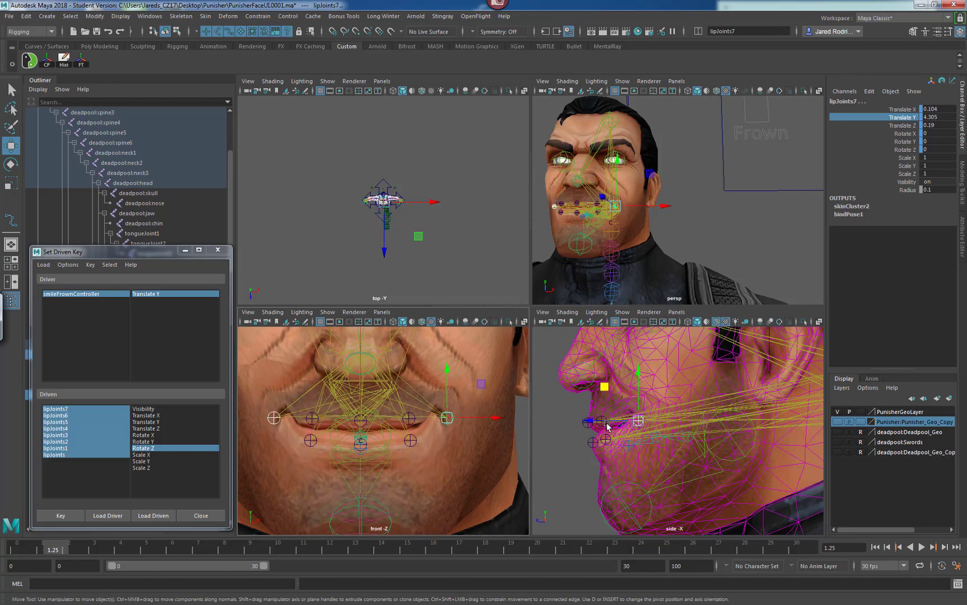
key(e)
drag(678, 458, 680, 440)
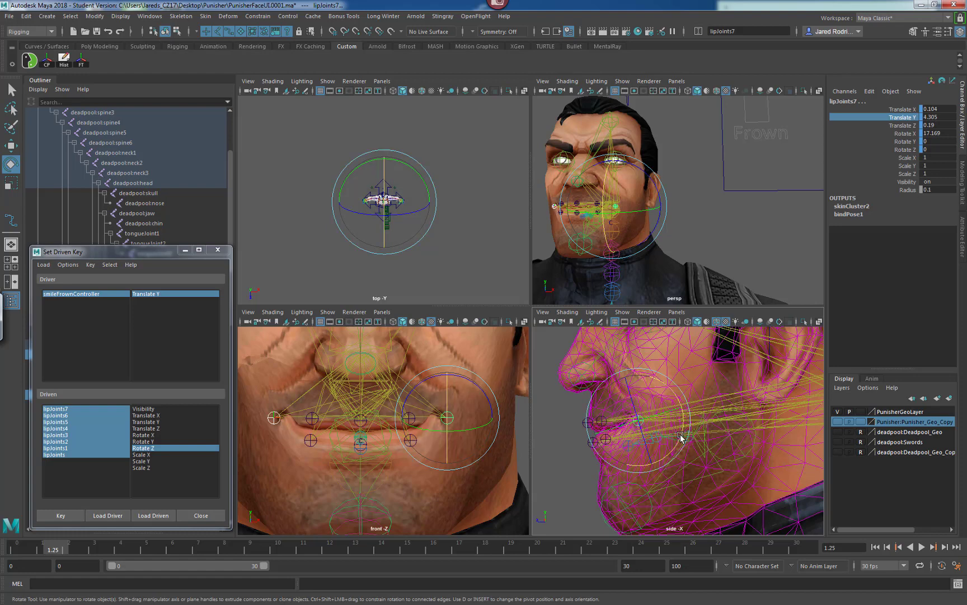
drag(682, 439, 616, 400)
key(w)
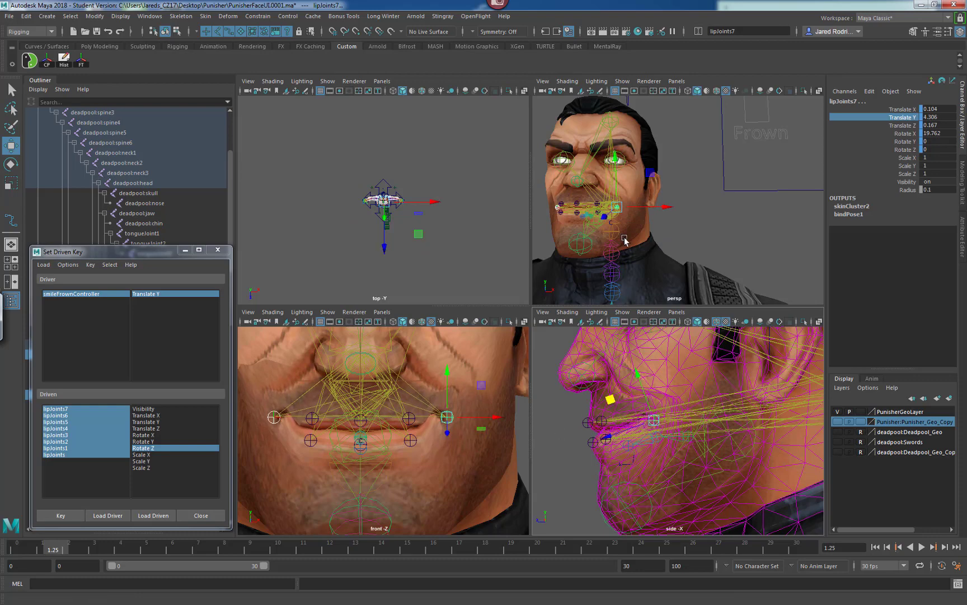
Select the upper-lip joint lipJoints2, raise it slightly and pull it a little back in the side view.
key(q)
click(411, 440)
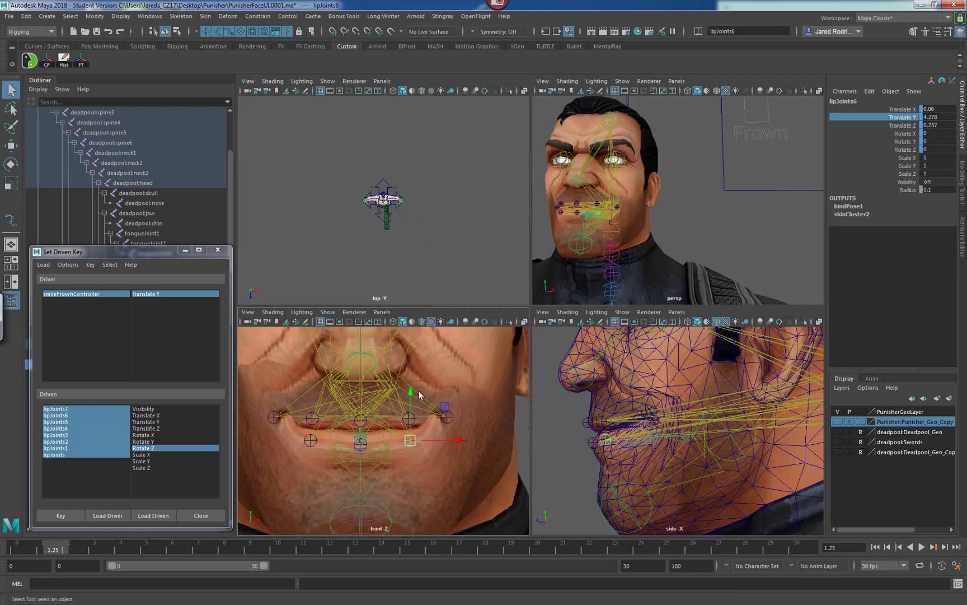
click(314, 424)
key(w)
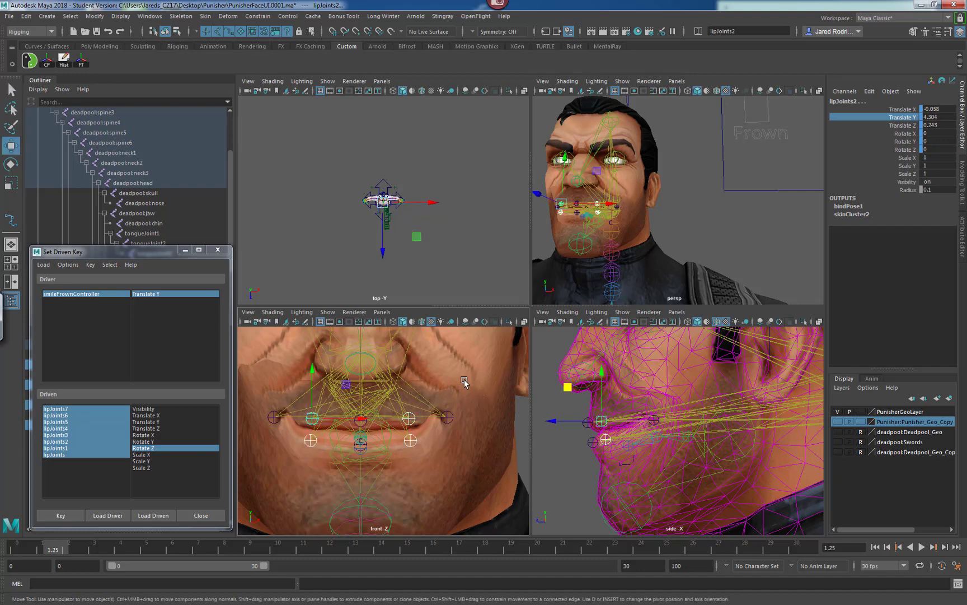
drag(603, 375, 601, 371)
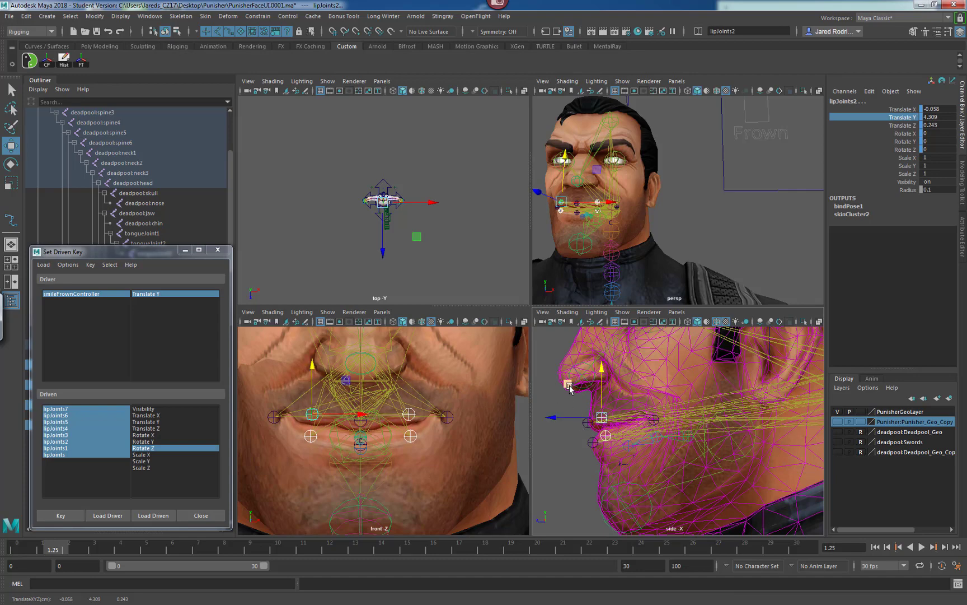
drag(568, 384, 579, 386)
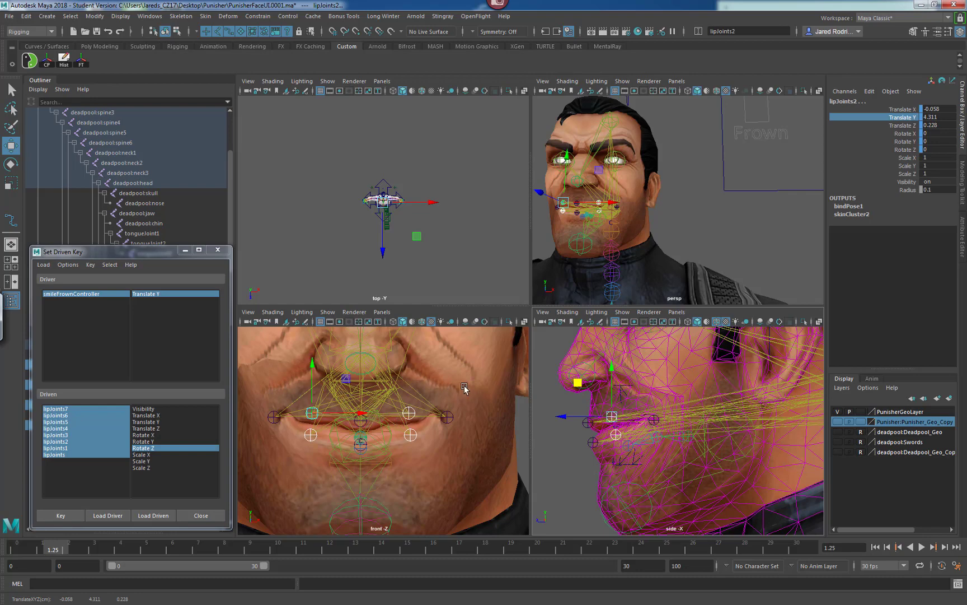
Rotate the upper-lip joint lipJoints2 about 35 degrees in X.
click(412, 413)
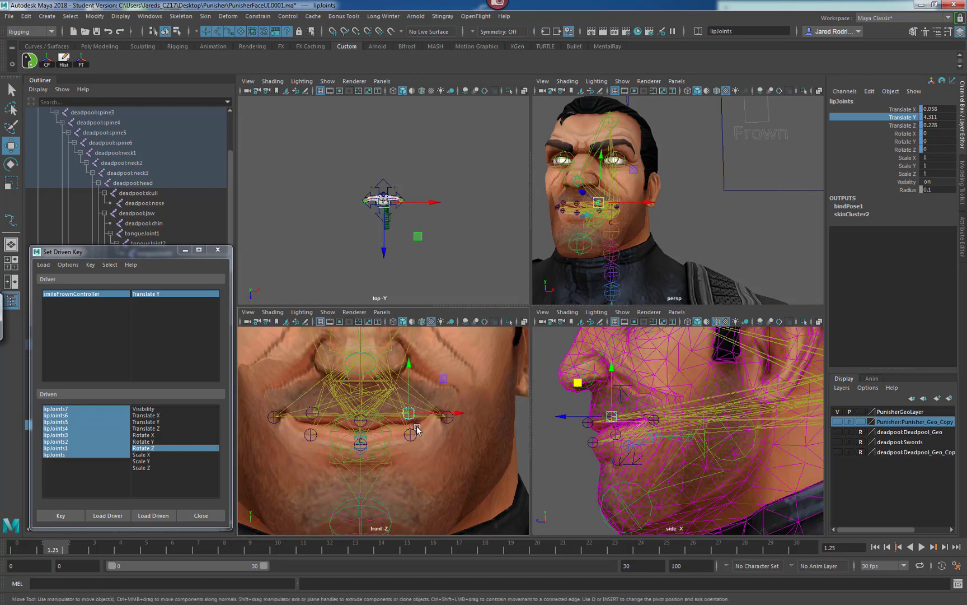
shift+click(313, 416)
key(e)
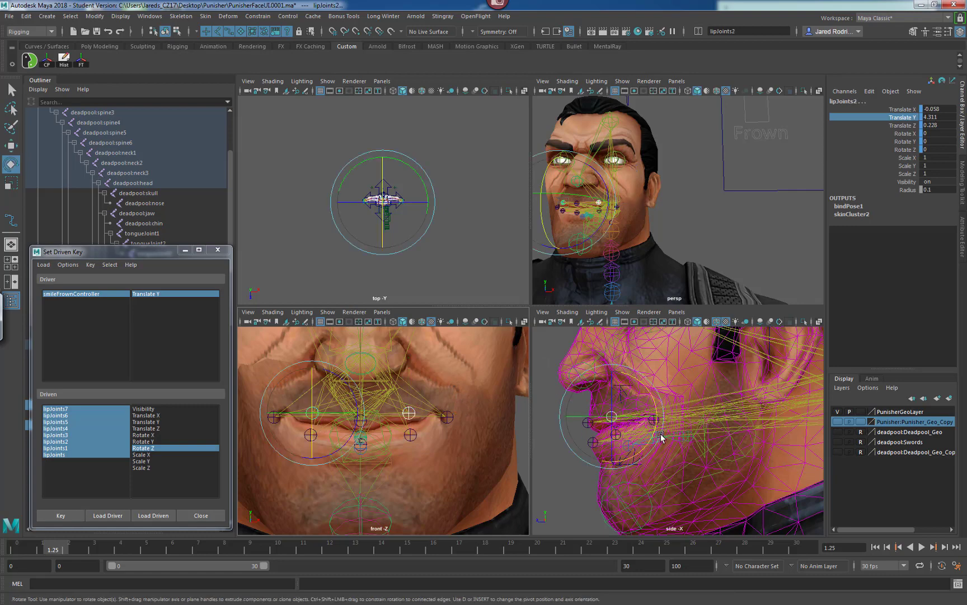
drag(653, 434, 661, 405)
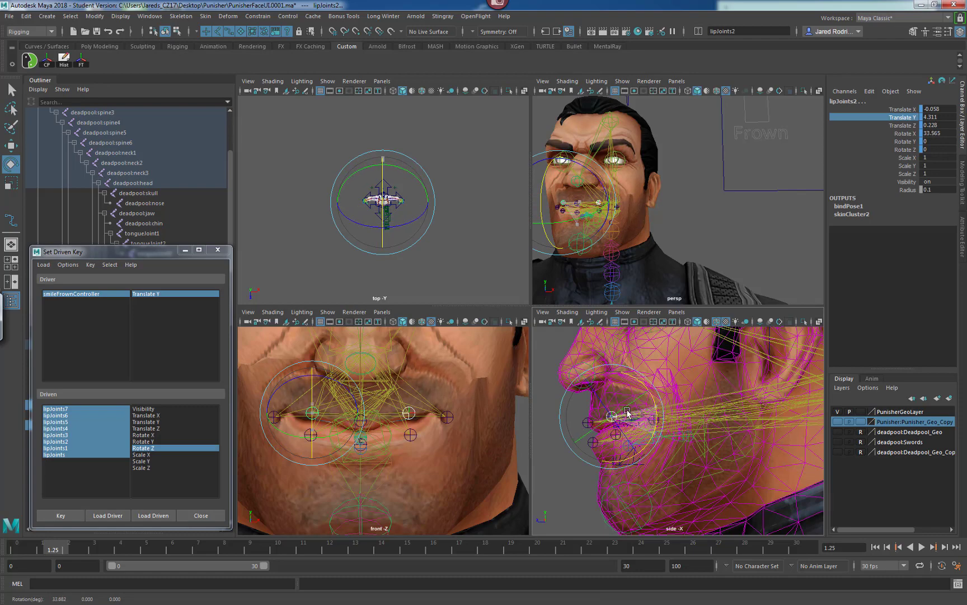
Select the lower-lip joint lipJoints4 and rotate it about 15 degrees in X.
click(410, 435)
click(311, 437)
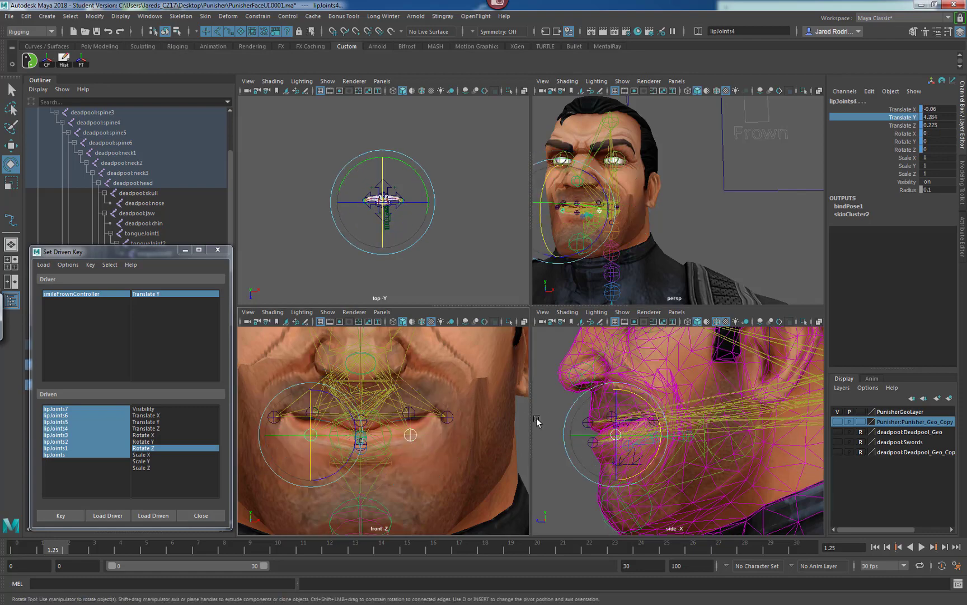
mouse_move(656, 454)
mouse_down()
mouse_move(665, 442)
mouse_move(658, 449)
mouse_up()
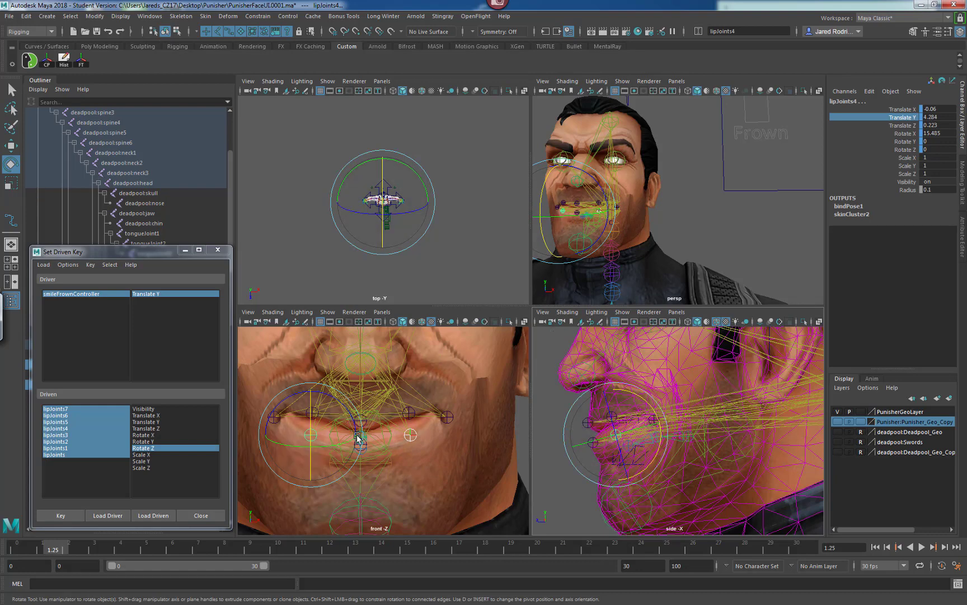
key(q)
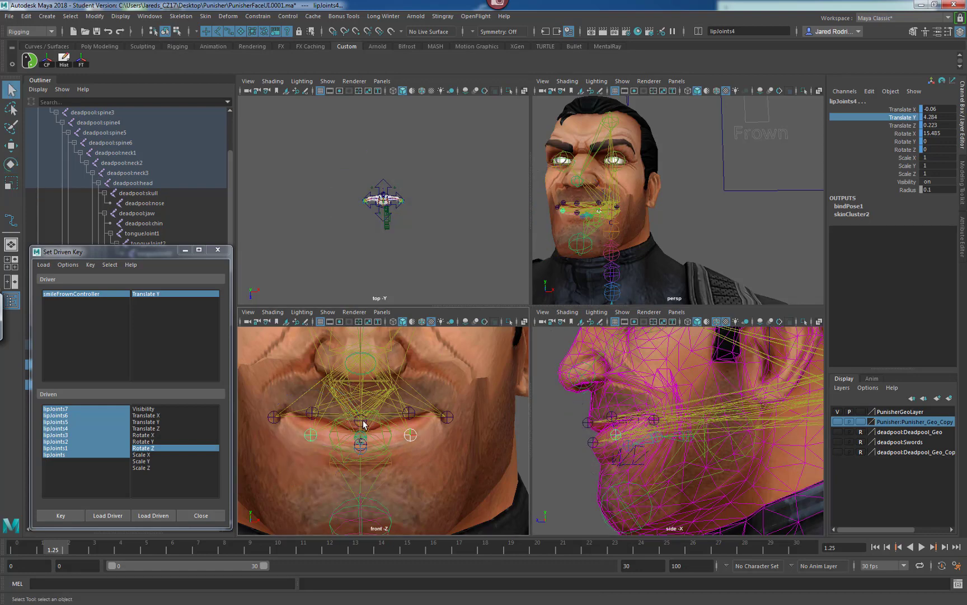
Select the lower-centre lip joint lipJoints5, nudge it up slightly and set a driven key.
click(363, 422)
shift+click(364, 445)
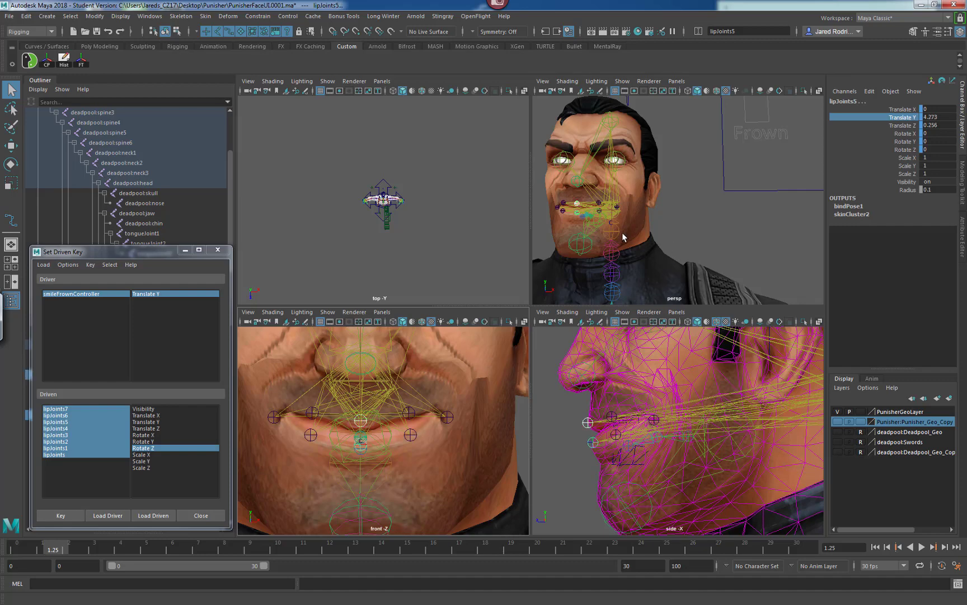
alt+drag(614, 220, 579, 217)
alt+right_drag(579, 217, 611, 220)
alt+middle_drag(612, 220, 664, 205)
alt+drag(664, 204, 688, 195)
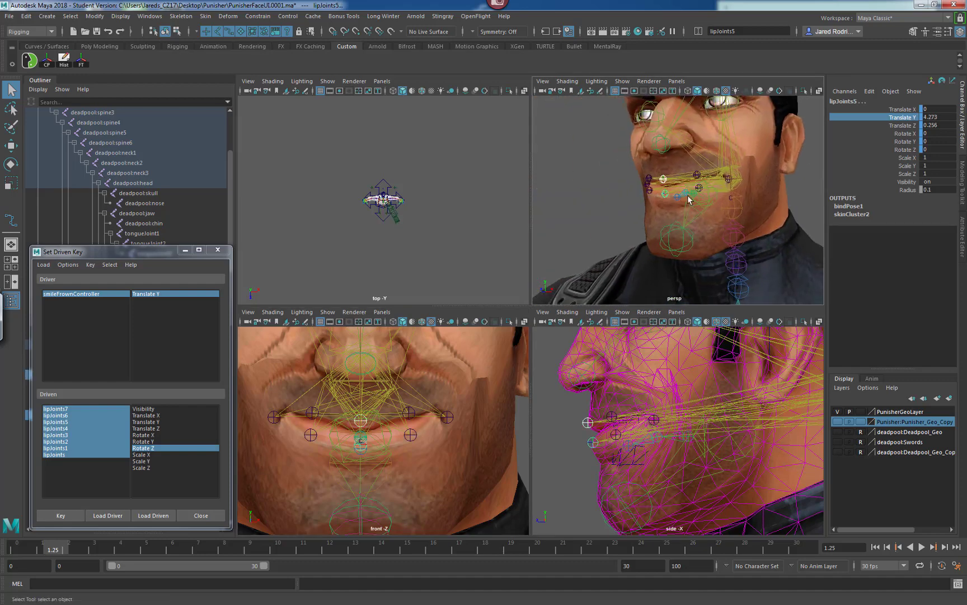
alt+right_drag(626, 200, 680, 205)
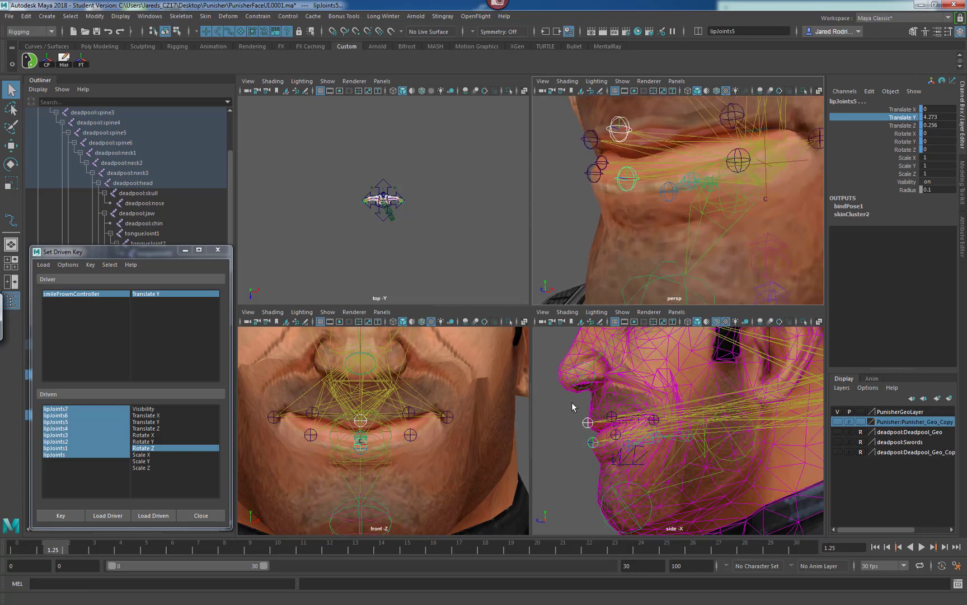
key(w)
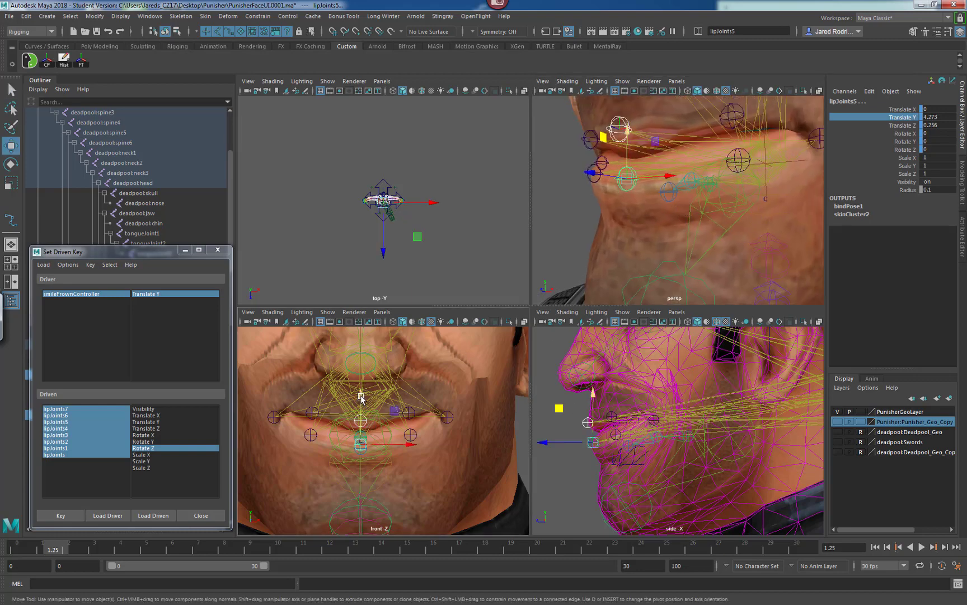
drag(361, 394, 362, 398)
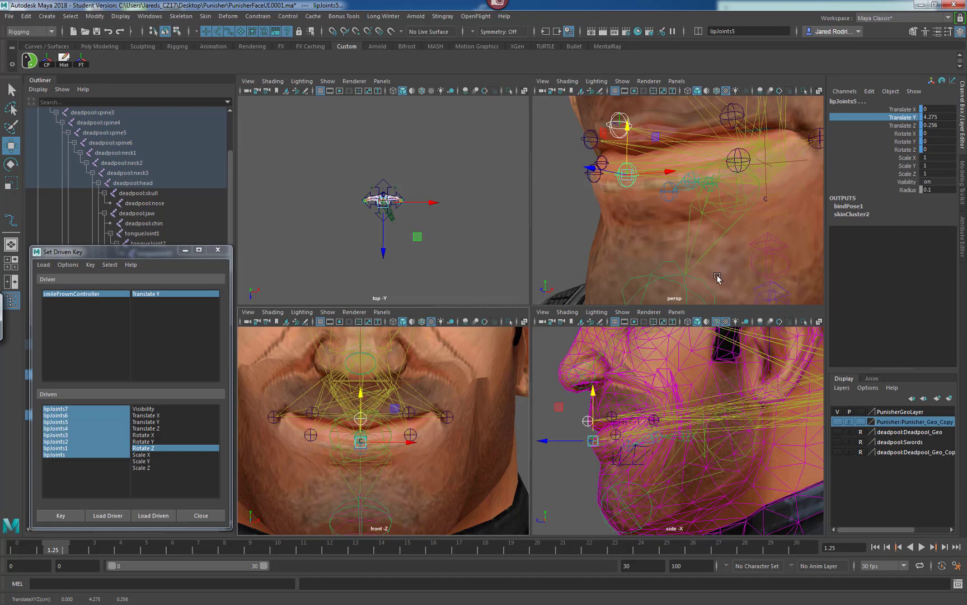
scroll(705, 234, down, 4)
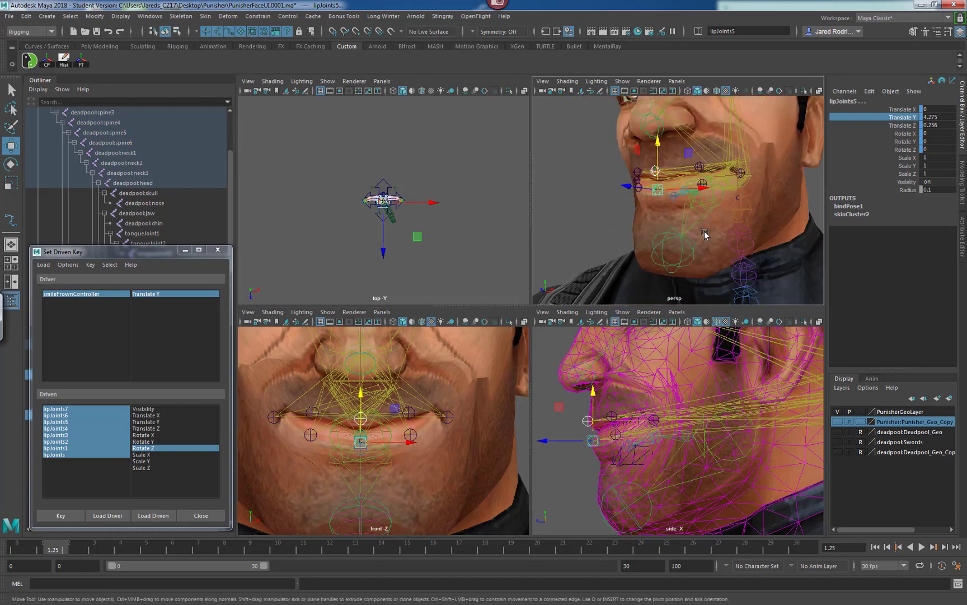
alt+drag(669, 248, 559, 258)
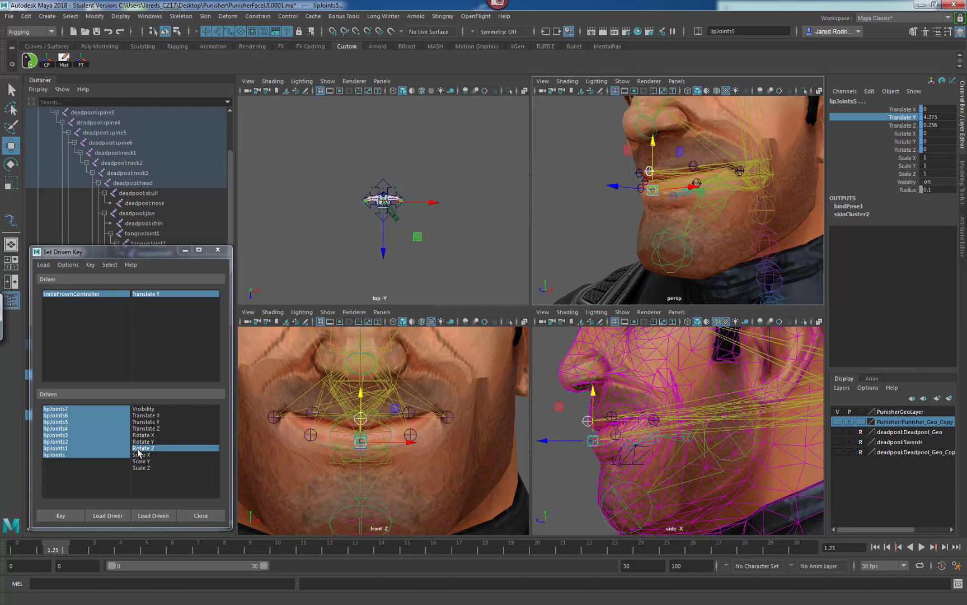
scroll(421, 426, down, 5)
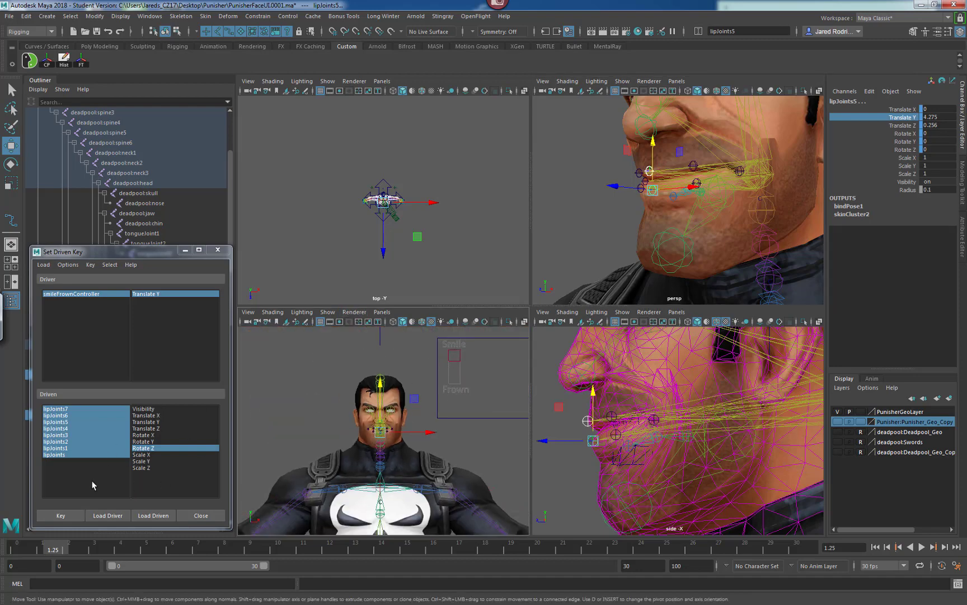
click(60, 515)
Select smileFrownController and move it slightly down from the Smile position.
scroll(393, 407, up, 1)
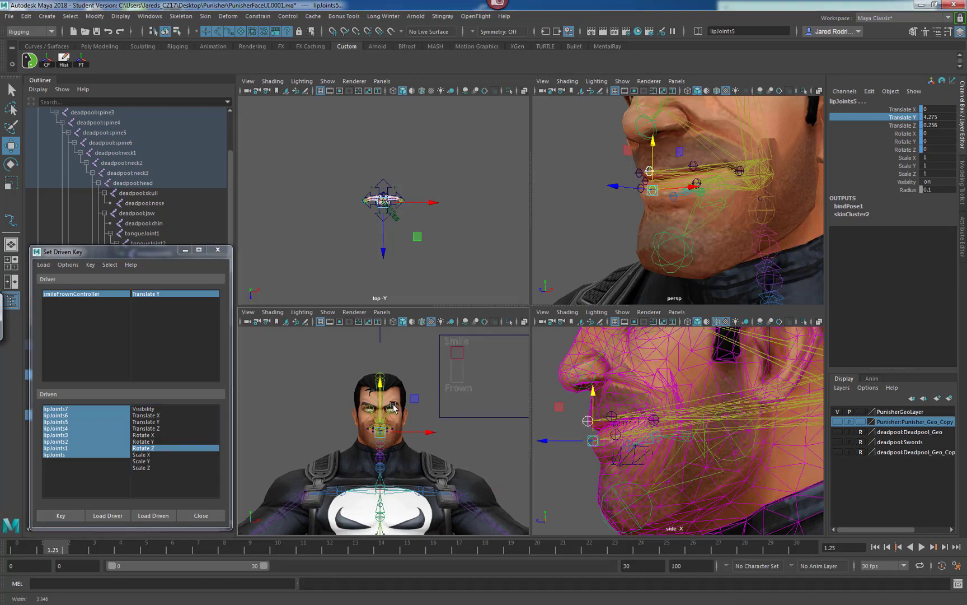
scroll(459, 409, up, 6)
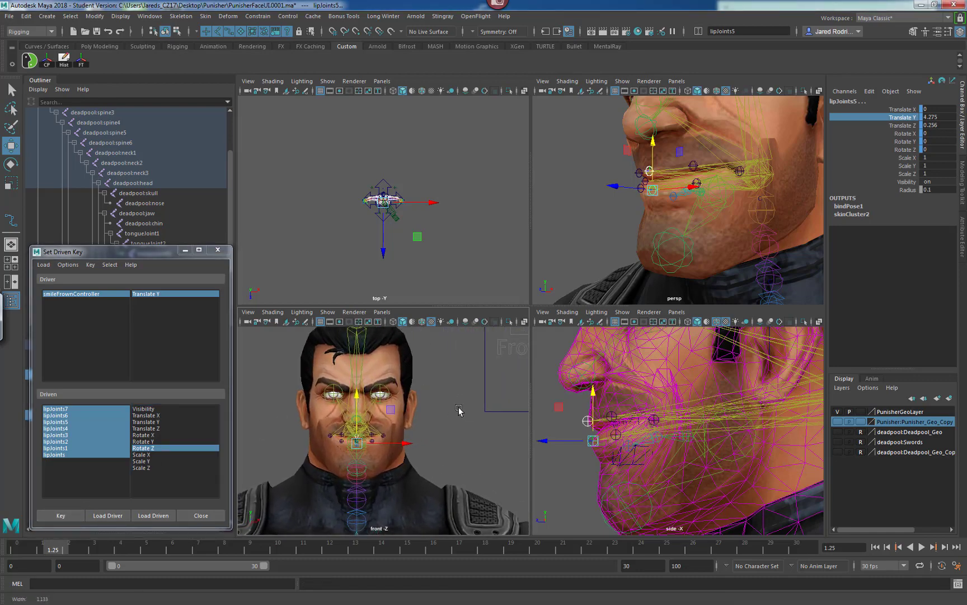
scroll(458, 407, up, 2)
scroll(488, 390, down, 3)
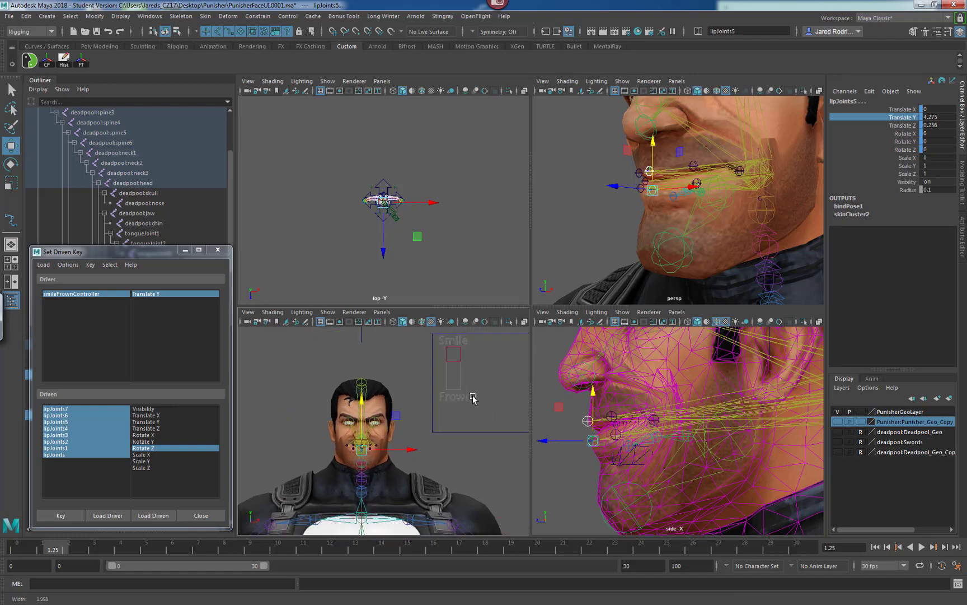
click(468, 341)
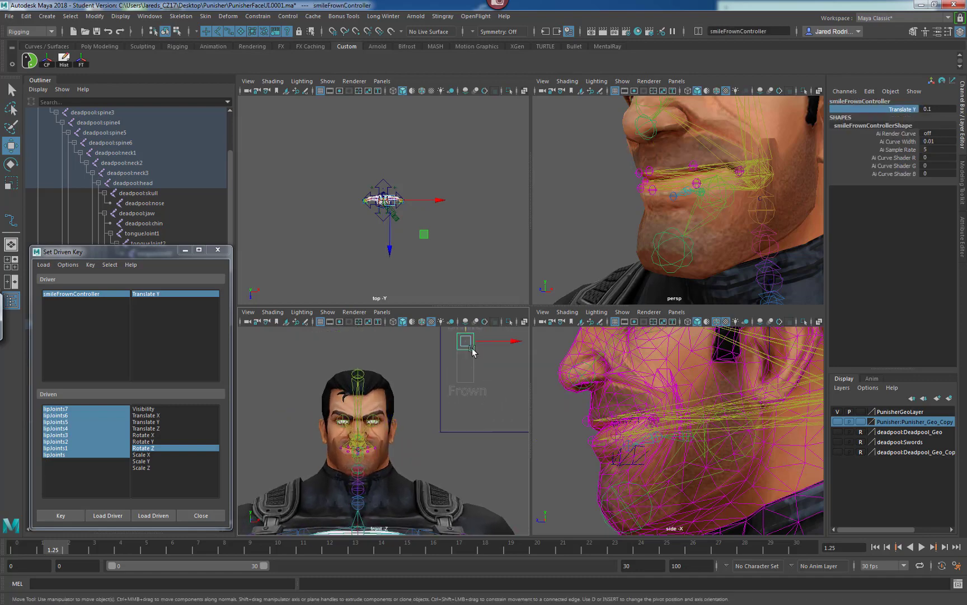
mouse_move(467, 343)
mouse_down()
mouse_move(467, 370)
mouse_move(467, 338)
mouse_up()
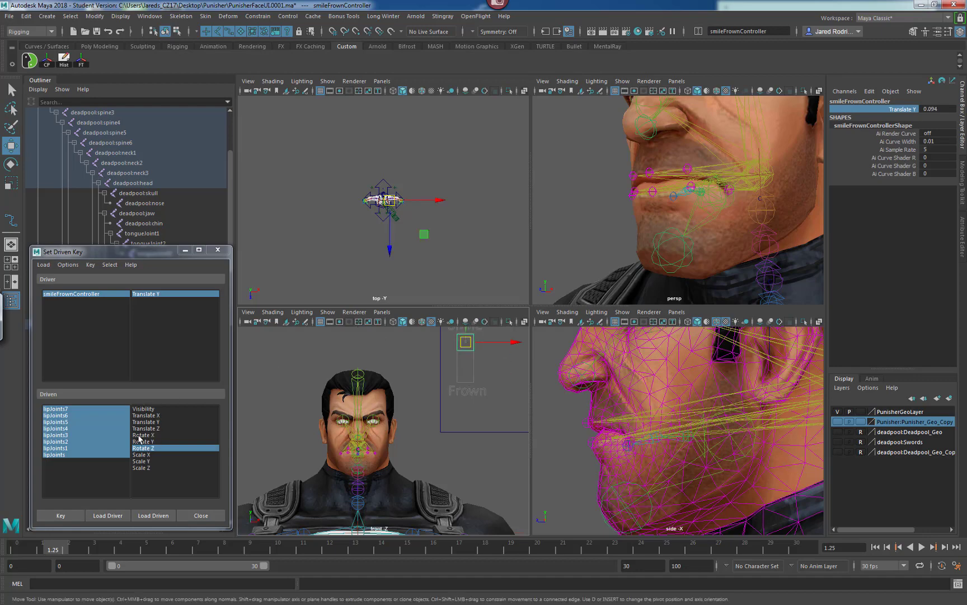
Undo back through the controller move, the driven key and the lipJoints5 nudge.
key(ctrl+z)
key(ctrl+z)
key(ctrl+z)
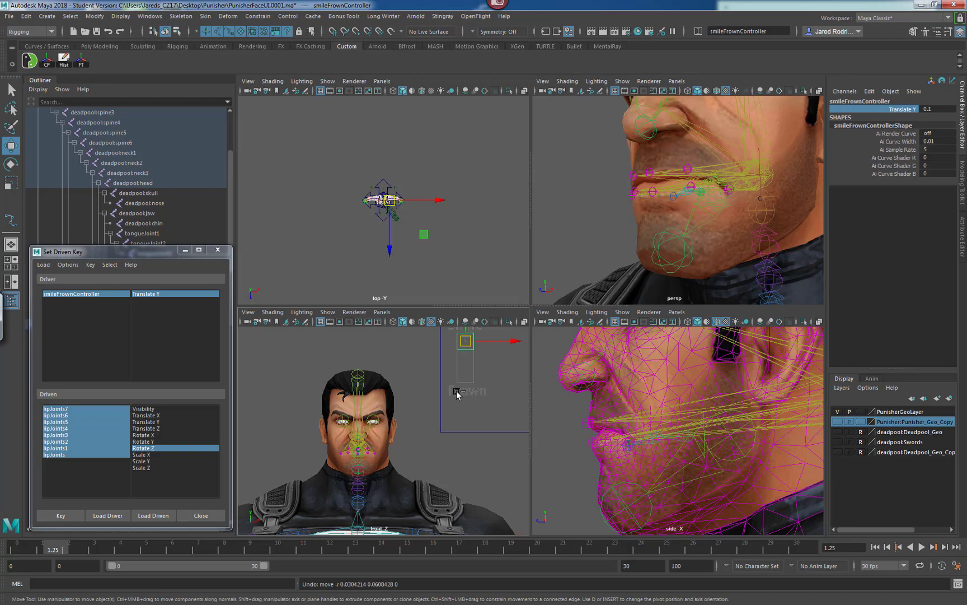
key(ctrl+z)
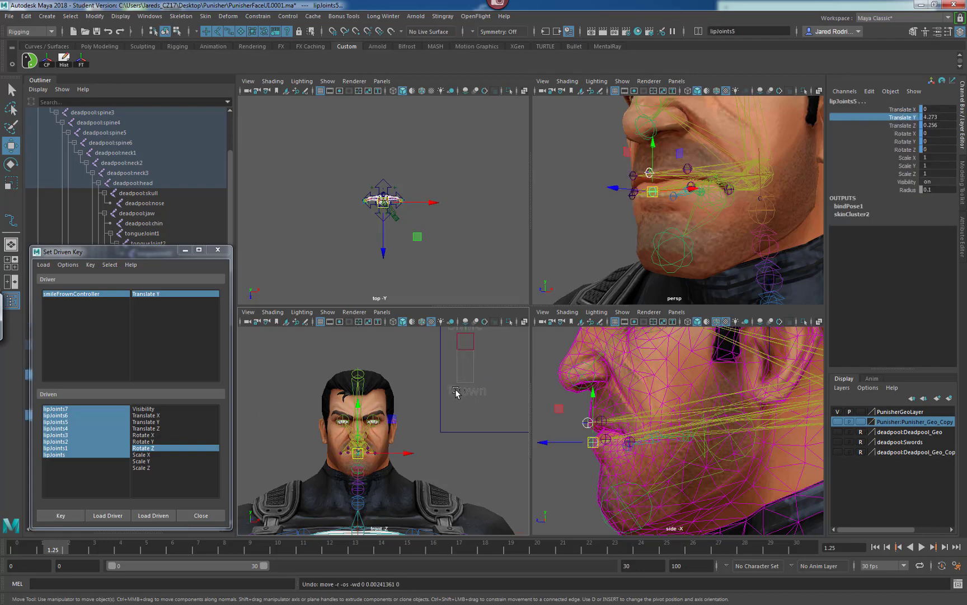
key(ctrl+z)
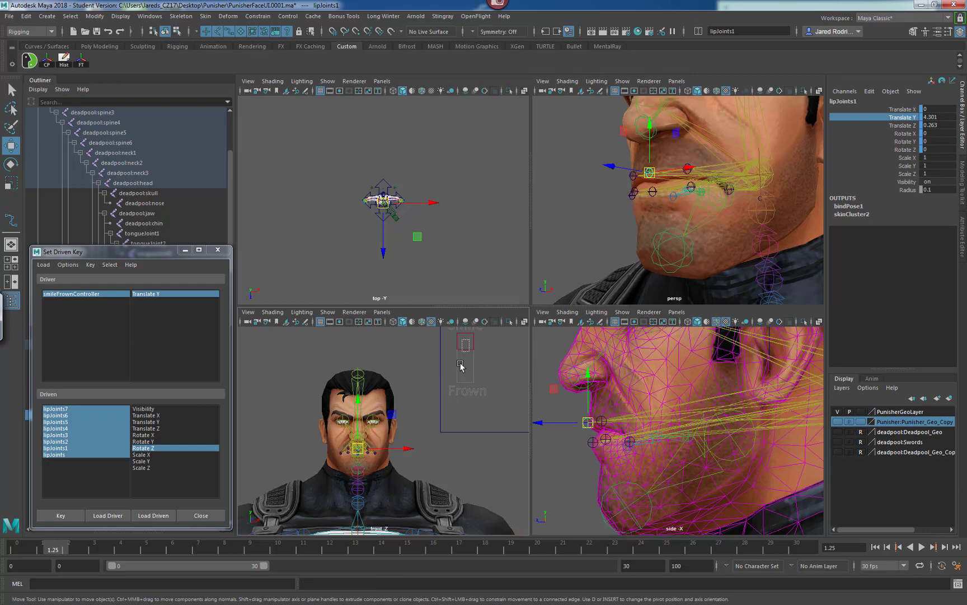
Select smileFrownController and choose the translate and rotate attributes of the lip joints as driven attributes.
click(465, 341)
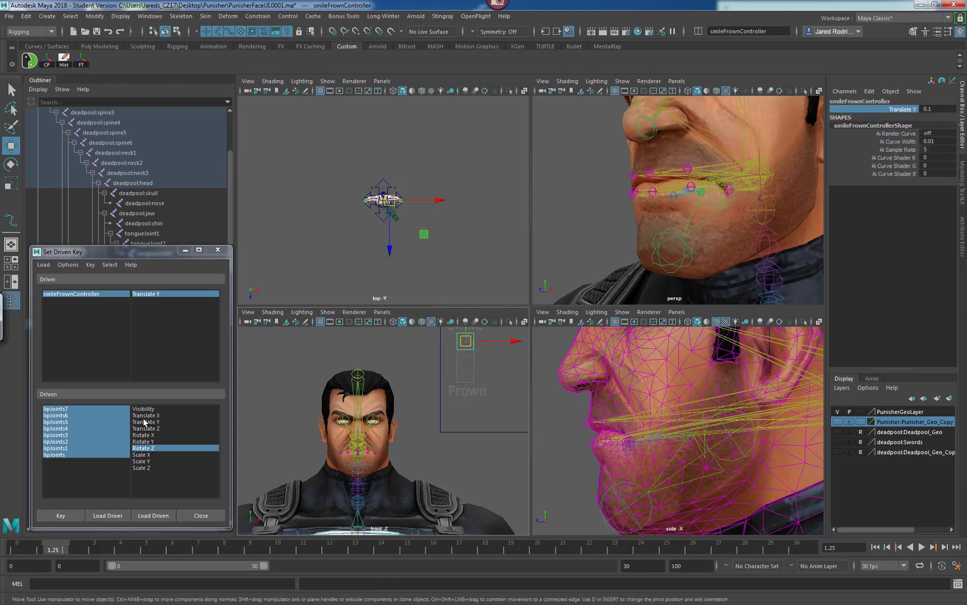
drag(144, 415, 158, 448)
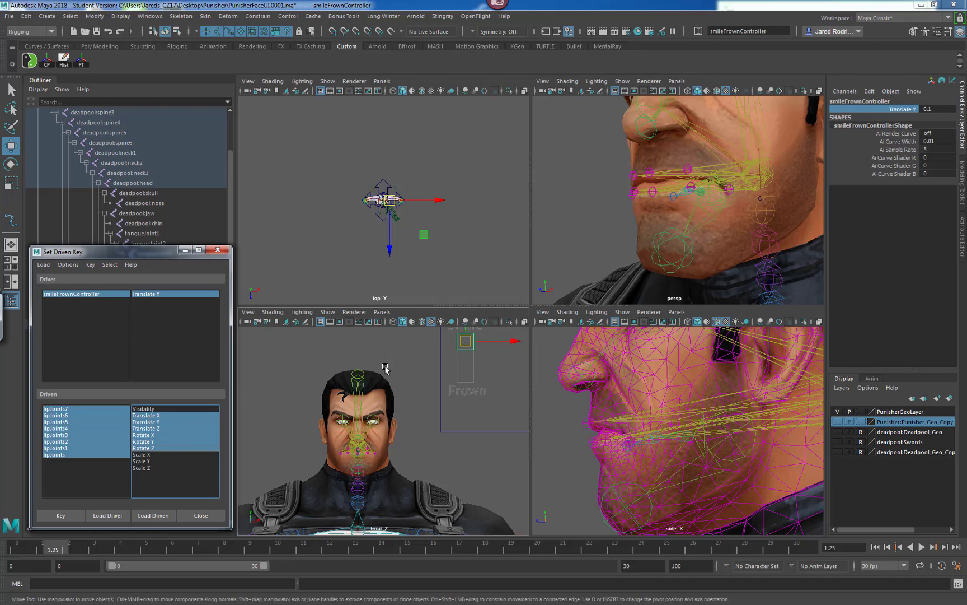
Select both mouth-corner joints lipJoints7 and lipJoints3 and raise them up and back for the smile.
alt+right_drag(373, 401, 524, 396)
alt+middle_drag(352, 386, 376, 373)
alt+right_drag(375, 373, 393, 415)
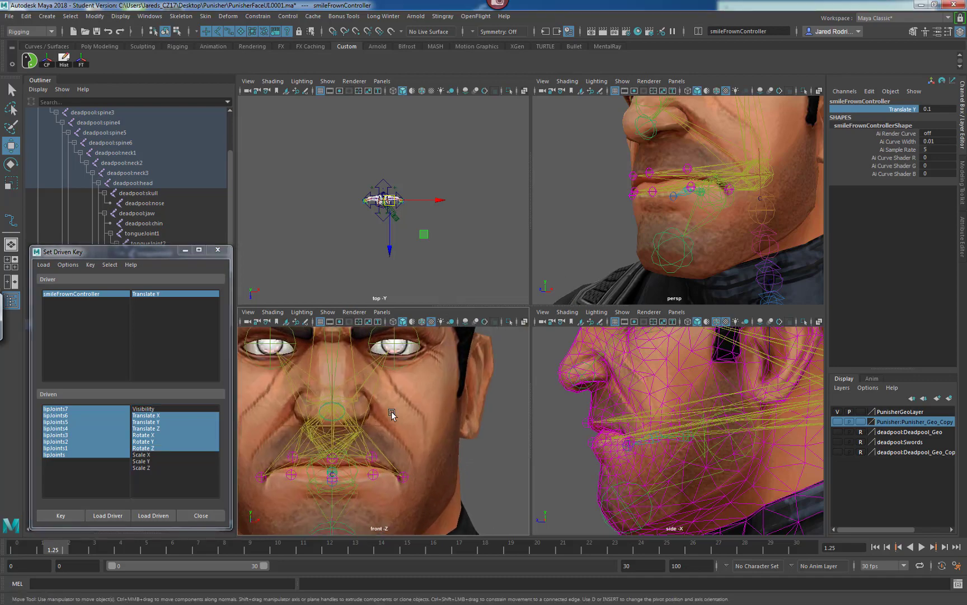
alt+middle_drag(393, 415, 419, 408)
click(433, 450)
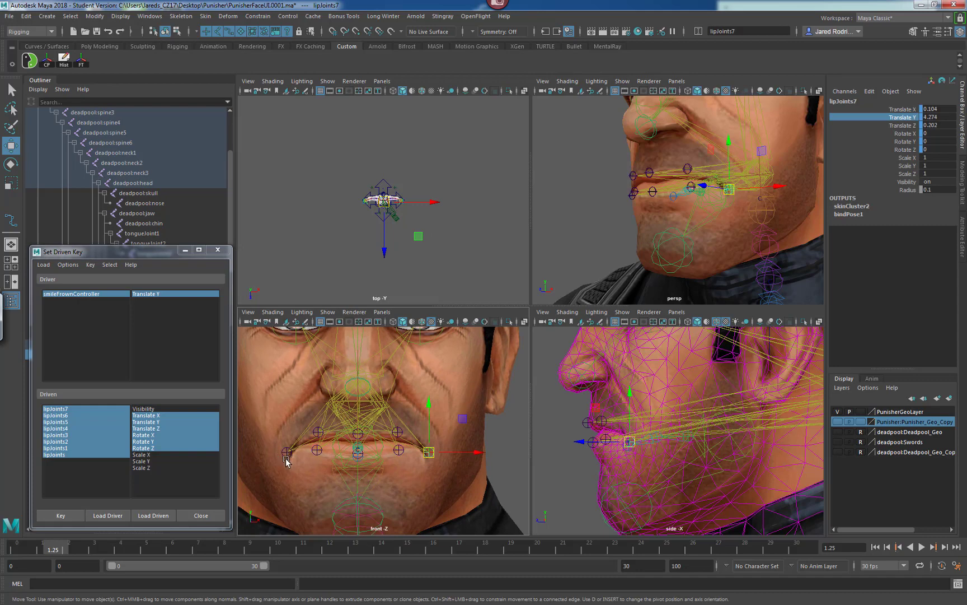
shift+click(286, 451)
drag(287, 405, 282, 379)
drag(605, 405, 620, 384)
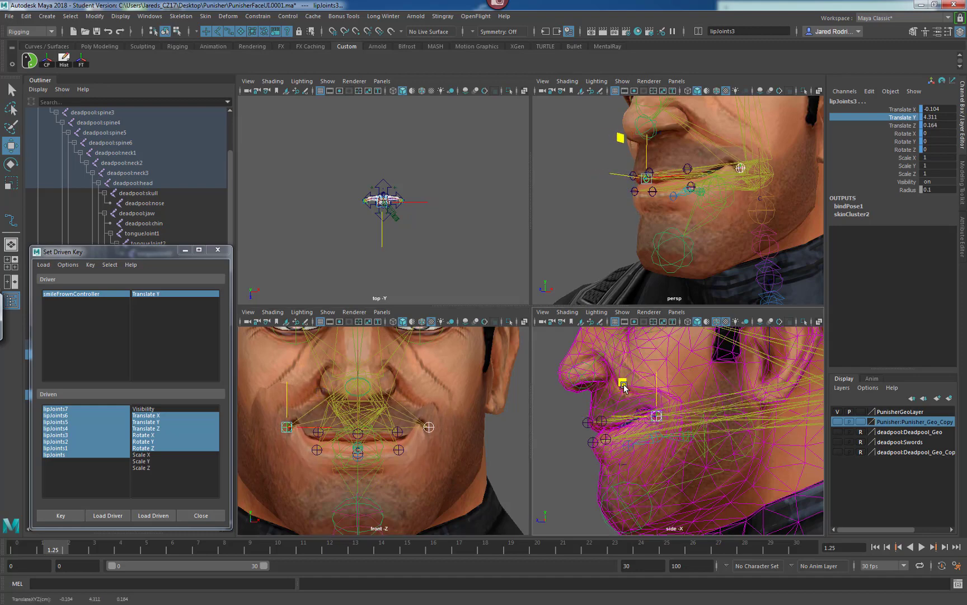
Select the upper-lip joints lipJoints6 and lipJoints2 and move them slightly up and back.
click(400, 449)
shift+click(399, 449)
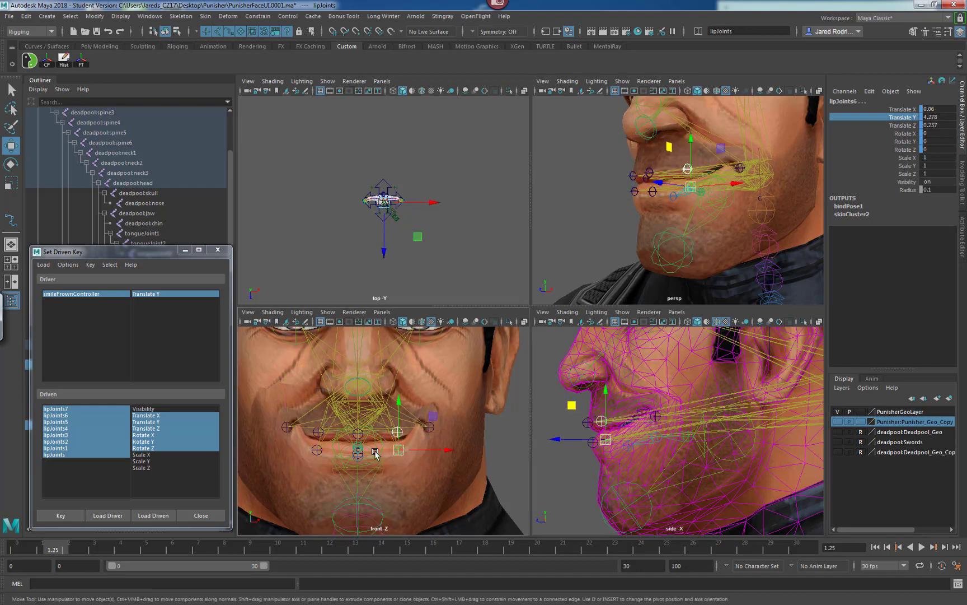
shift+click(317, 450)
shift+click(318, 432)
shift+click(319, 432)
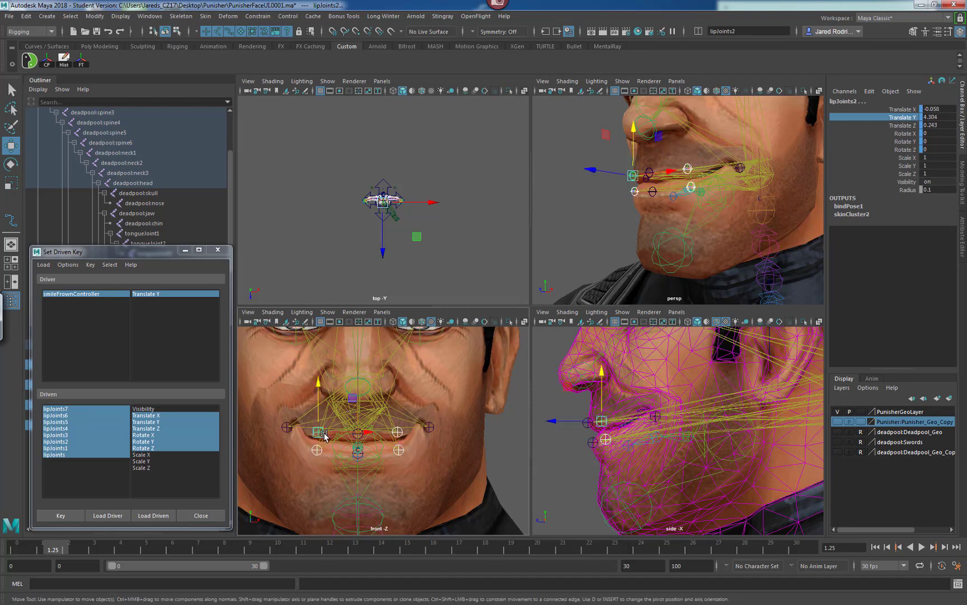
drag(602, 373, 584, 380)
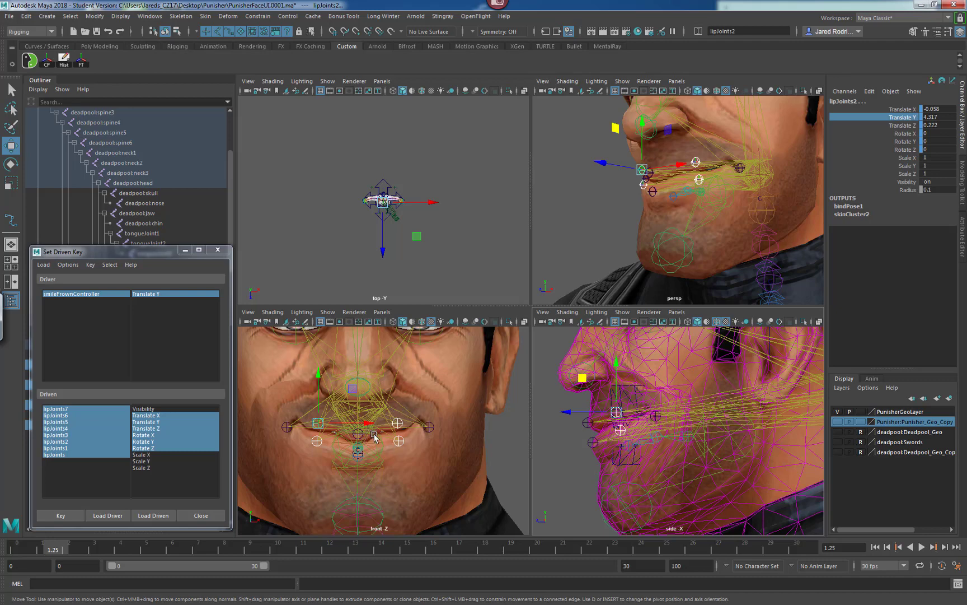
Select lipJoints5, nudge it up slightly, and set a driven key for the smile pose.
click(588, 423)
shift+click(591, 442)
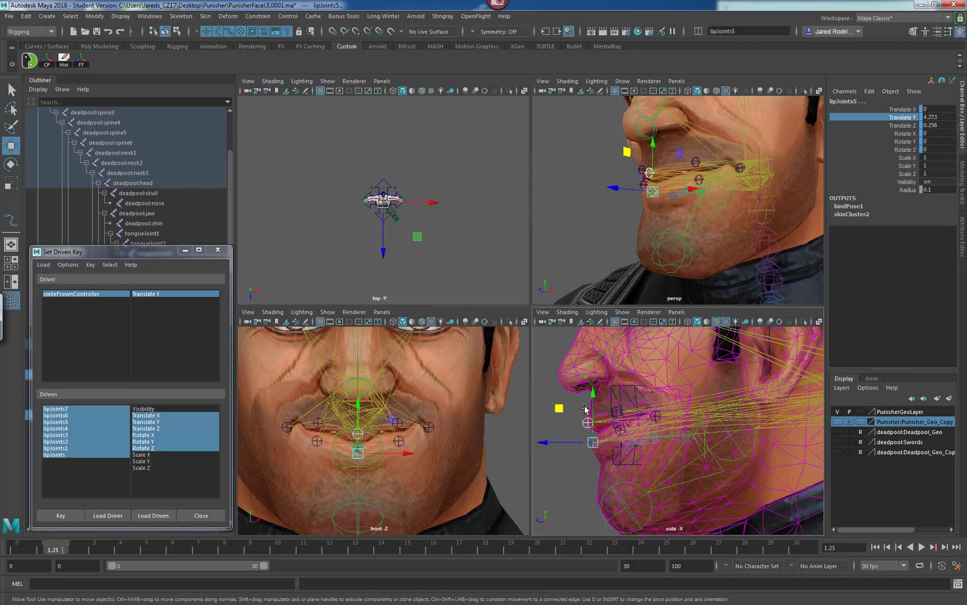
drag(595, 396, 592, 388)
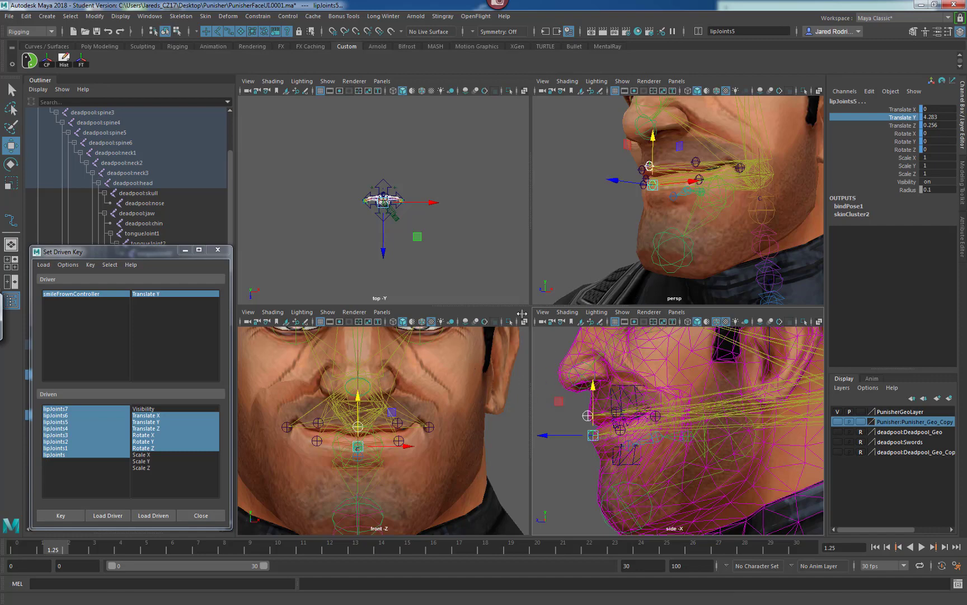
click(60, 515)
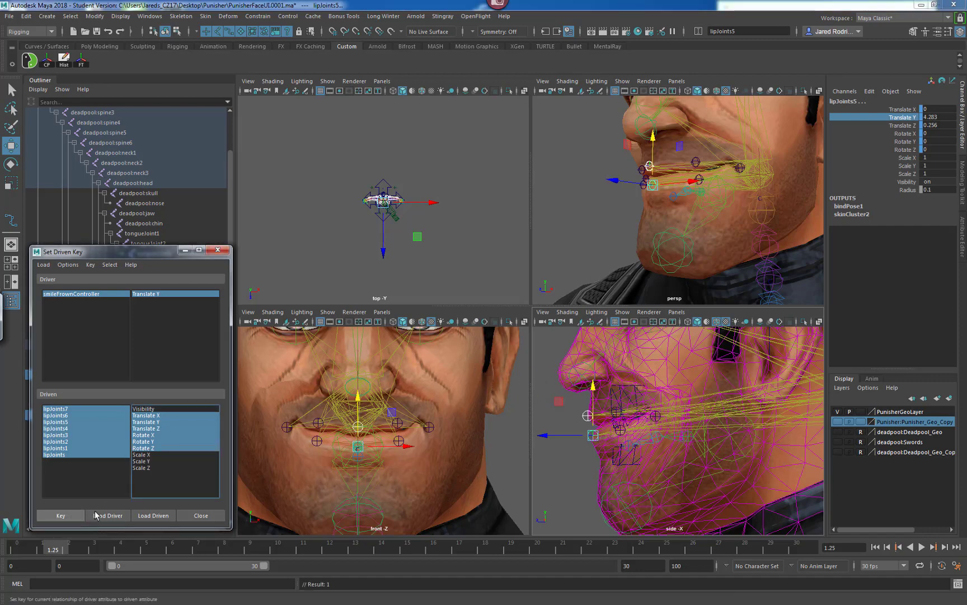
Move smileFrownController down to the Frown position, Translate Y -0.1.
scroll(409, 423, down, 4)
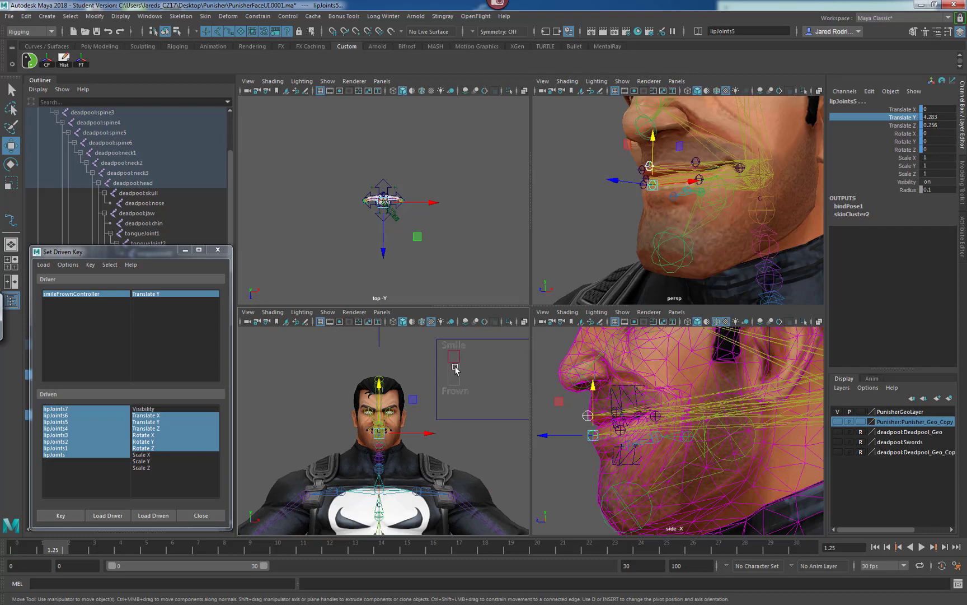
mouse_move(456, 369)
mouse_down()
mouse_move(458, 337)
mouse_move(455, 358)
mouse_up()
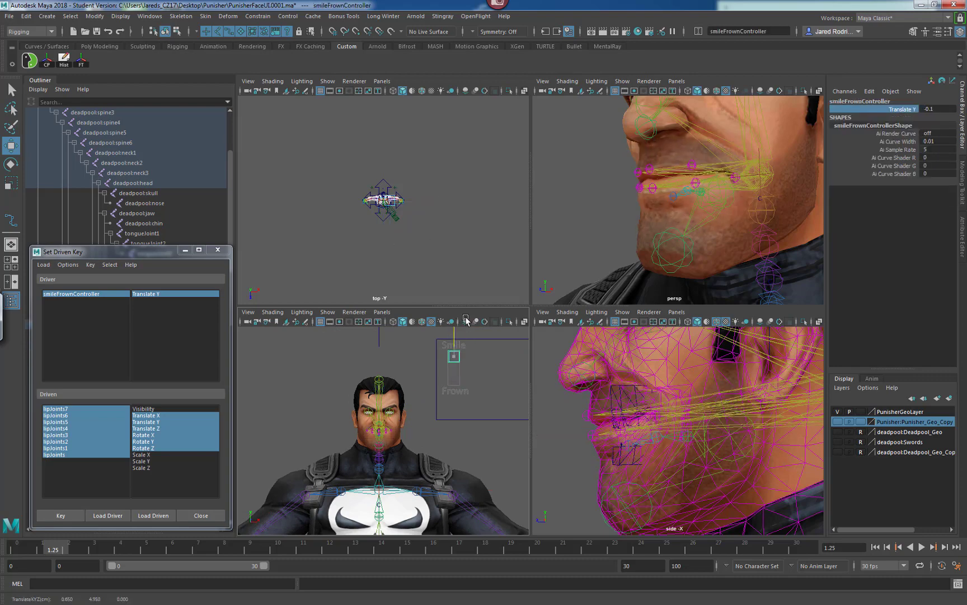
middle_drag(467, 320, 460, 354)
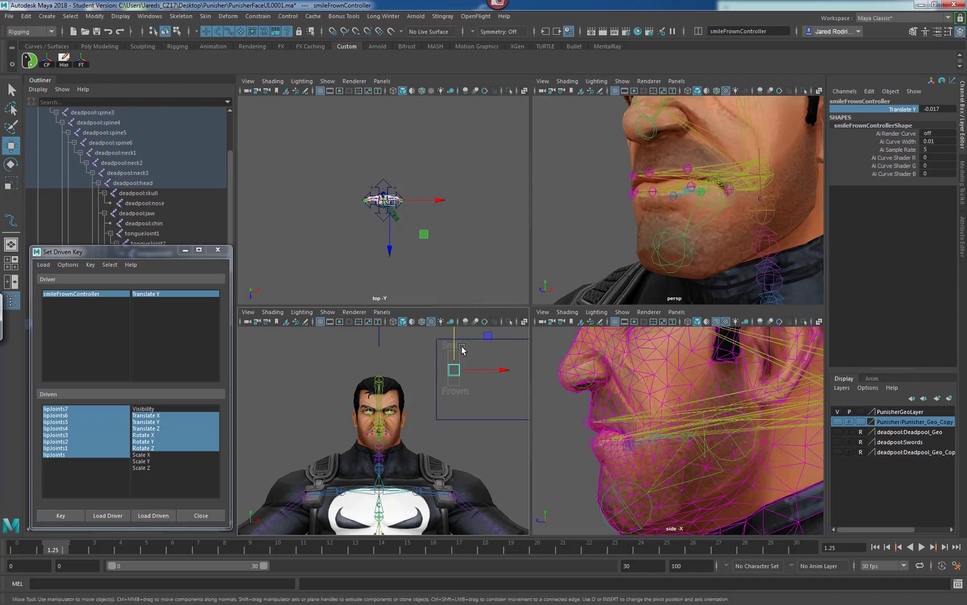
middle_drag(454, 351, 467, 328)
alt+drag(637, 230, 642, 196)
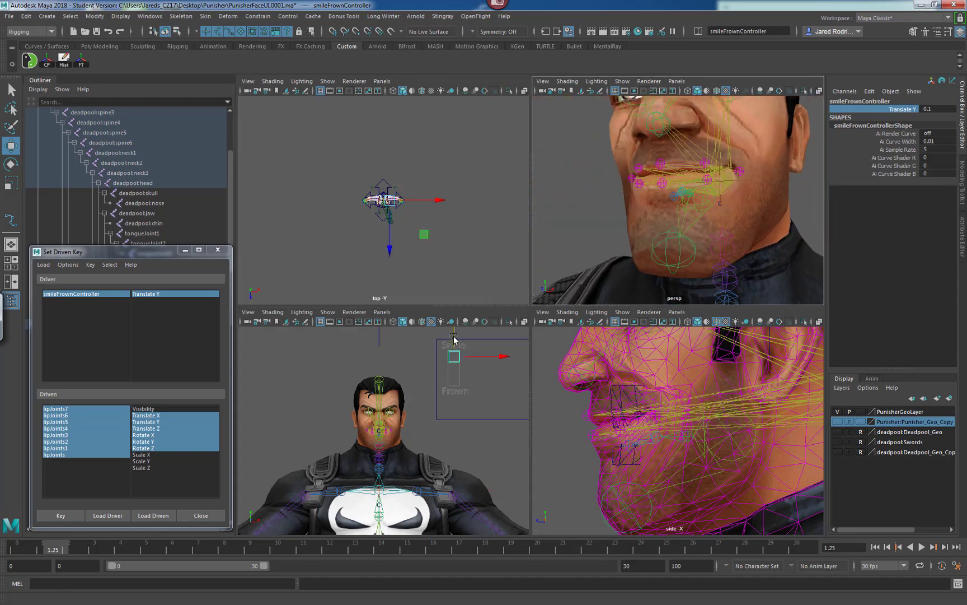
middle_drag(441, 345, 441, 379)
Select both mouth-corner joints lipJoints7 and lipJoints3 and lower them slightly down and back for the frown.
scroll(379, 415, up, 5)
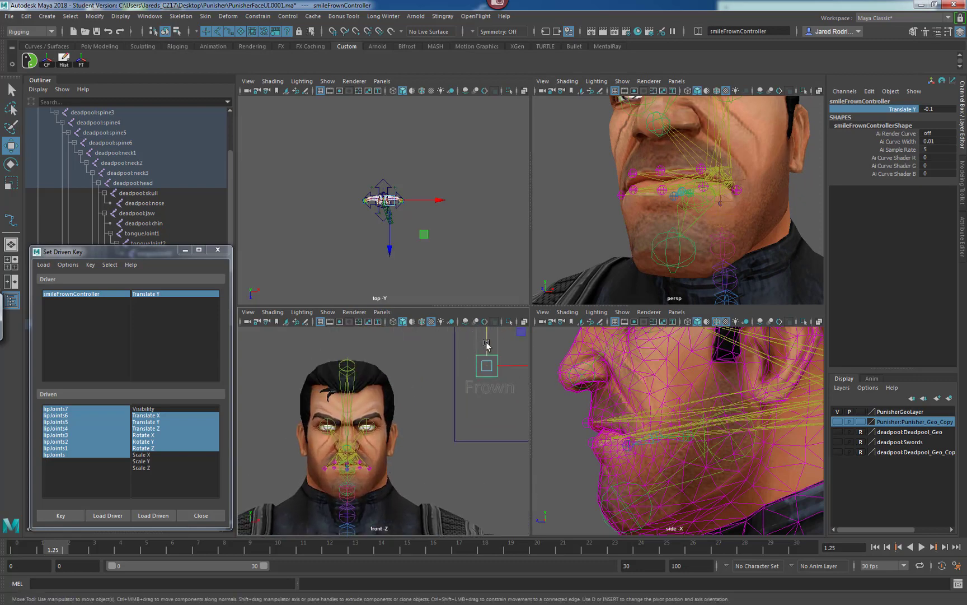
drag(487, 343, 440, 373)
scroll(417, 413, up, 3)
alt+middle_drag(356, 431, 389, 374)
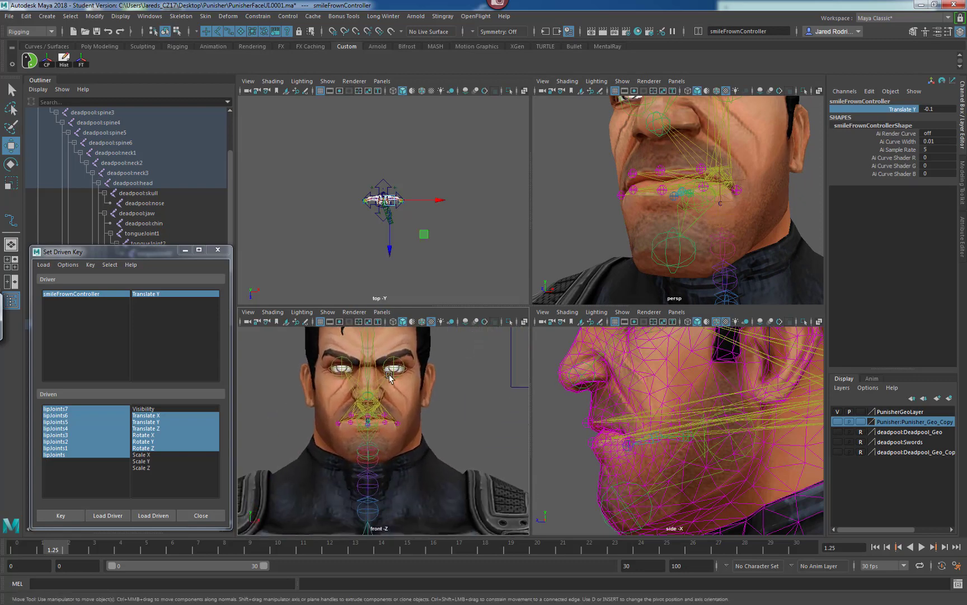
scroll(395, 384, up, 2)
scroll(427, 392, up, 3)
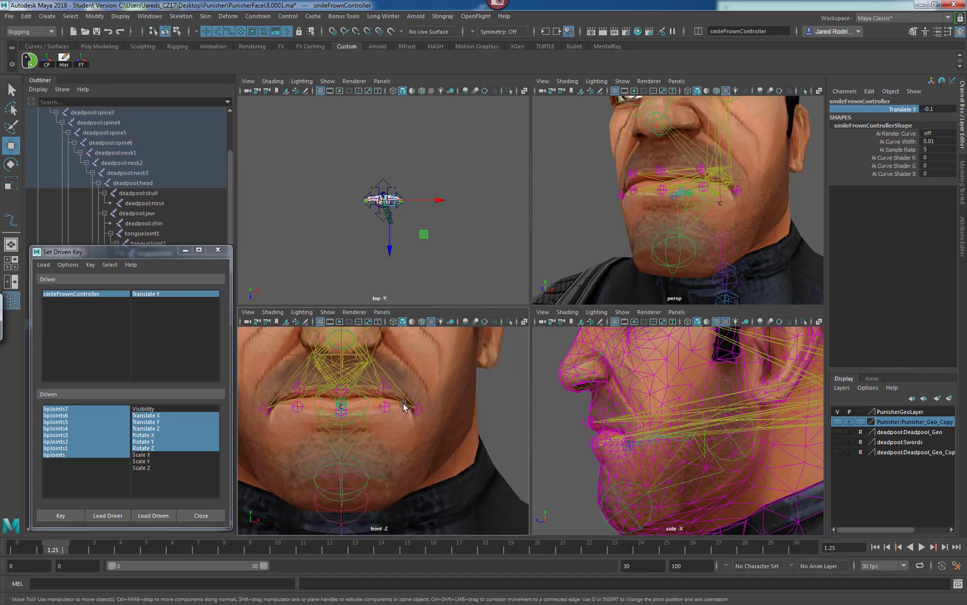
click(418, 410)
click(264, 412)
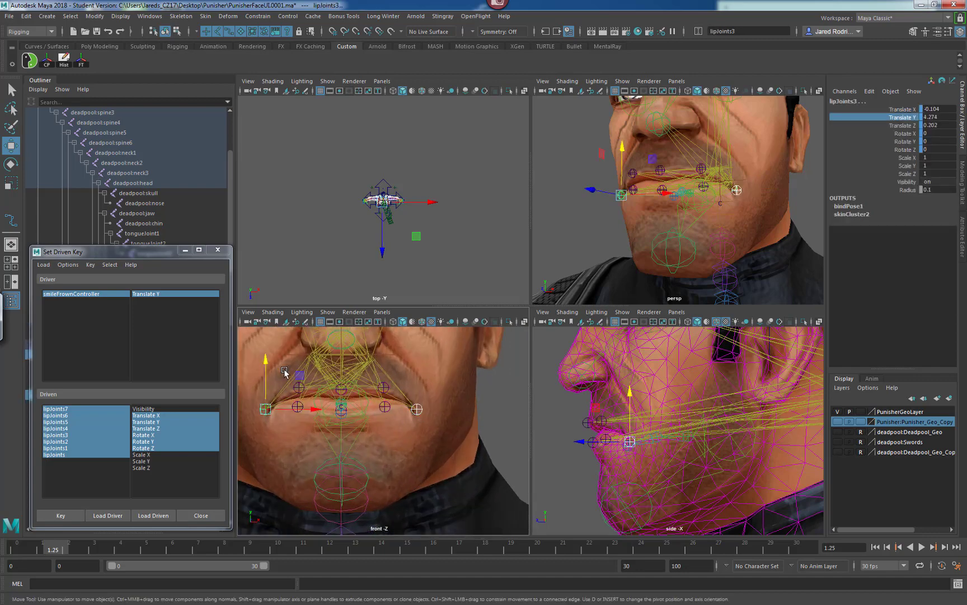
drag(266, 359, 290, 372)
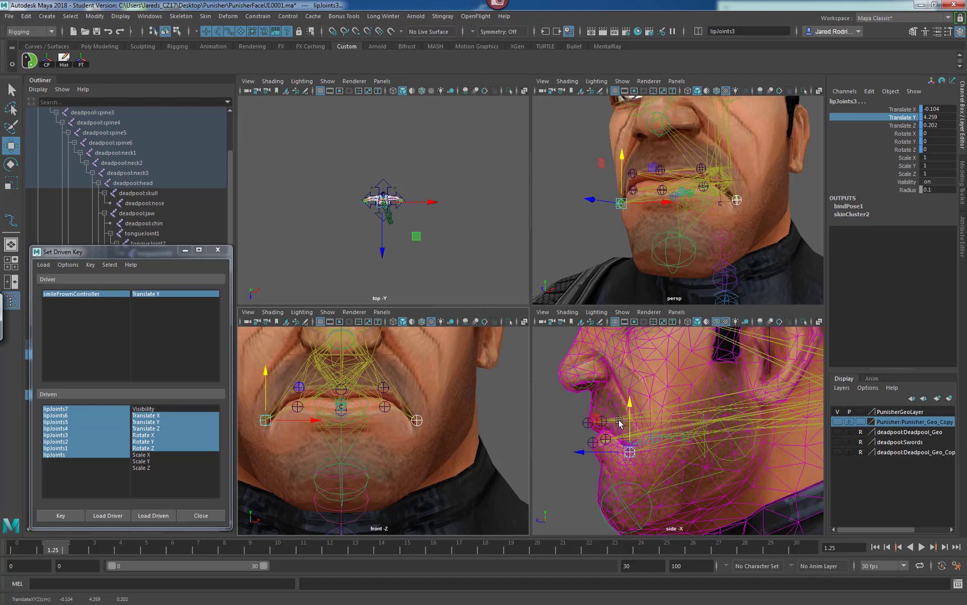
drag(596, 418, 612, 419)
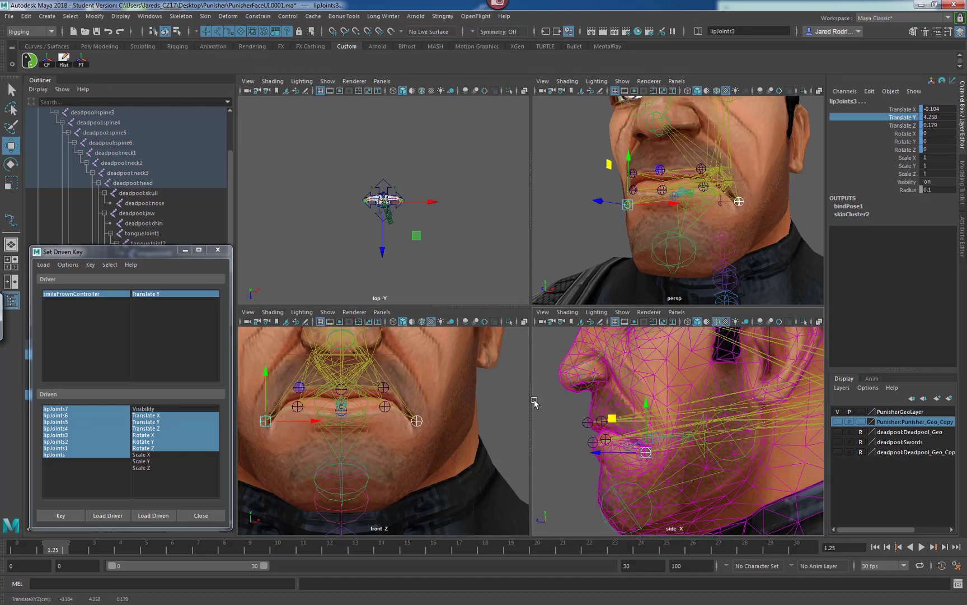
Select the upper-lip joints lipJoints6 and lipJoints2 and move them slightly down and back.
click(385, 405)
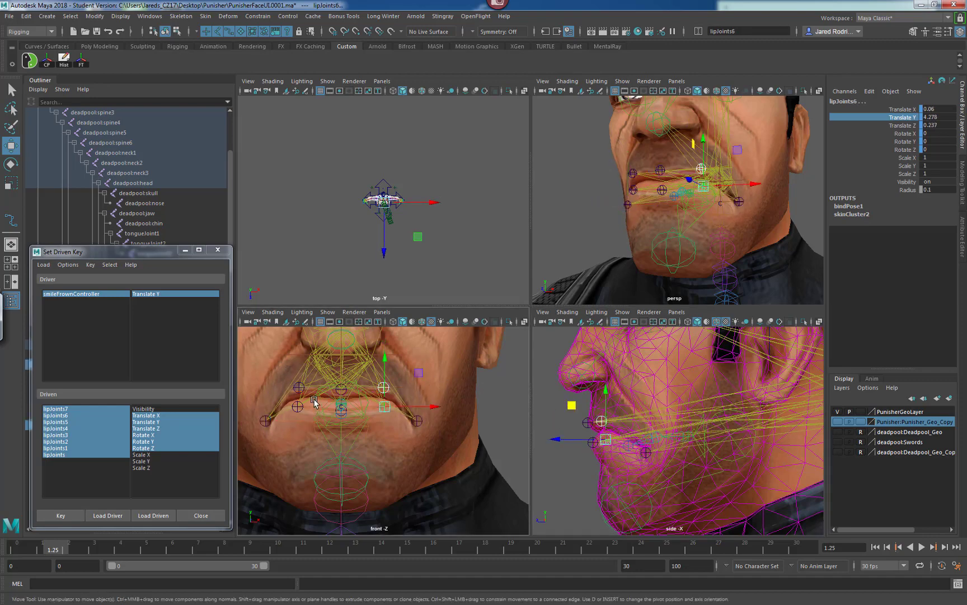
click(297, 407)
click(299, 386)
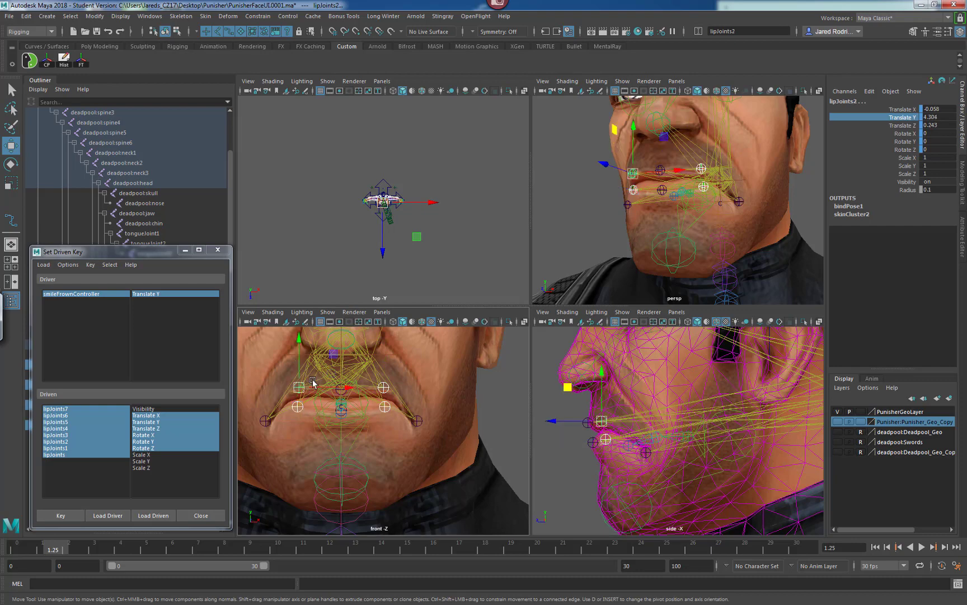
drag(567, 387, 580, 392)
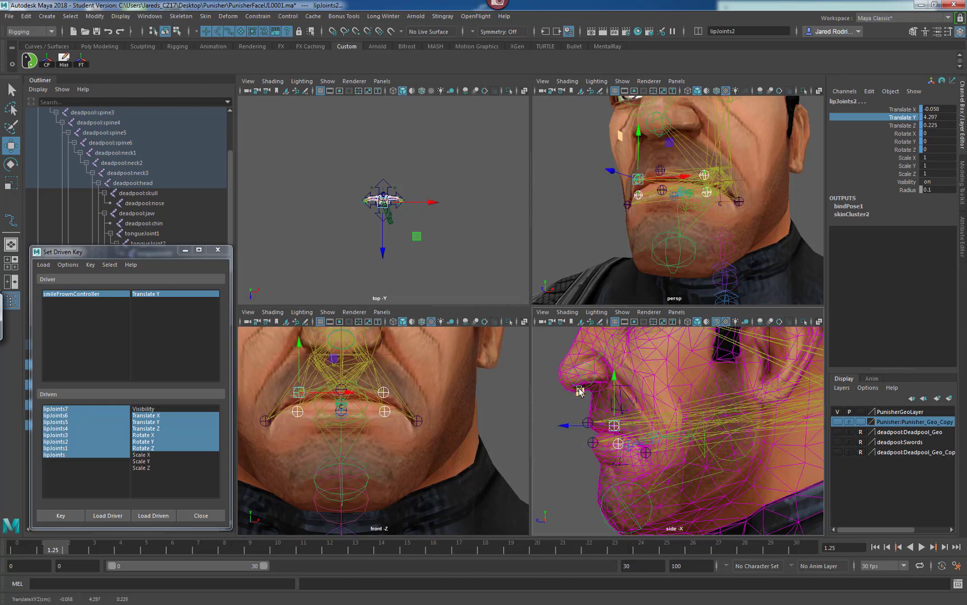
Reselect the upper-lip joints lipJoints6 and lipJoints2 and rotate them about -4.8 degrees in X.
click(491, 403)
click(383, 392)
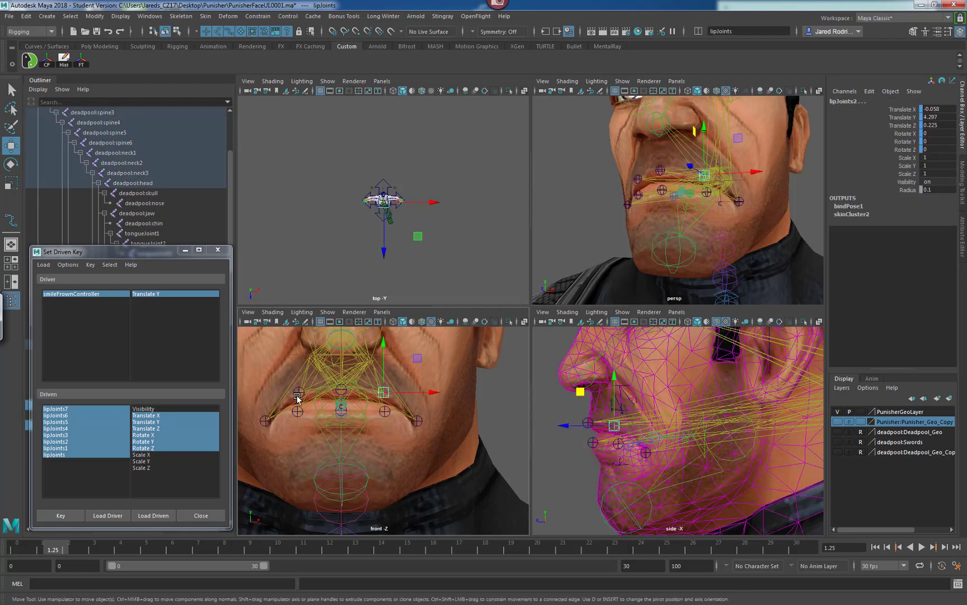
click(298, 395)
key(e)
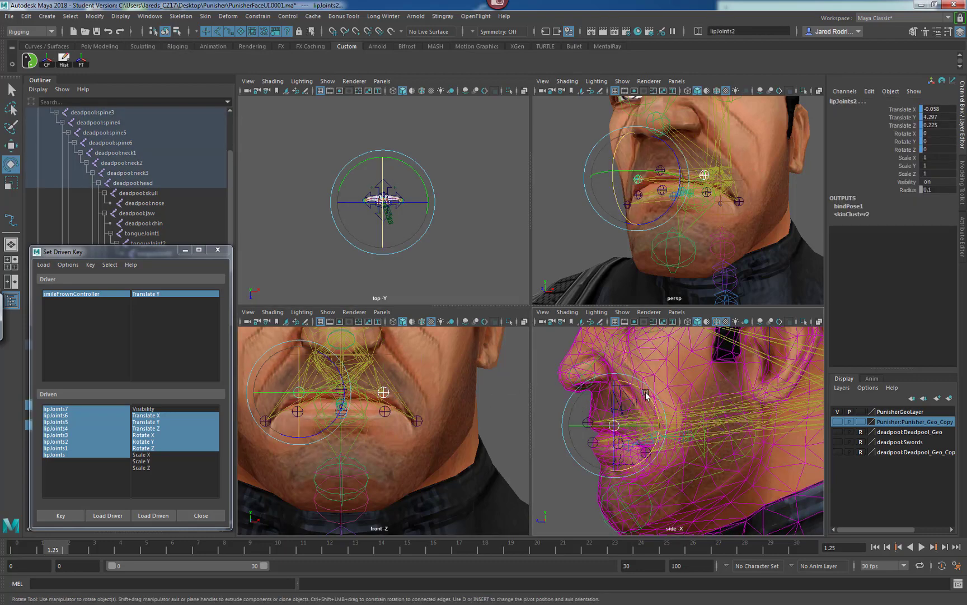
drag(643, 401, 649, 397)
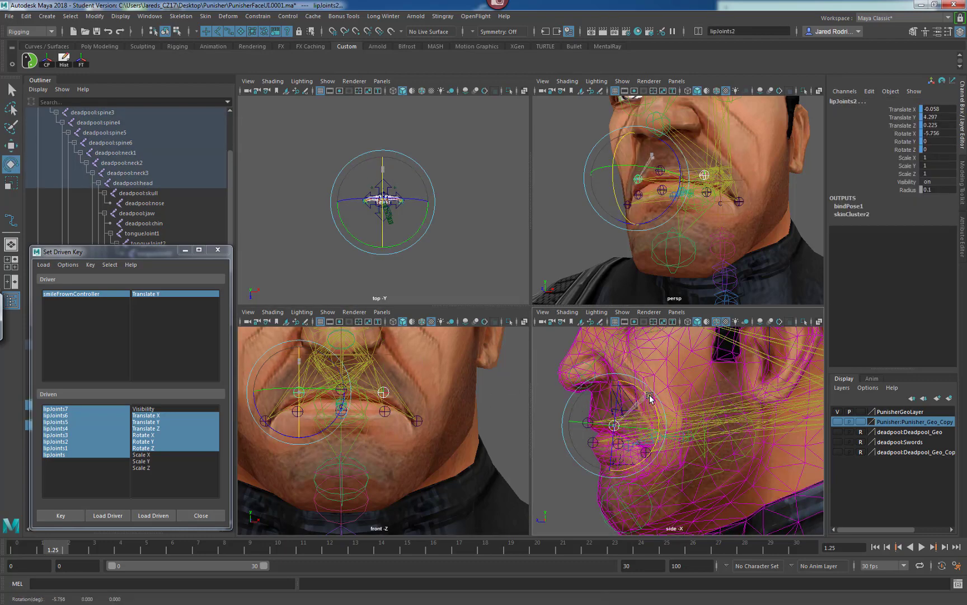
Select the lower-lip joints and rotate them about -7.7 degrees in X.
click(385, 412)
click(289, 415)
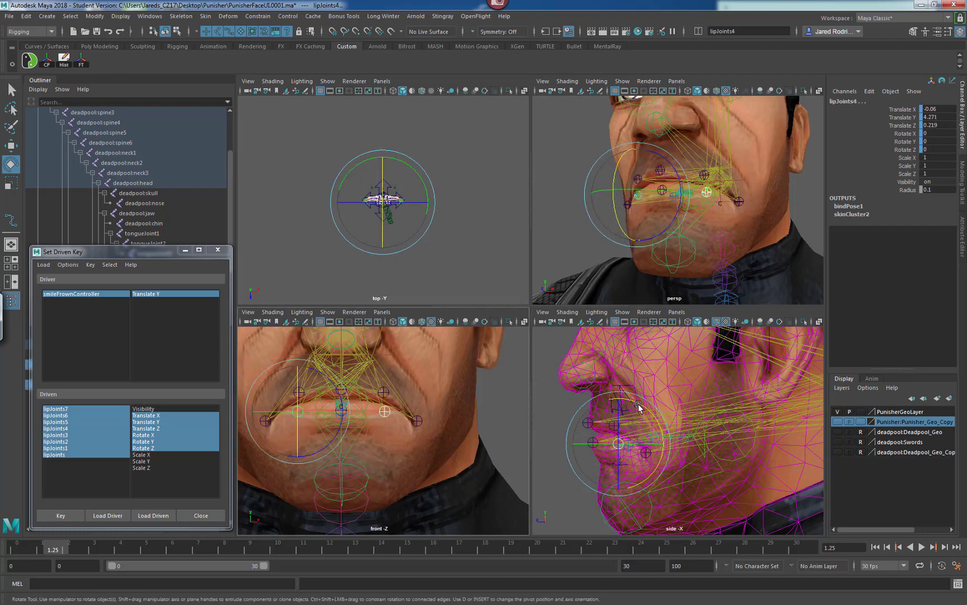
drag(648, 408, 644, 404)
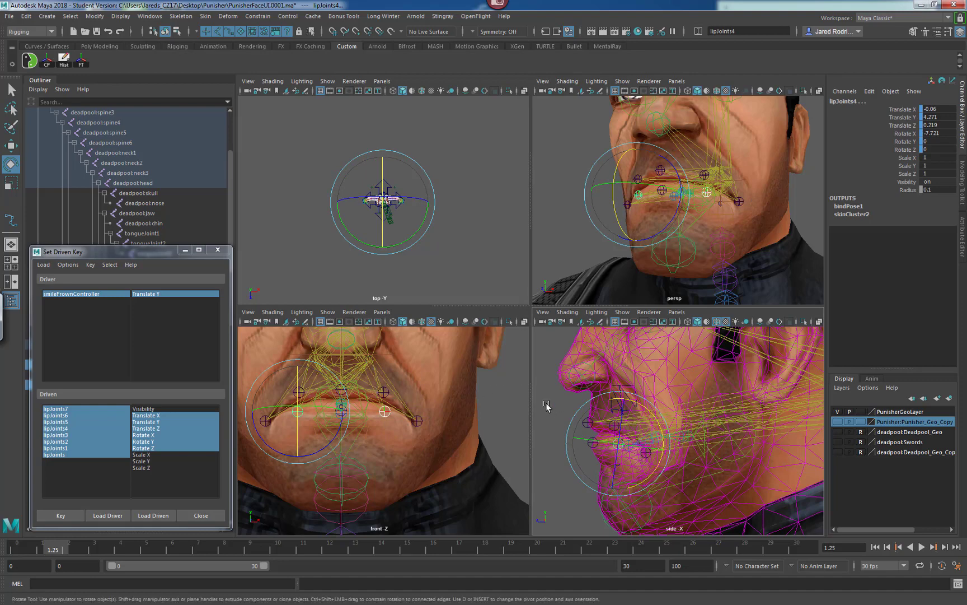
Select lipJoints1, nudge it down slightly, and set a driven key for the frown pose.
click(591, 444)
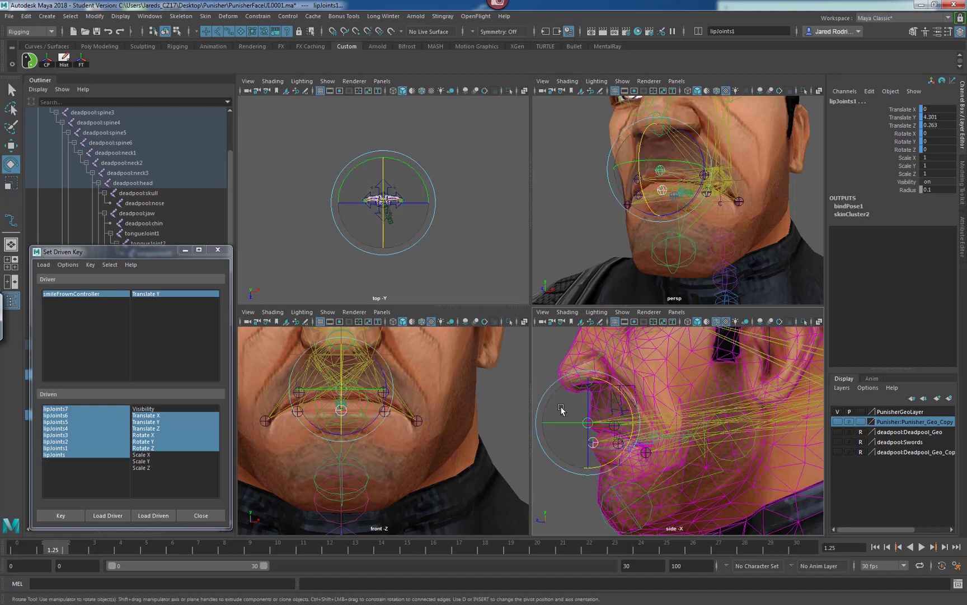
key(w)
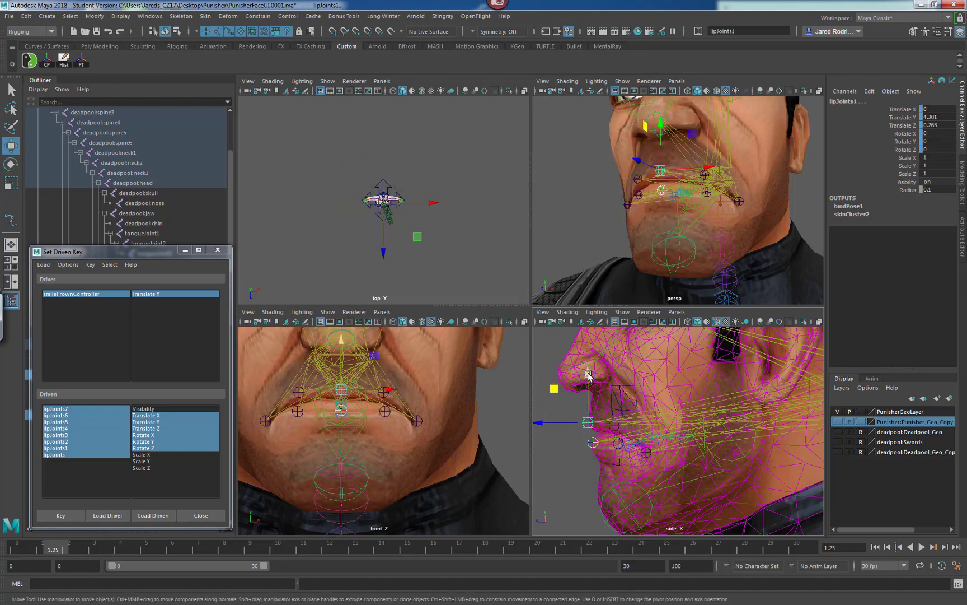
drag(589, 375, 587, 376)
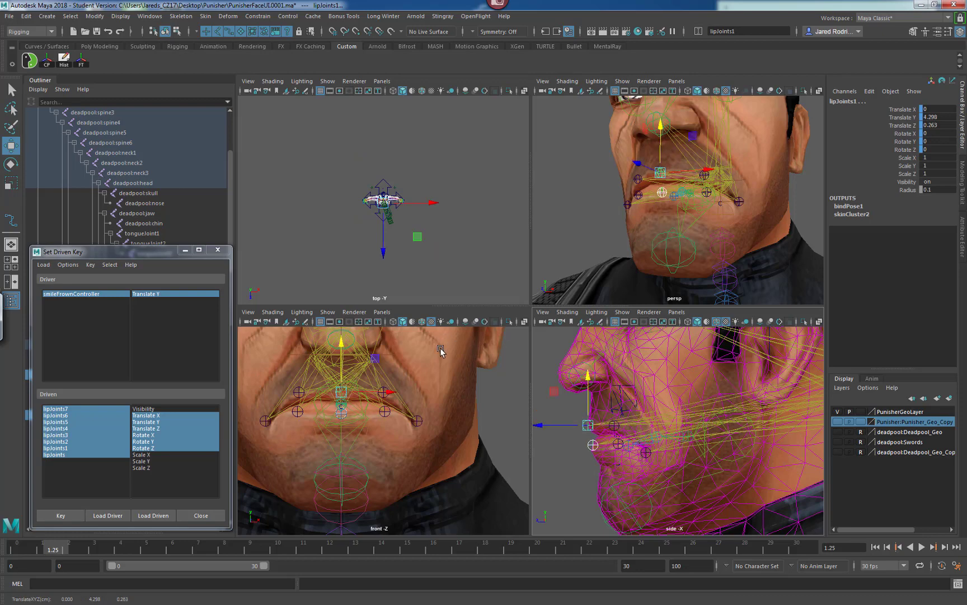
scroll(412, 397, down, 6)
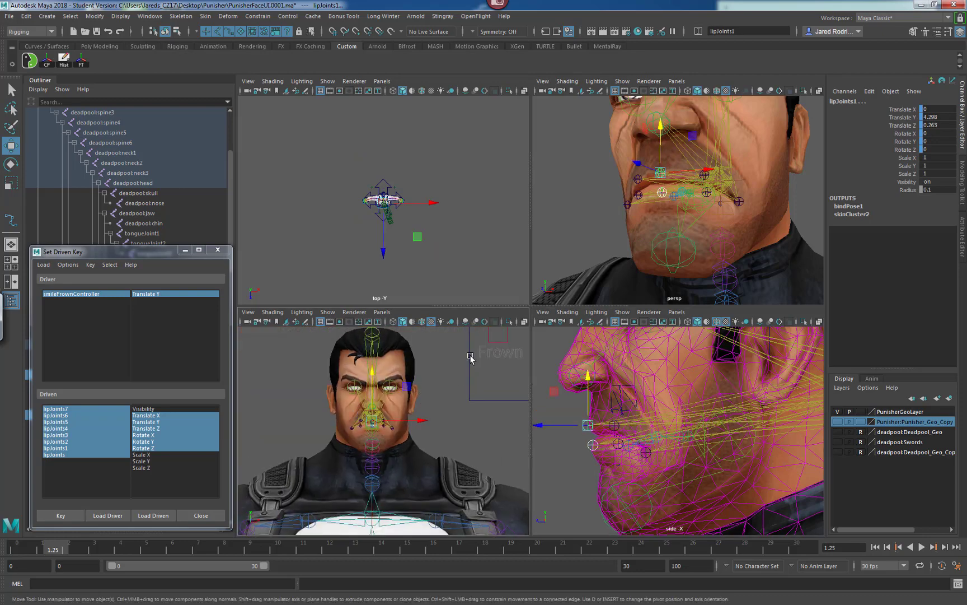
alt+middle_drag(470, 359, 495, 380)
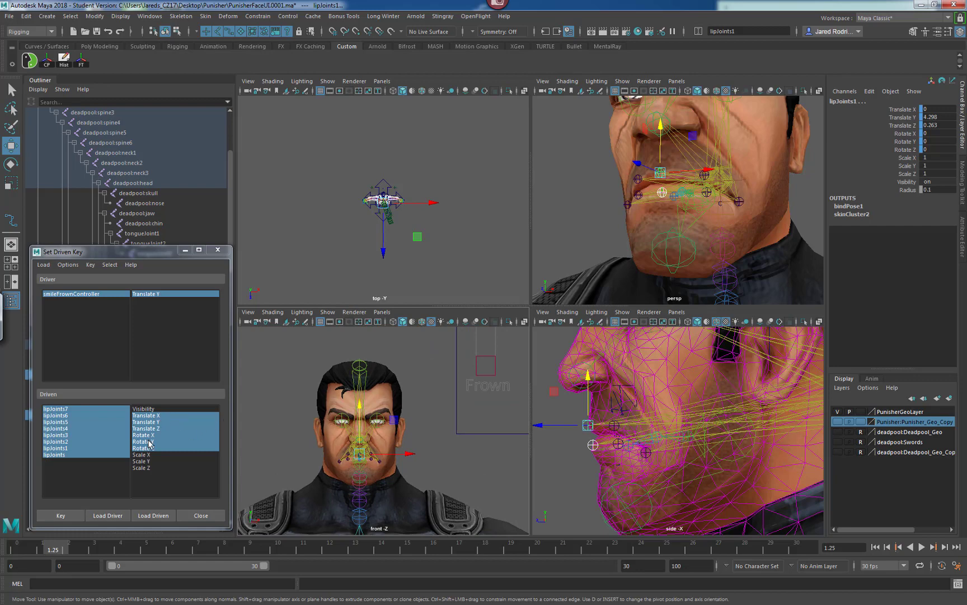
click(61, 515)
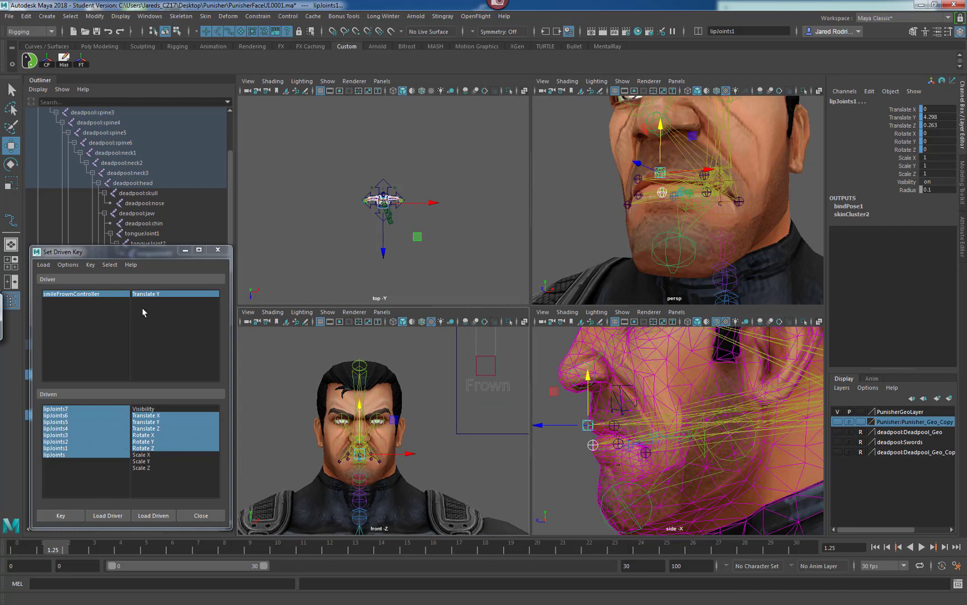
Key the lip joints' frown pose, then select the Smile/Frown controller and reset its Translate Y to 0.
click(65, 516)
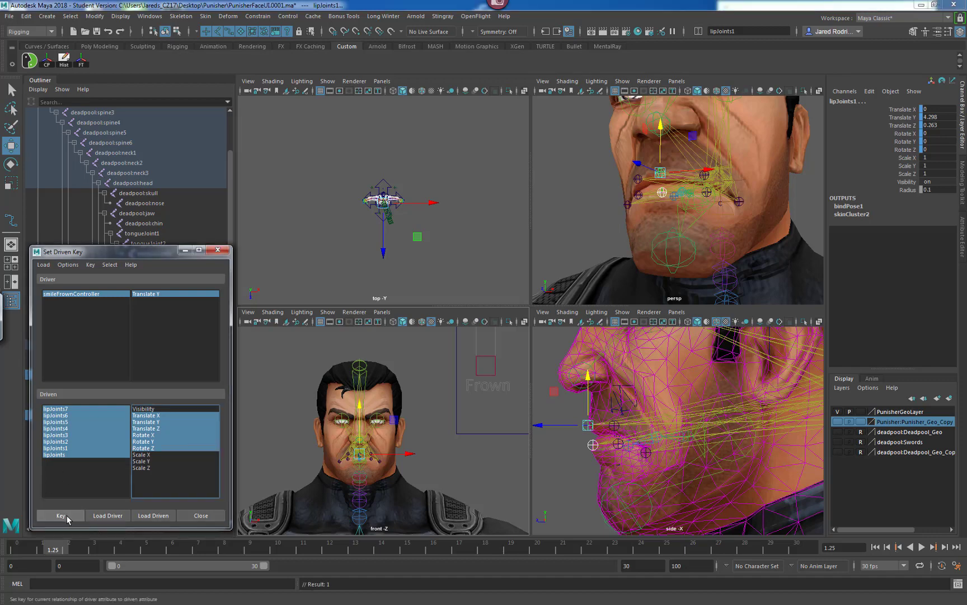
click(483, 376)
alt+middle_drag(433, 372, 418, 414)
mouse_move(476, 362)
mouse_down()
mouse_move(485, 322)
mouse_move(476, 364)
mouse_move(481, 348)
mouse_up()
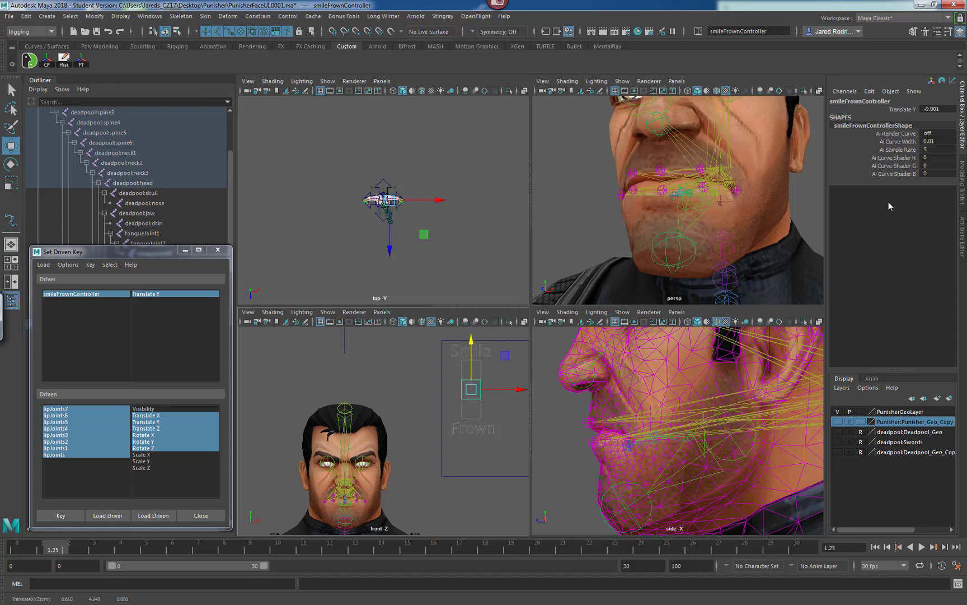
double_click(940, 109)
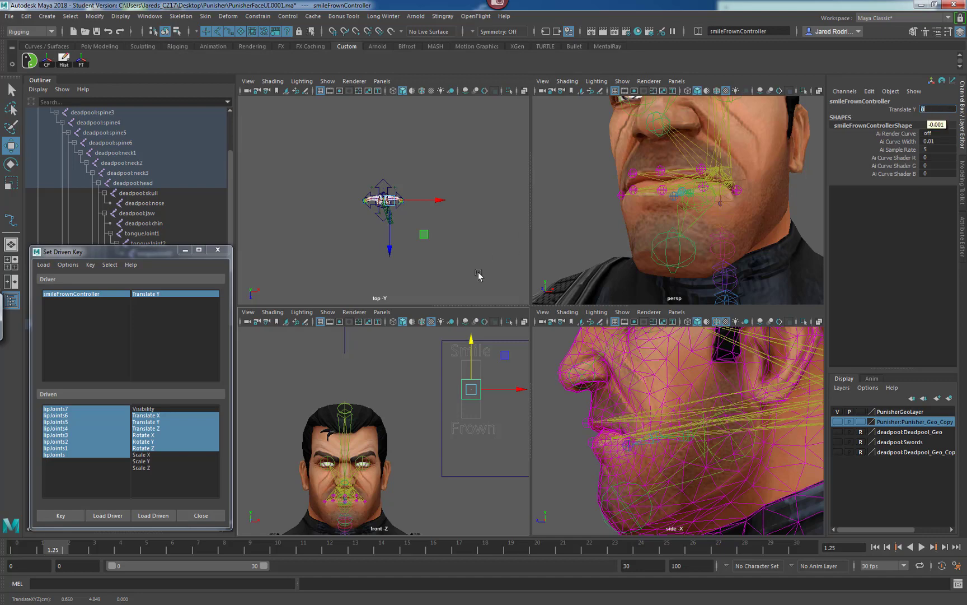
text(0)
key(Return)
Maximize the perspective view, orbit around the head, and select the Smile/Frown controller with the Move tool.
key(space)
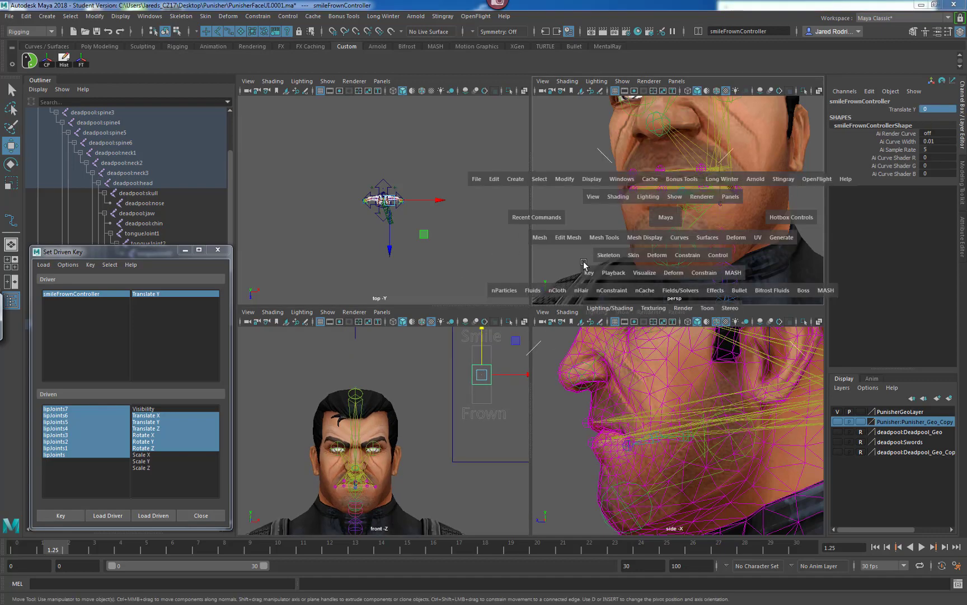
scroll(641, 285, down, 7)
mouse_move(520, 299)
alt+mouse_down()
mouse_move(524, 349)
mouse_move(511, 312)
alt+mouse_up()
alt+drag(589, 291, 565, 262)
drag(600, 164, 558, 186)
key(e)
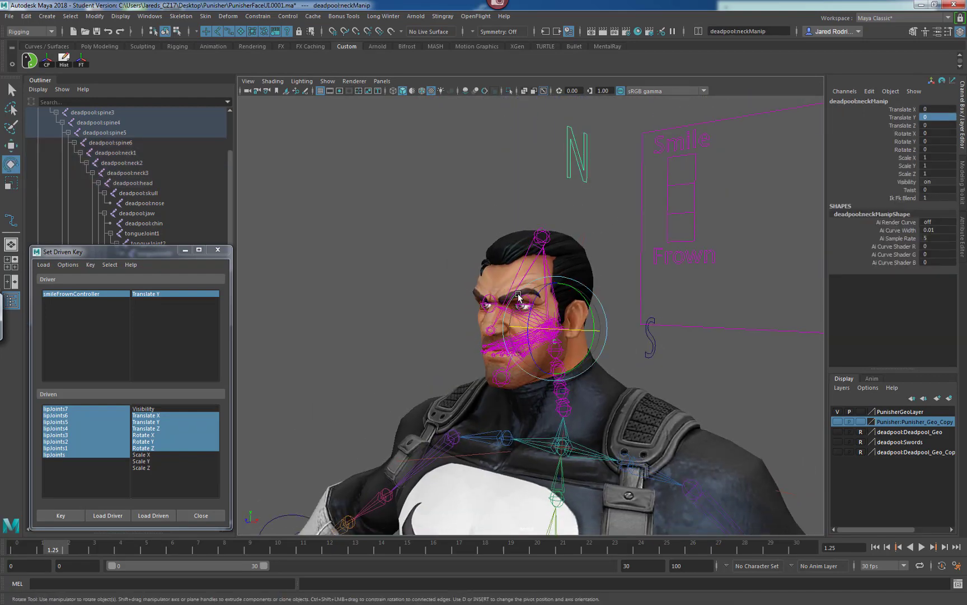
drag(530, 303, 563, 303)
alt+middle_drag(564, 303, 572, 326)
scroll(572, 326, up, 2)
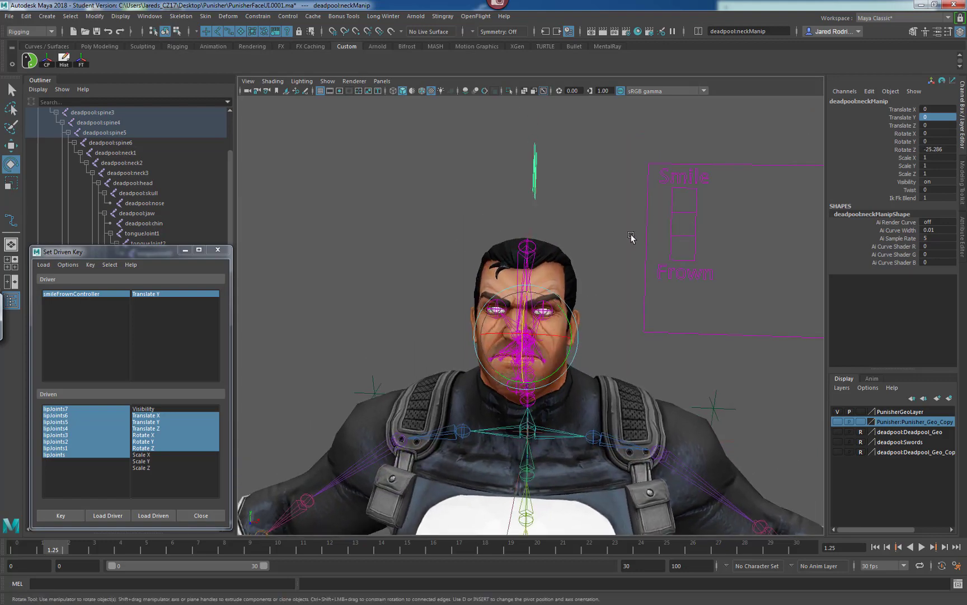
scroll(640, 258, up, 1)
alt+drag(628, 301, 602, 298)
click(645, 231)
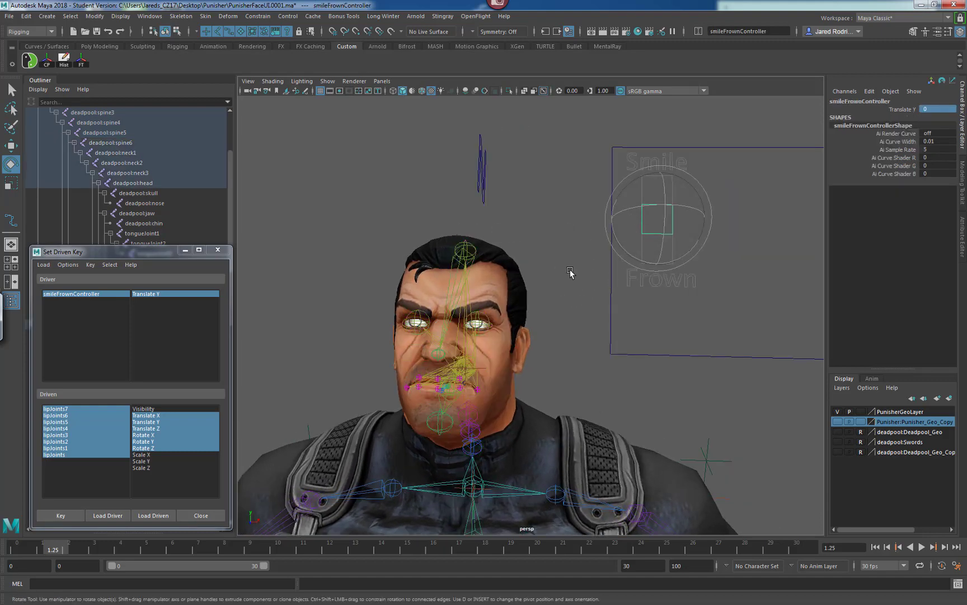
alt+drag(571, 289, 555, 311)
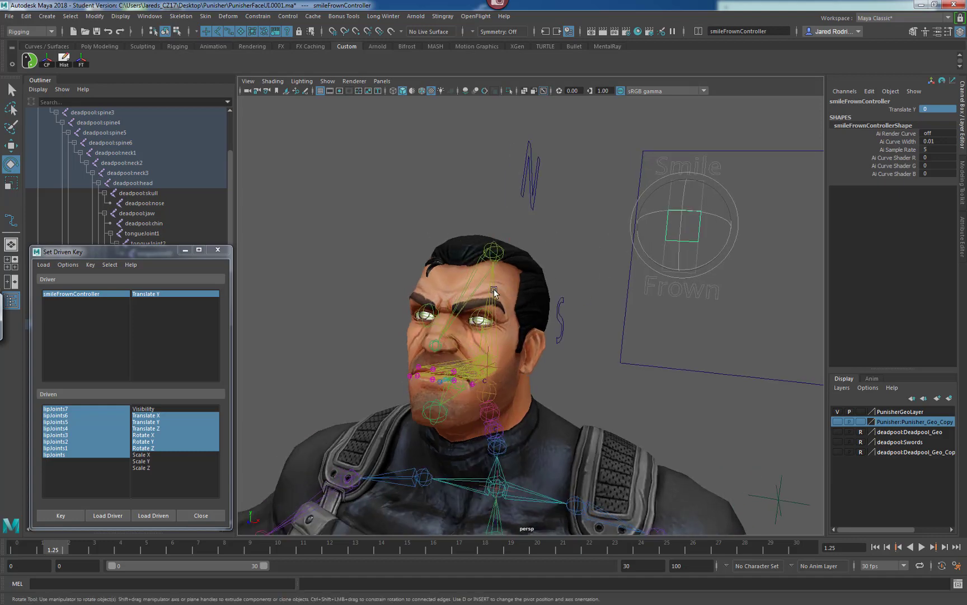
key(w)
alt+drag(729, 276, 711, 218)
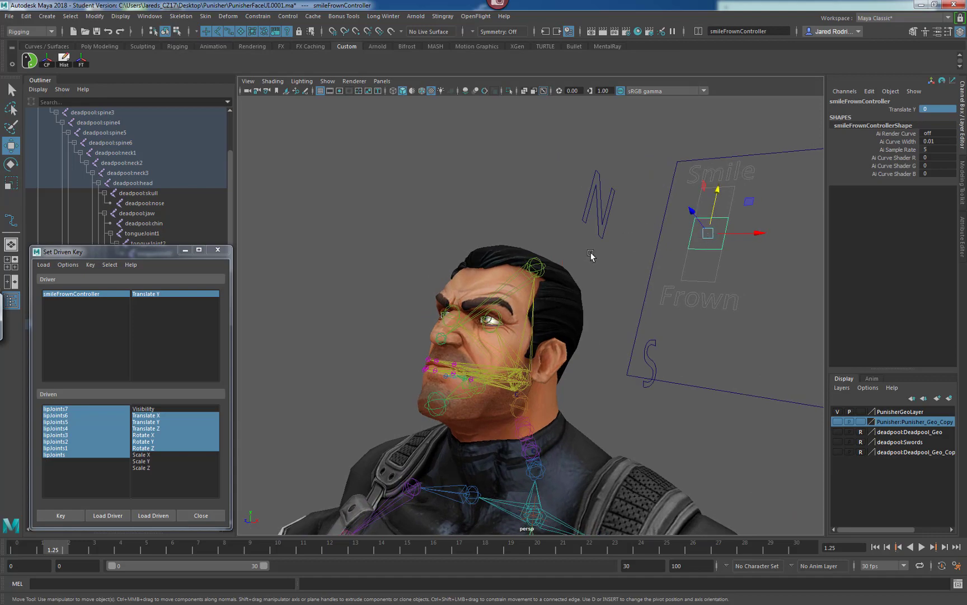
Try raising the controller with the Move tool in World axis orientation, then undo it and return the orientation to Object.
double_click(12, 147)
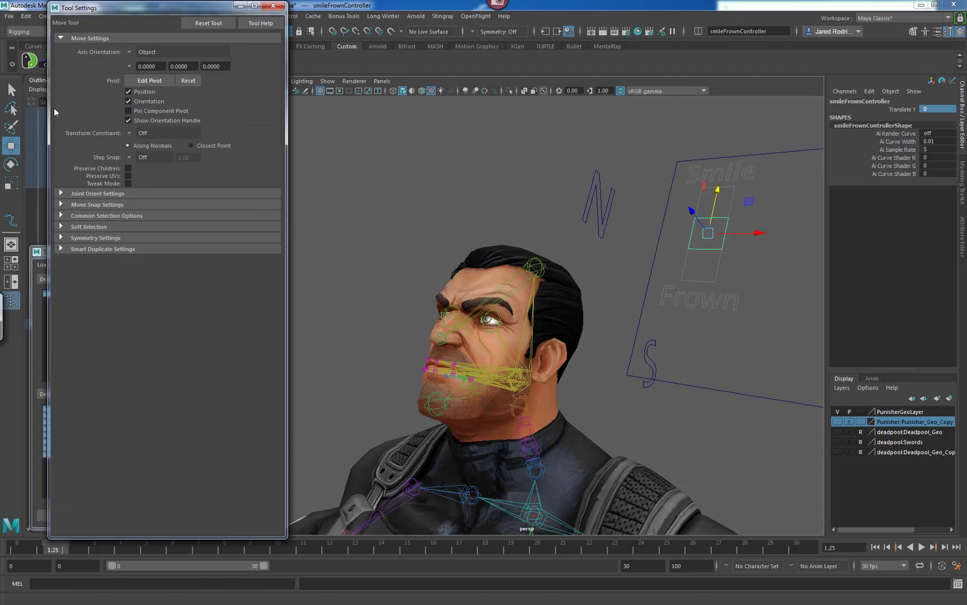
click(140, 53)
click(160, 65)
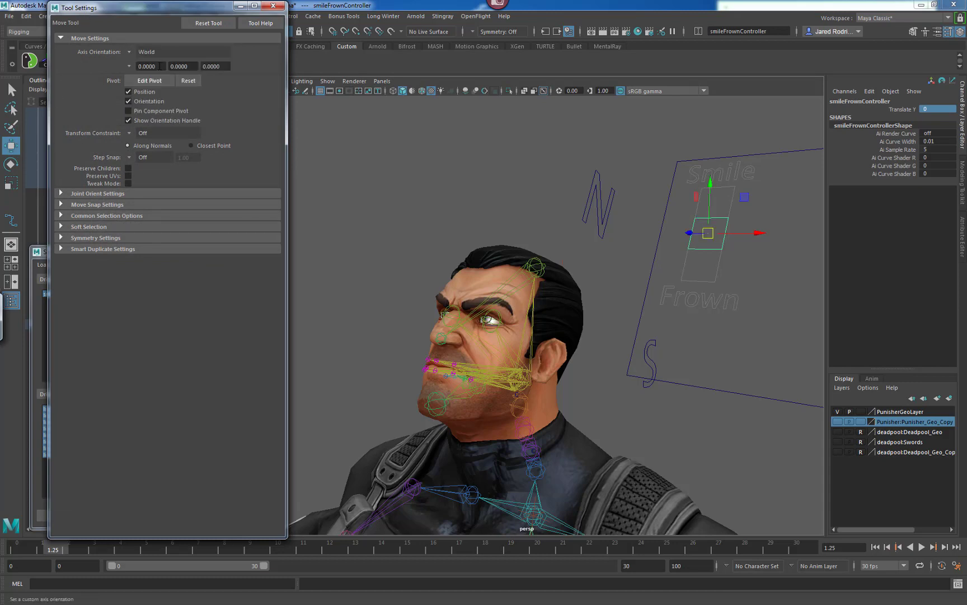
alt+drag(703, 280, 676, 275)
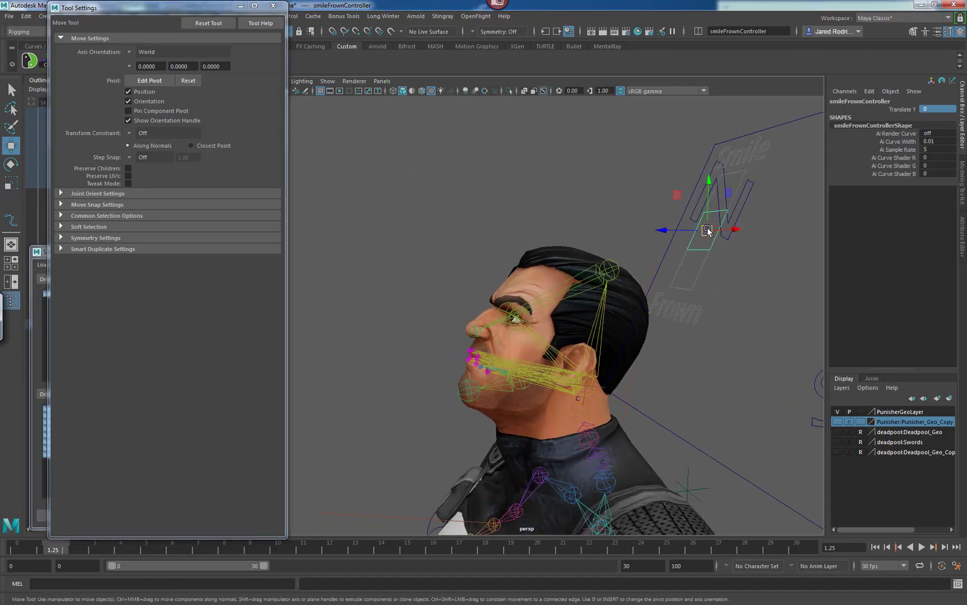
mouse_move(707, 230)
mouse_down()
mouse_move(728, 202)
mouse_move(672, 267)
mouse_move(721, 224)
mouse_move(720, 214)
mouse_up()
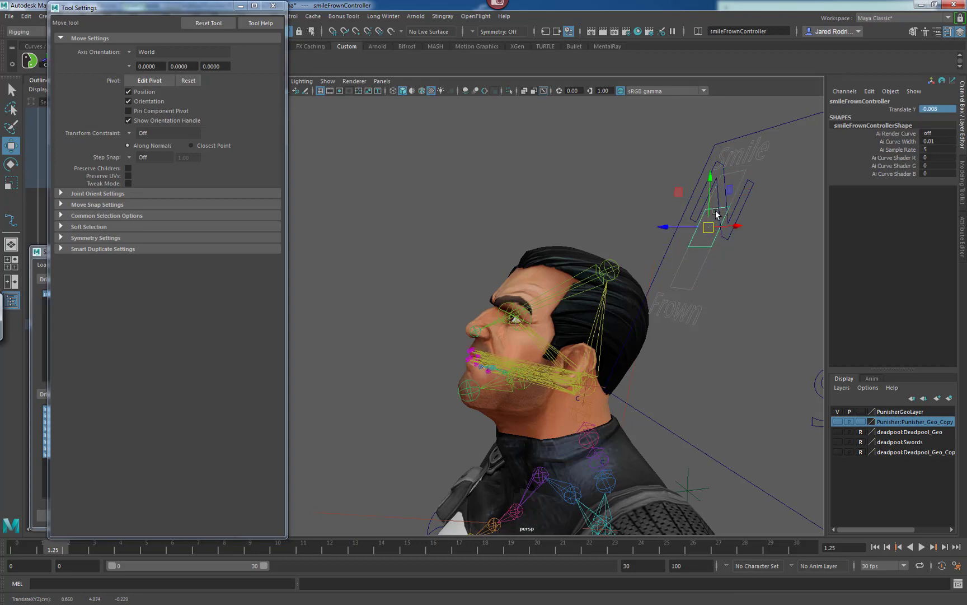
key(ctrl+z)
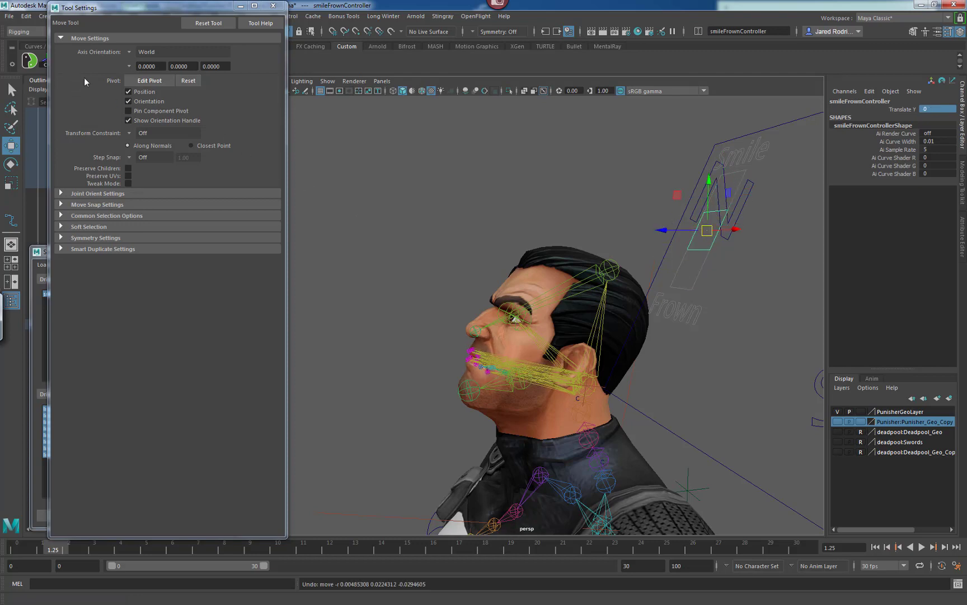
click(132, 52)
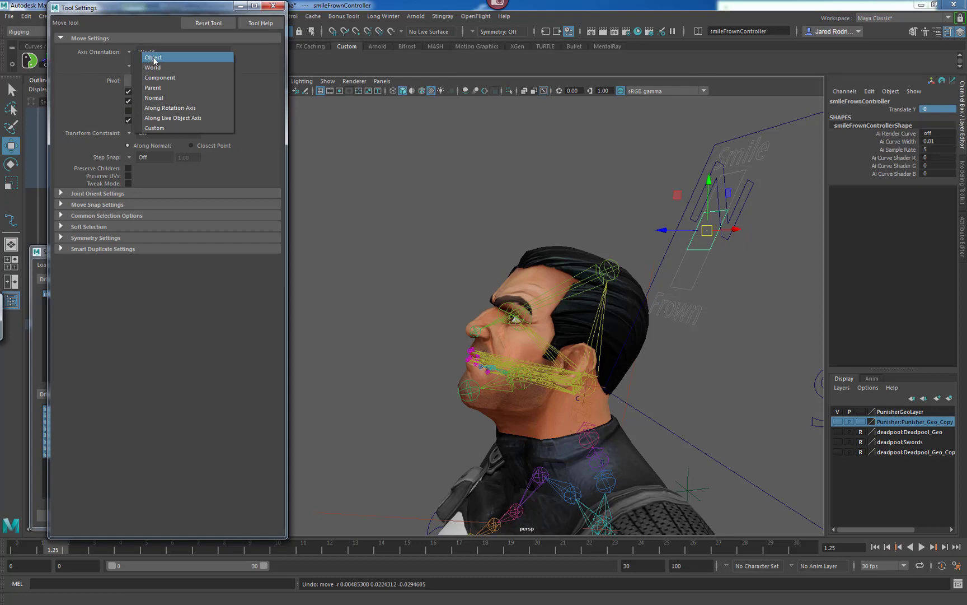
click(154, 58)
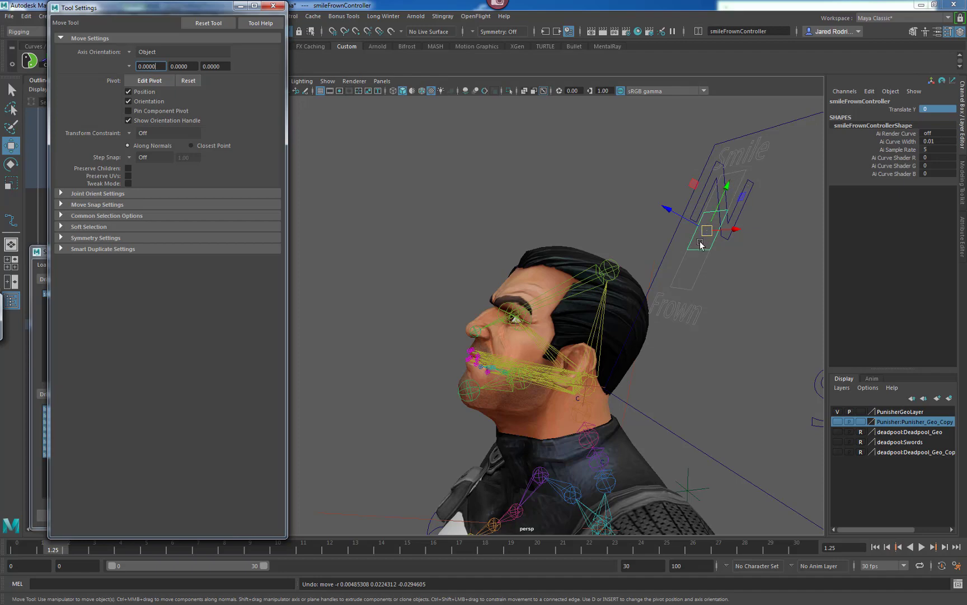
Orbit around to the front of the head and hide joints in the viewport display.
alt+drag(567, 267, 668, 243)
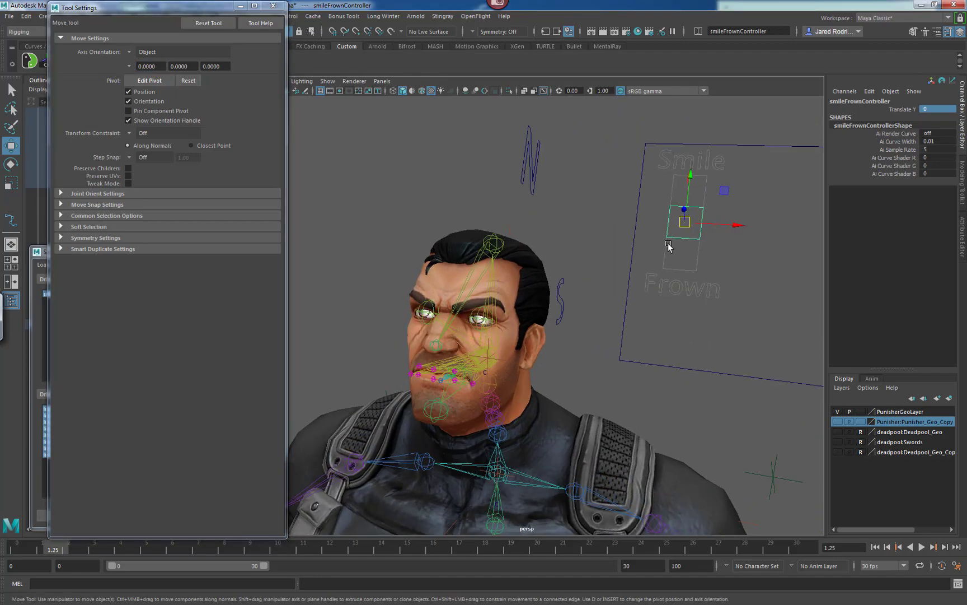
alt+drag(557, 308, 627, 263)
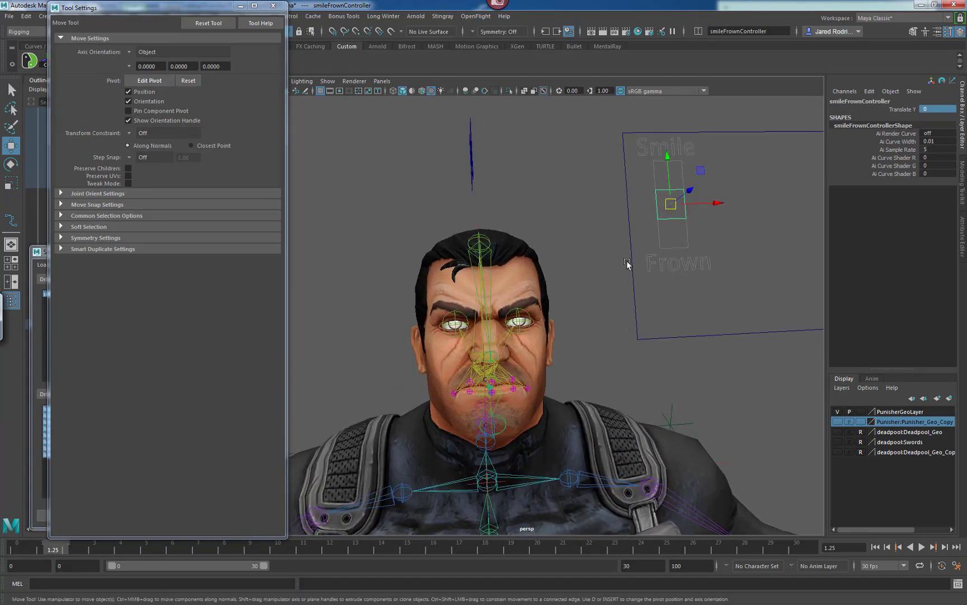
click(328, 81)
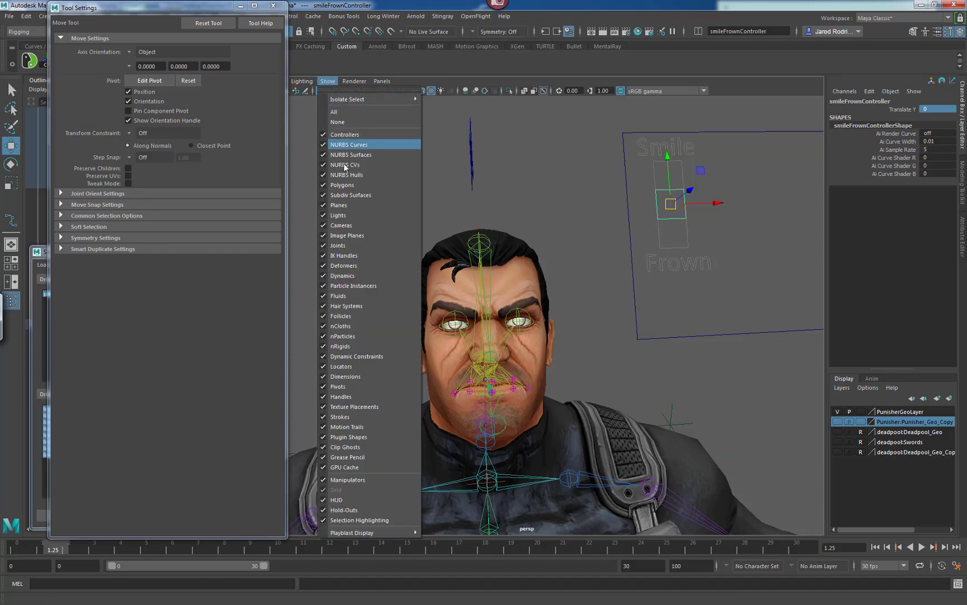
click(344, 248)
Test the smile pose by raising the Smile/Frown controller to Translate Y 0.1.
alt+drag(599, 263, 487, 328)
alt+drag(544, 259, 738, 191)
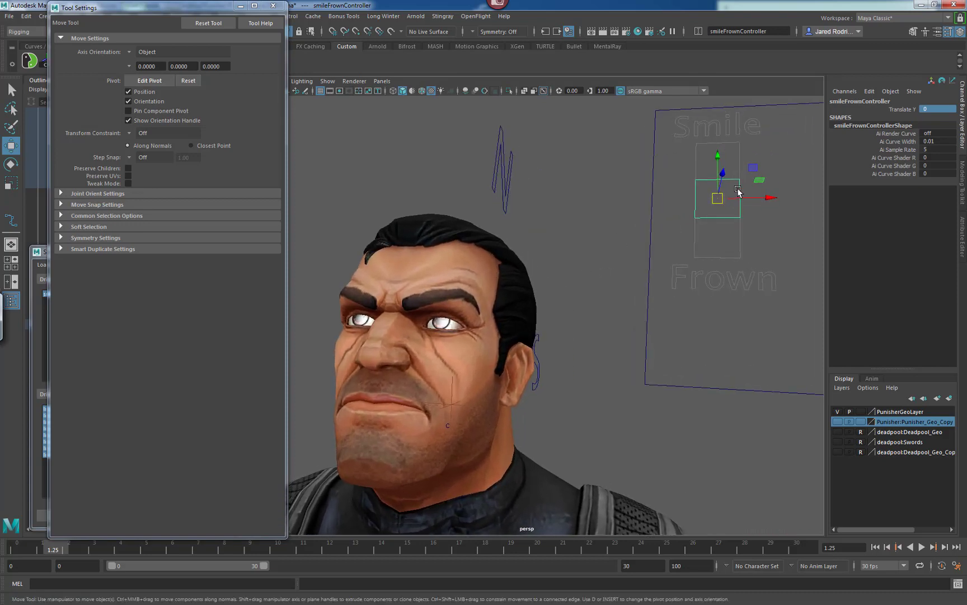
drag(716, 156, 717, 124)
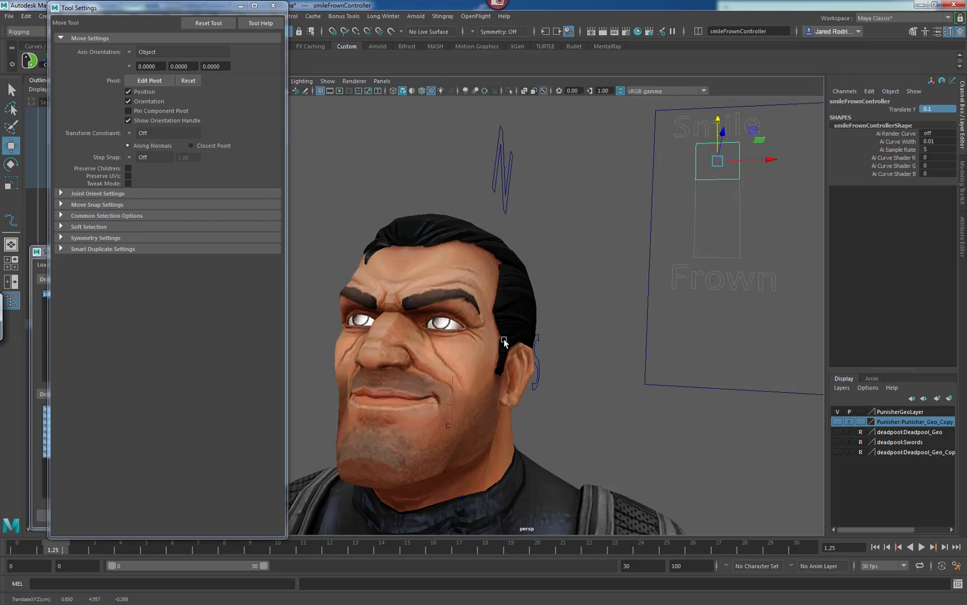
Test the frown pose by lowering the Smile/Frown controller to Translate Y -0.1 and inspect the face.
alt+drag(504, 338, 457, 407)
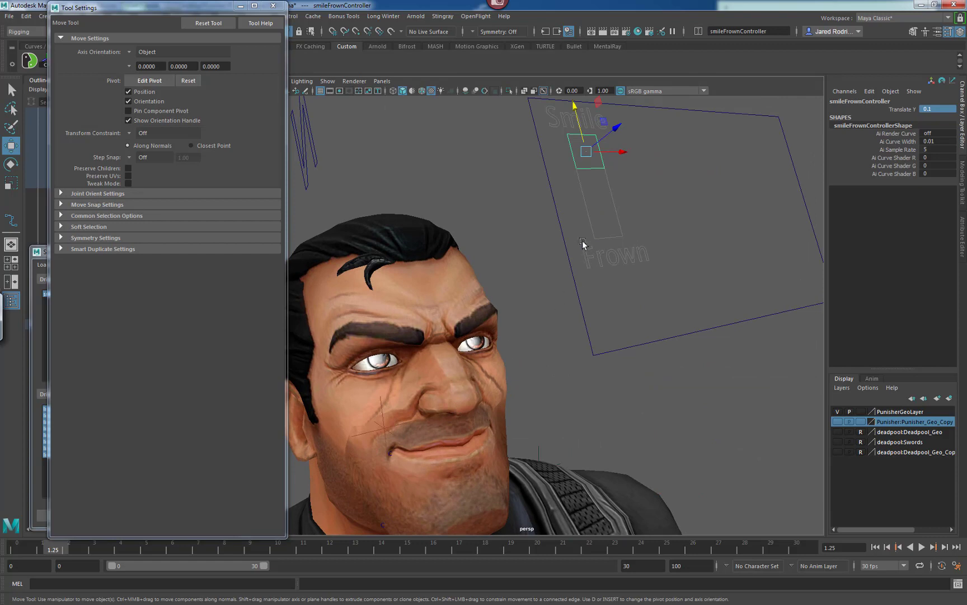
drag(580, 127, 609, 204)
alt+drag(426, 324, 529, 300)
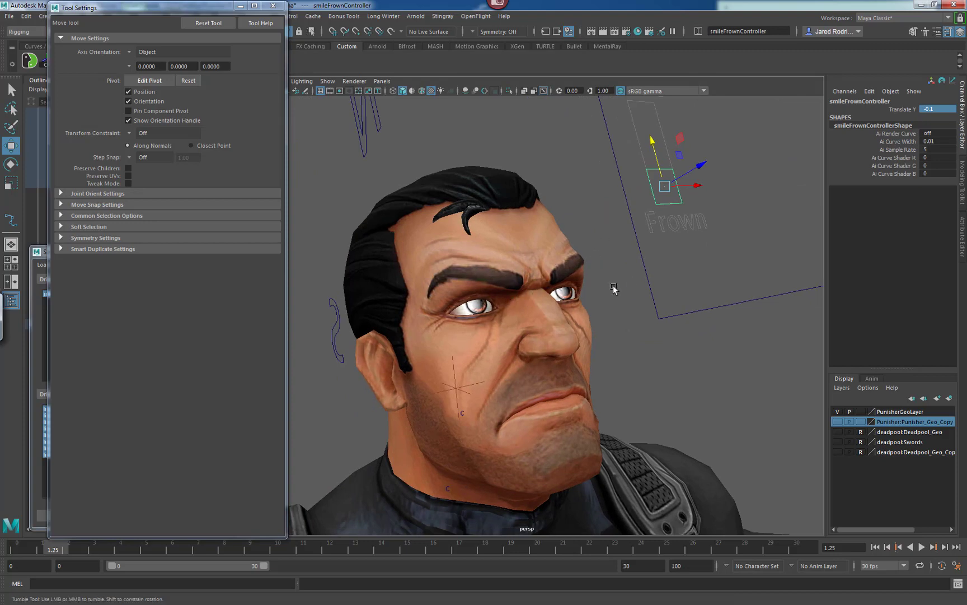
alt+drag(613, 286, 534, 271)
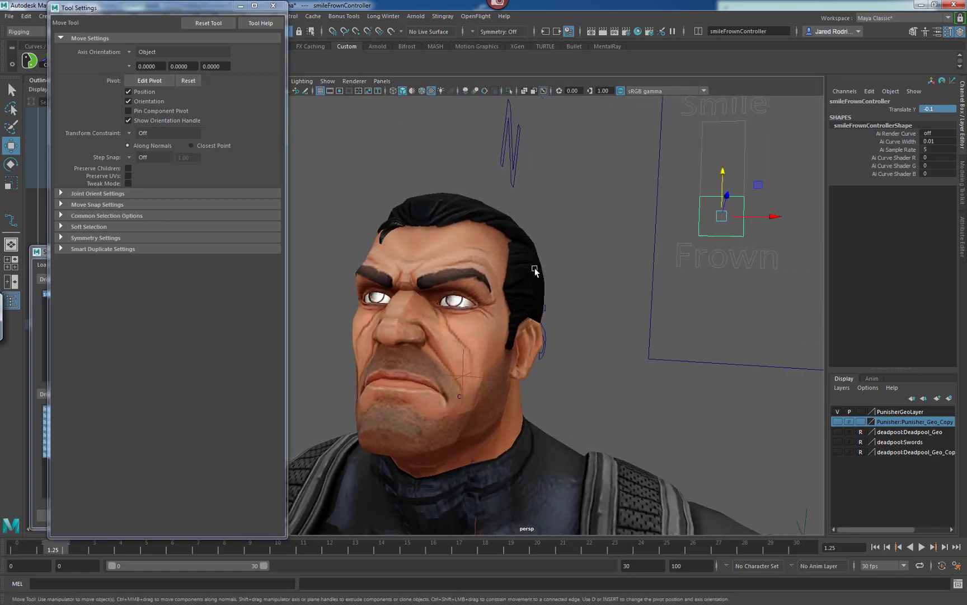